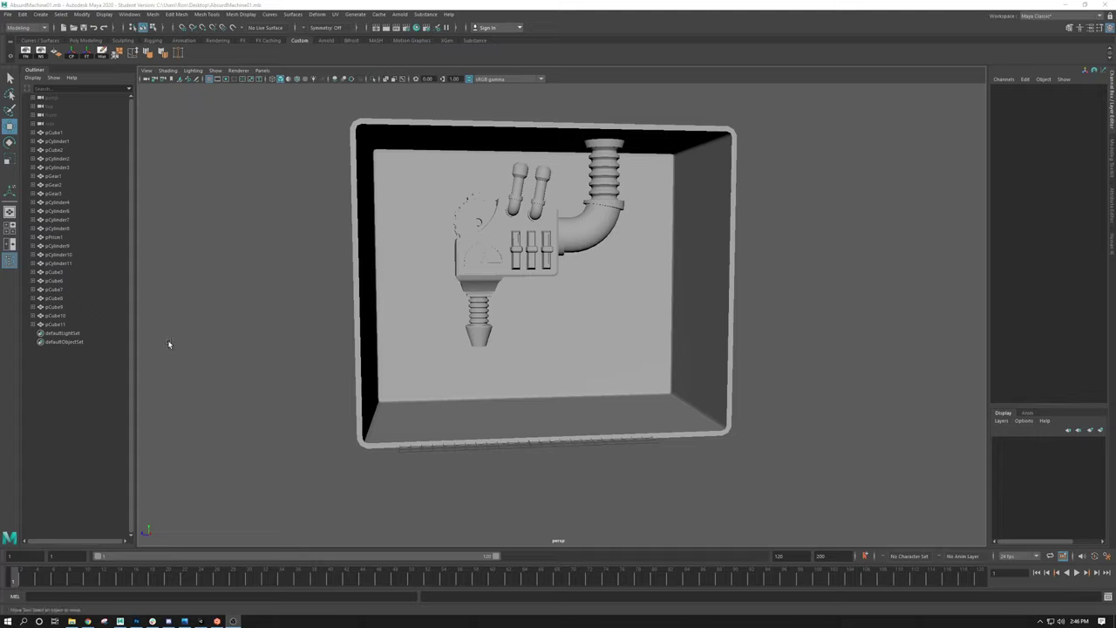
Step: Examine the machine inside the open box from several angles, including its gauge, pipes and nozzle
alt+right_drag(553, 266, 592, 294)
mouse_move(593, 294)
alt+mouse_down()
mouse_move(530, 304)
mouse_move(564, 307)
mouse_move(581, 291)
mouse_move(587, 322)
mouse_move(541, 305)
mouse_move(581, 309)
alt+mouse_up()
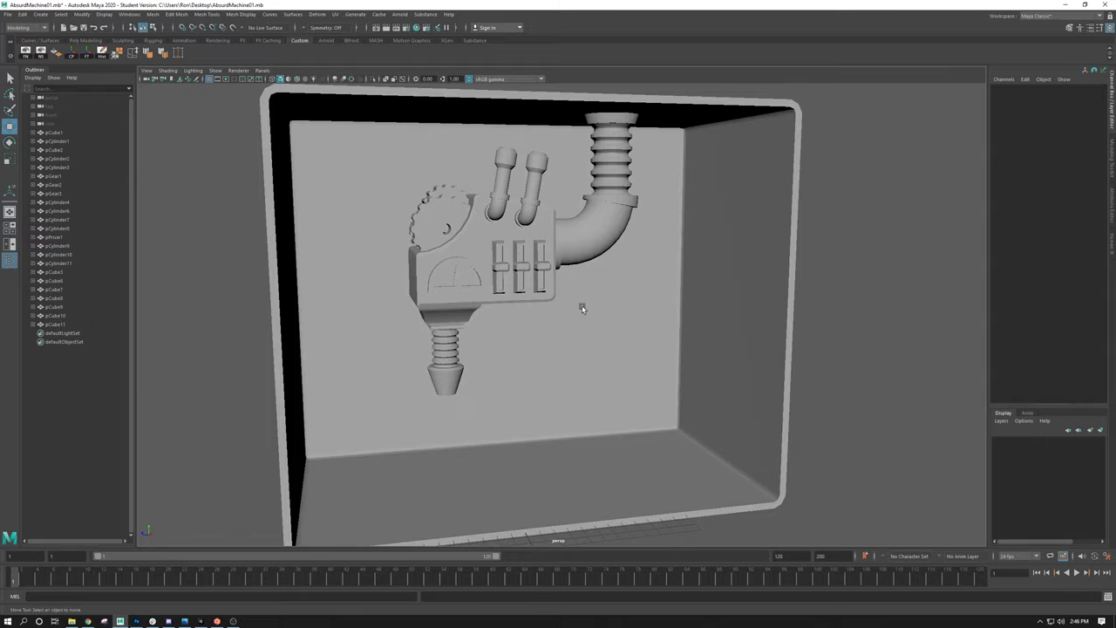
alt+drag(581, 307, 529, 296)
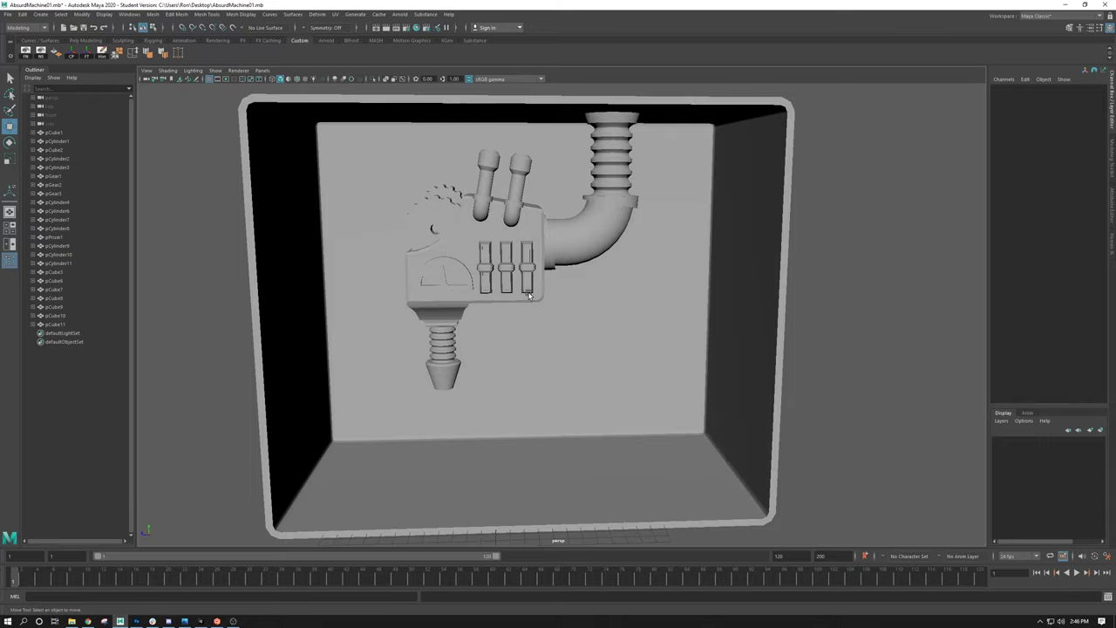
alt+drag(458, 319, 484, 233)
alt+drag(456, 287, 465, 297)
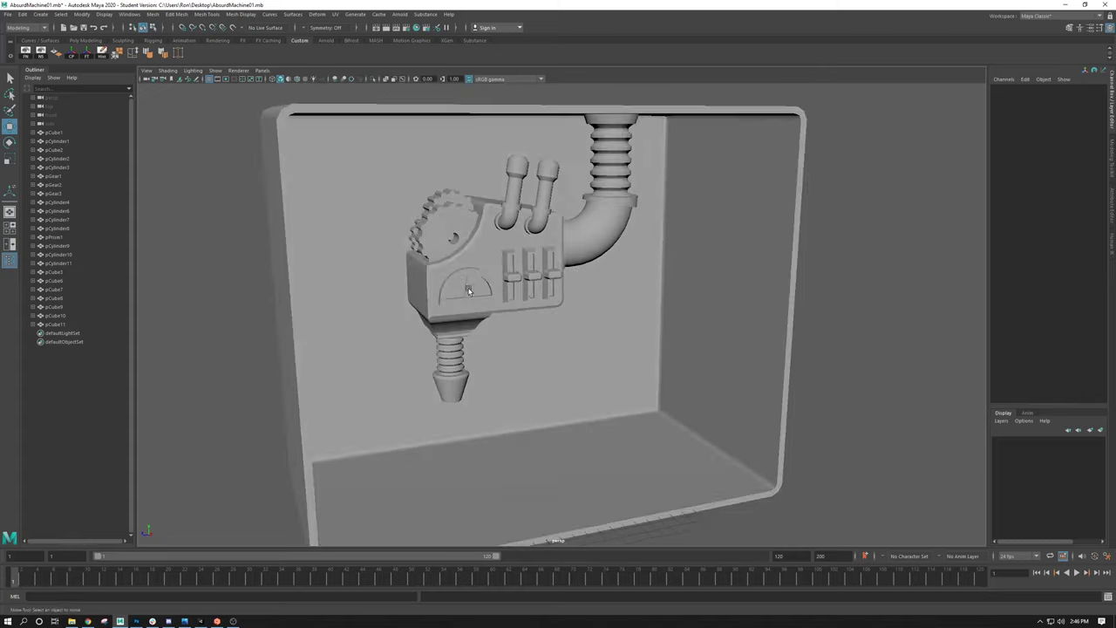
click(465, 297)
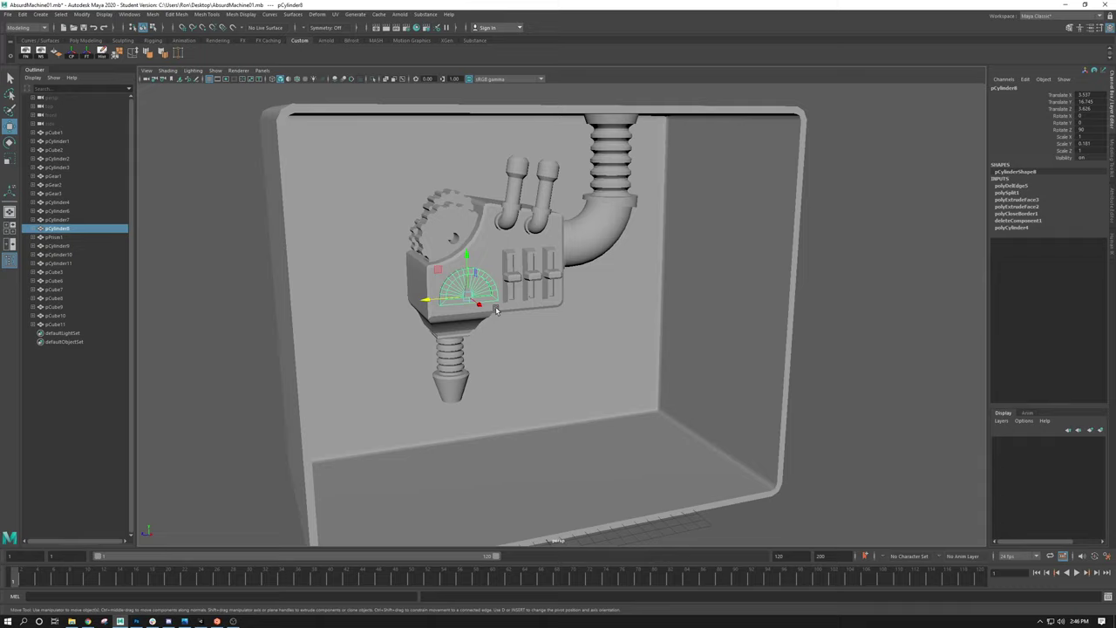
mouse_move(567, 303)
alt+mouse_down()
mouse_move(540, 288)
mouse_move(484, 307)
mouse_move(613, 366)
mouse_move(590, 374)
mouse_move(584, 296)
alt+mouse_up()
scroll(484, 307, up, 3)
click(615, 135)
click(403, 373)
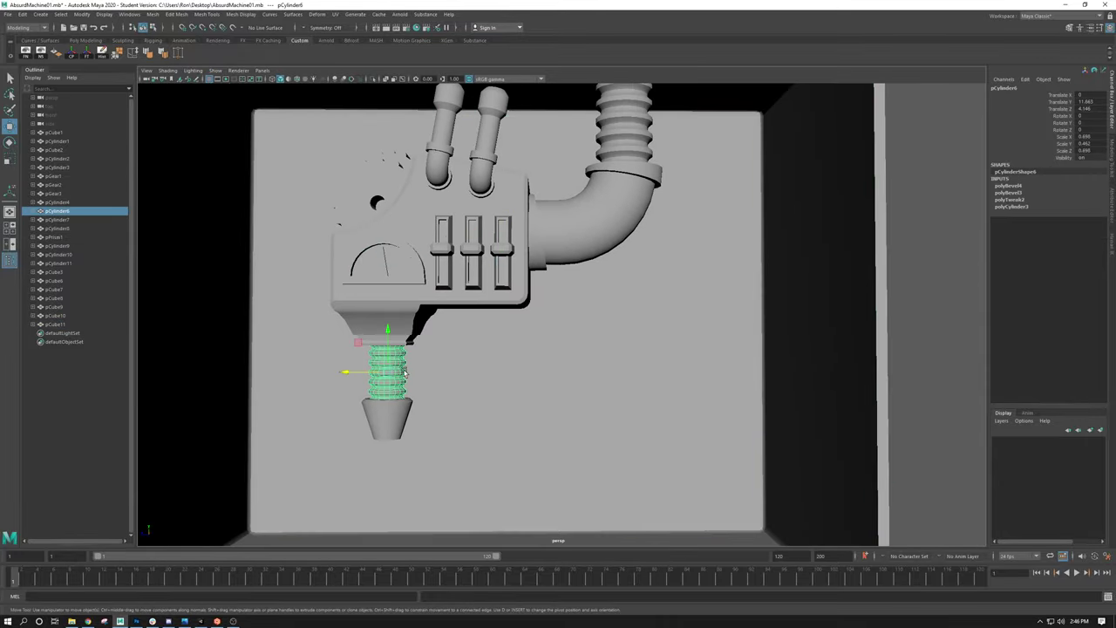
scroll(529, 332, down, 2)
Step: Inspect the semicircular gauge housing and its needle on the machine's front face up close
click(392, 285)
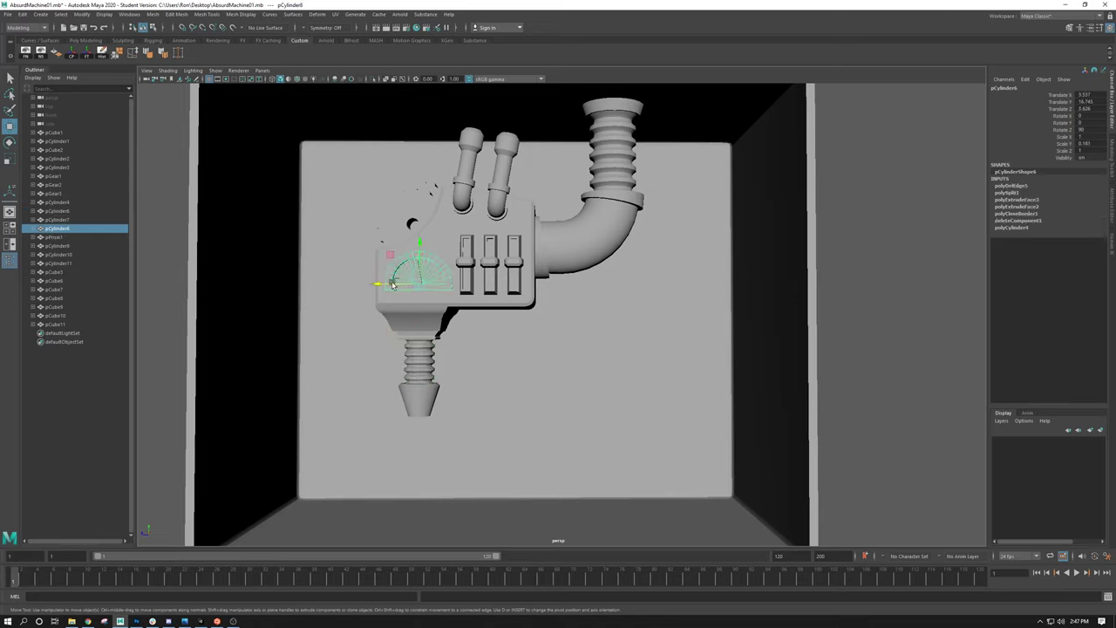
scroll(392, 285, up, 2)
alt+drag(392, 285, 357, 301)
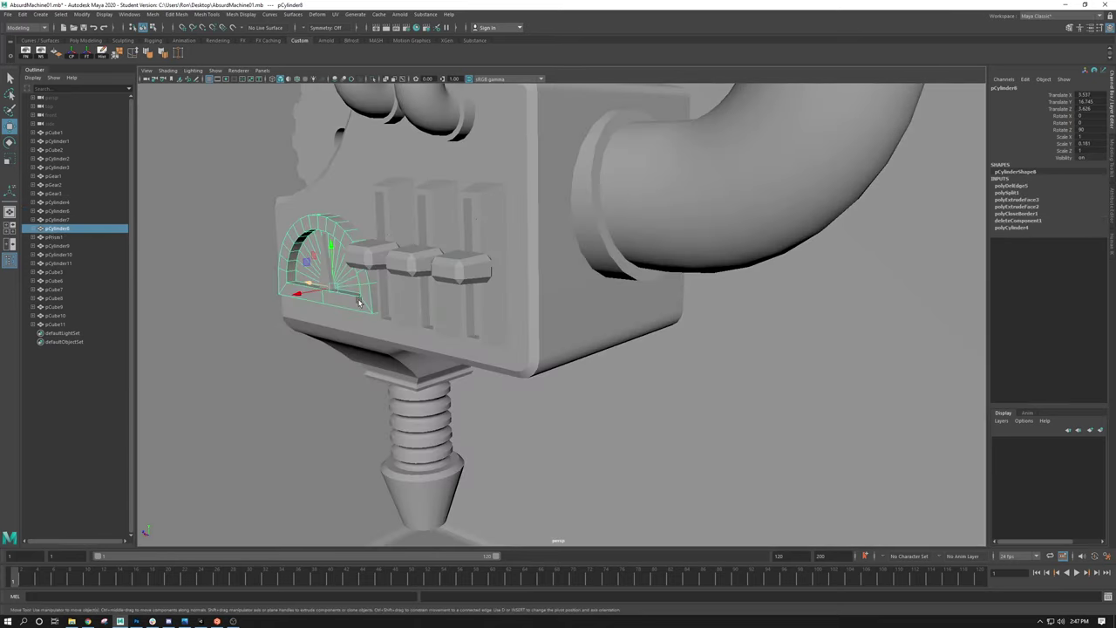
click(323, 277)
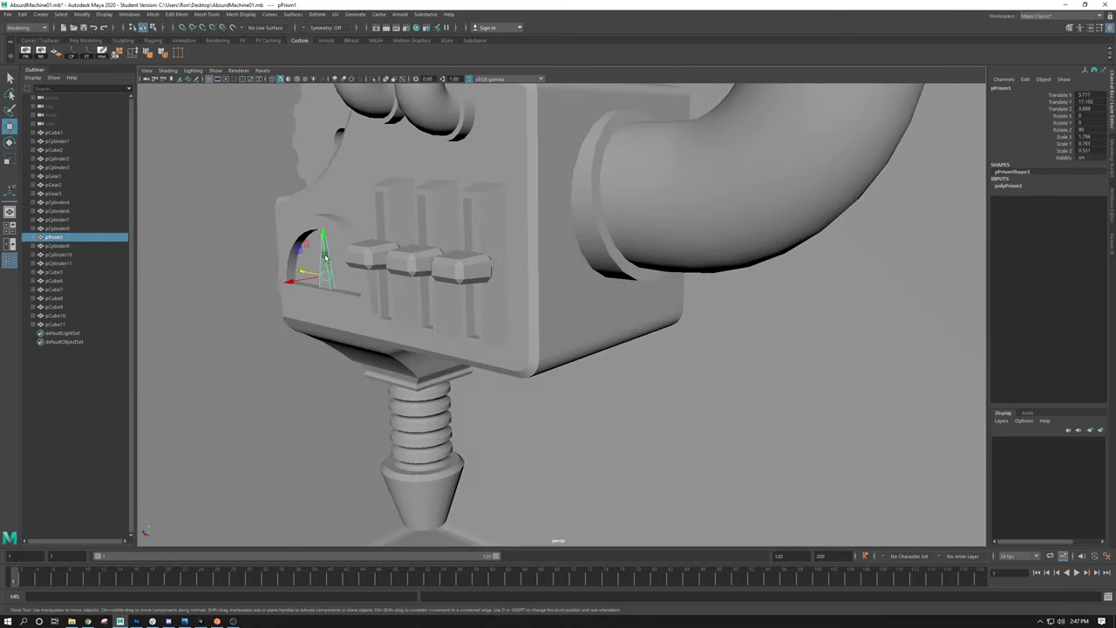
key(bracketleft)
key(ctrl+z)
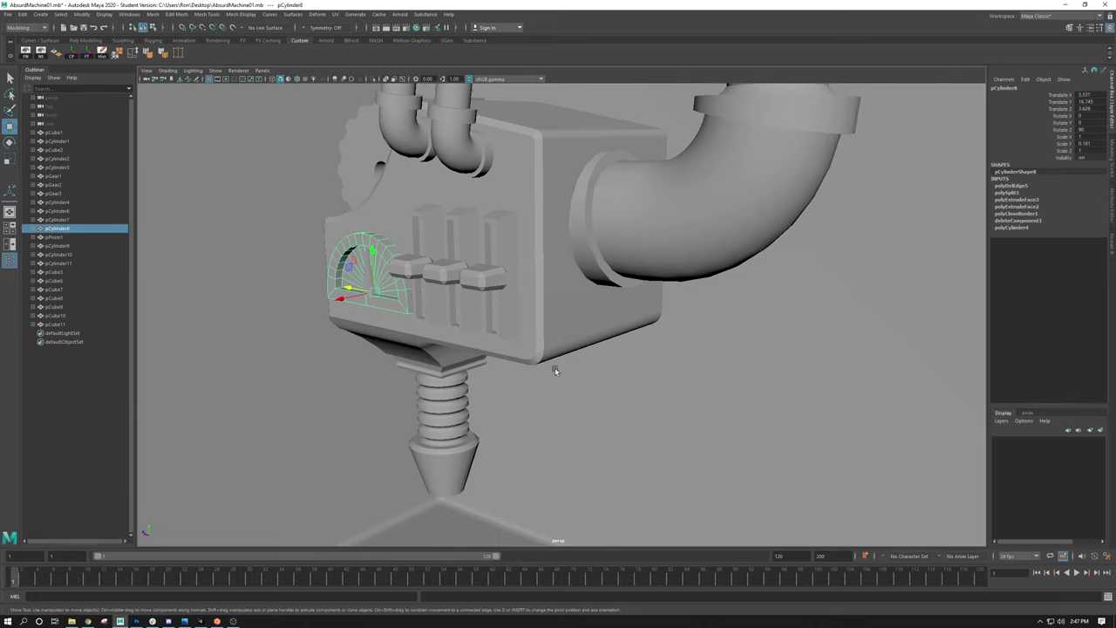
scroll(603, 348, down, 4)
alt+drag(604, 348, 548, 269)
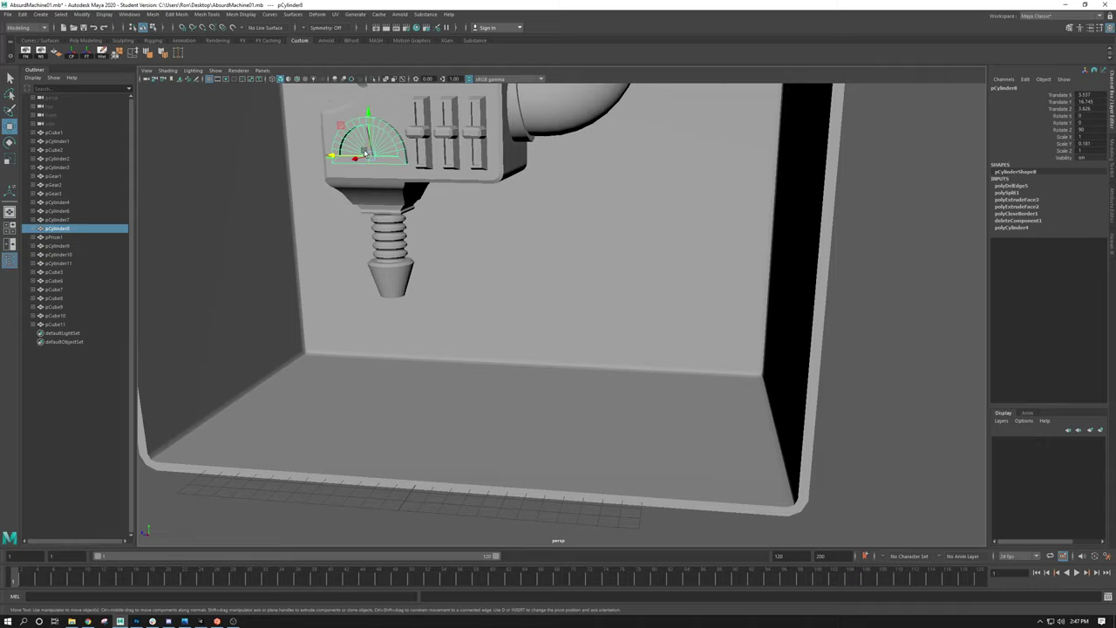
Step: Create a flat polygon cylinder in front of the box, about 2.8 in radius and 0.9 high
click(41, 14)
mouse_move(72, 46)
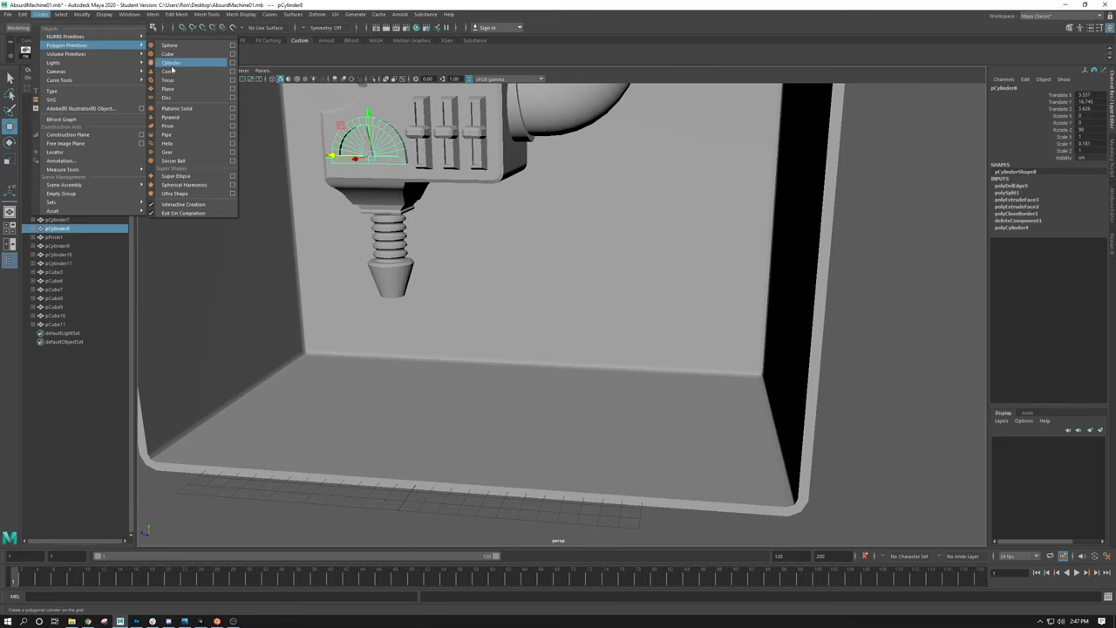
click(172, 65)
scroll(497, 478, down, 3)
mouse_move(506, 455)
mouse_down()
mouse_move(523, 473)
mouse_move(523, 461)
mouse_up()
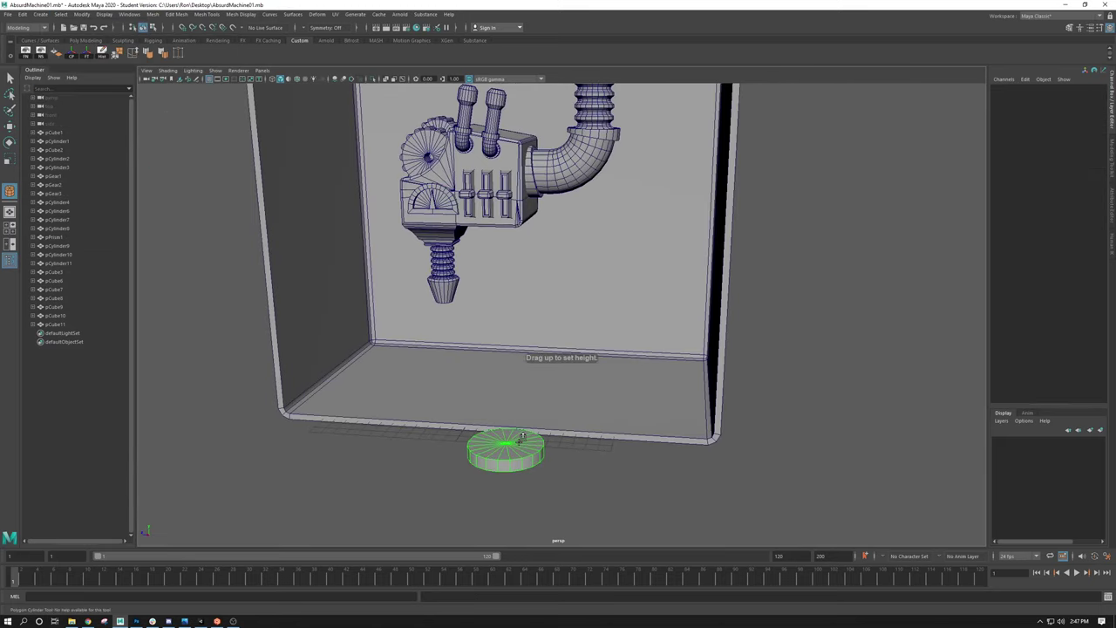
alt+middle_drag(491, 413, 491, 343)
alt+drag(492, 343, 543, 312)
scroll(543, 313, up, 3)
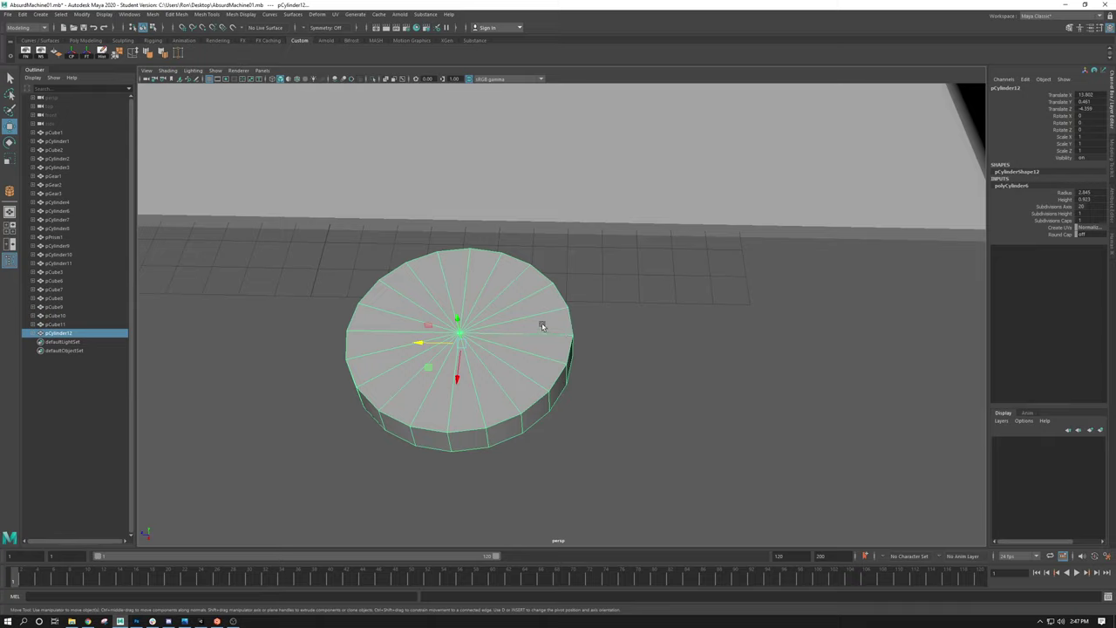
Step: Set the new cylinder's axis subdivisions to 32
click(1081, 206)
text(40)
key(Return)
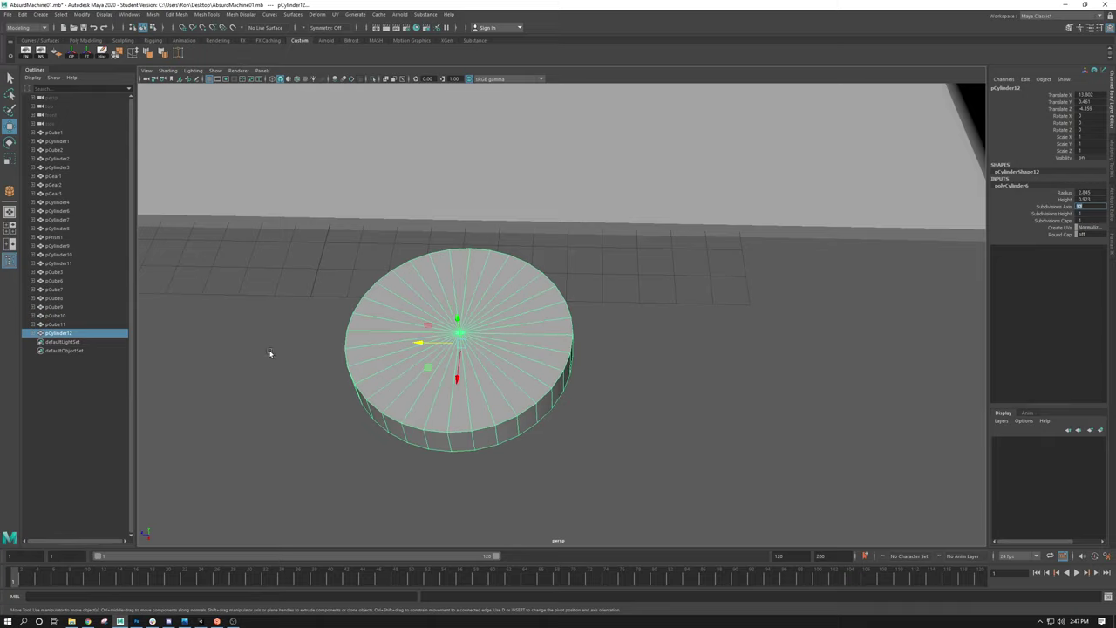
alt+drag(533, 326, 538, 284)
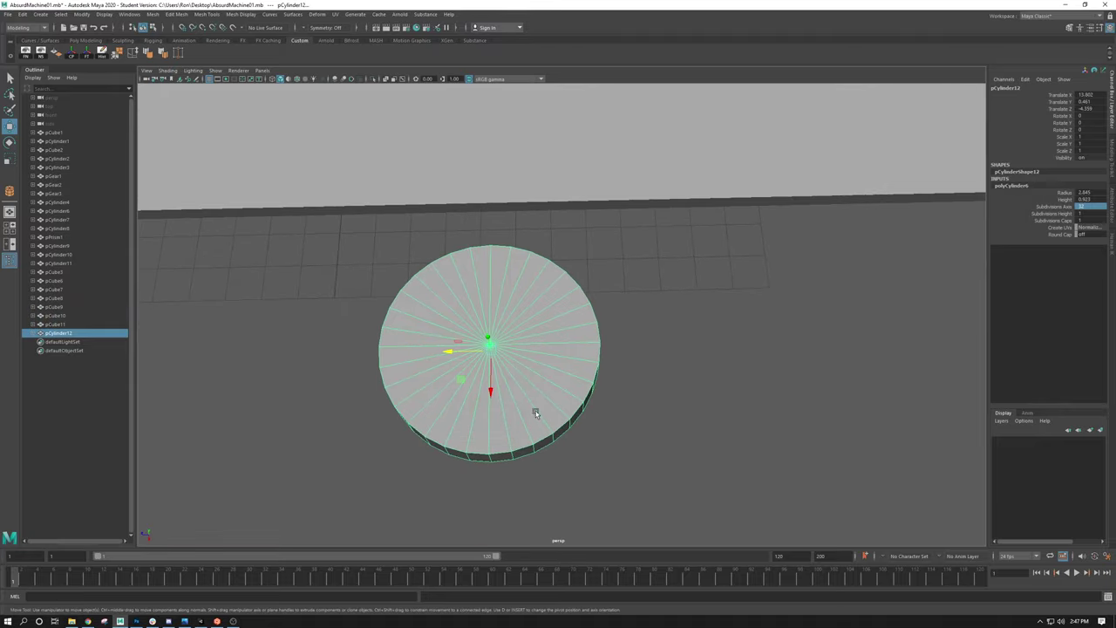
Step: Try selecting the cylinder's front half in face mode and deleting those faces
right_drag(409, 362, 372, 367)
drag(356, 353, 623, 496)
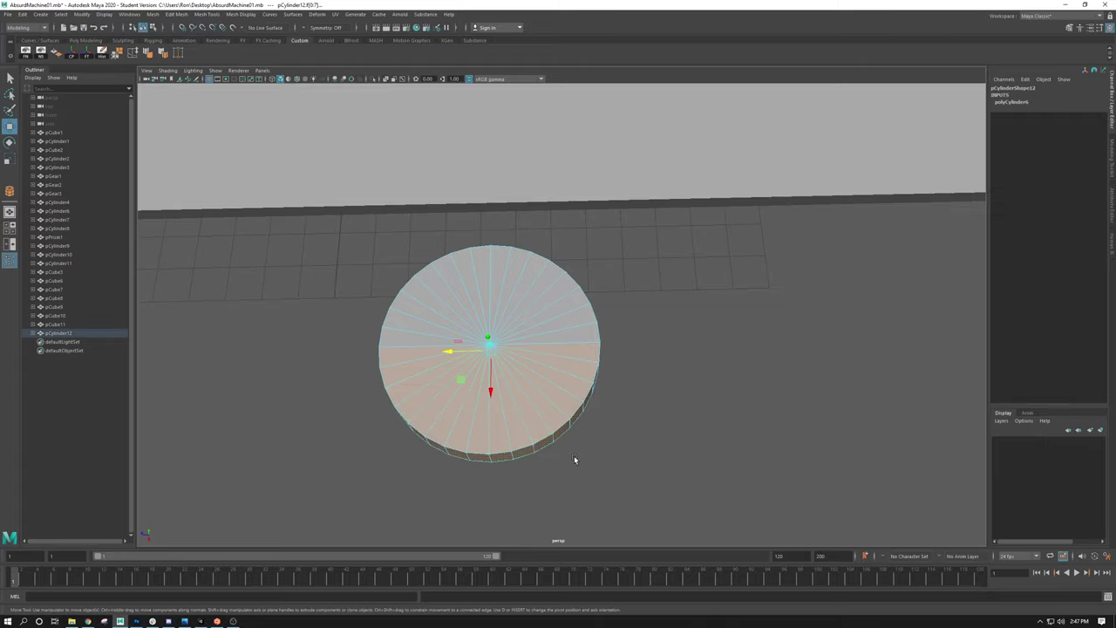
alt+drag(612, 488, 554, 225)
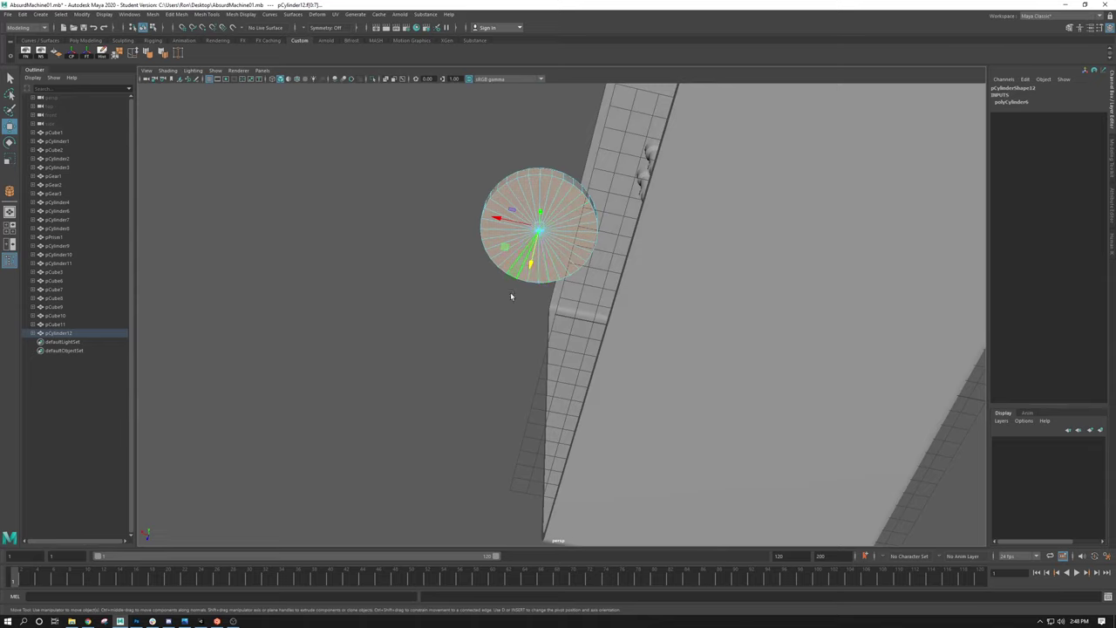
alt+drag(453, 286, 545, 390)
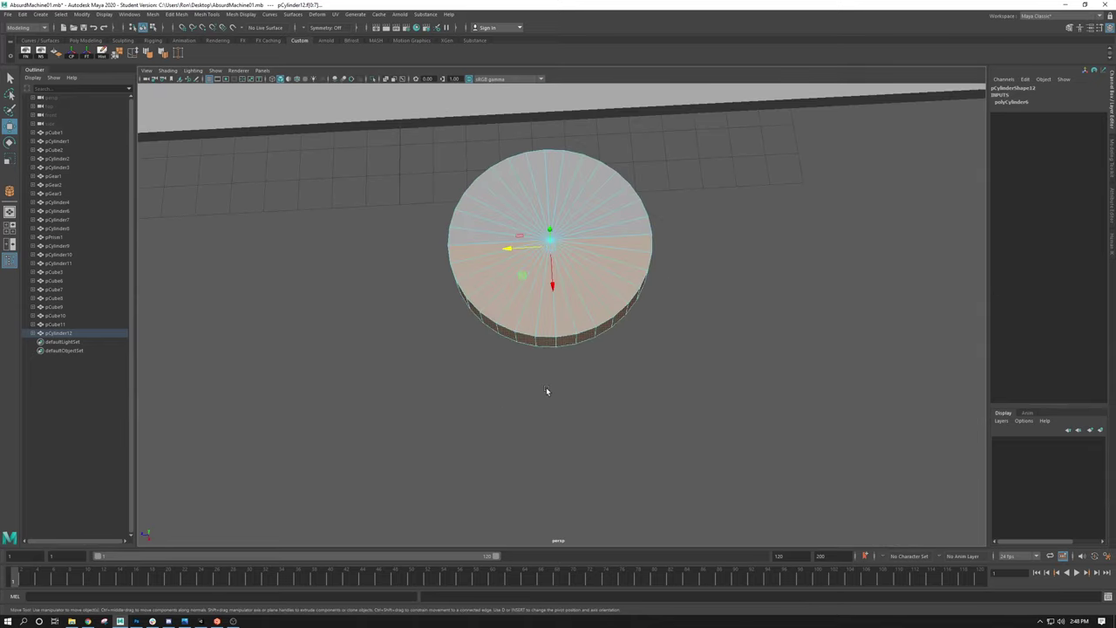
alt+drag(617, 243, 528, 303)
alt+drag(615, 449, 608, 387)
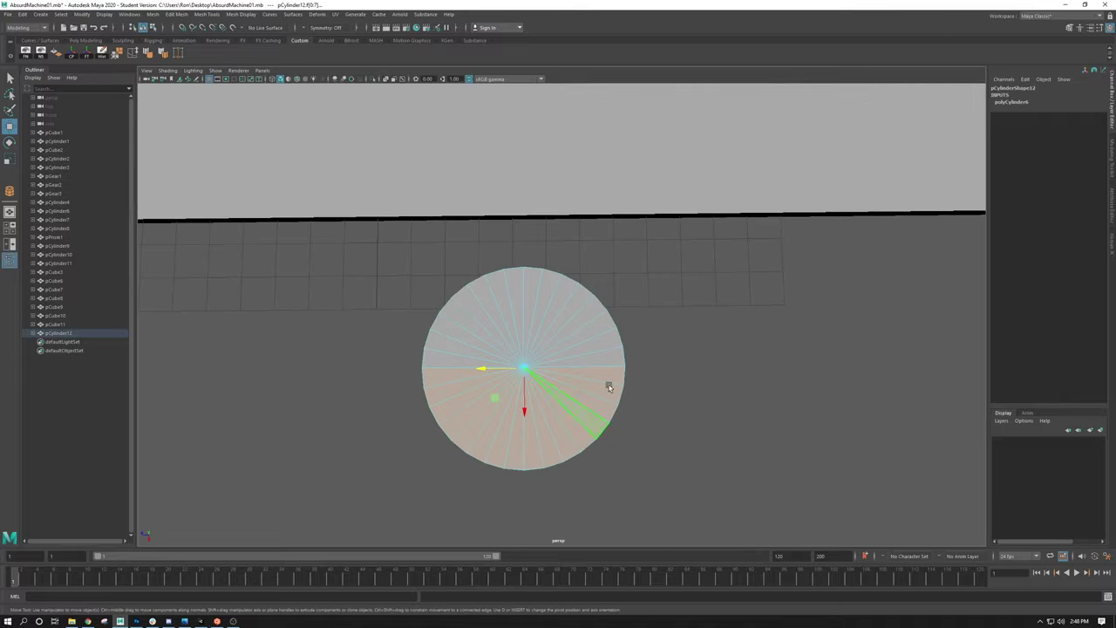
drag(676, 233, 356, 352)
alt+drag(515, 386, 531, 355)
alt+right_drag(531, 355, 616, 351)
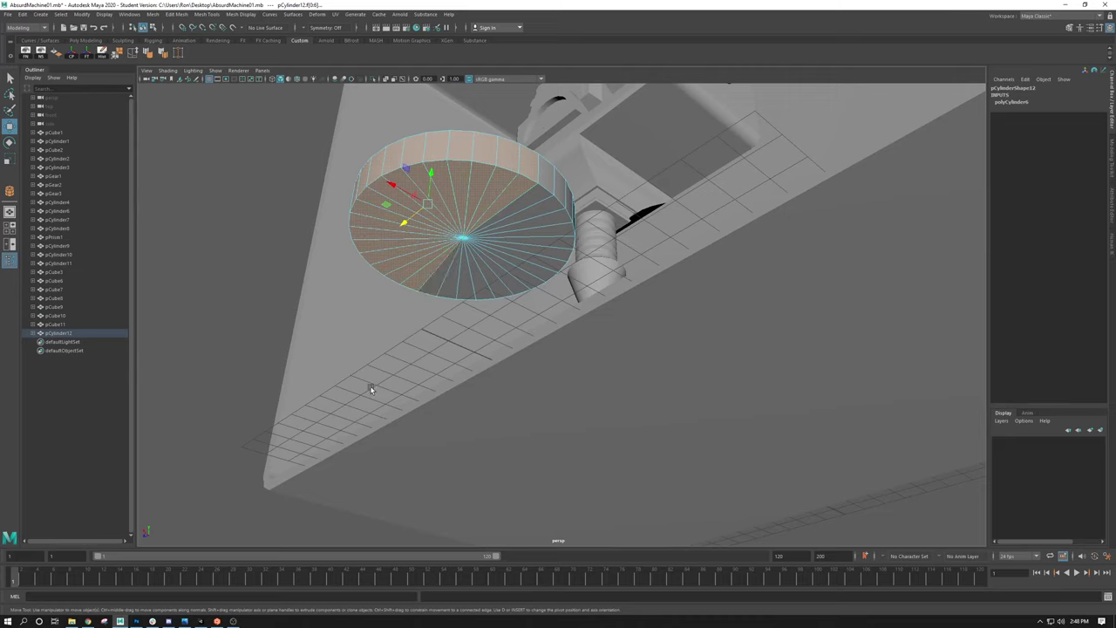
key(Delete)
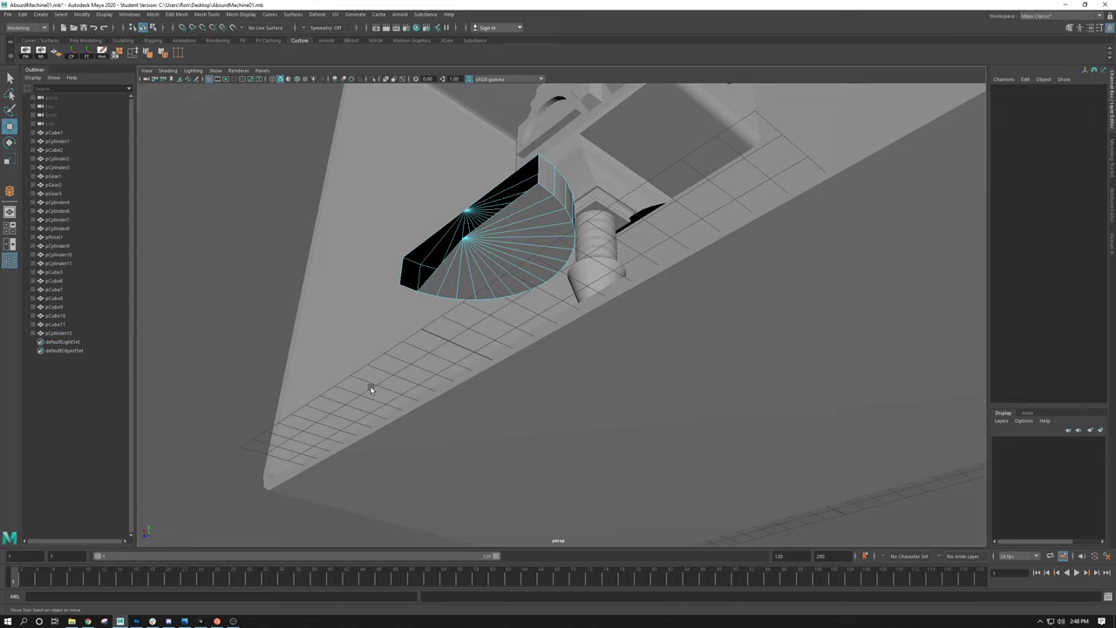
key(f)
alt+drag(453, 288, 536, 296)
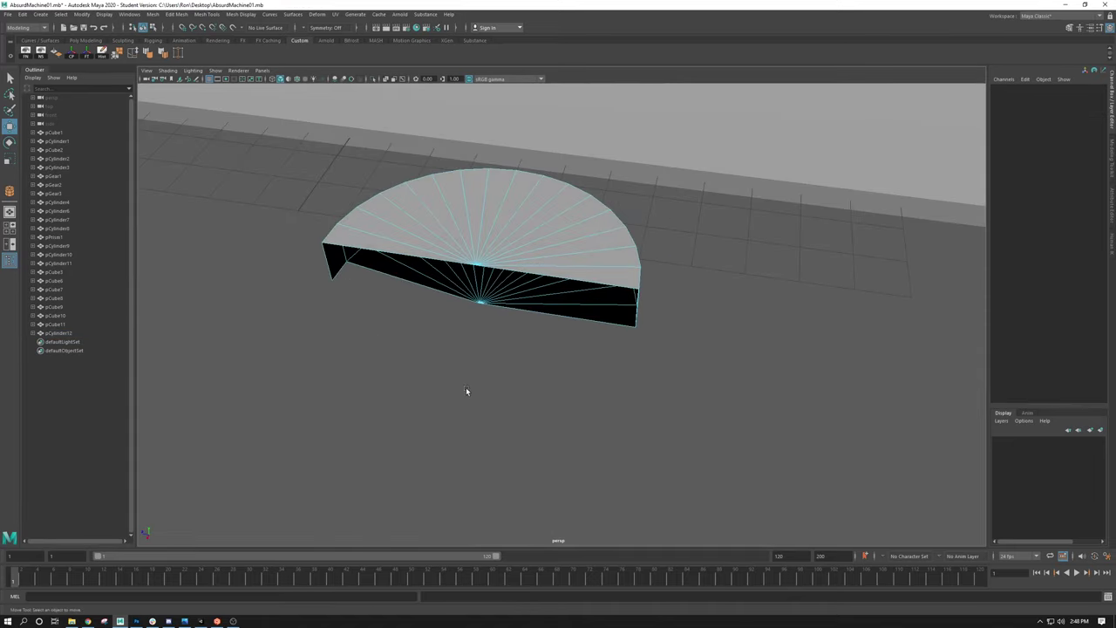
Step: Undo the deletion of the half cylinder and clear the face selection
key(ctrl+z)
alt+drag(482, 369, 500, 276)
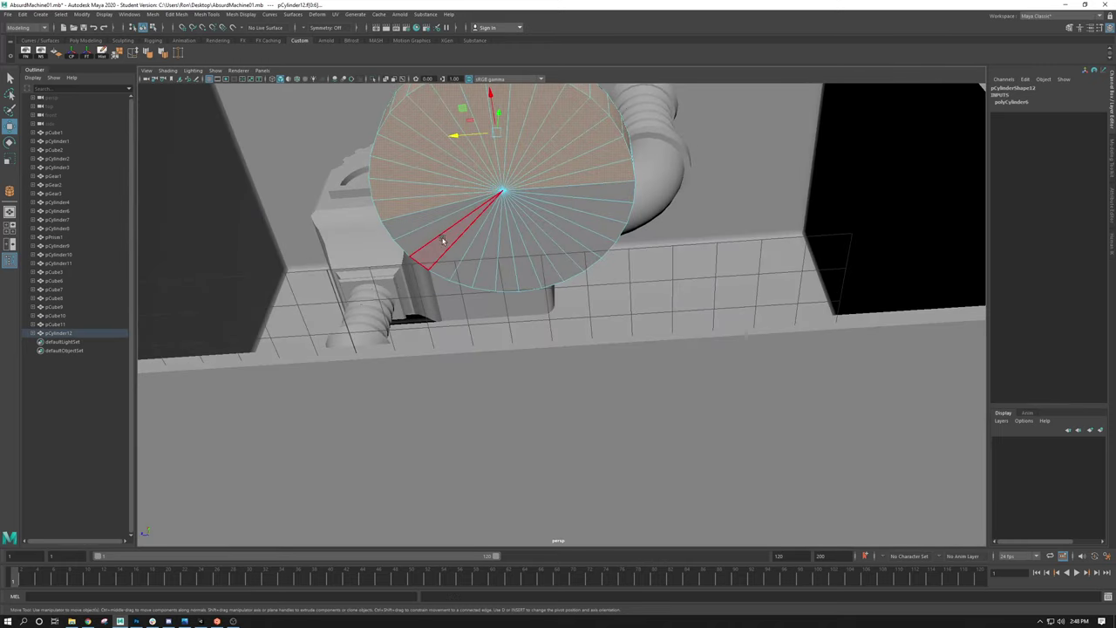
key(ctrl+1)
key(f)
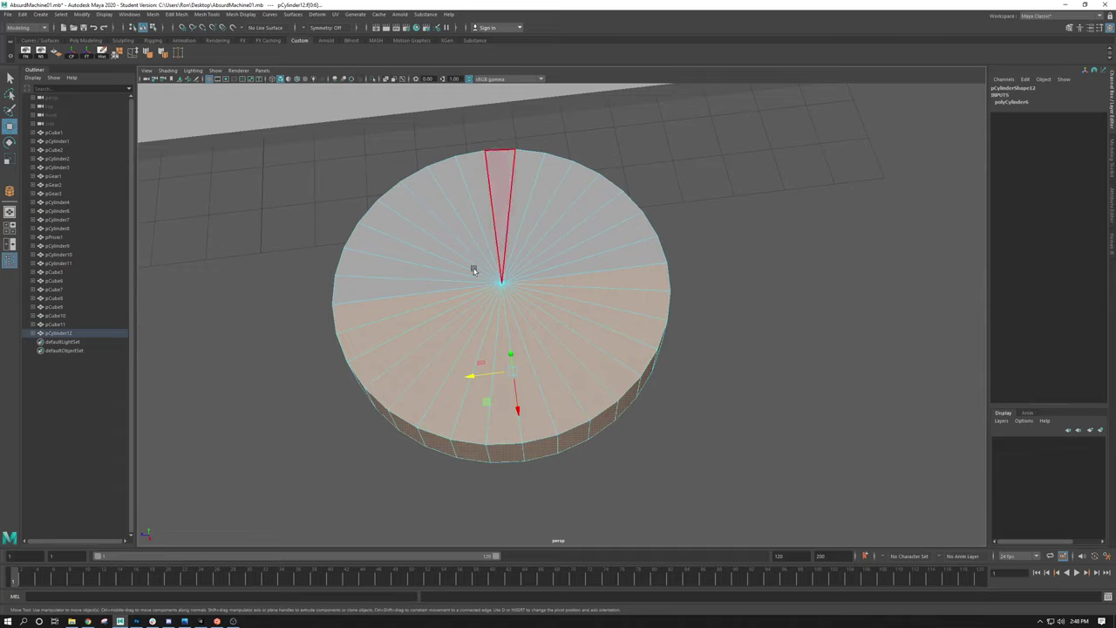
key(ctrl+z)
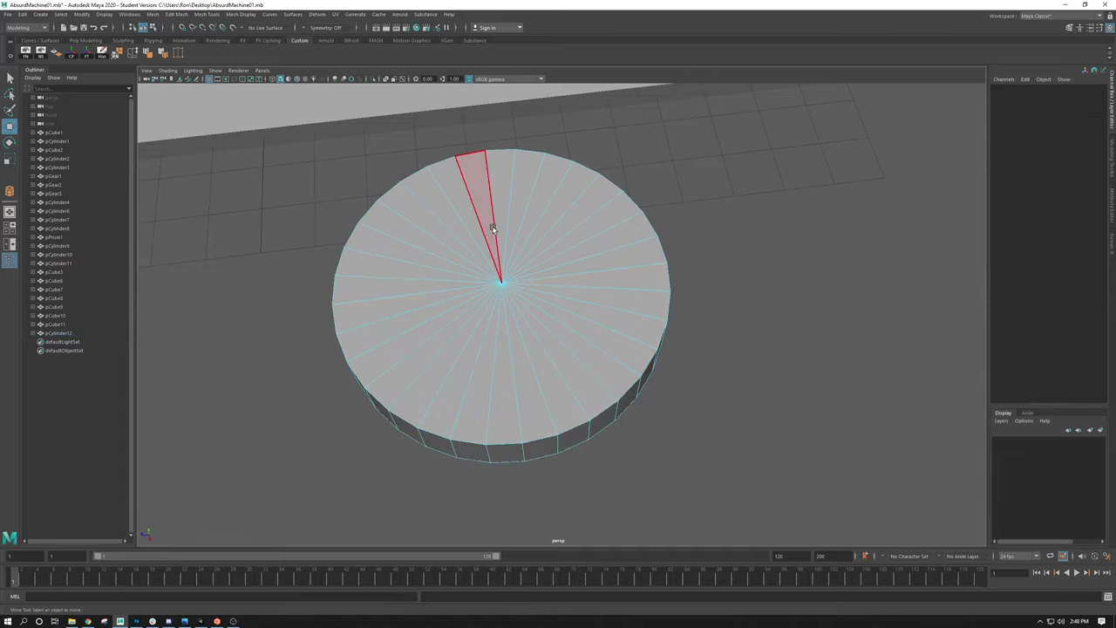
right_click(492, 228)
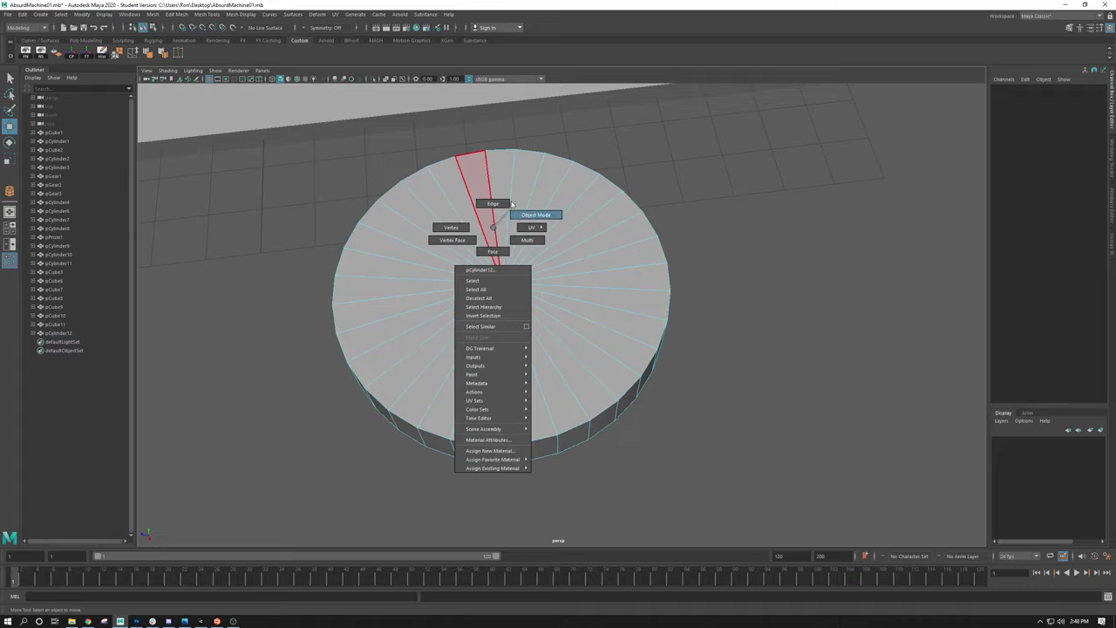
click(493, 252)
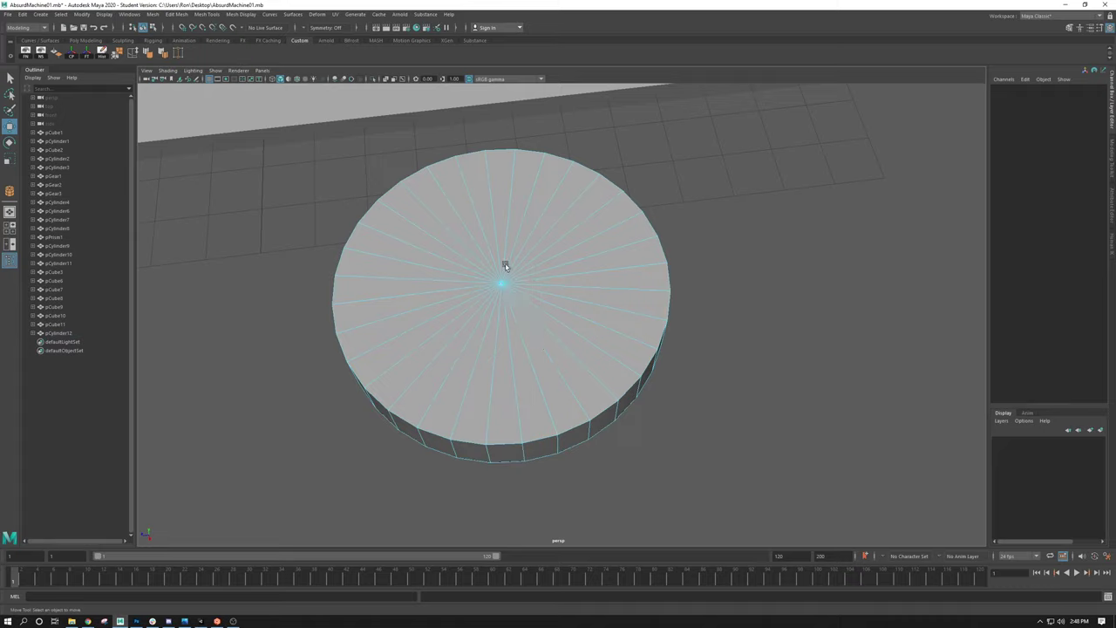
click(575, 387)
click(741, 453)
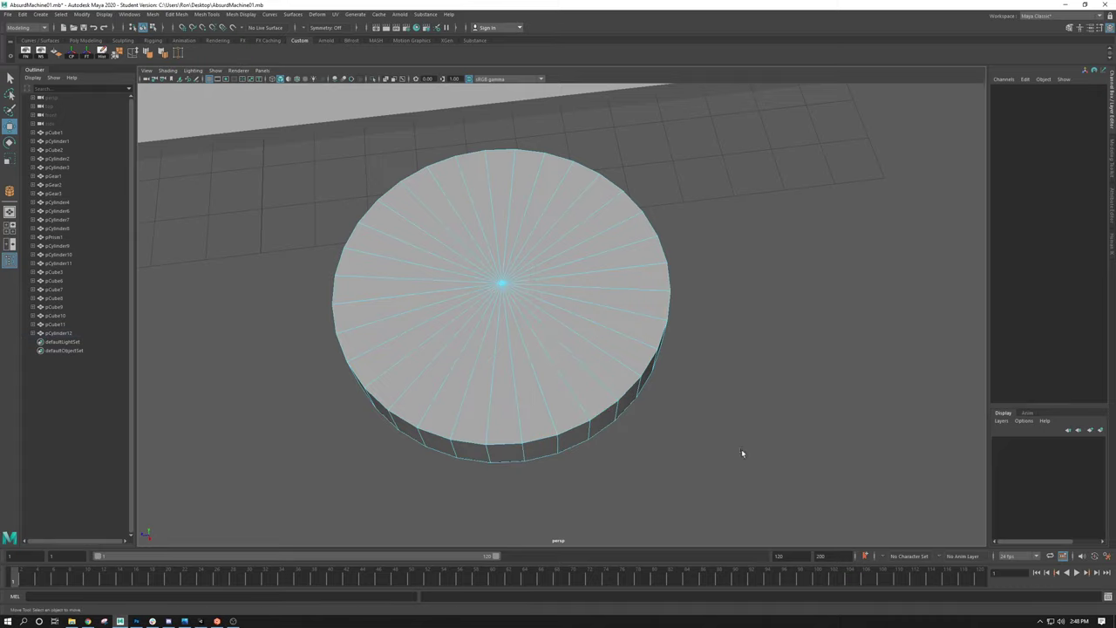
Step: Delete all faces on the cylinder's front half to leave an open half disc, and return to object mode
double_click(593, 403)
alt+drag(642, 442, 531, 412)
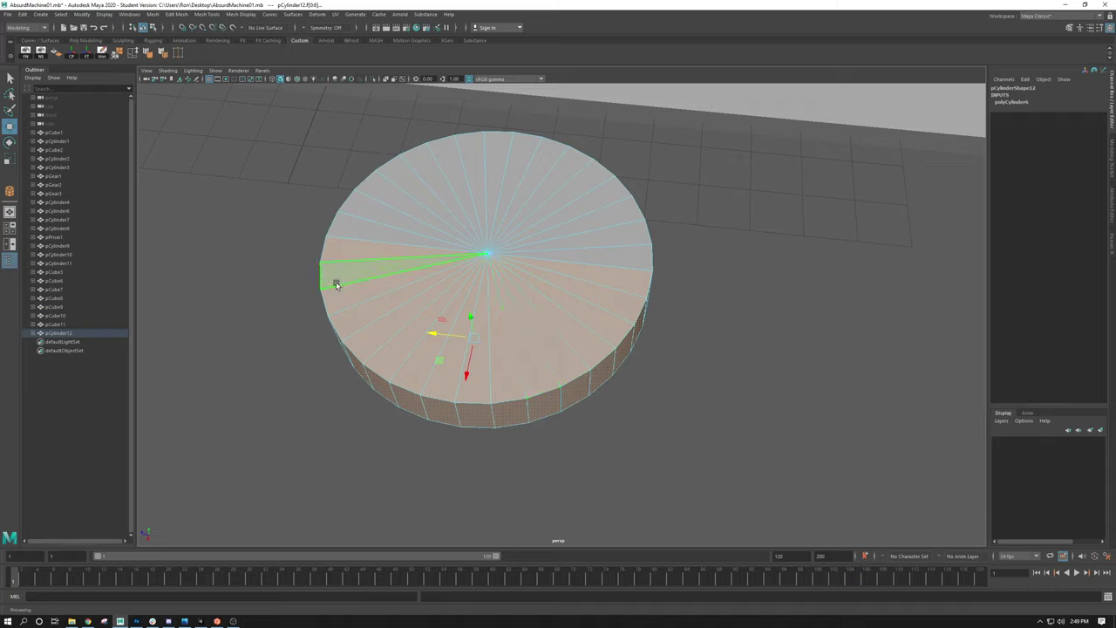
key(Delete)
right_drag(421, 222, 443, 212)
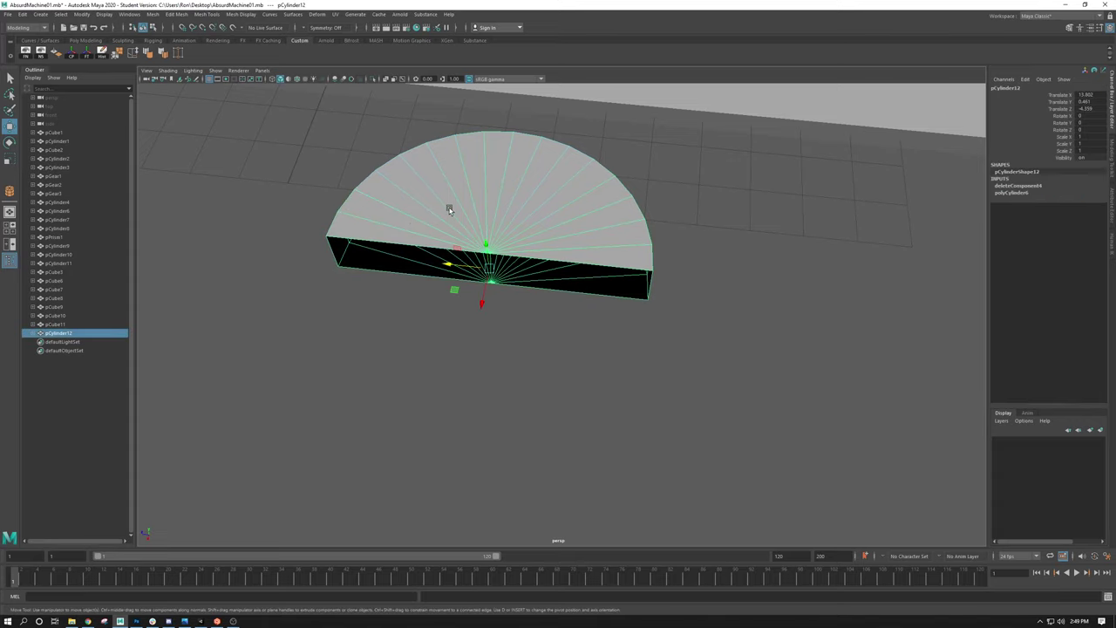
Step: Close the open flat side of the half cylinder with Fill Hole
alt+drag(449, 210, 462, 288)
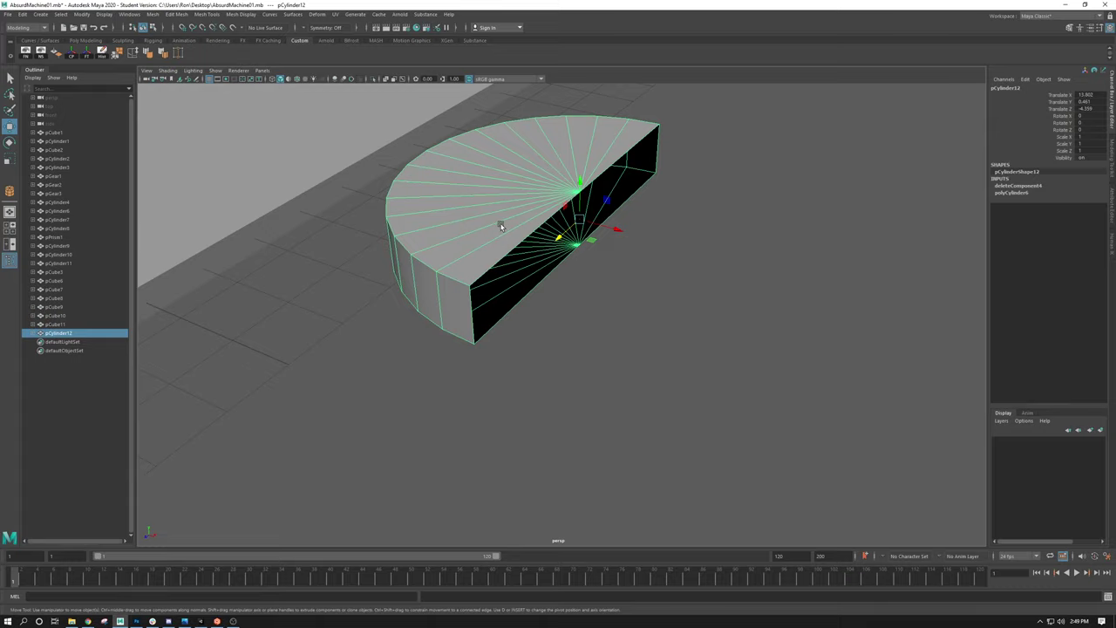
alt+drag(508, 244, 565, 207)
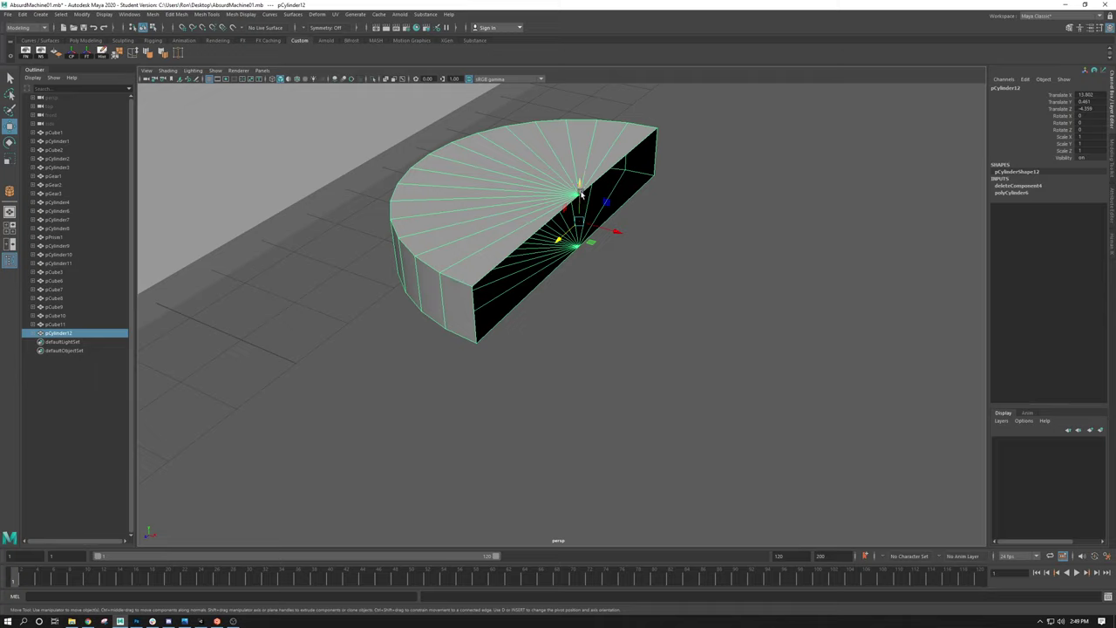
click(173, 14)
mouse_move(152, 13)
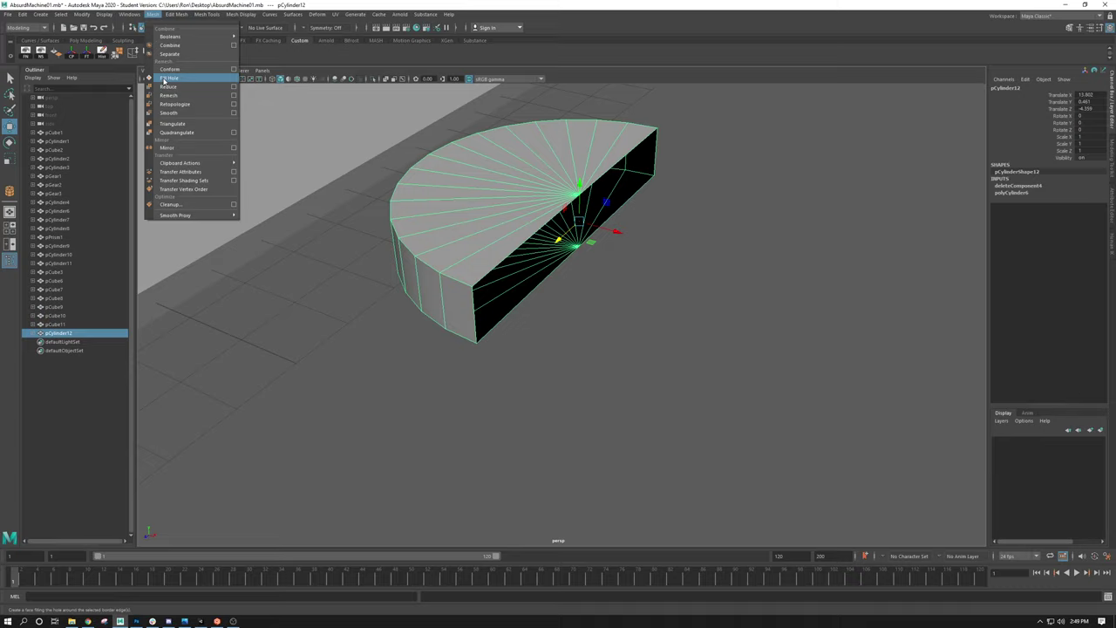
click(163, 80)
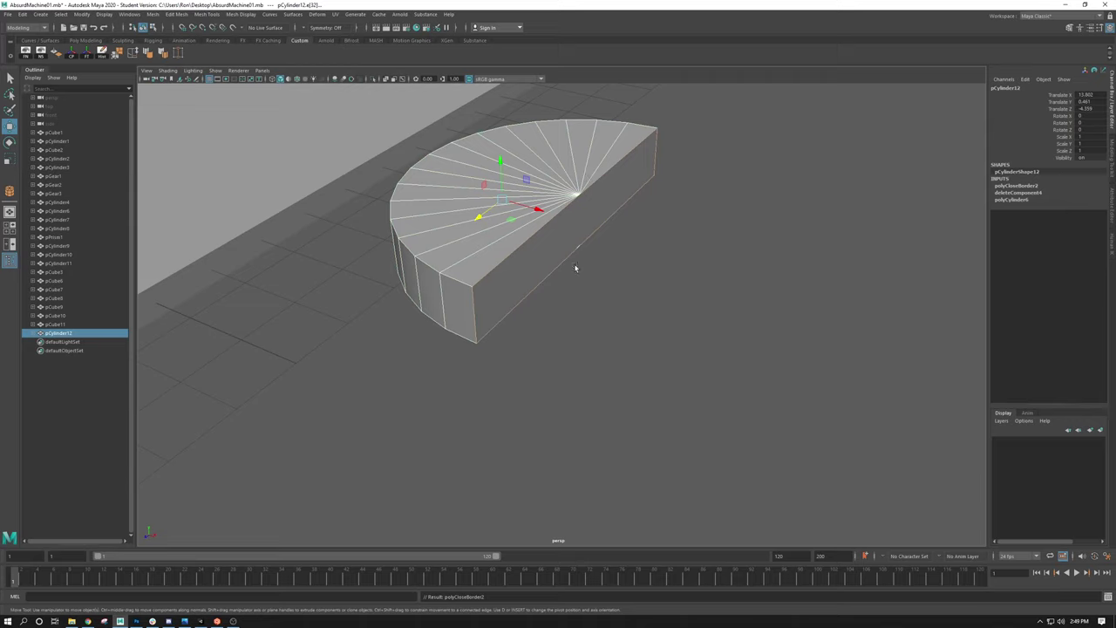
click(579, 331)
click(569, 233)
Step: Undo the hole fill on the half cylinder's flat side
key(ctrl+z)
key(ctrl+z)
key(ctrl+z)
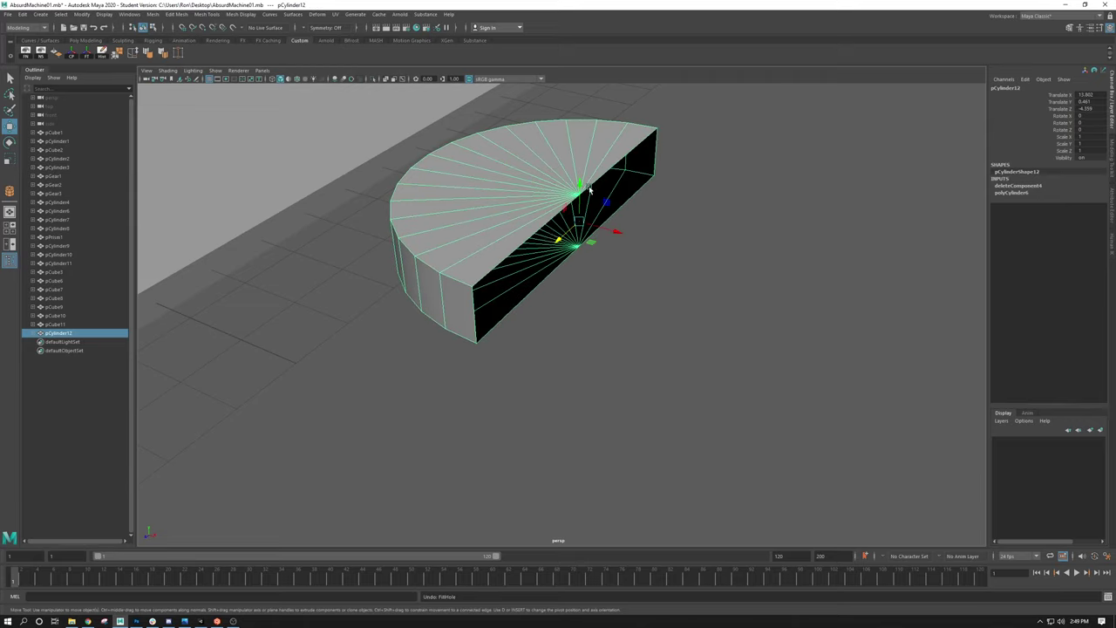
Step: Reapply Fill Hole to close the half cylinder's open flat side, and clear the selection
right_drag(507, 259, 513, 244)
click(514, 247)
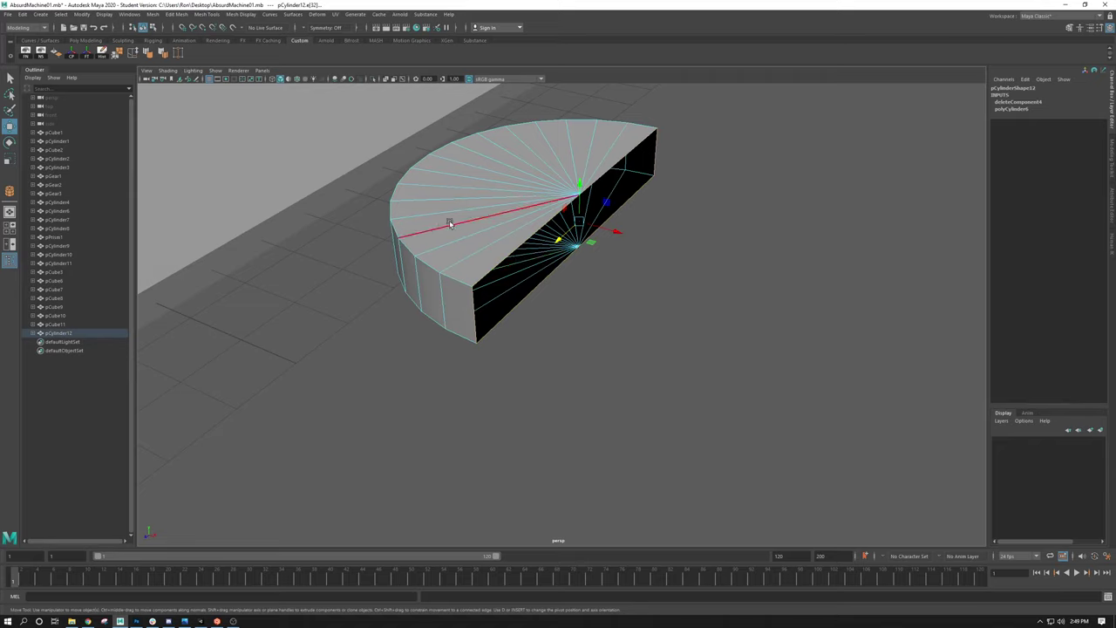
right_drag(456, 183, 379, 141)
click(154, 15)
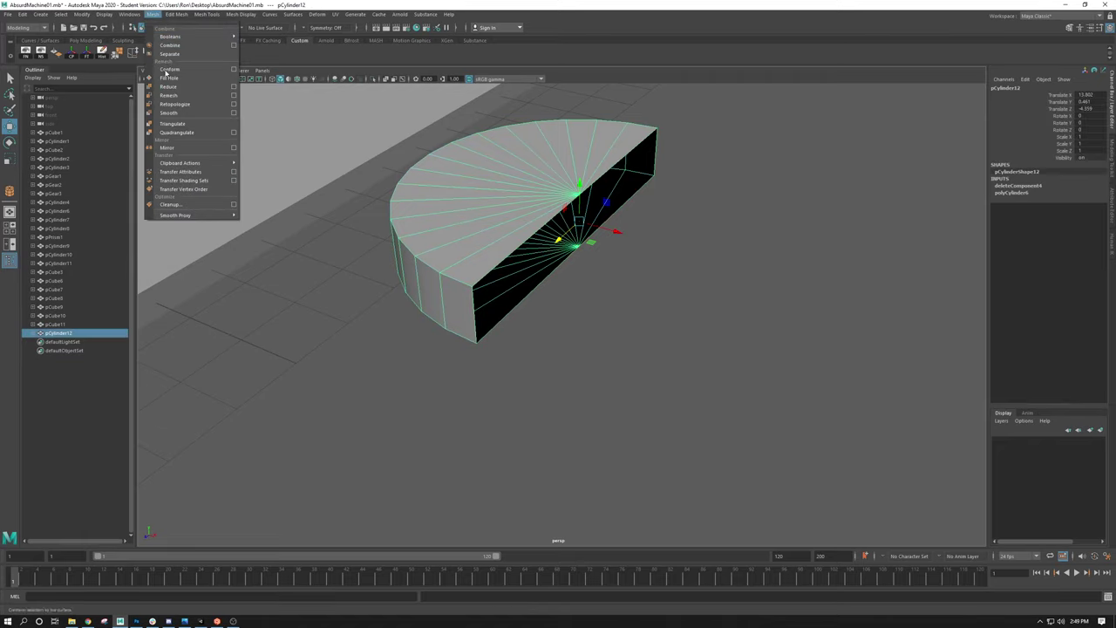
click(167, 78)
click(601, 349)
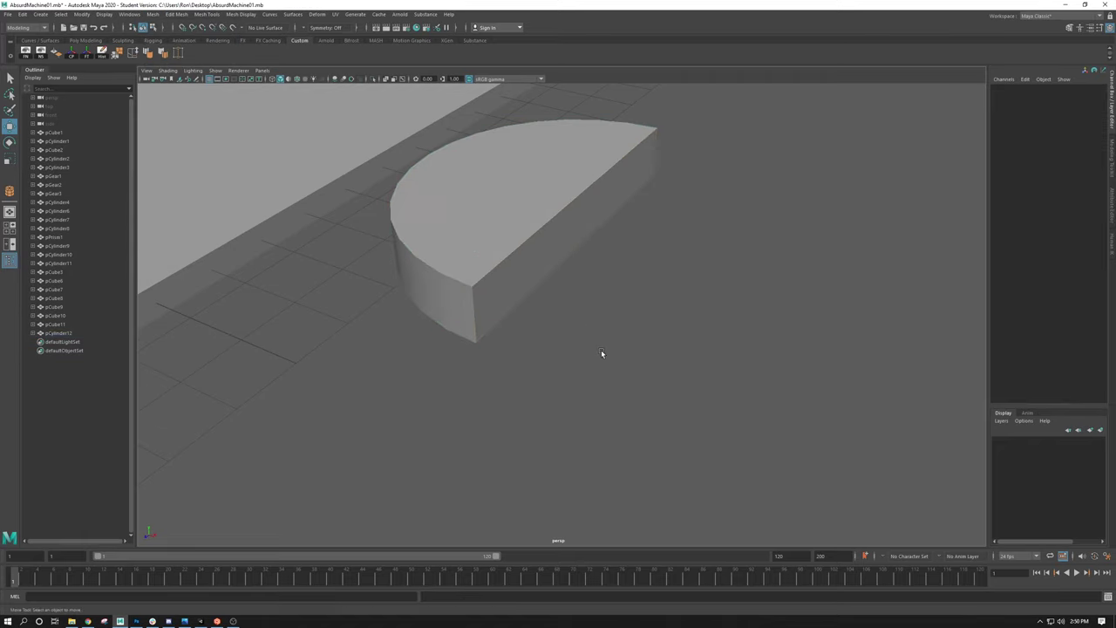
Step: Flatten the half cylinder into a thin half disc by scaling it to about 0.298 in Y
click(539, 269)
mouse_move(538, 269)
alt+mouse_down()
mouse_move(521, 224)
mouse_move(506, 252)
mouse_move(520, 257)
mouse_move(574, 222)
mouse_move(572, 260)
mouse_move(613, 309)
mouse_move(490, 283)
mouse_move(428, 291)
mouse_move(619, 271)
mouse_move(531, 274)
alt+mouse_up()
key(r)
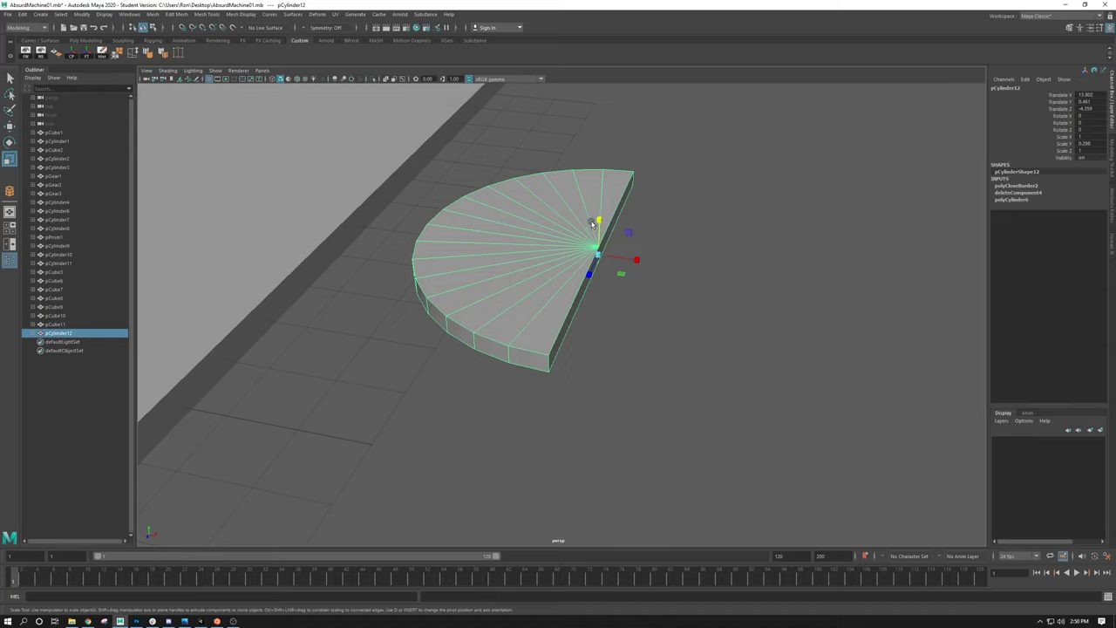
Step: Select the complete loop of side faces around the half disc, including its flat front face
right_click(491, 352)
click(491, 372)
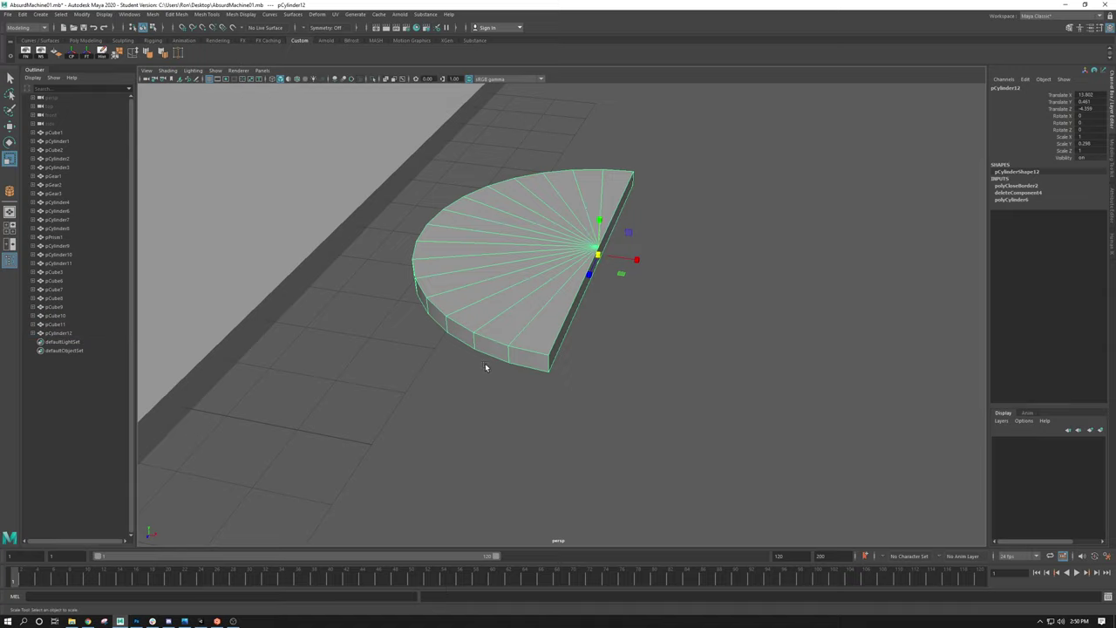
click(441, 322)
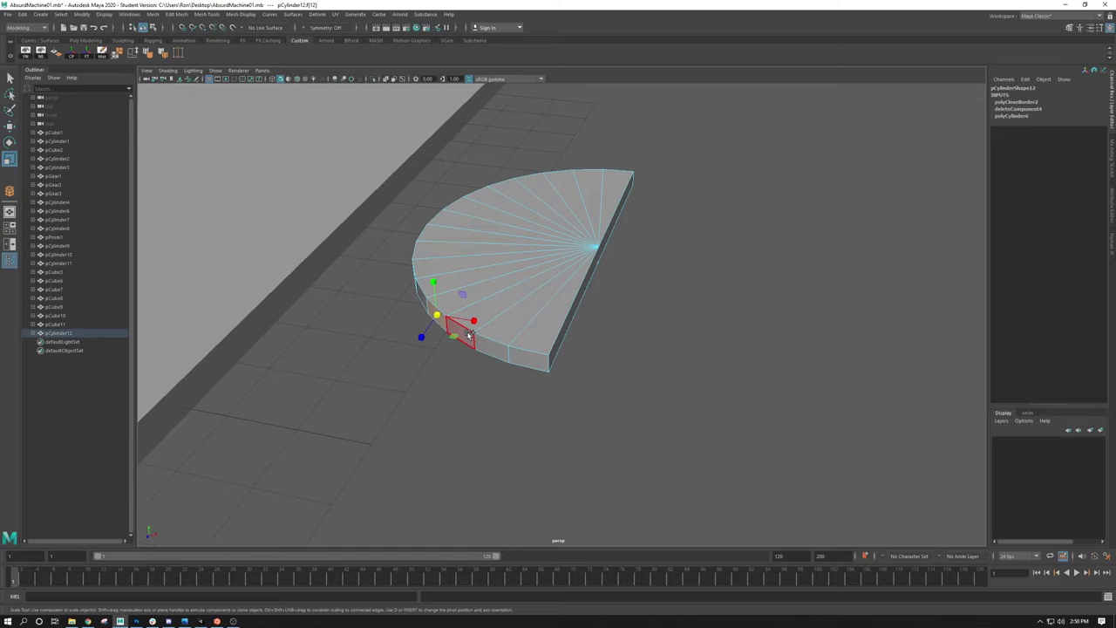
double_click(469, 334)
mouse_move(647, 319)
alt+mouse_down()
mouse_move(558, 278)
mouse_move(428, 276)
mouse_move(451, 306)
mouse_move(649, 294)
mouse_move(664, 313)
alt+mouse_up()
alt+drag(475, 311, 553, 234)
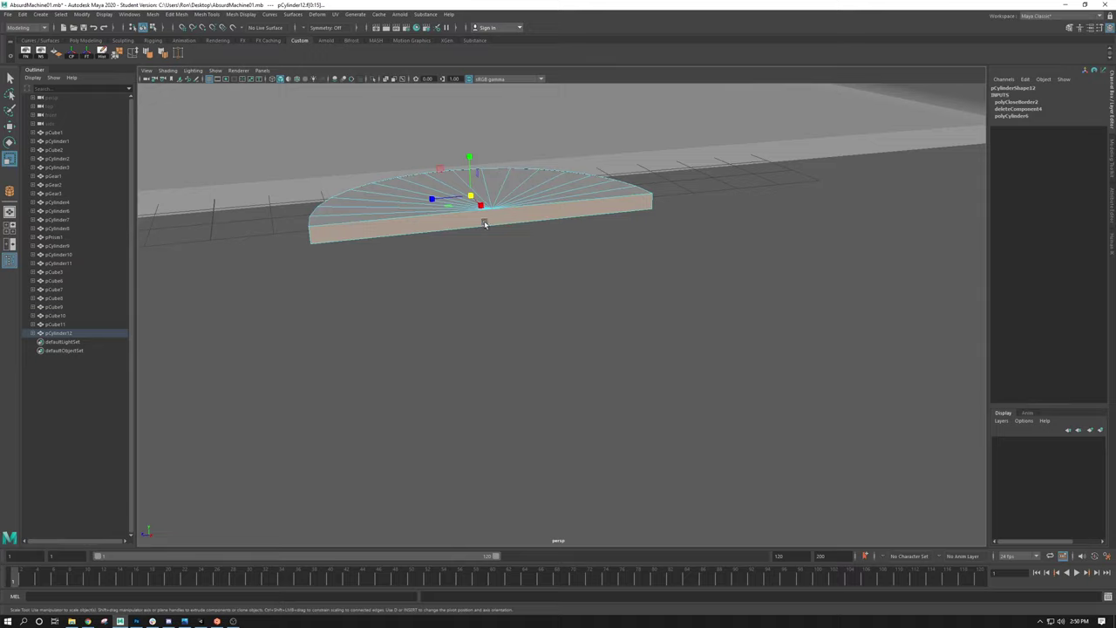
alt+drag(436, 260, 641, 168)
alt+drag(640, 339, 579, 344)
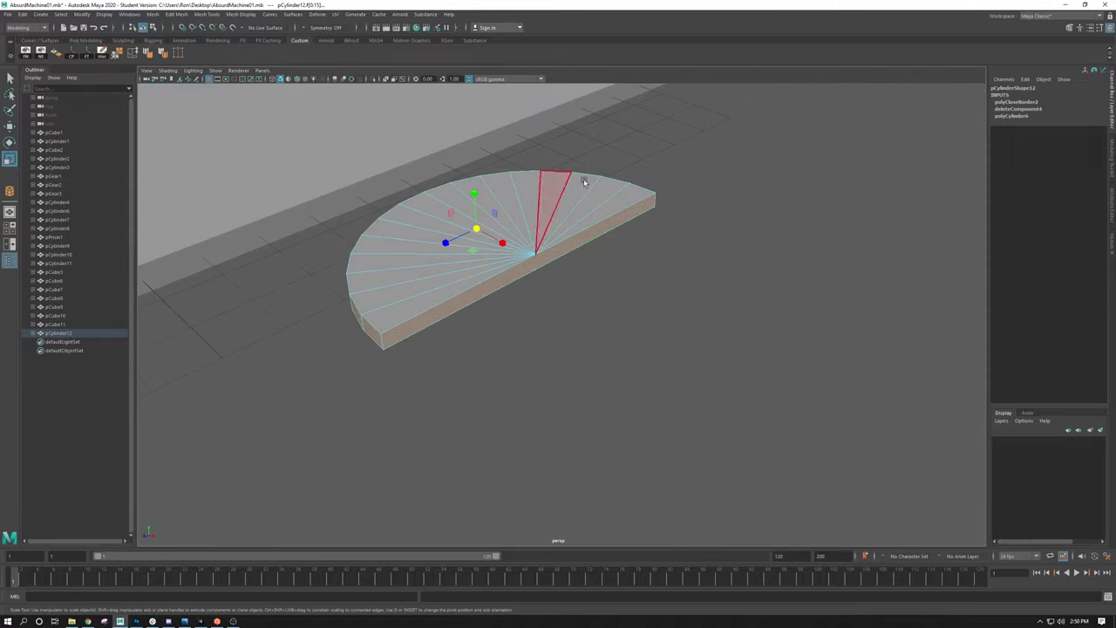
alt+drag(499, 349, 512, 228)
click(513, 225)
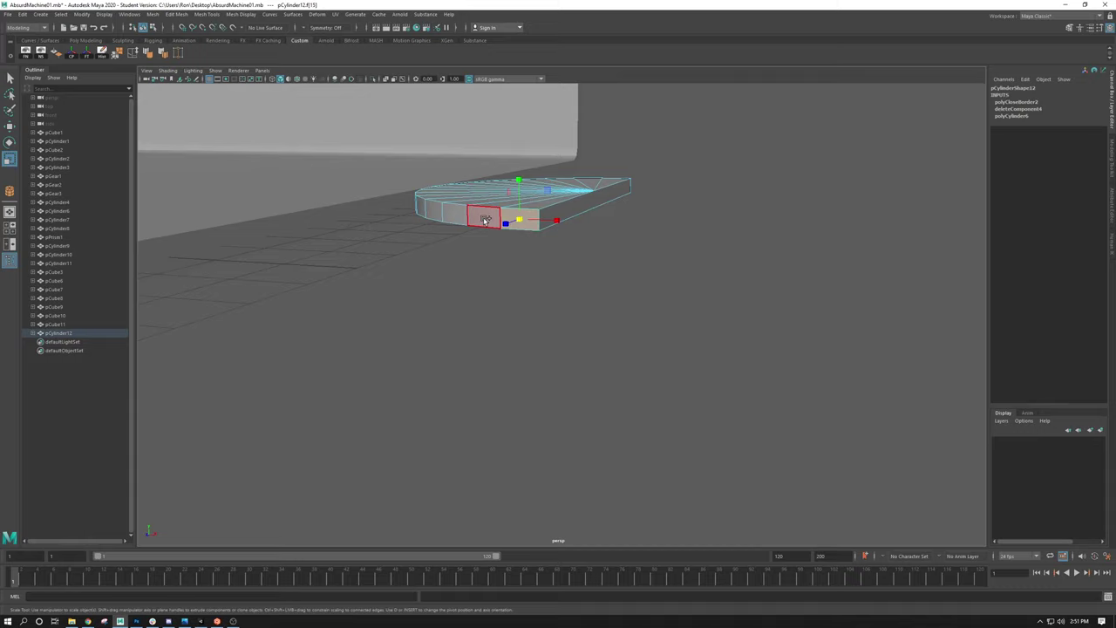
double_click(485, 220)
Step: Try extruding the half disc's side faces outward by a Local Translate Z of about 0.391, and undo that offset
alt+drag(596, 266, 407, 144)
alt+drag(297, 111, 540, 130)
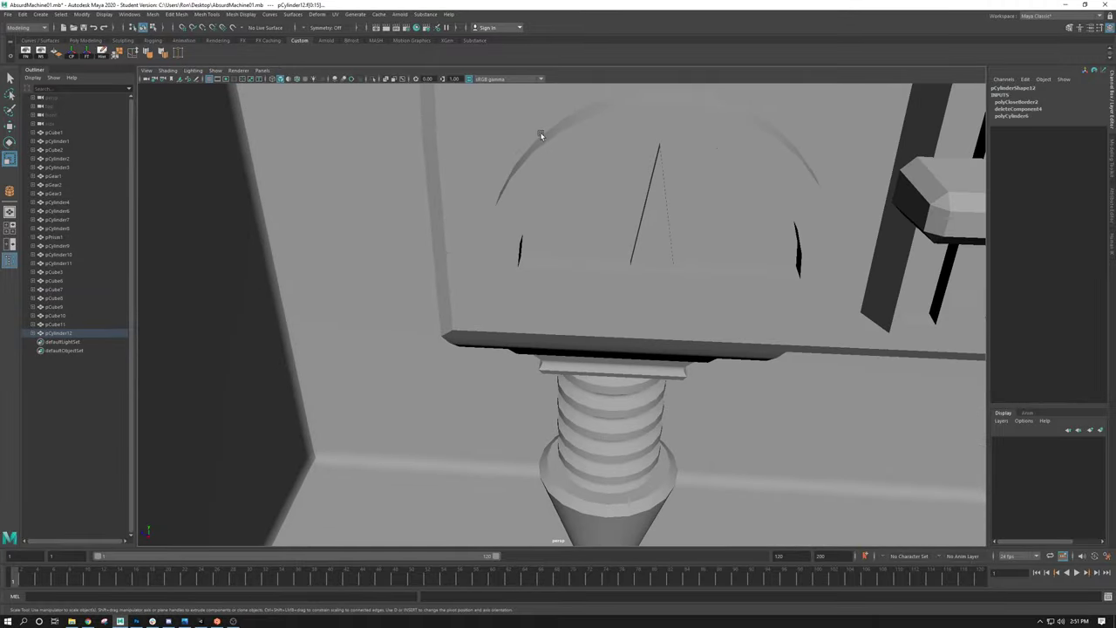
alt+drag(656, 371, 611, 272)
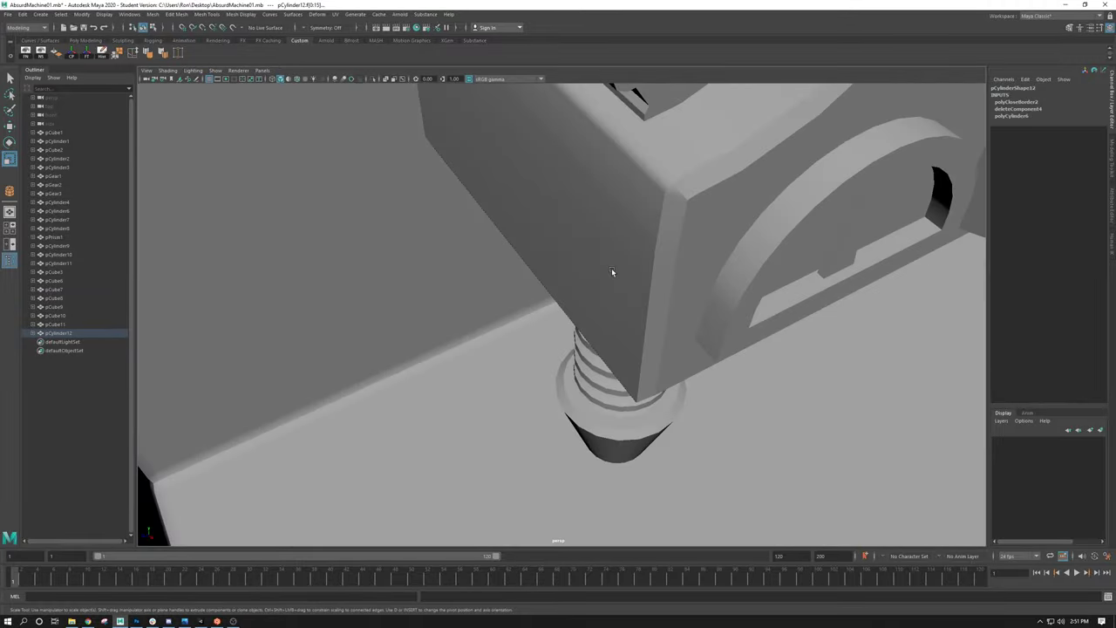
key(f)
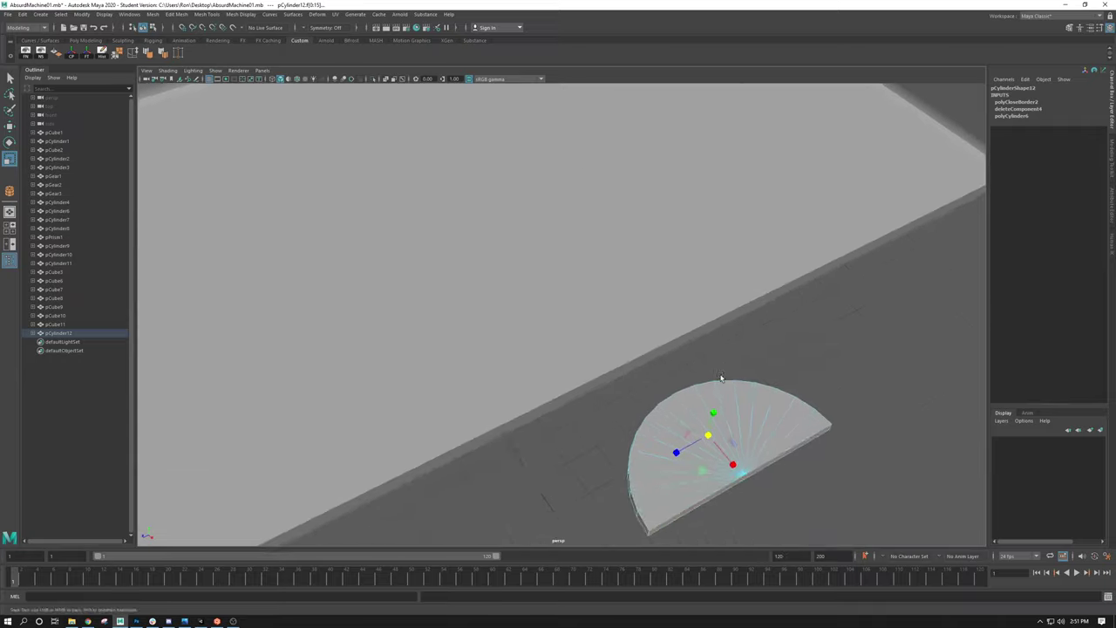
mouse_move(618, 332)
alt+mouse_down()
mouse_move(632, 289)
mouse_move(627, 311)
alt+mouse_up()
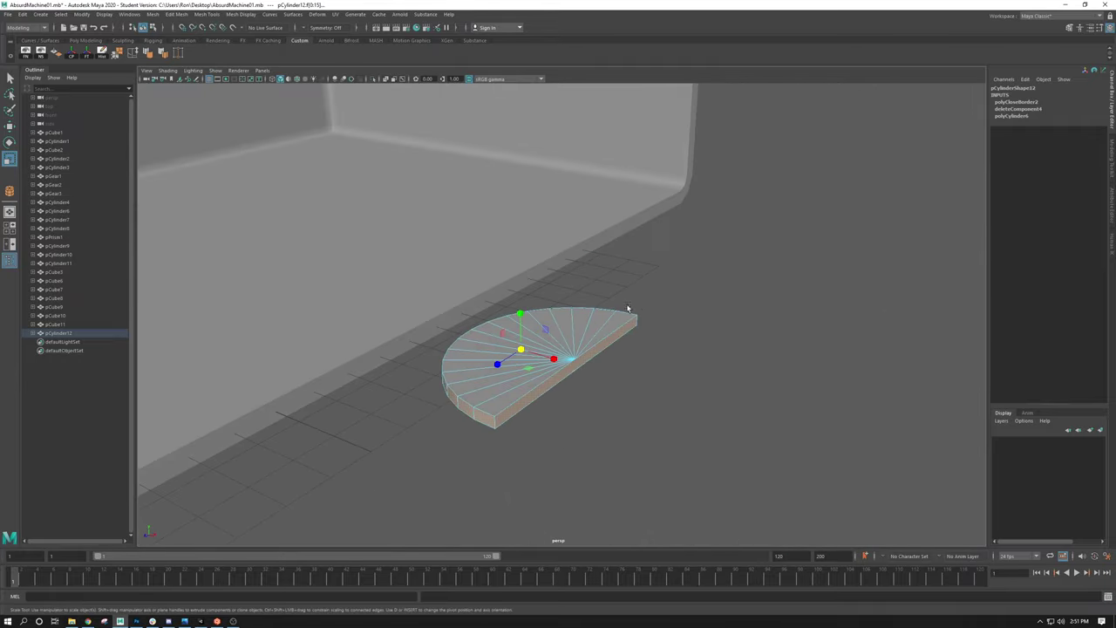
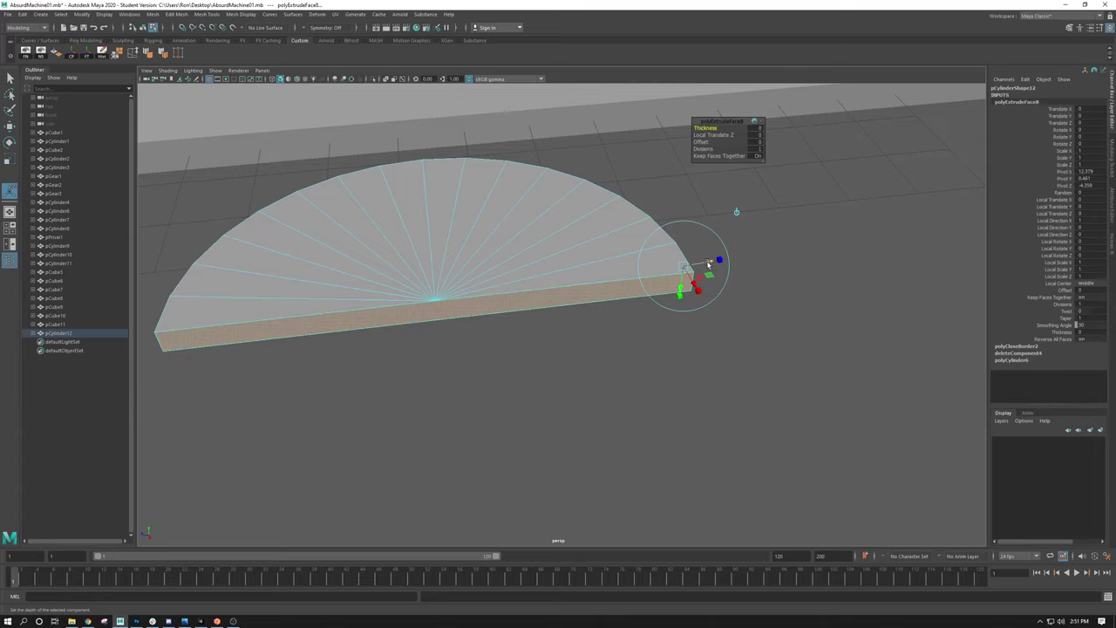
drag(708, 263, 741, 251)
alt+middle_drag(184, 269, 269, 286)
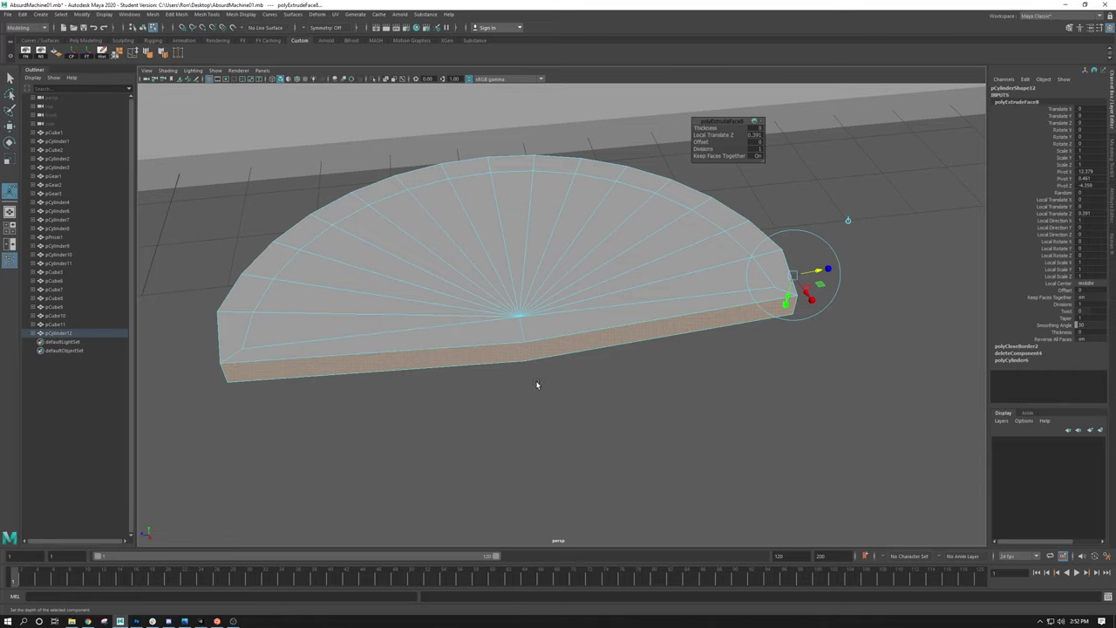
key(ctrl+z)
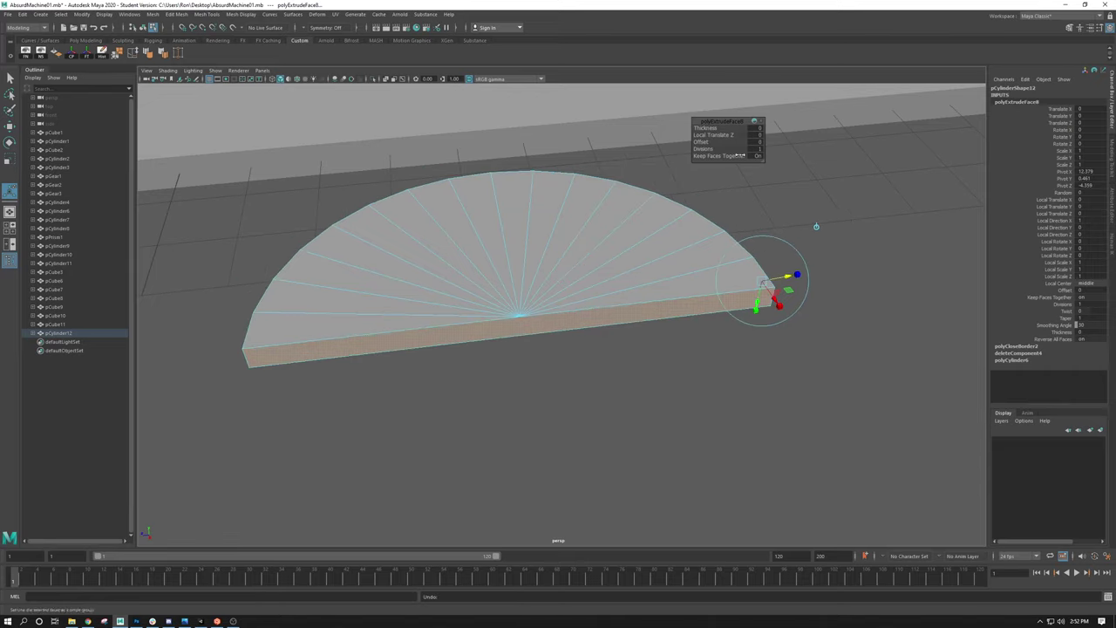
Step: Expand the extruded side faces evenly with a Thickness of 0.38, and clear the face selection
click(700, 128)
middle_drag(699, 129, 706, 129)
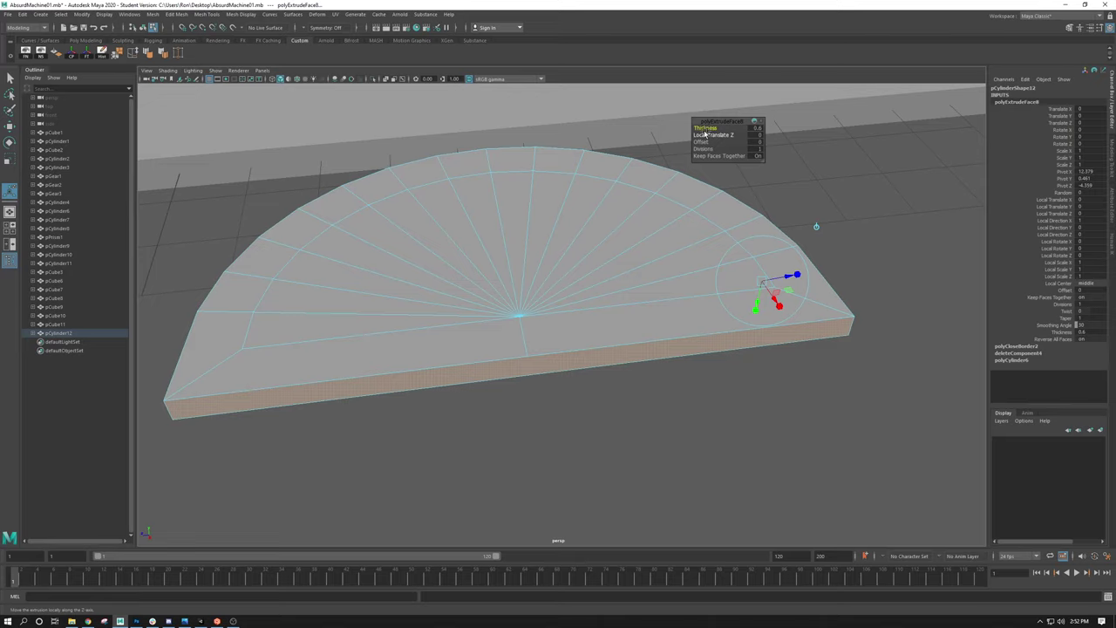
middle_drag(712, 129, 704, 135)
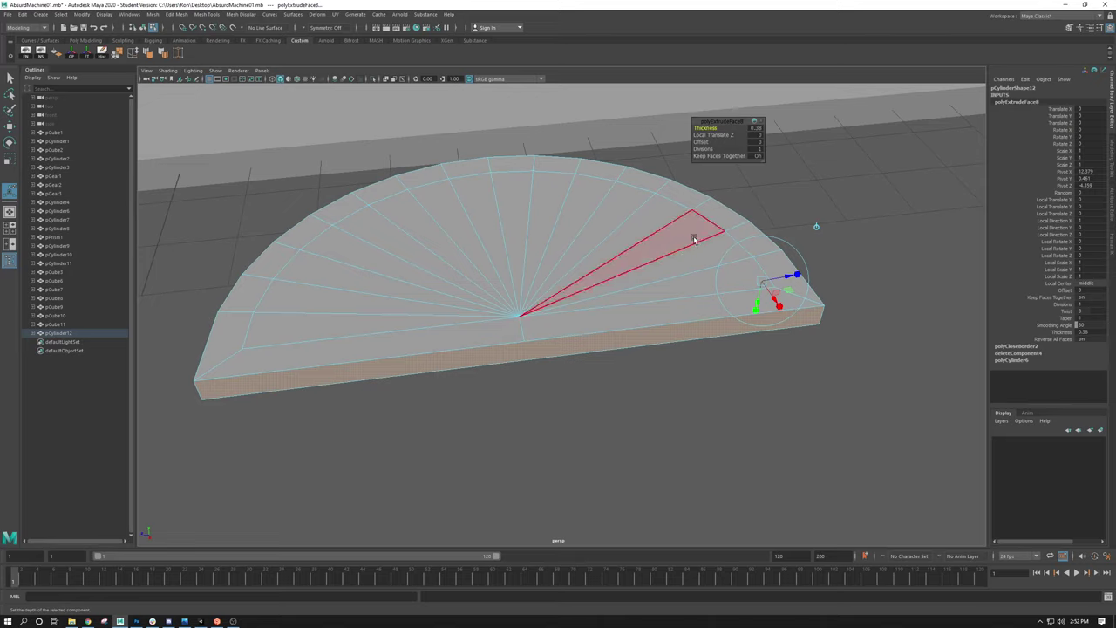
click(516, 426)
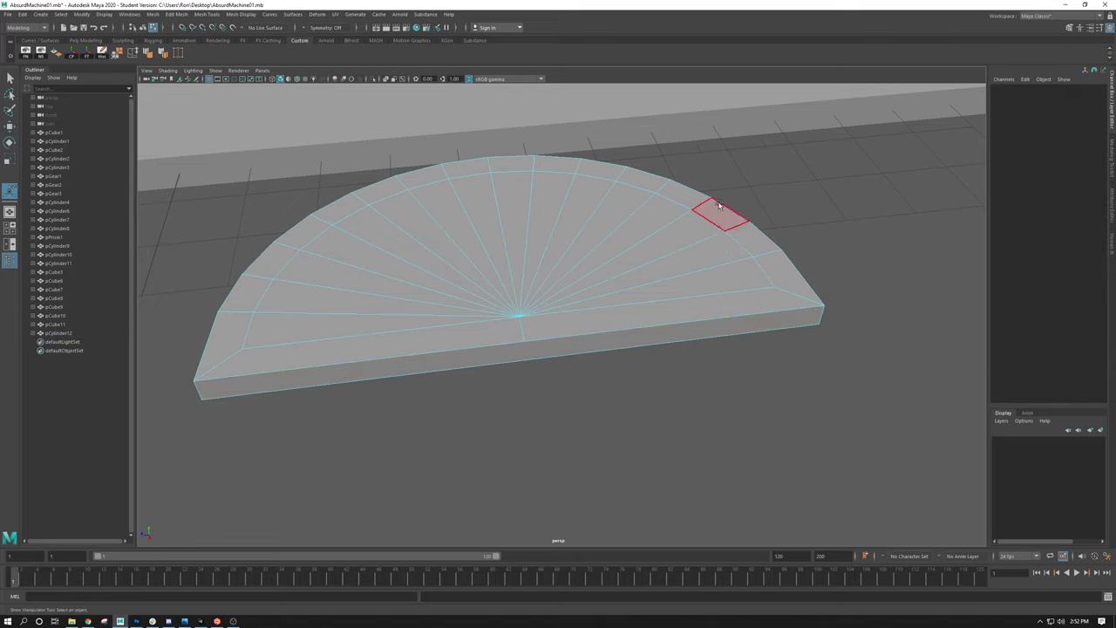
Step: Extrude the outer band of faces on the half disc's upper surface upward about 0.2 to form a raised rim
click(226, 351)
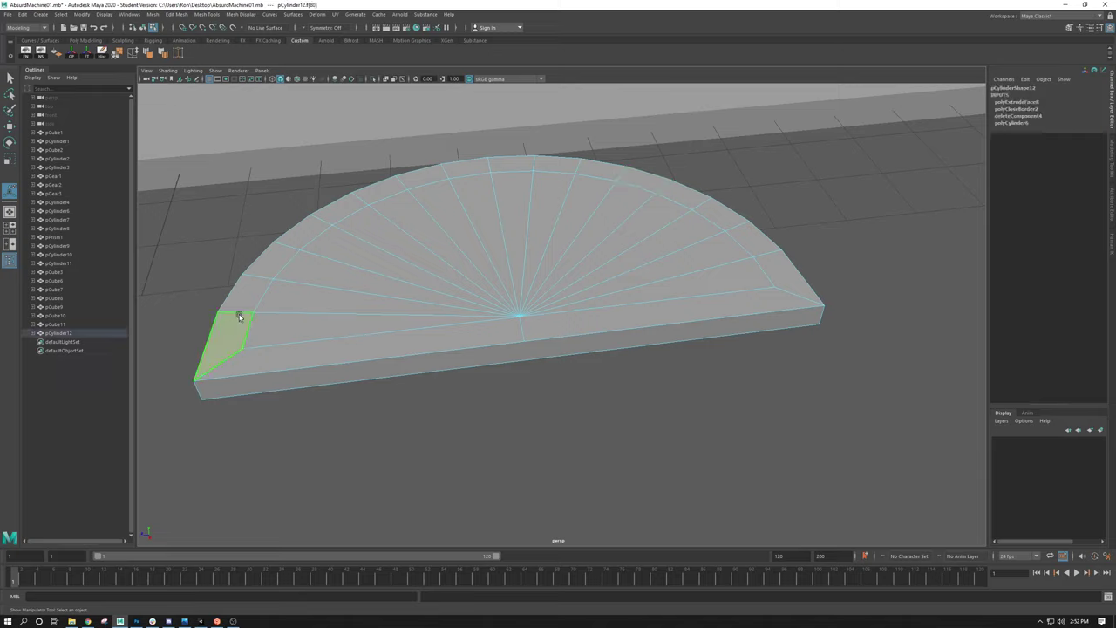
shift+double_click(244, 306)
shift+double_click(242, 295)
alt+drag(280, 415, 304, 377)
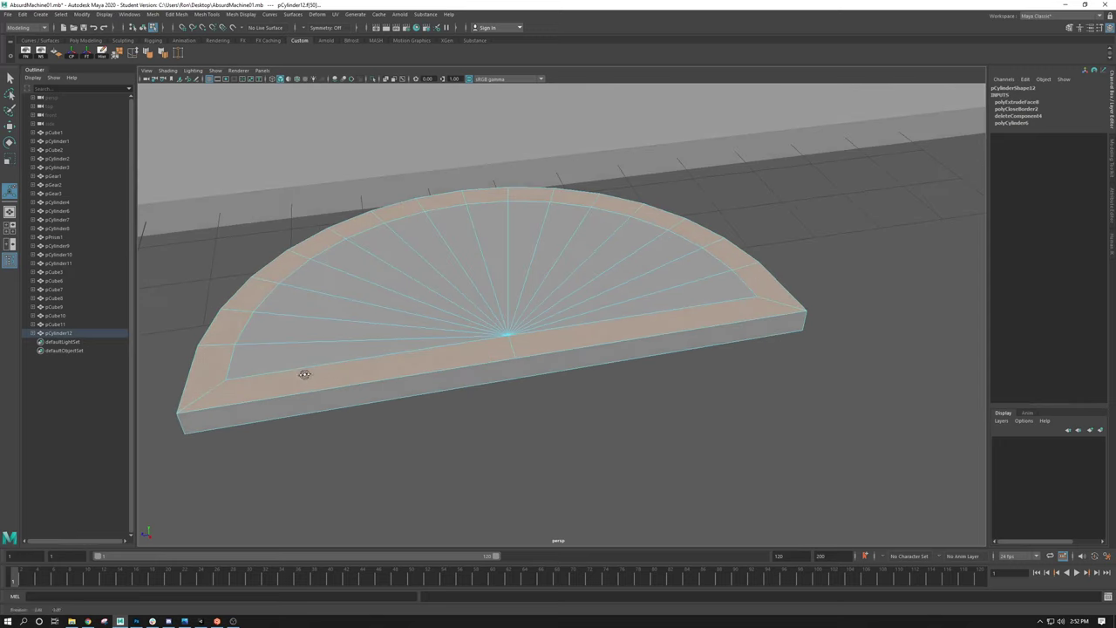
key(ctrl+e)
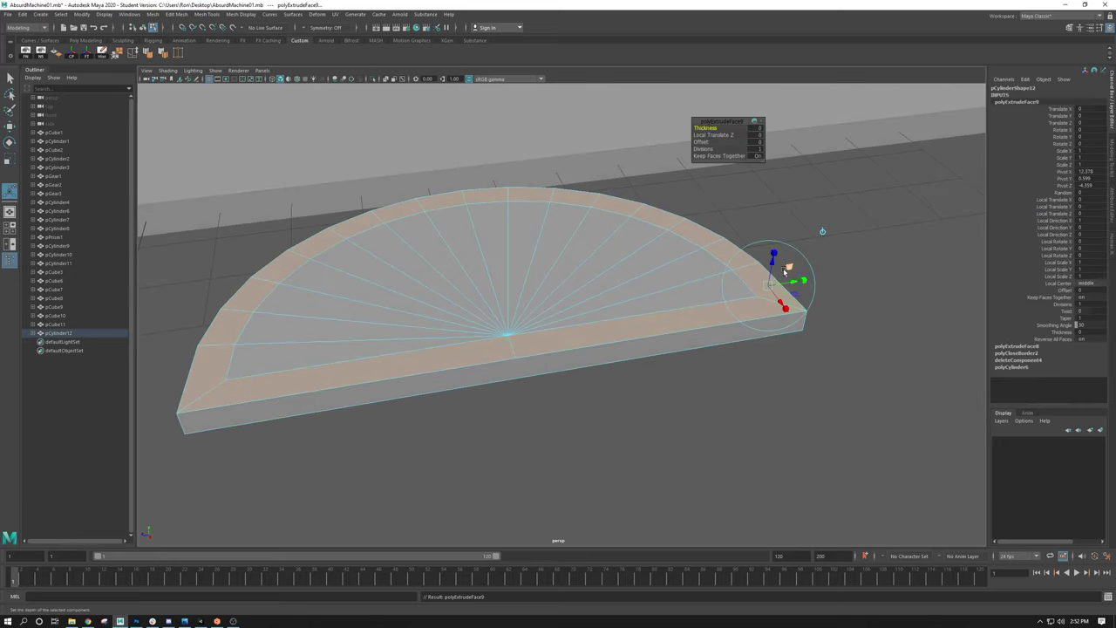
drag(774, 266, 777, 247)
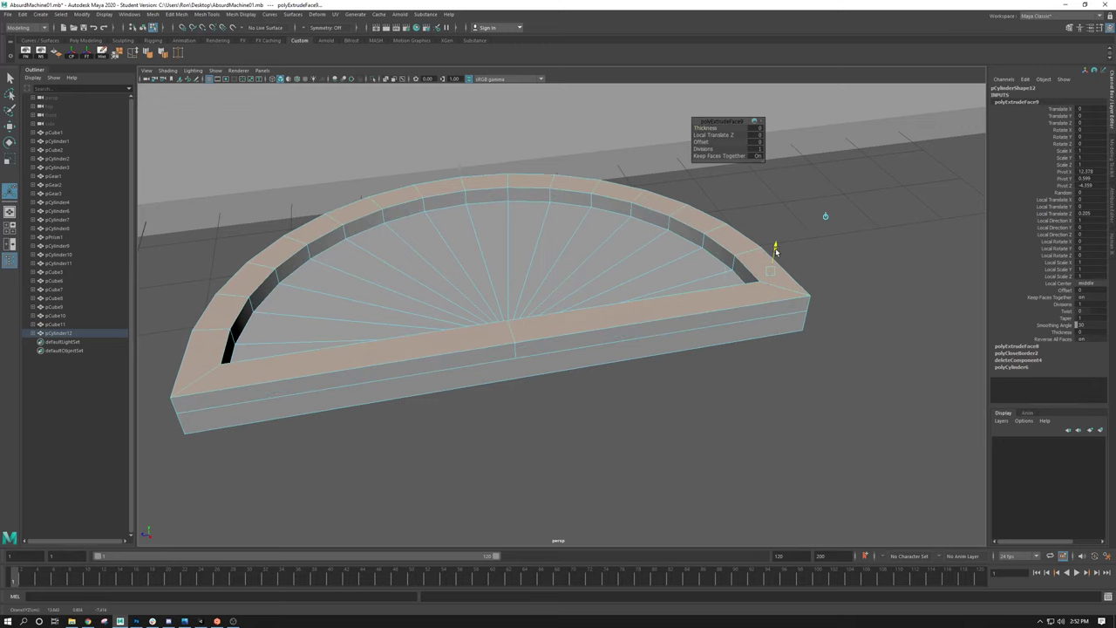
click(759, 435)
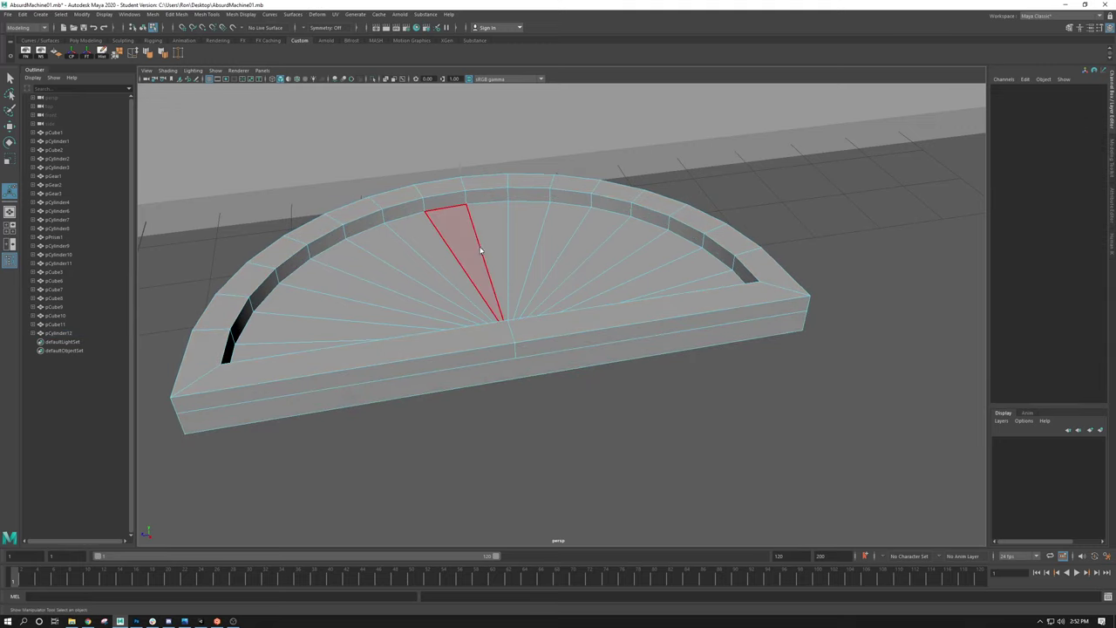
Step: Return to object mode and examine the rimmed half disc from several angles
key(F8)
alt+drag(486, 411, 542, 368)
scroll(462, 220, up, 5)
scroll(379, 356, down, 5)
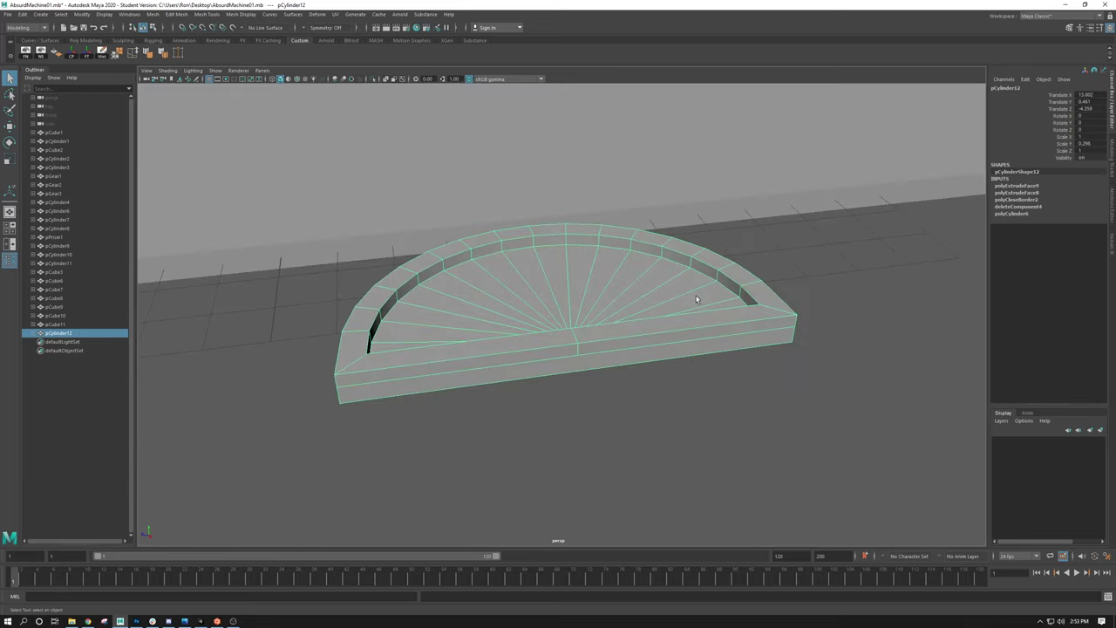
alt+drag(696, 299, 480, 304)
scroll(523, 300, down, 2)
alt+drag(561, 296, 578, 314)
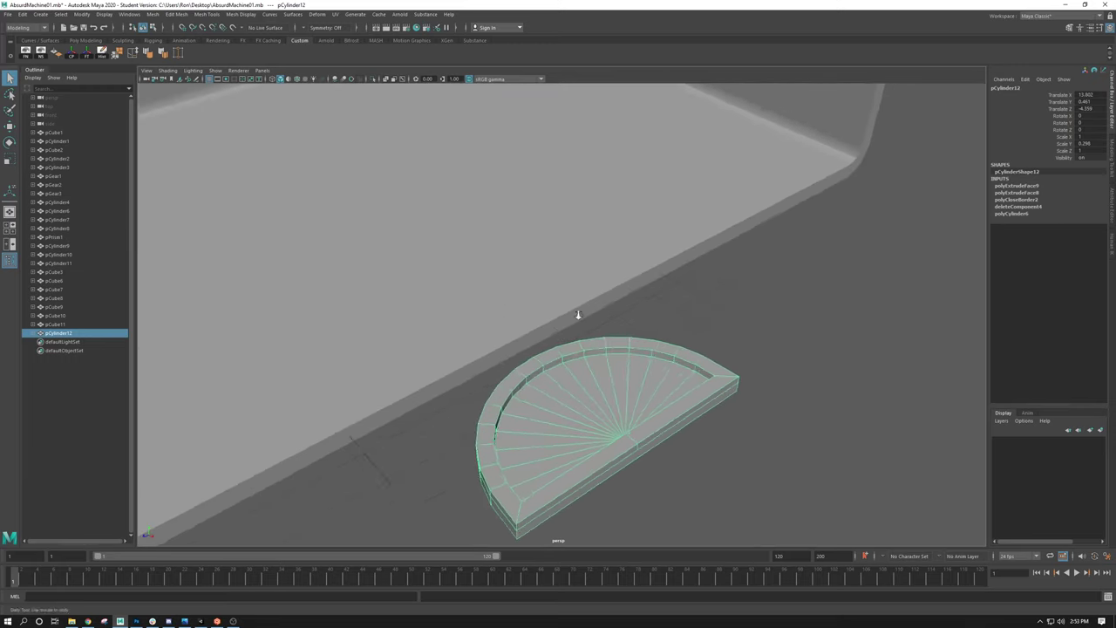
scroll(577, 314, down, 3)
alt+drag(467, 217, 588, 331)
scroll(588, 336, up, 3)
scroll(588, 336, up, 2)
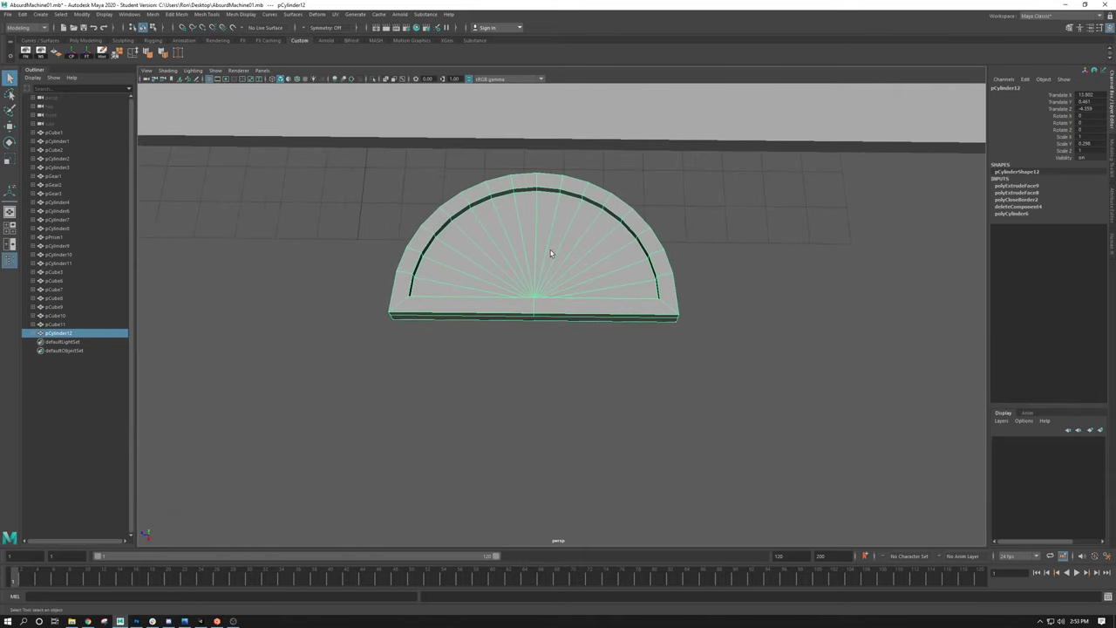
Step: Try scaling the rimmed half disc along Z, and undo the change
key(r)
mouse_move(497, 306)
mouse_down()
mouse_move(510, 304)
mouse_move(485, 298)
mouse_move(504, 305)
mouse_up()
click(535, 357)
key(ctrl+z)
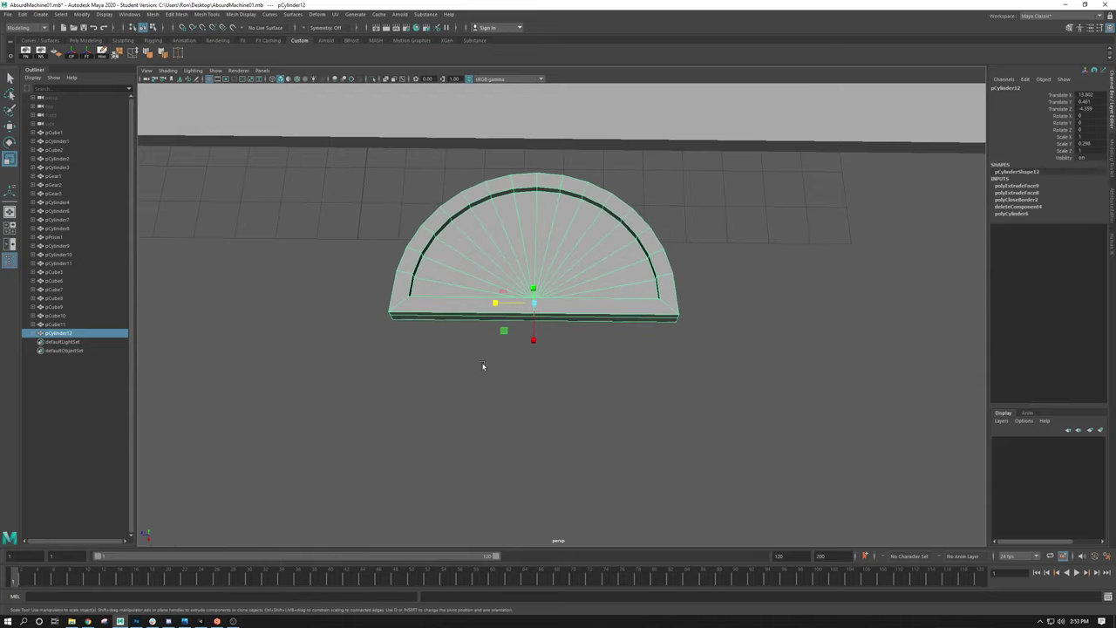
Step: Set the new half disc's Rotate Z to -90 to stand it upright, and raise it to about 10.78 in Y
alt+drag(488, 368, 486, 185)
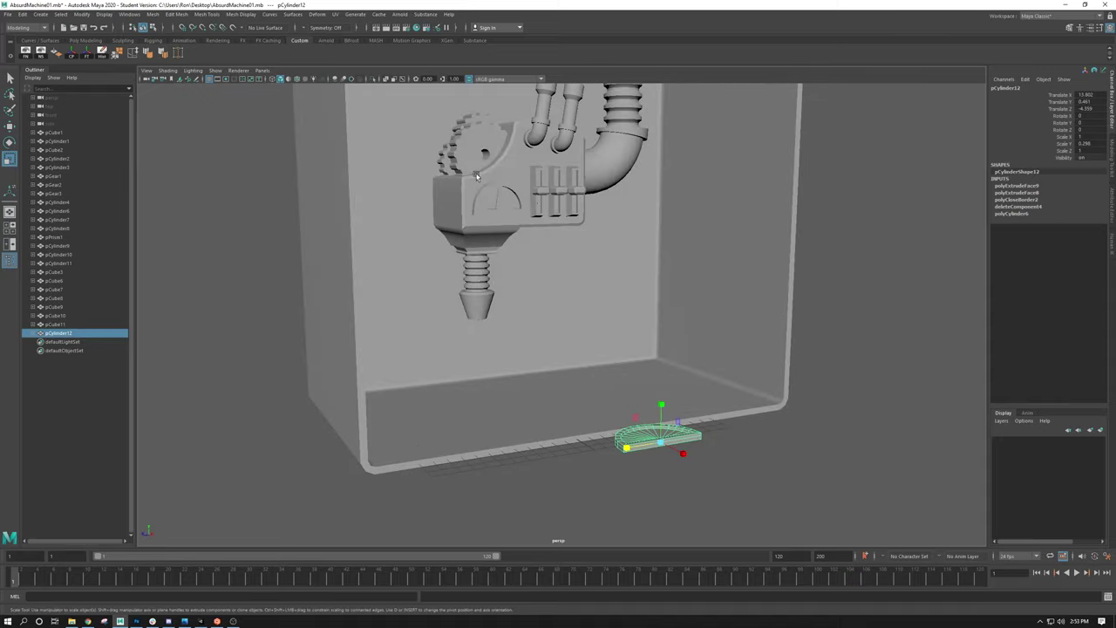
click(486, 185)
scroll(523, 267, up, 3)
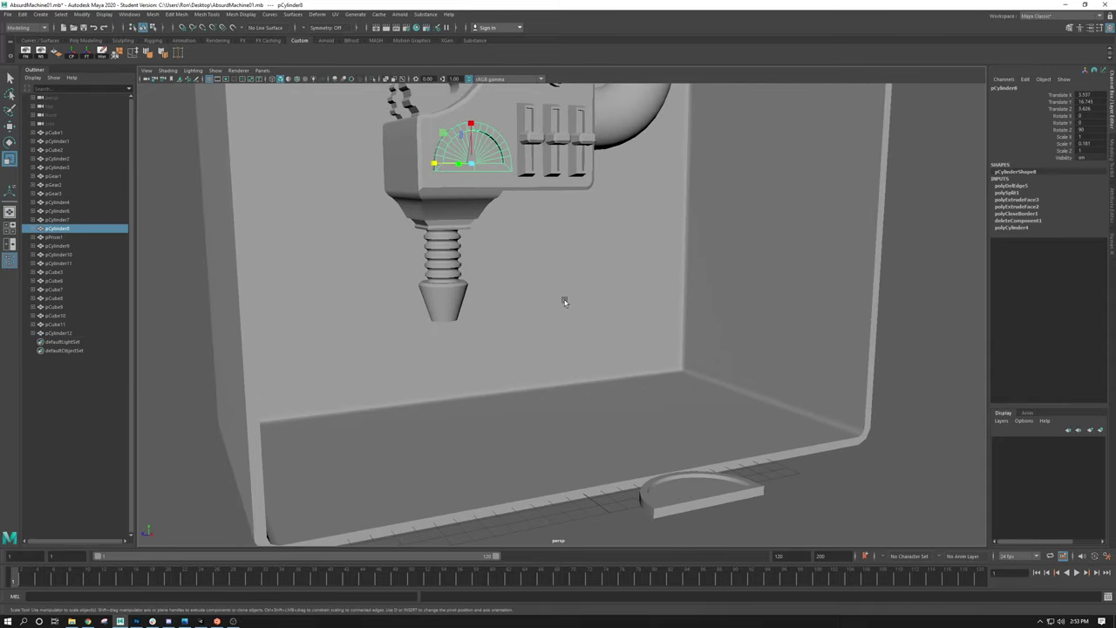
click(689, 485)
drag(730, 515, 770, 447)
double_click(1085, 129)
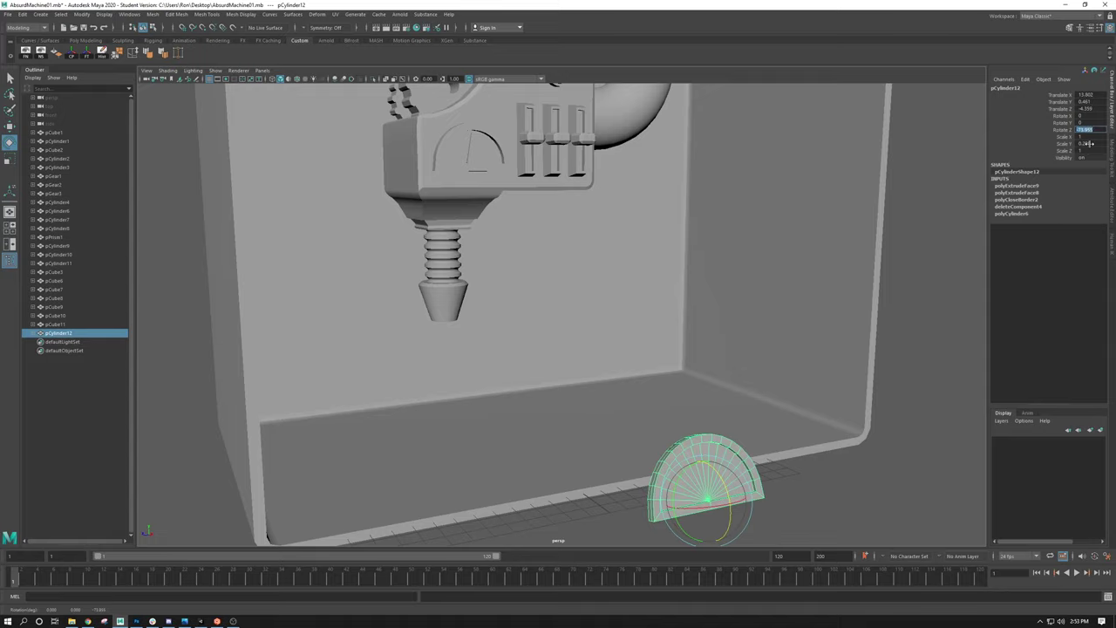
text(-90)
key(Return)
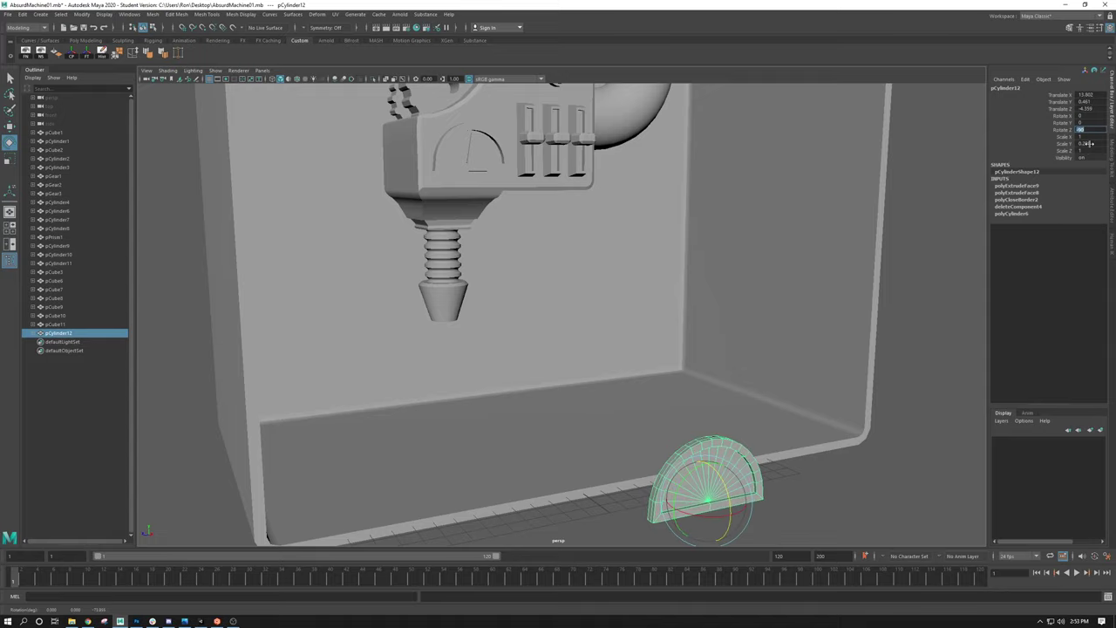
alt+drag(947, 196, 695, 283)
key(w)
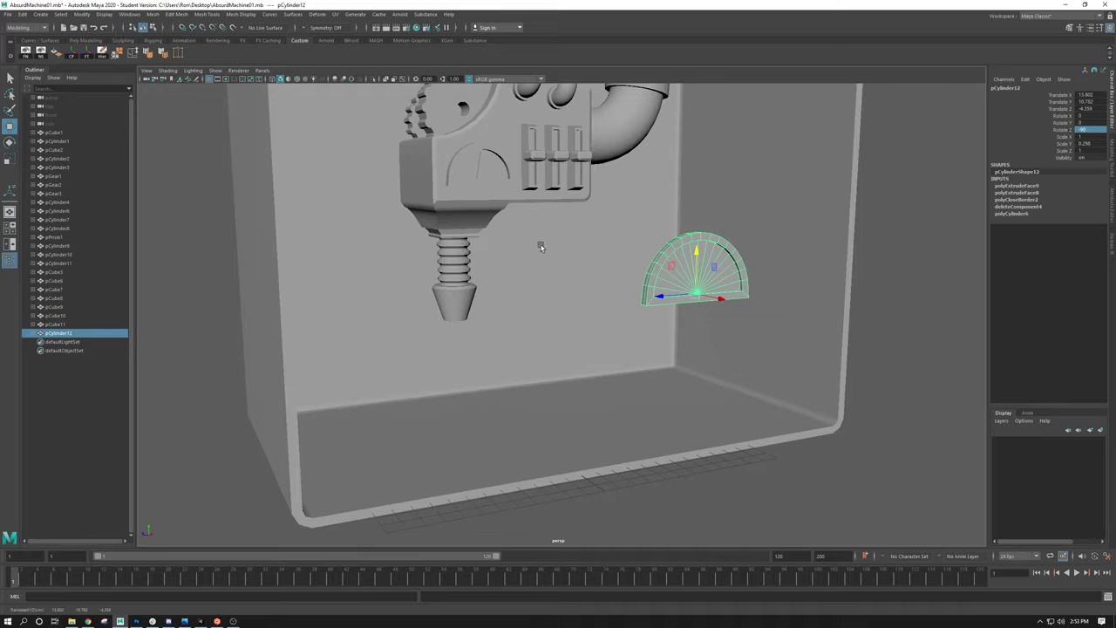
Step: Examine the finished gauge on the machine and select its triangular prism needle
click(480, 174)
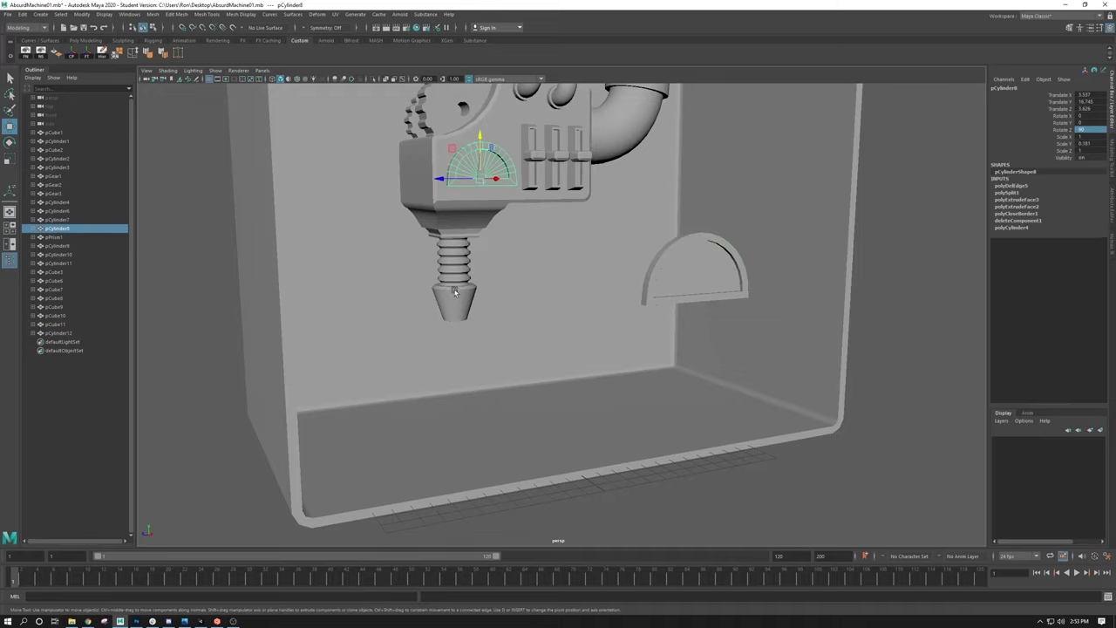
alt+drag(480, 177, 241, 287)
ctrl+click(523, 267)
click(523, 267)
scroll(593, 383, up, 3)
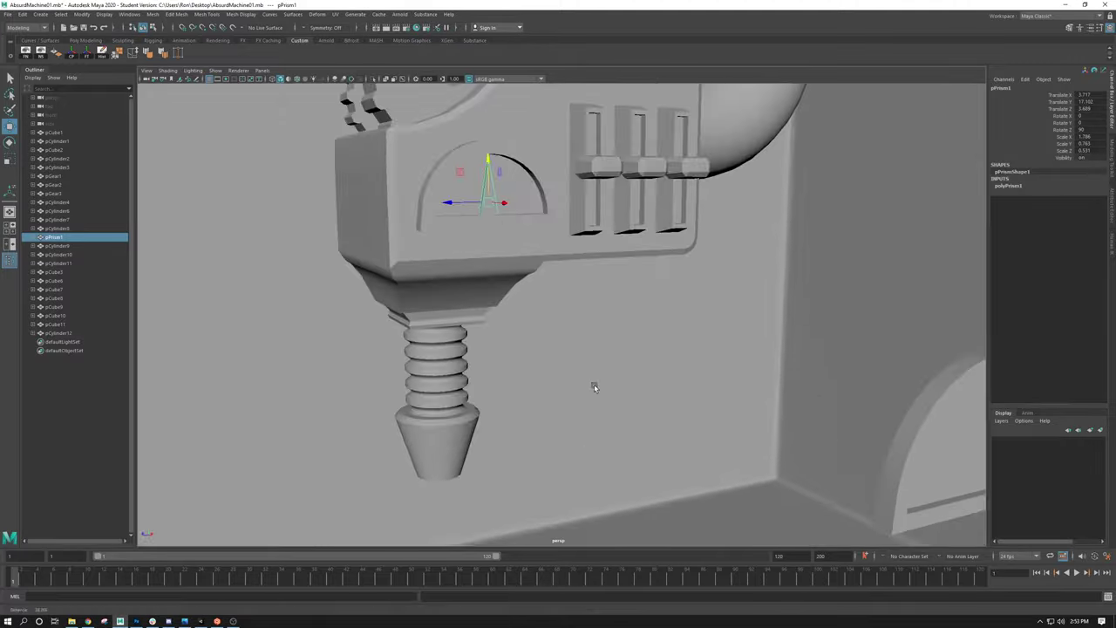
Step: Create a three-sided polygon prism about 0.6 long with sides about 3.8 on the grid in front of the box
scroll(593, 383, down, 3)
click(87, 15)
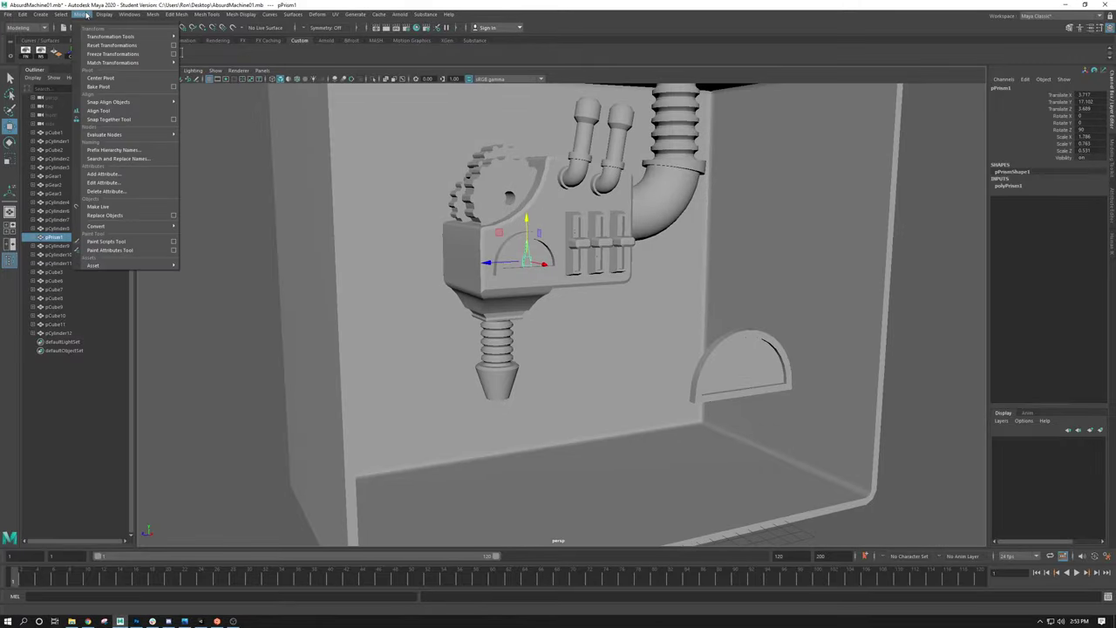
click(41, 15)
click(41, 15)
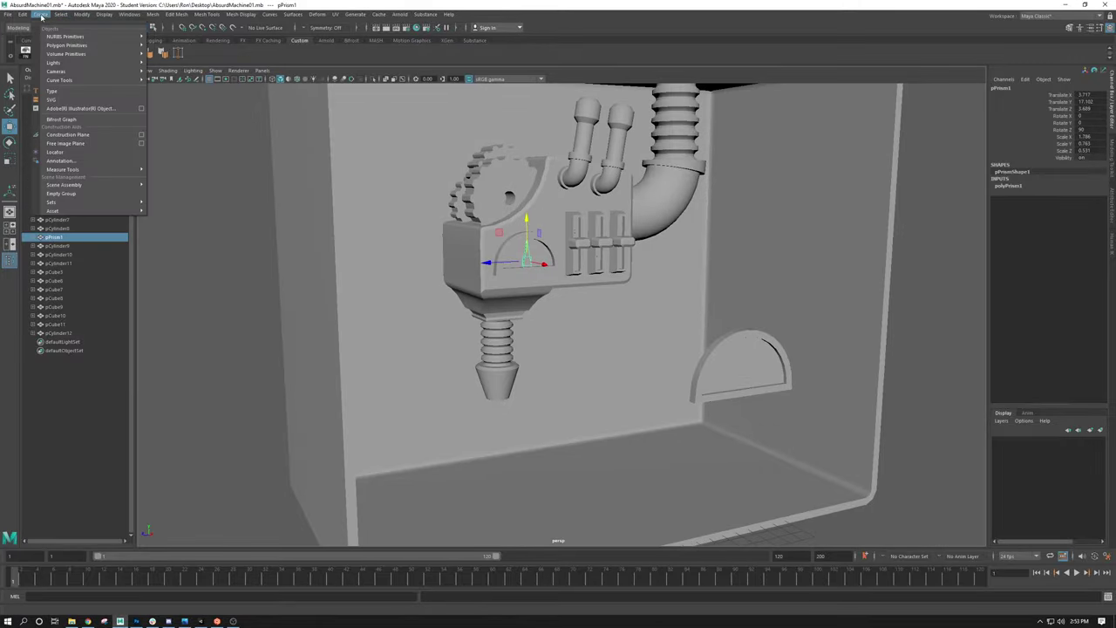
mouse_move(57, 46)
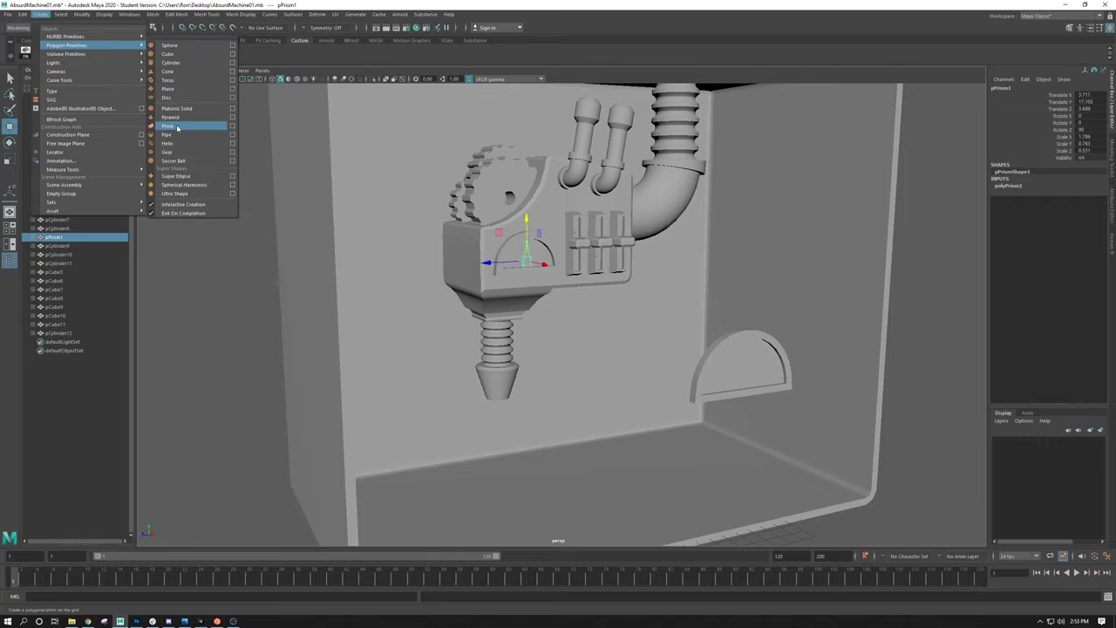
click(176, 127)
alt+drag(488, 375, 570, 453)
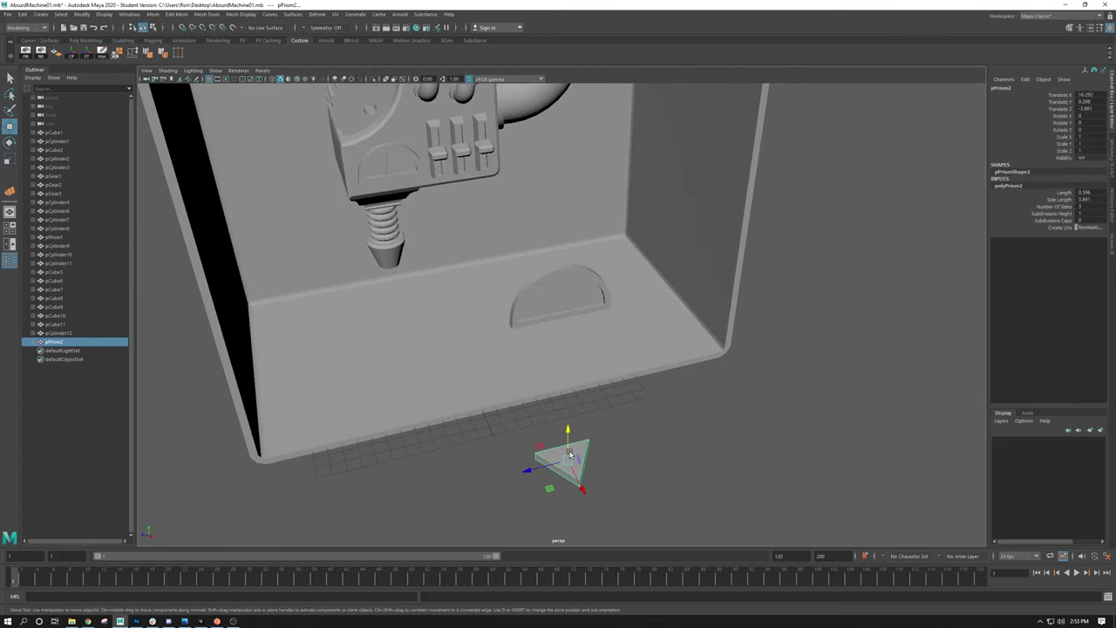
Step: Compare the gauge needle with the new practice prism, and delete the practice prism
click(390, 169)
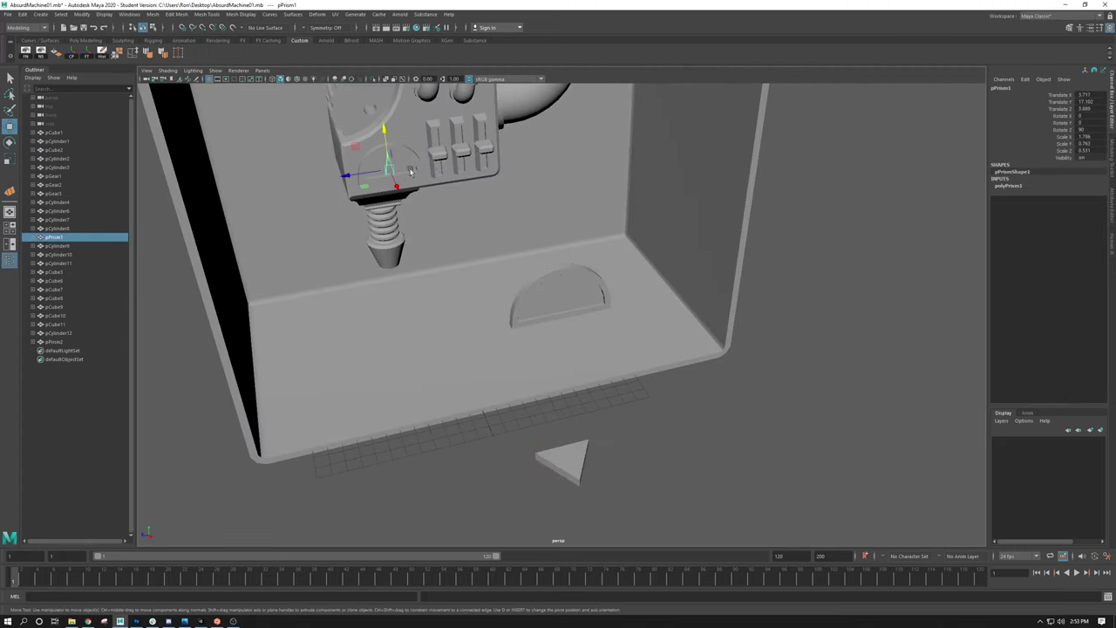
click(568, 464)
key(Delete)
Step: Compare the practice half disc with the machine's gauge needle and housing, and delete the practice half disc
click(541, 319)
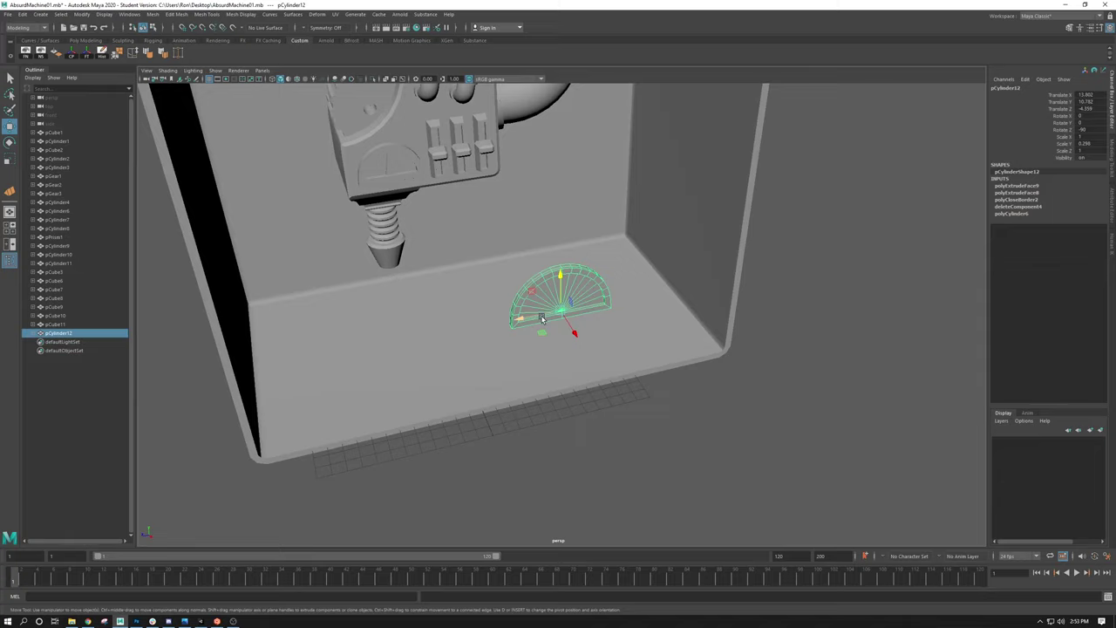
click(390, 163)
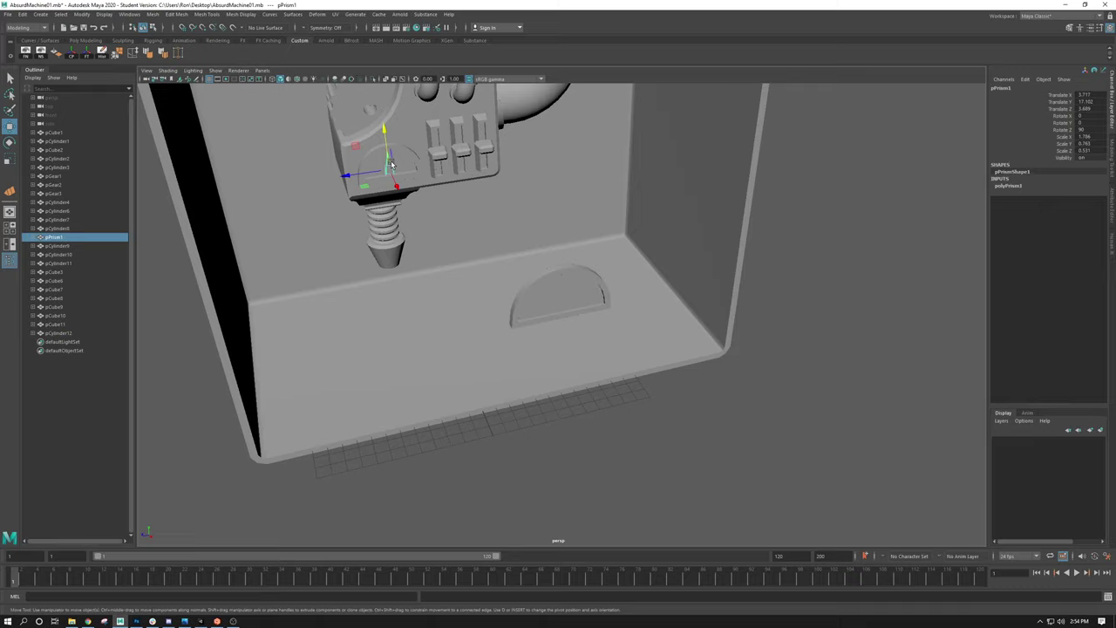
click(841, 329)
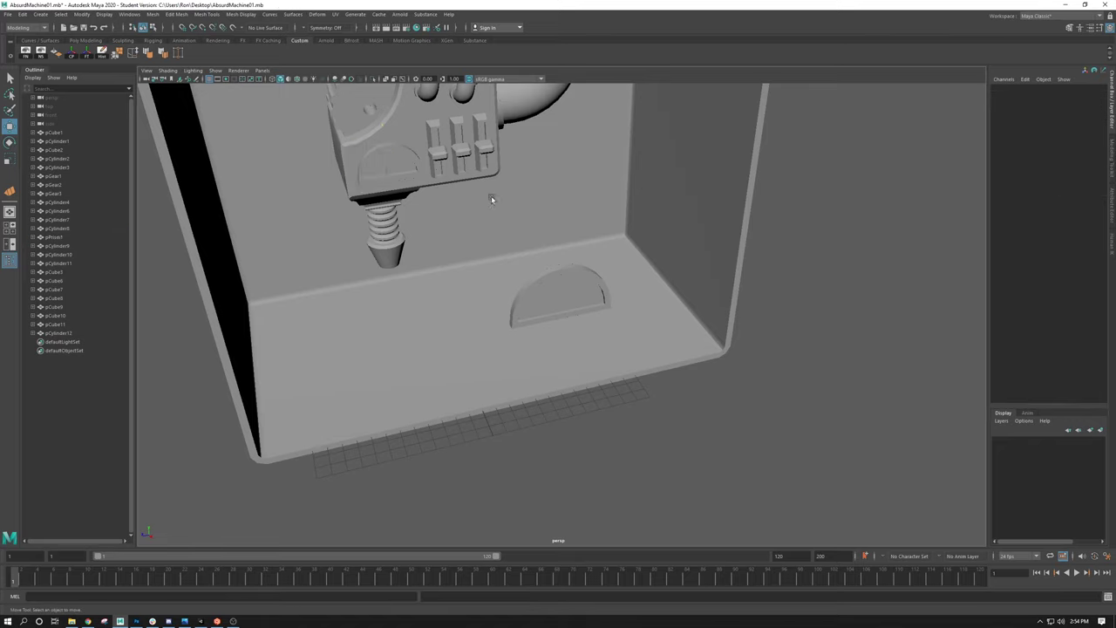
scroll(490, 195, up, 3)
click(347, 140)
alt+drag(347, 139, 423, 180)
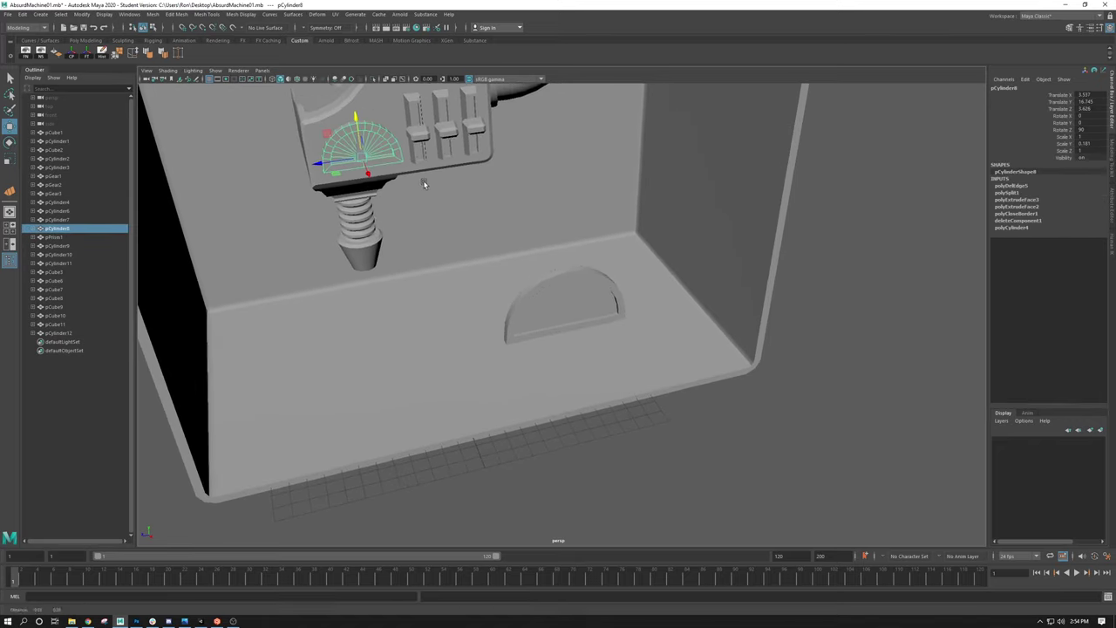
click(593, 301)
click(531, 258)
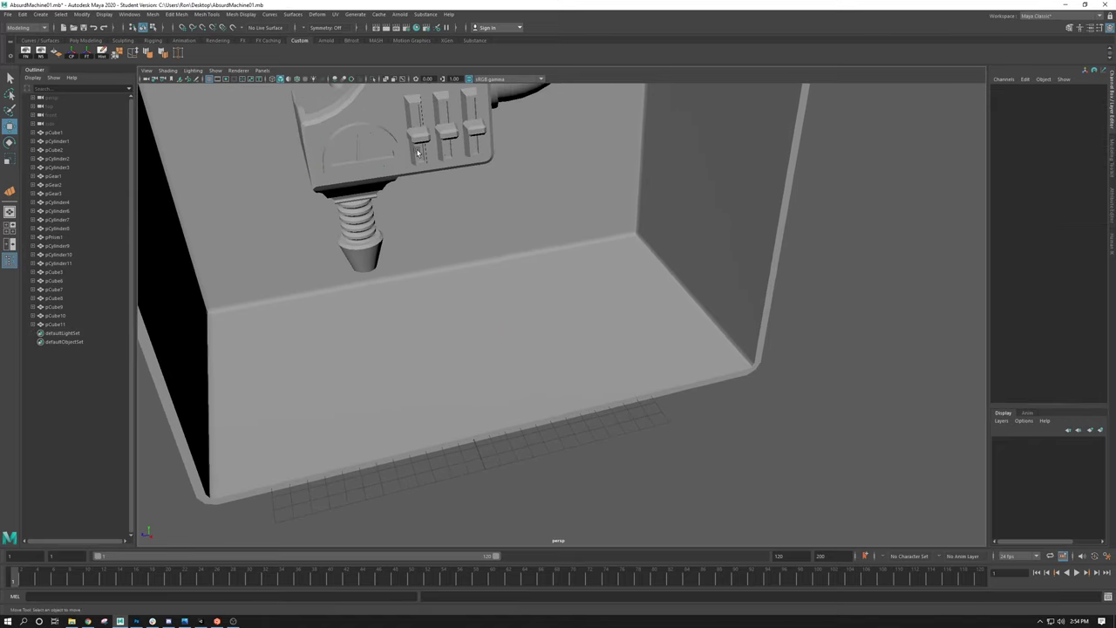
Step: Examine the gauge housing and the small pipe elbow nearest the gears on the machine
alt+drag(530, 258, 394, 255)
click(394, 255)
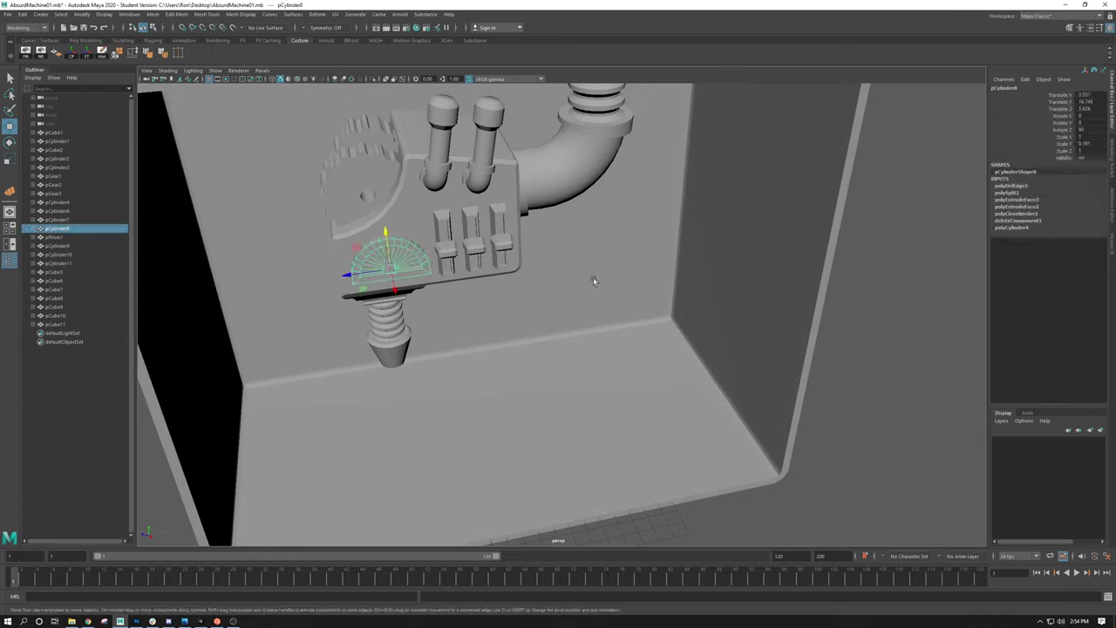
click(857, 288)
click(404, 253)
click(406, 253)
click(430, 187)
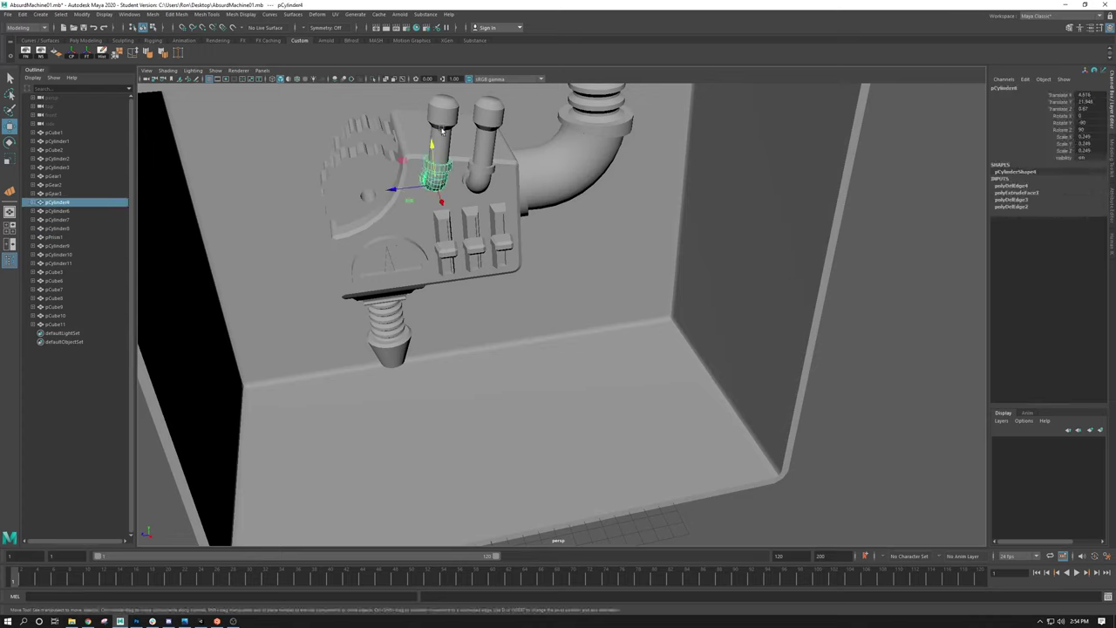
Step: Frame the tilted capped cylinder nearer the gears and examine it from several angles
click(442, 131)
key(f)
alt+drag(596, 285, 573, 249)
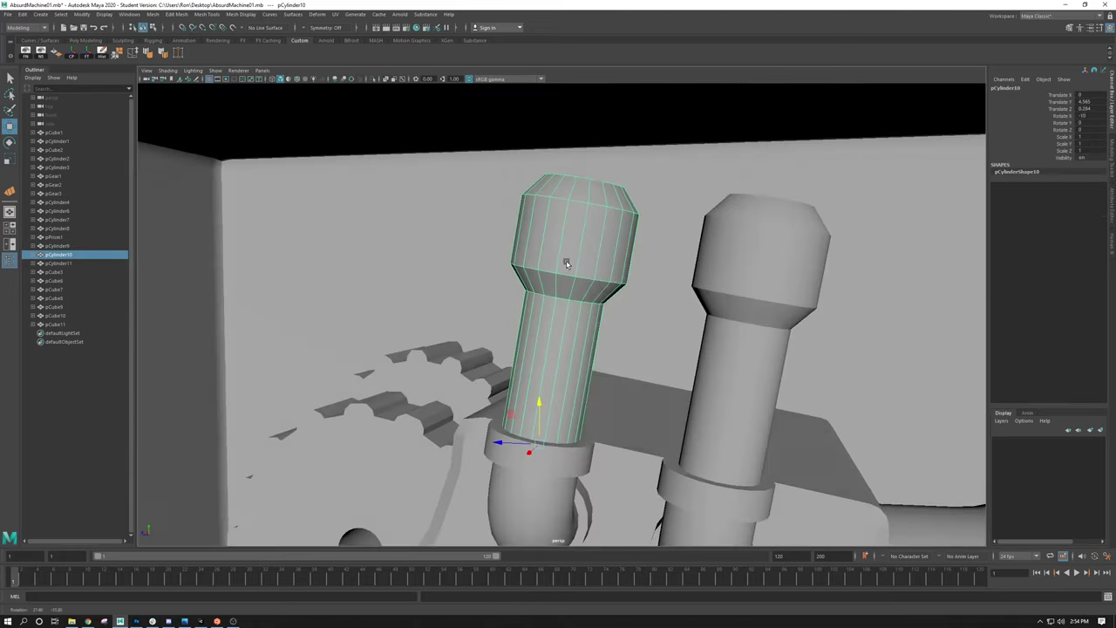
scroll(540, 270, down, 5)
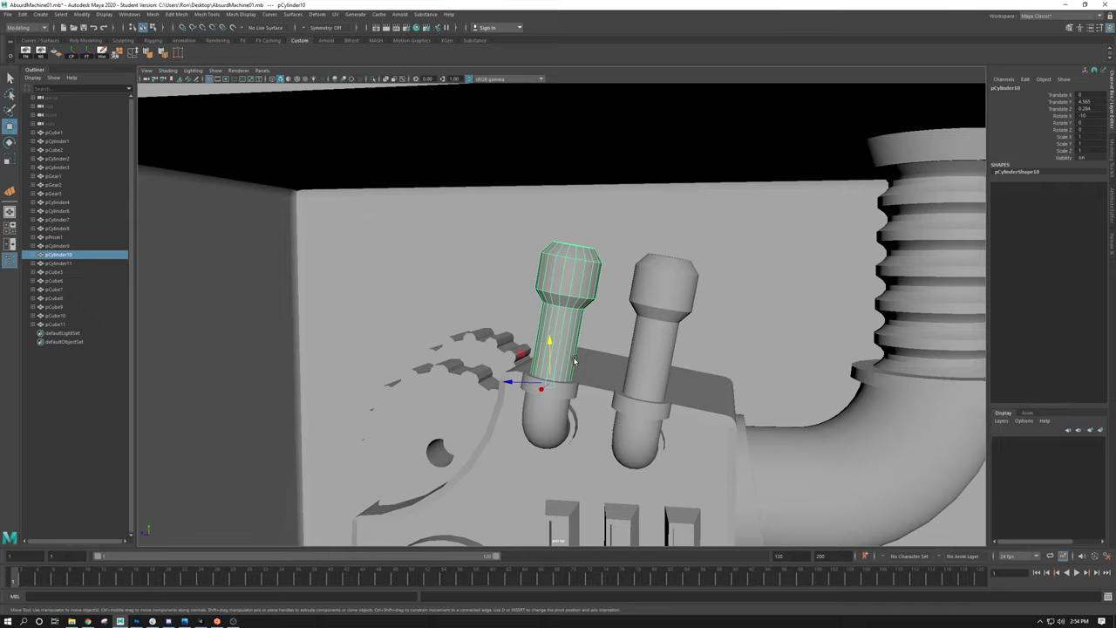
alt+middle_drag(549, 393, 532, 350)
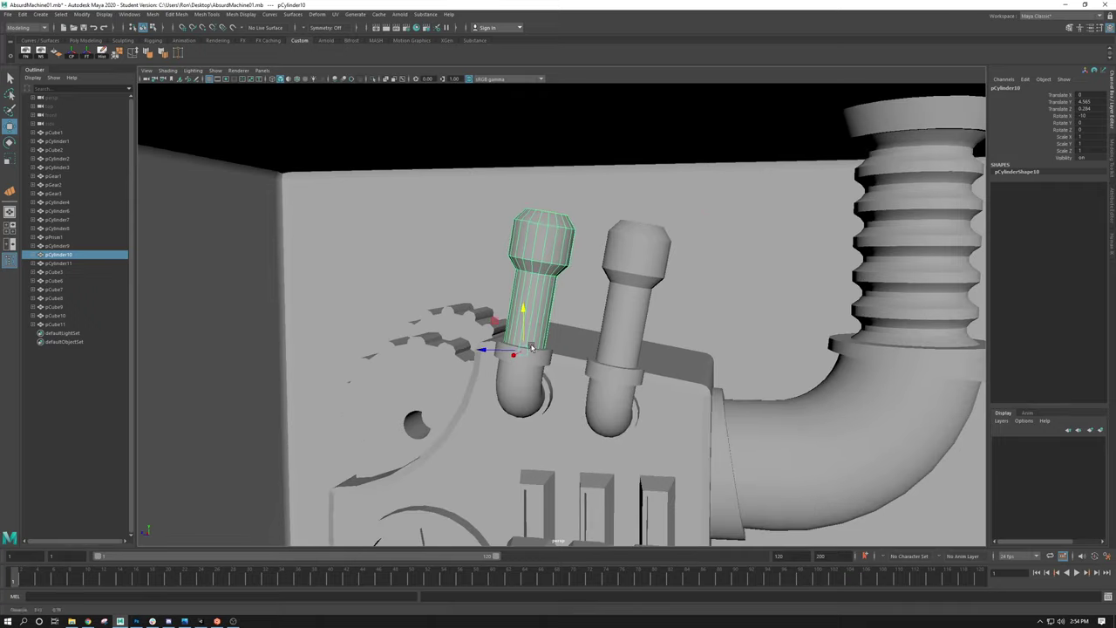
alt+drag(514, 281, 538, 235)
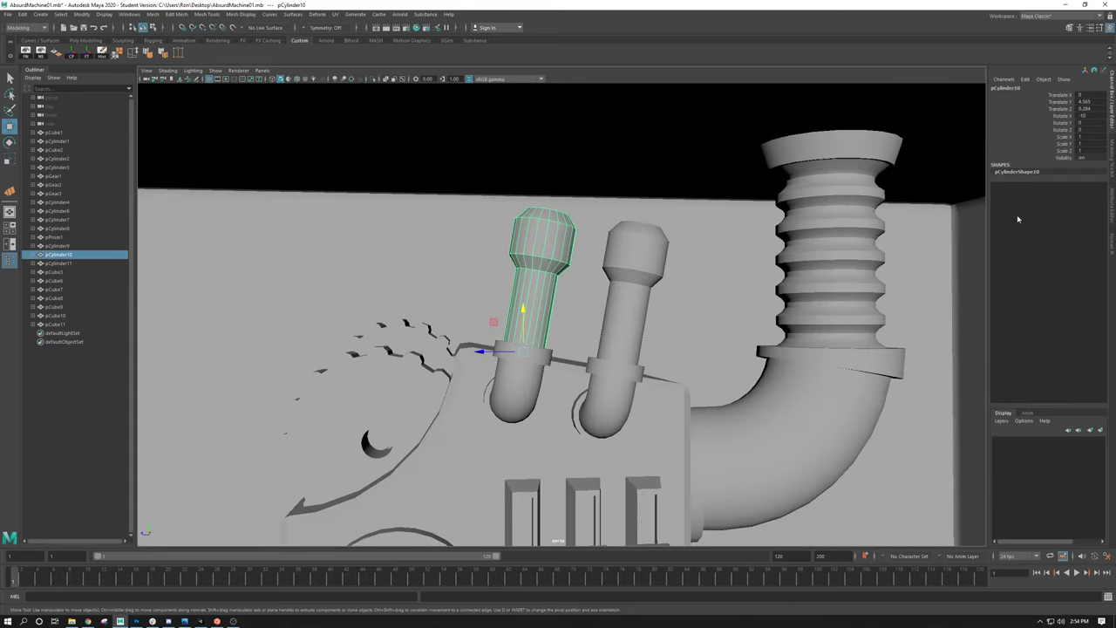
alt+right_drag(723, 268, 901, 242)
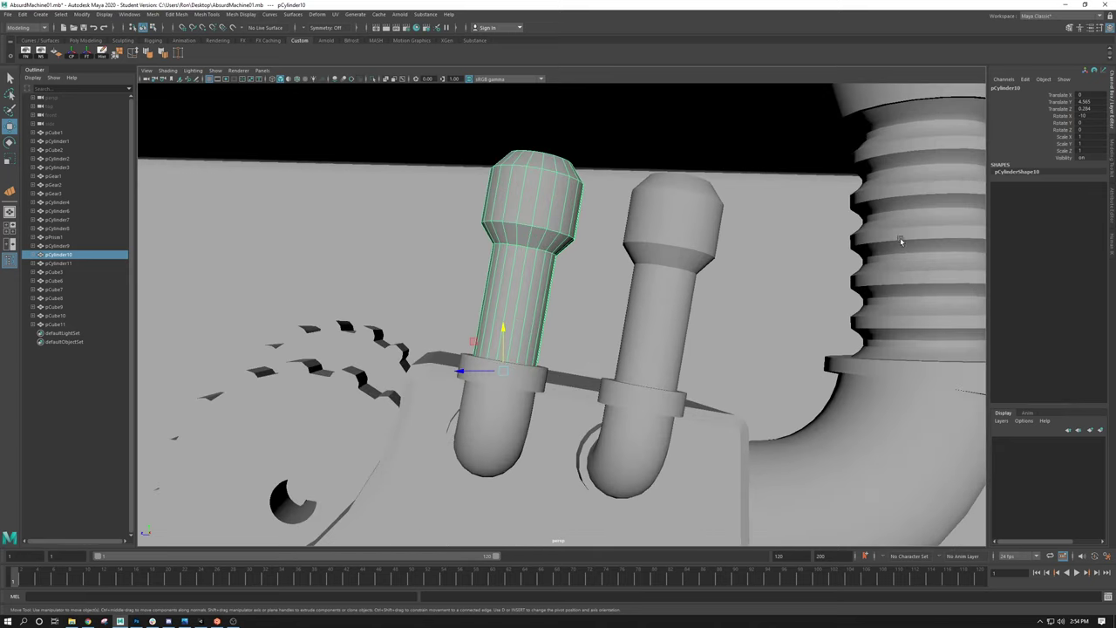
Step: Check the Rotate X values of the two tilted capped cylinders
double_click(1081, 115)
key(Return)
click(645, 299)
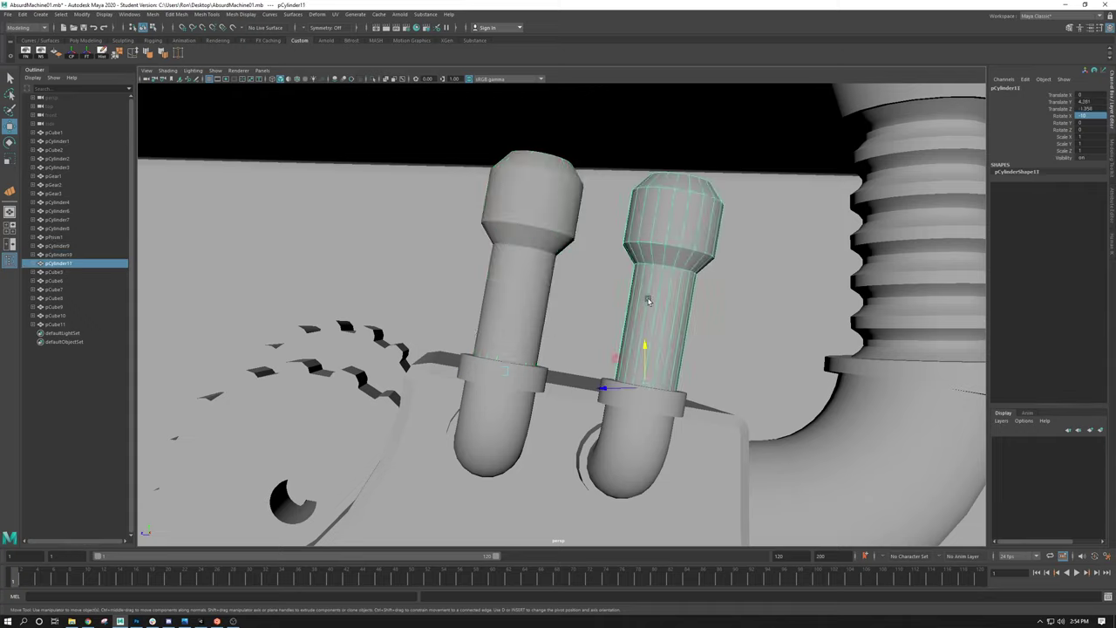
click(508, 254)
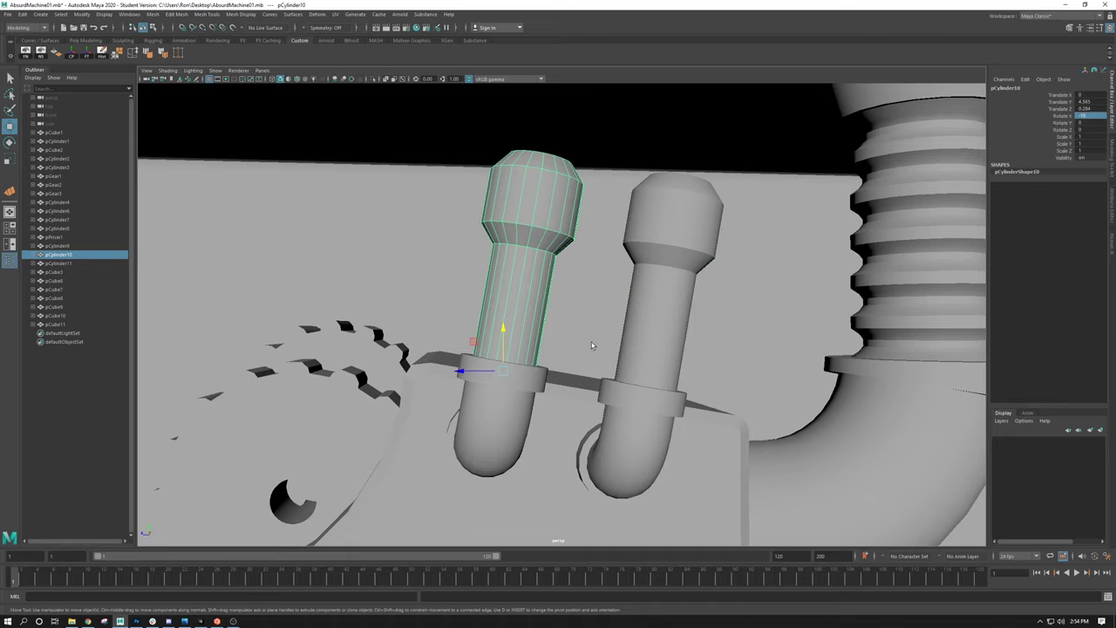
Step: Try scaling the capped cylinder nearer the gears along its tilted Y axis, and undo the change
key(e)
key(r)
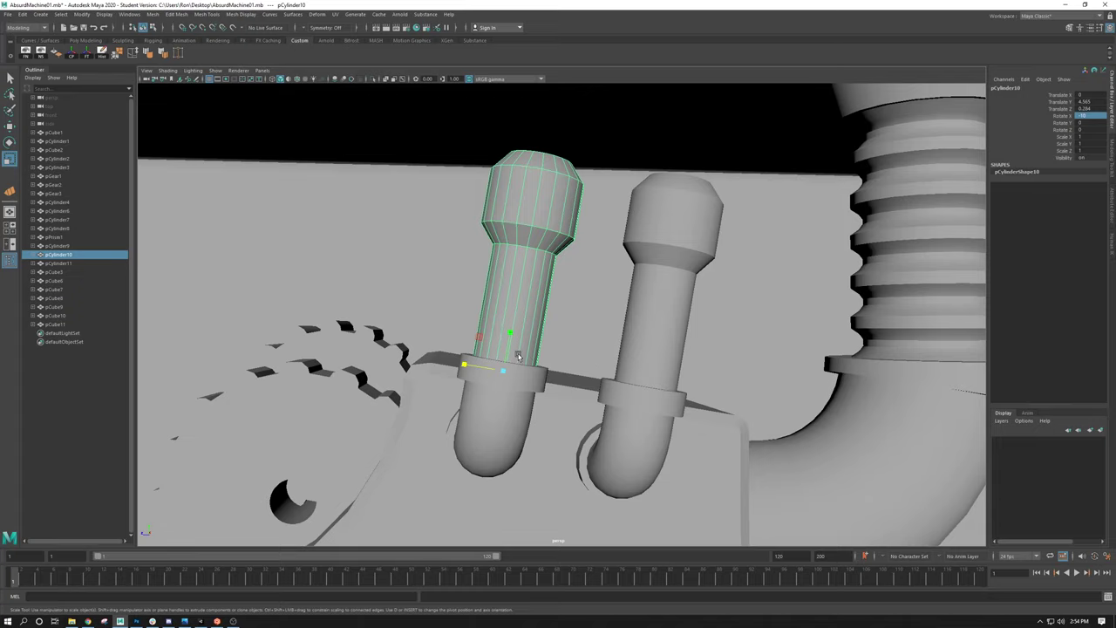
mouse_move(519, 356)
alt+mouse_down()
mouse_move(510, 371)
mouse_move(517, 363)
mouse_move(505, 362)
alt+mouse_up()
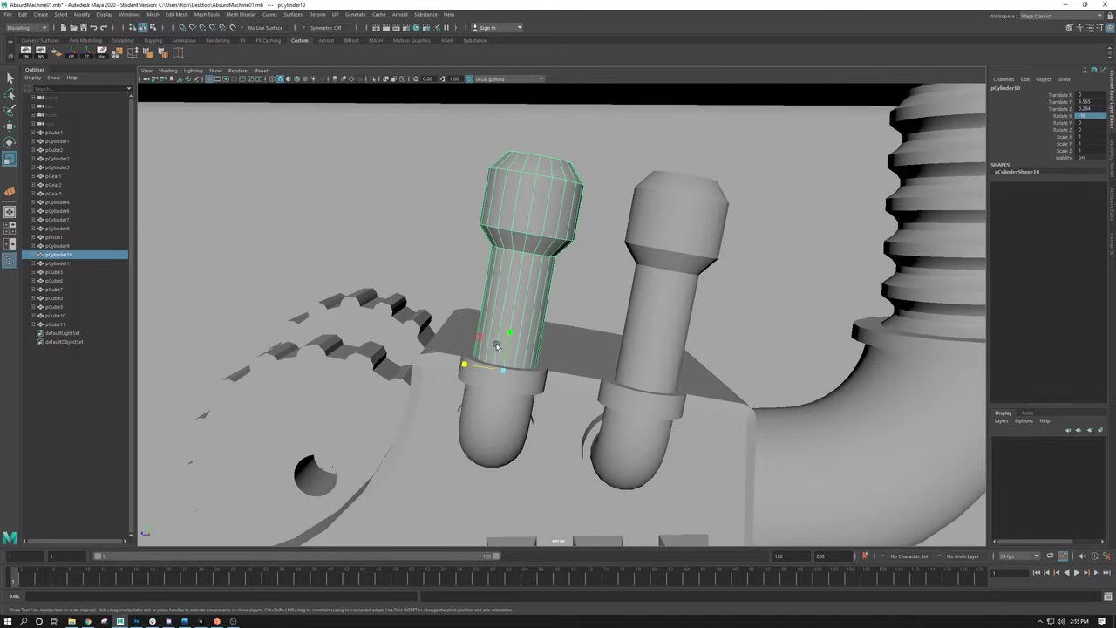
drag(510, 336, 554, 351)
key(ctrl+z)
key(ctrl+z)
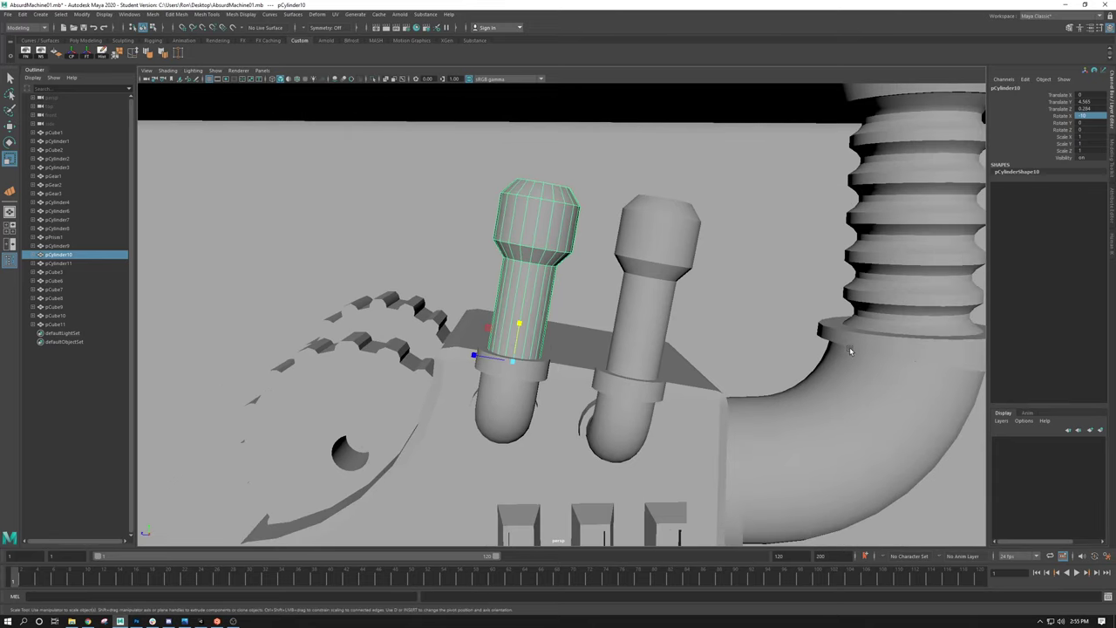
Step: Select the capped cylinder nearer the large pipe and examine the machine from several angles
click(629, 331)
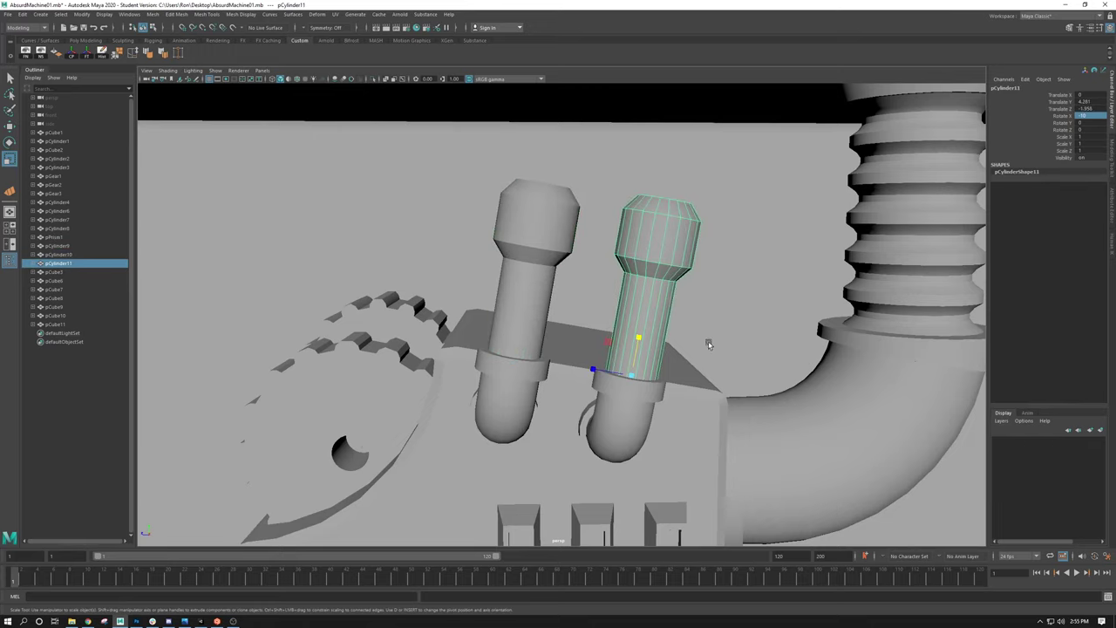
scroll(723, 301, down, 5)
alt+drag(723, 302, 633, 253)
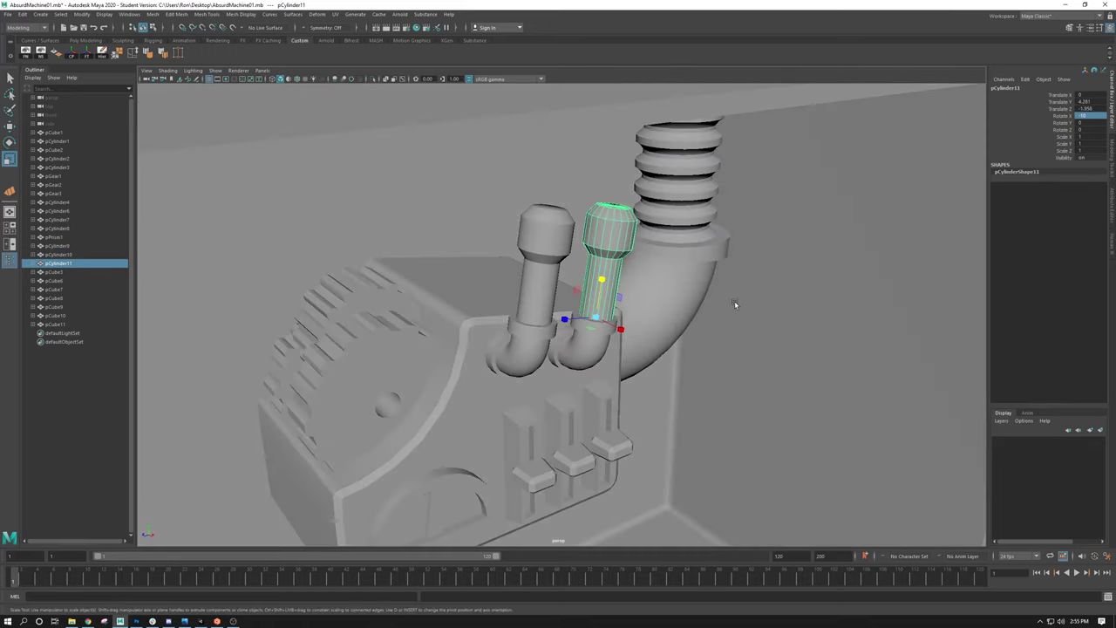
alt+drag(734, 304, 663, 303)
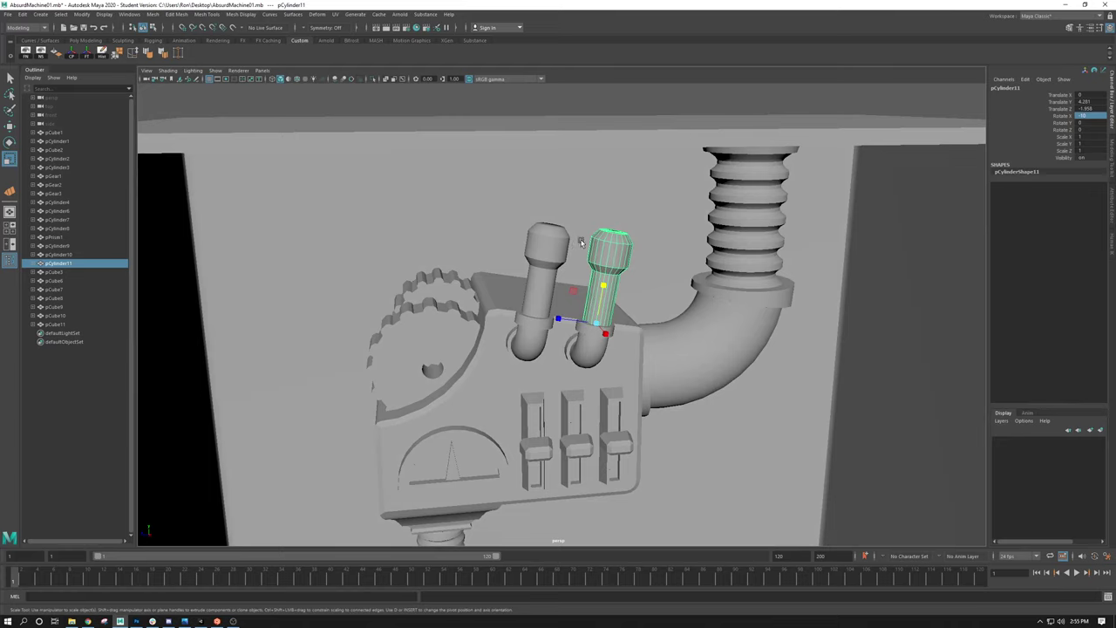
alt+middle_drag(586, 384, 564, 366)
scroll(564, 366, down, 3)
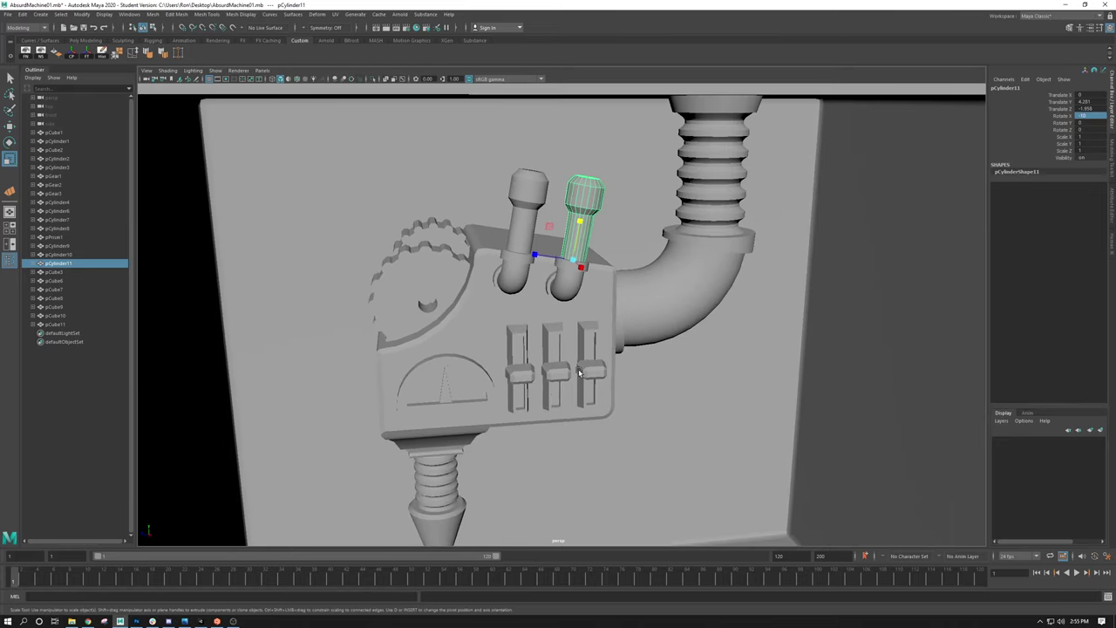
scroll(593, 311, up, 3)
scroll(592, 310, down, 3)
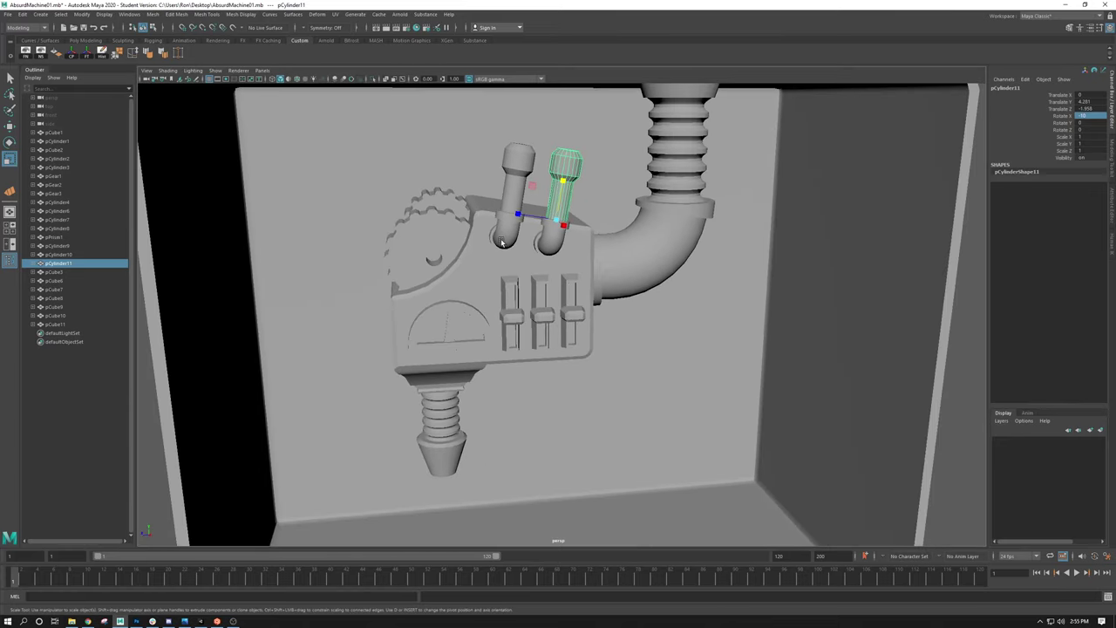
Step: Compare the transform values of the small elbow nearer the gears and its capped cylinder
click(502, 242)
scroll(503, 241, up, 3)
scroll(503, 242, down, 3)
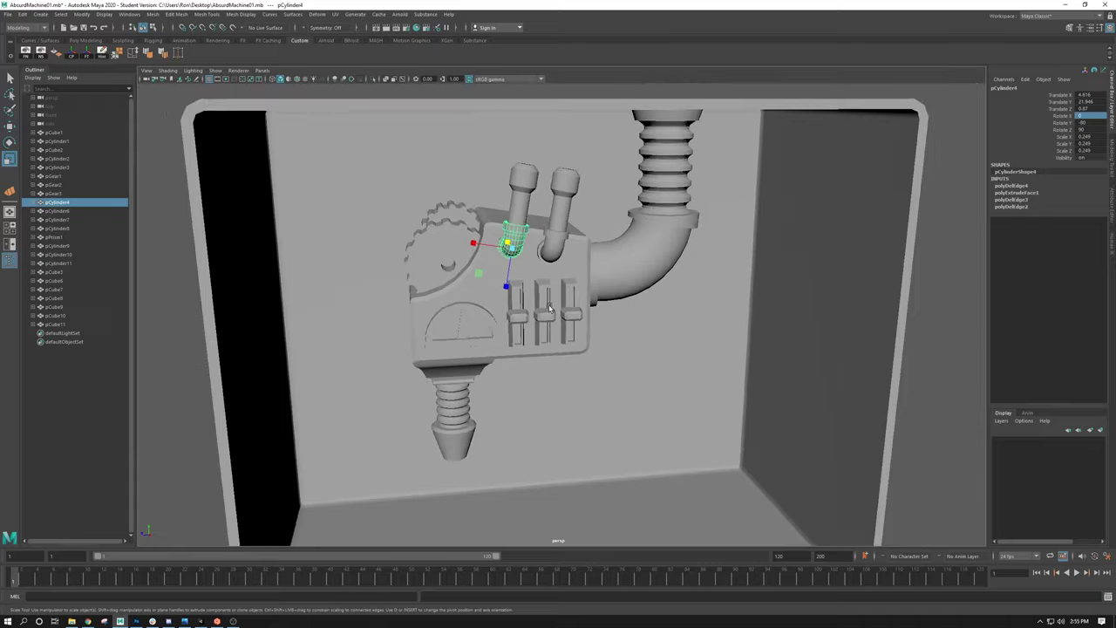
click(520, 216)
scroll(525, 202, up, 3)
scroll(532, 217, down, 3)
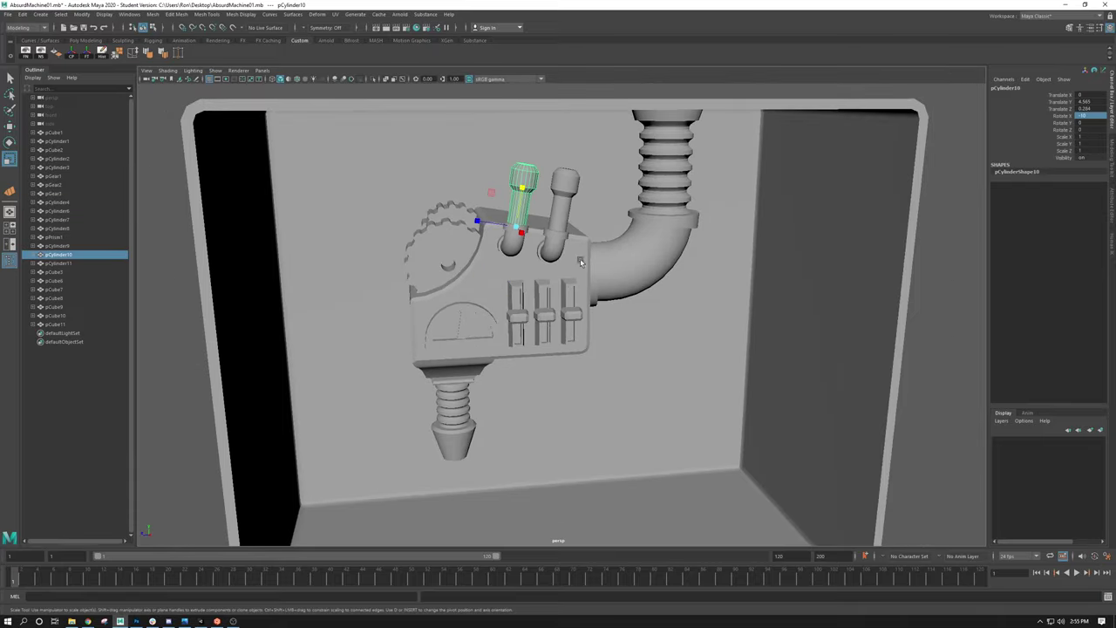
scroll(552, 268, up, 3)
Step: Locate the Freeze Transformations command without applying it to the capped cylinder, and examine the machine's front
click(81, 15)
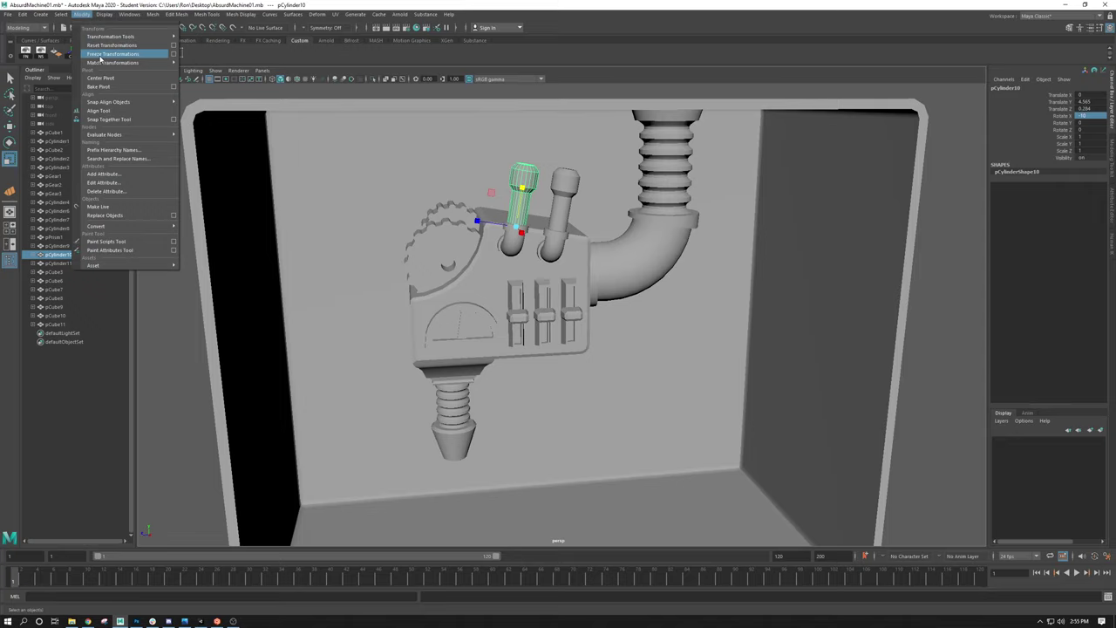
key(Escape)
scroll(392, 218, down, 3)
scroll(468, 248, up, 6)
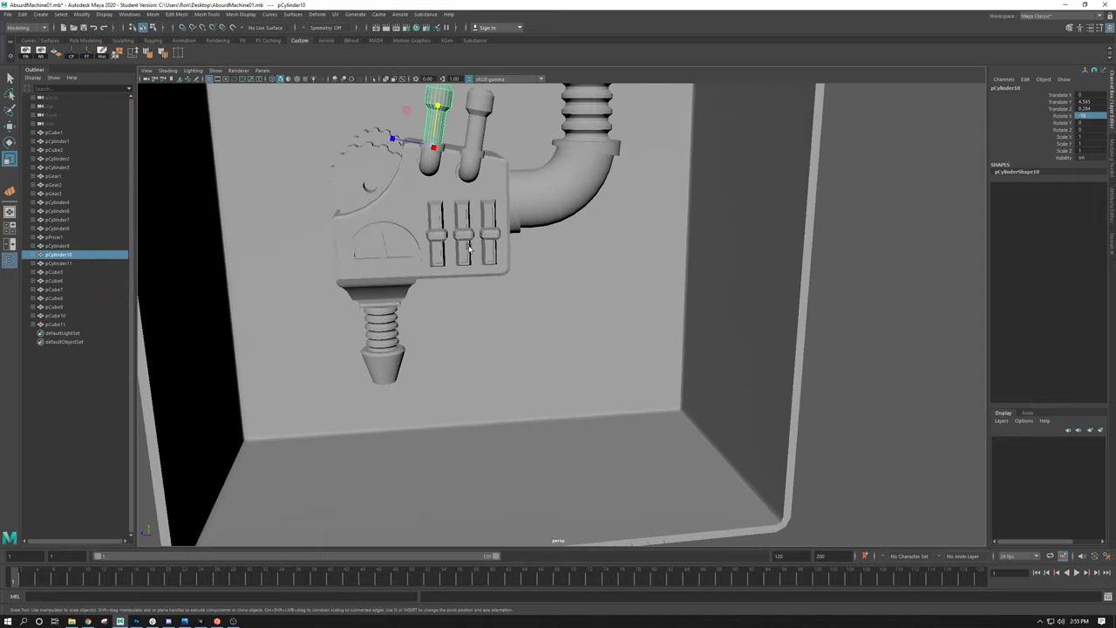
scroll(459, 318, up, 4)
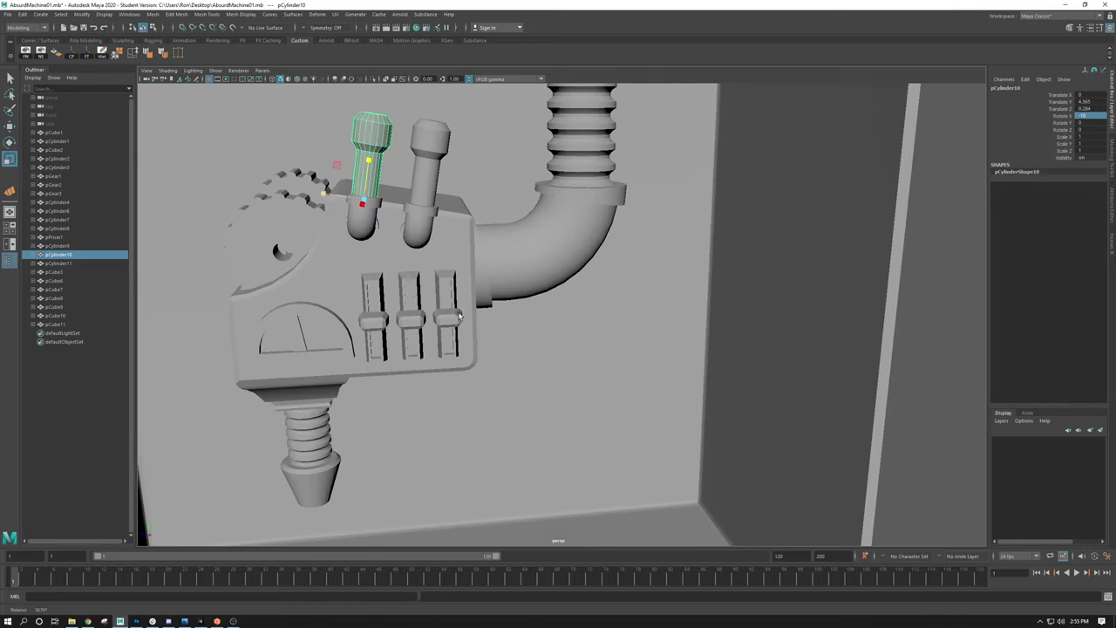
Step: Select the front gear and the gauge housing in turn, and examine the gauge up close
click(271, 224)
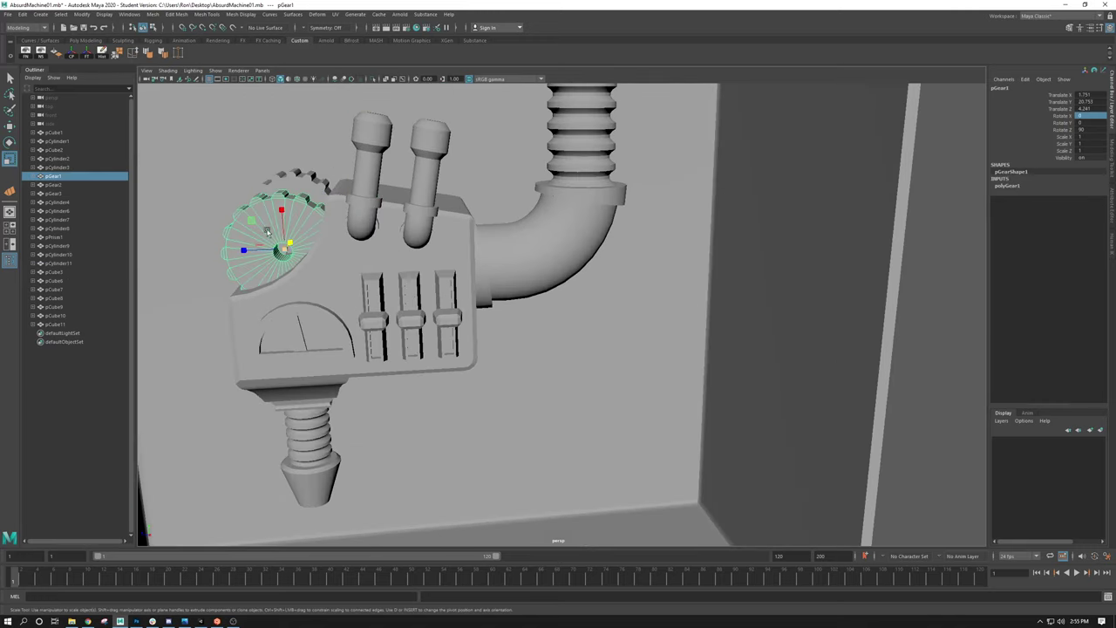
click(312, 312)
key(f)
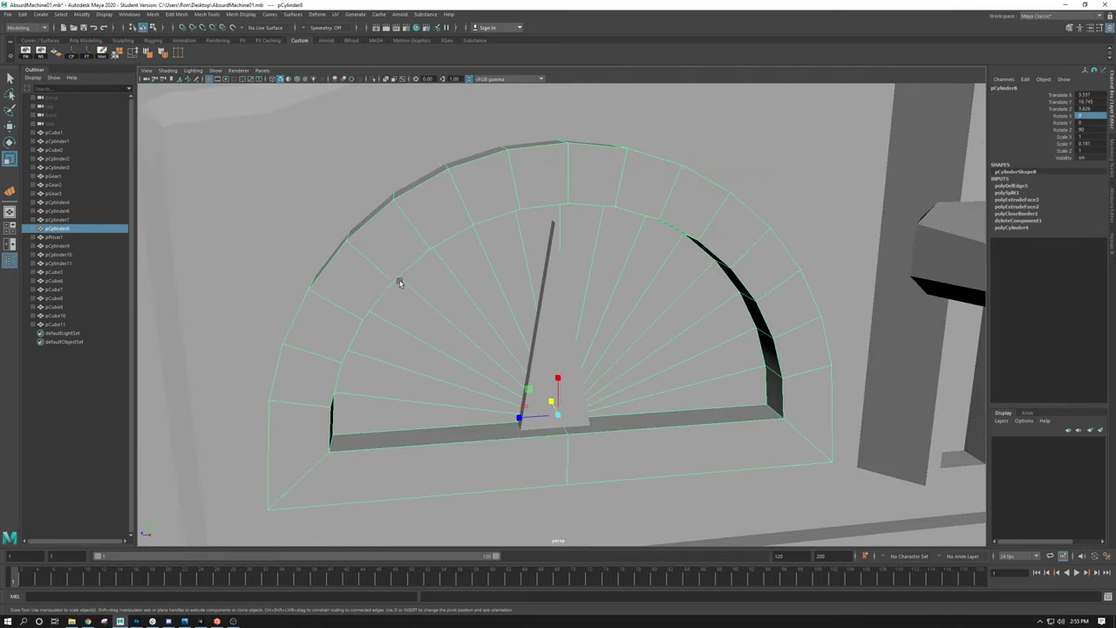
scroll(397, 236, down, 2)
alt+drag(396, 235, 499, 277)
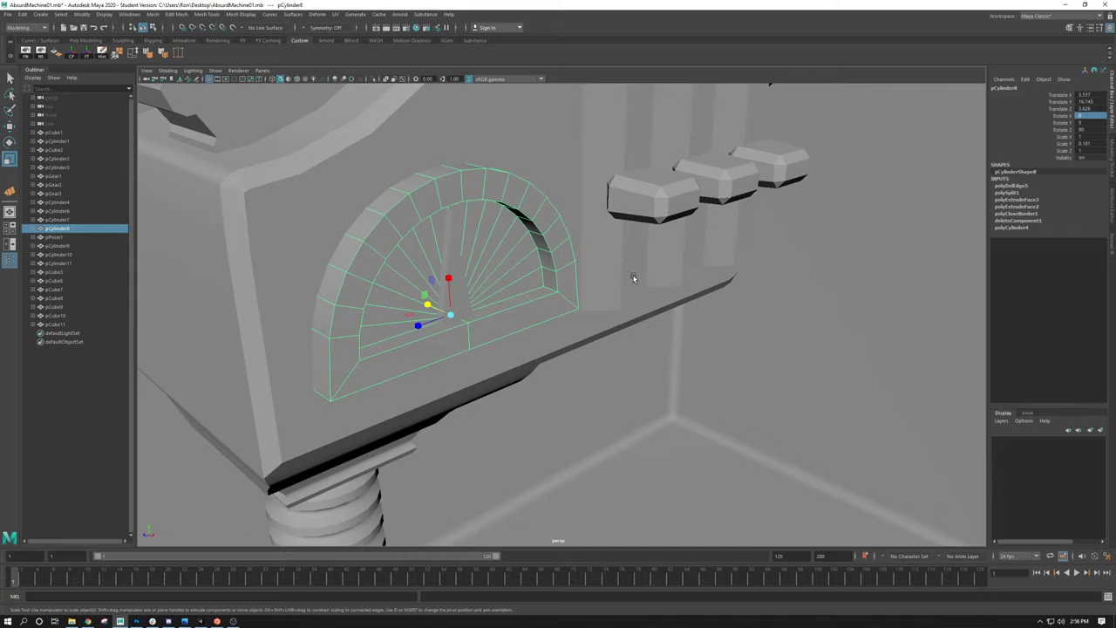
Step: Freeze the transformations of the semicircular gauge housing
double_click(1089, 95)
click(82, 15)
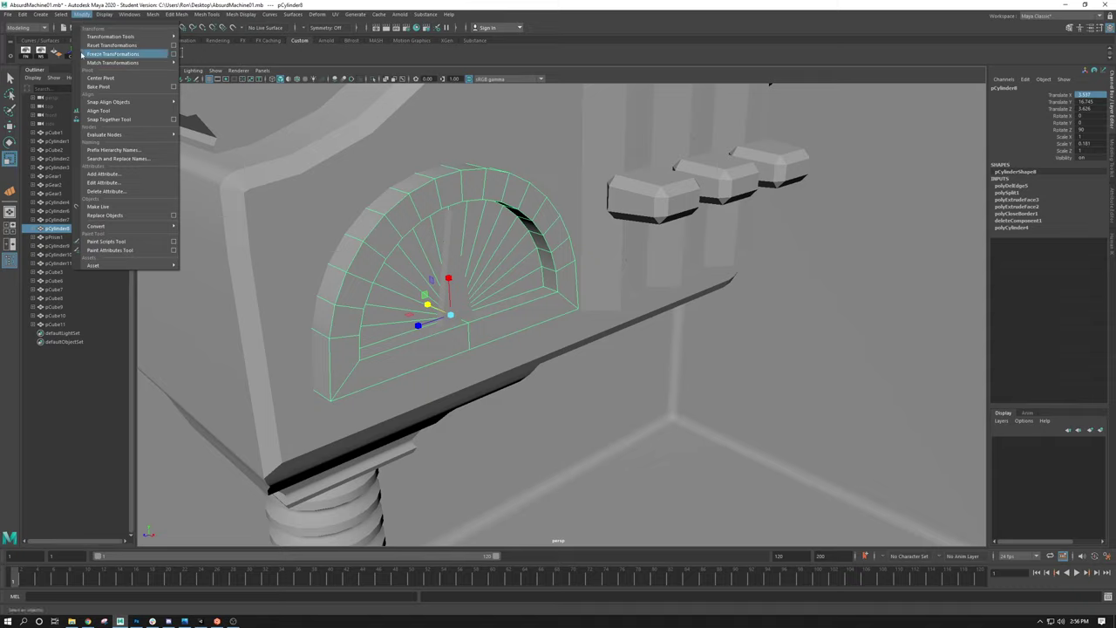
click(90, 55)
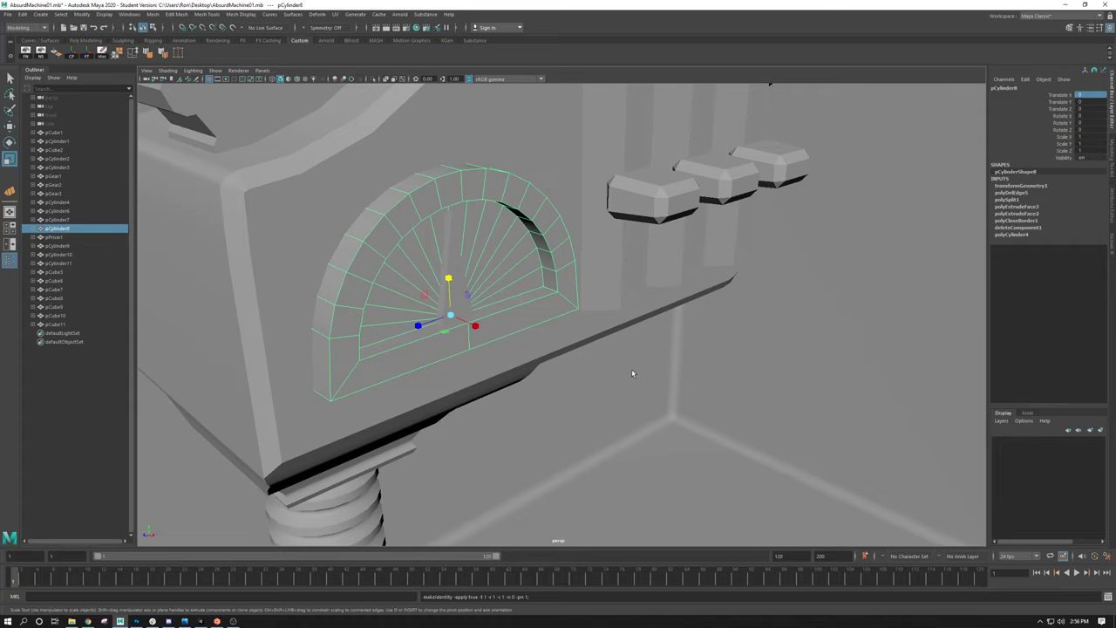
Step: Move the gauge housing outward from the machine along X, and restore its Translate X to 0
alt+drag(631, 369, 903, 247)
key(w)
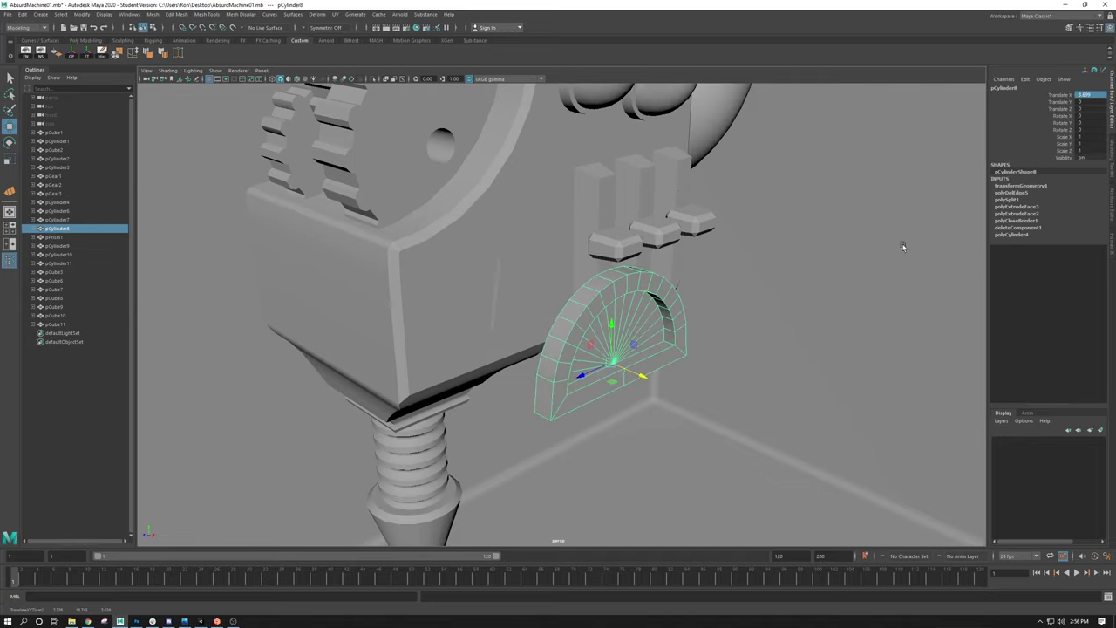
text(5.8)
key(Return)
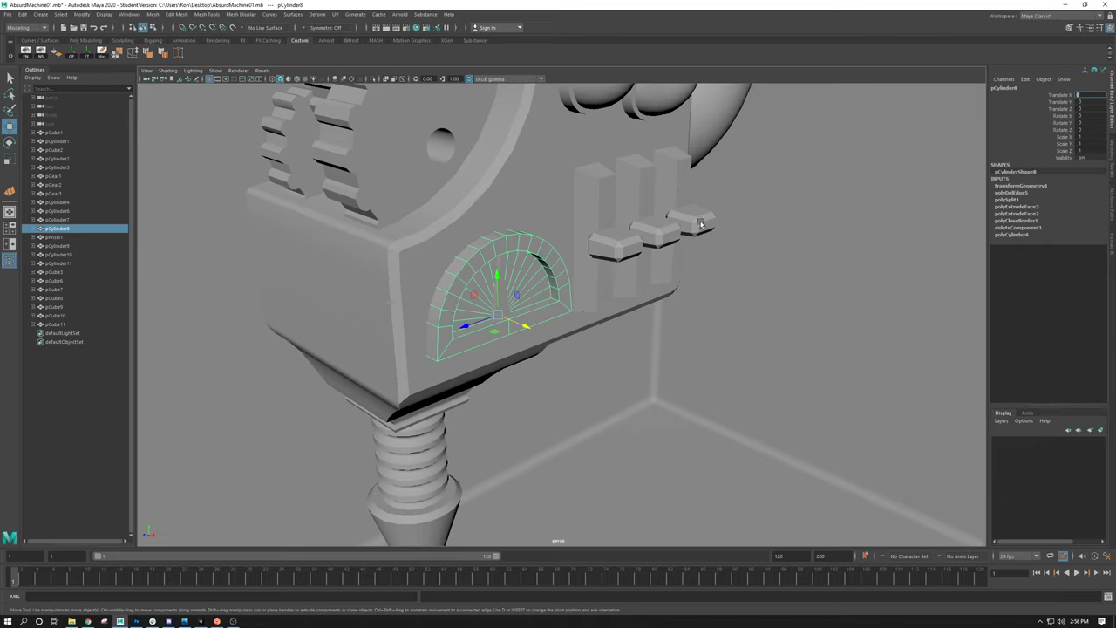
Step: Select the gauge needle, rotate it about 15 degrees around its Y axis, and undo the rotation
mouse_move(472, 237)
alt+mouse_down()
mouse_move(462, 244)
mouse_move(488, 249)
alt+mouse_up()
scroll(488, 248, up, 4)
click(488, 248)
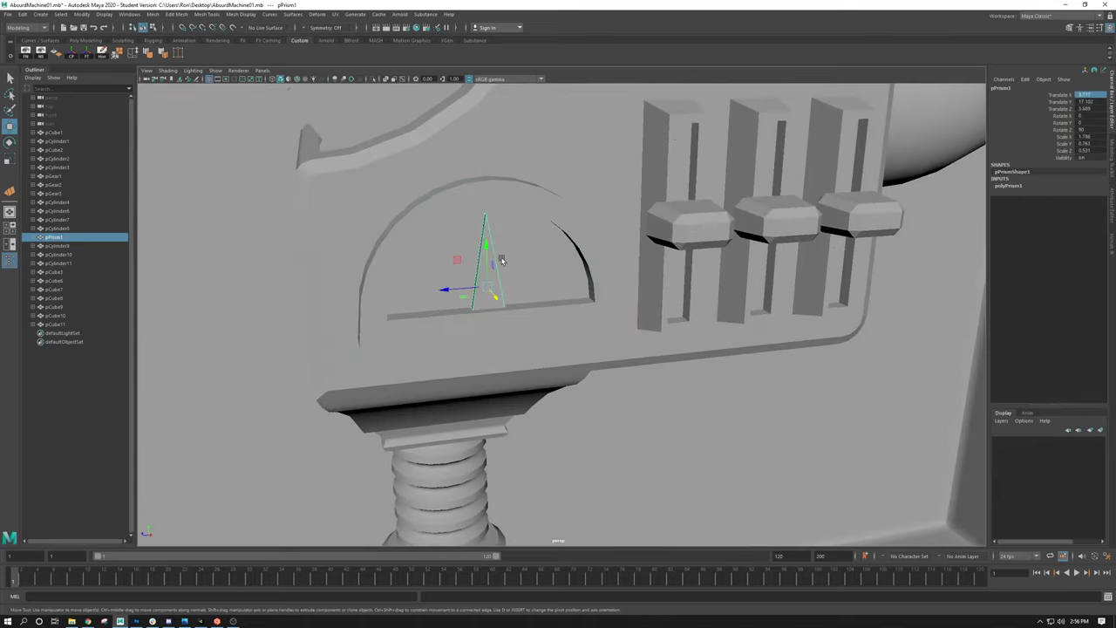
key(f)
key(e)
alt+drag(639, 317, 493, 262)
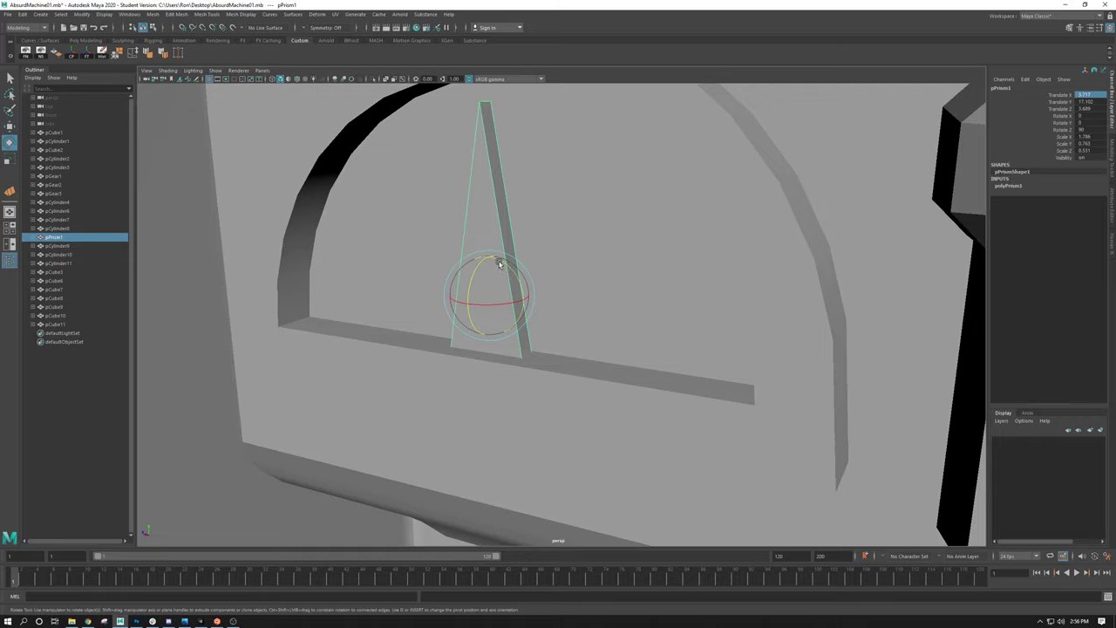
drag(502, 261, 515, 261)
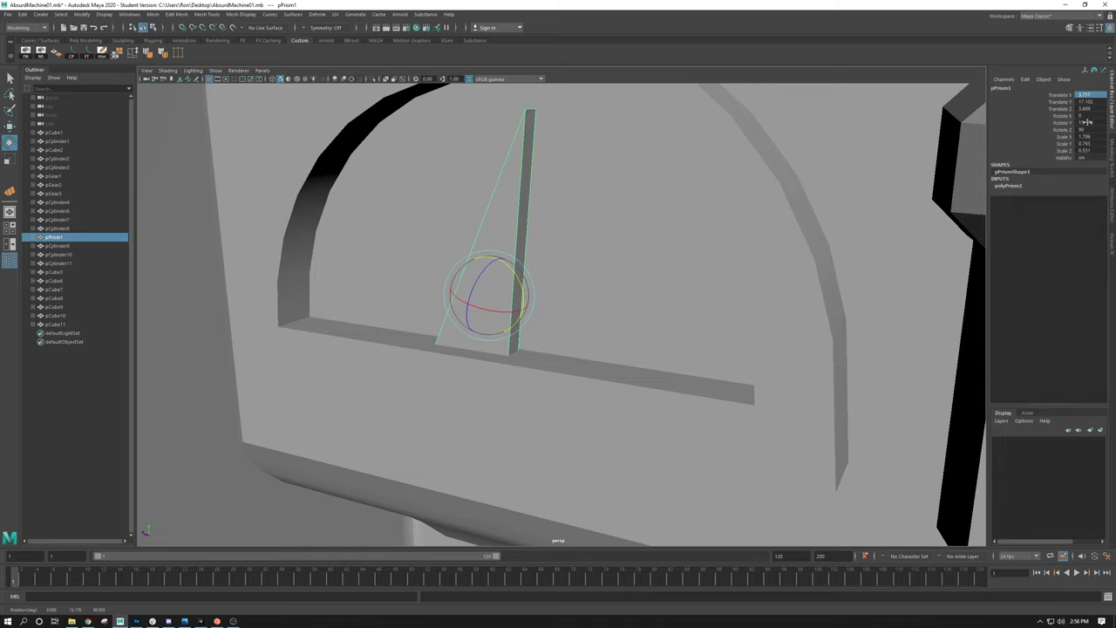
key(ctrl+z)
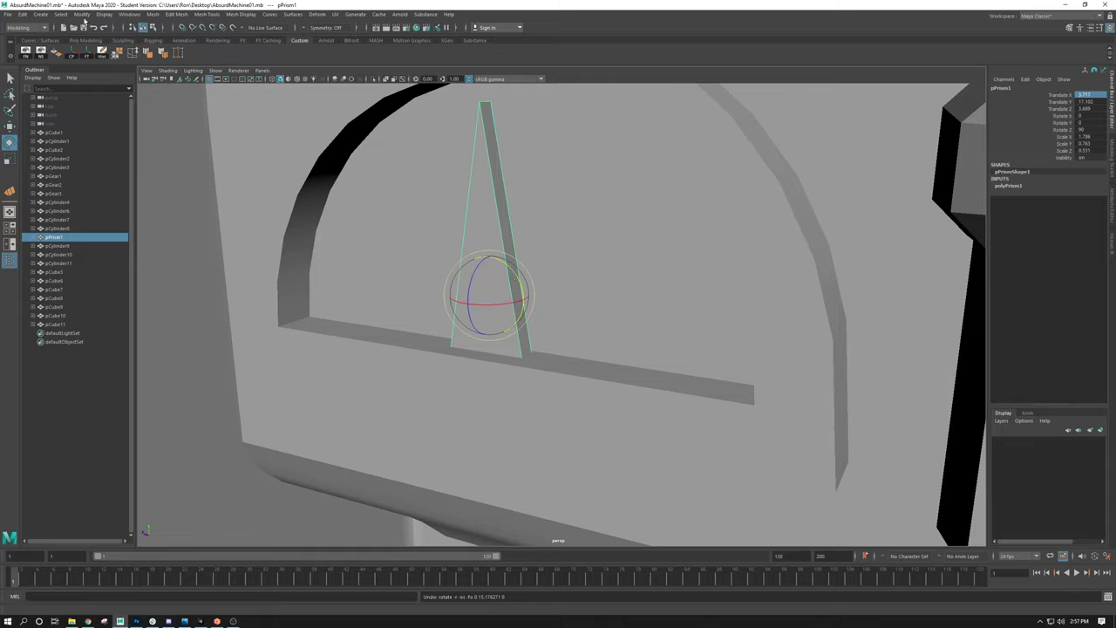
Step: Freeze the gauge needle's transformations, and test its rotation around X before undoing only that rotation
click(82, 15)
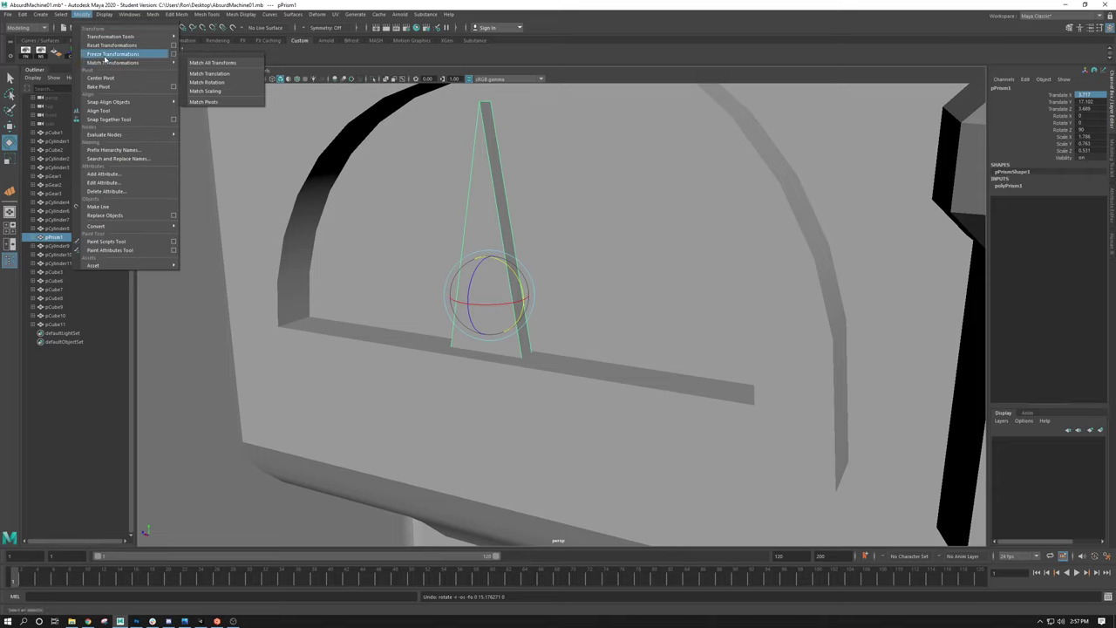
click(106, 55)
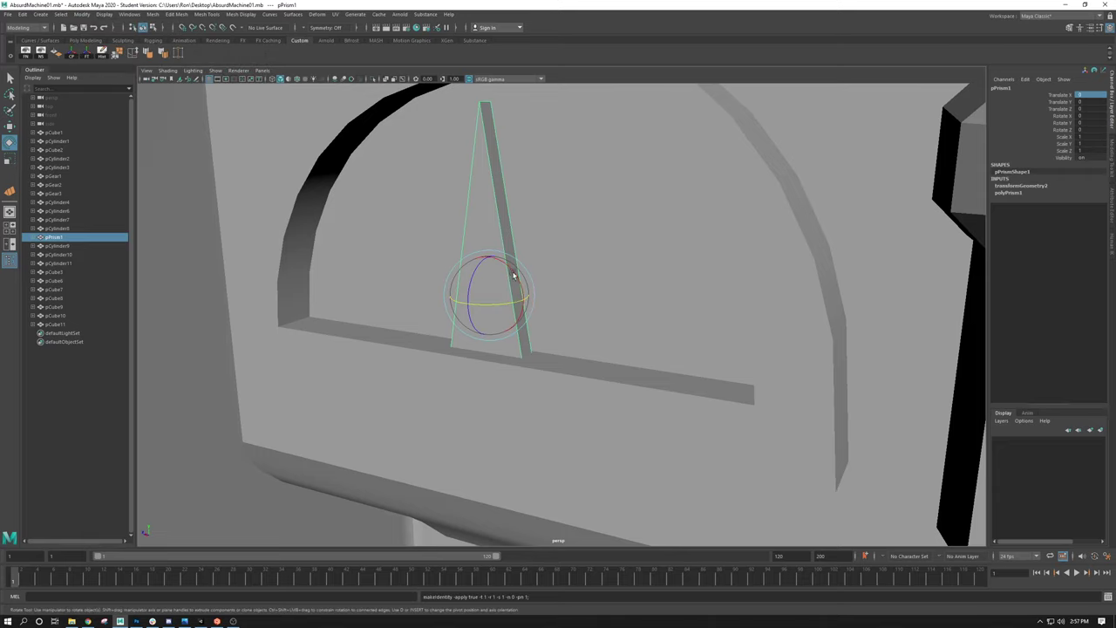
drag(508, 268, 526, 285)
key(ctrl+z)
key(ctrl+z)
key(ctrl+z)
key(ctrl+z)
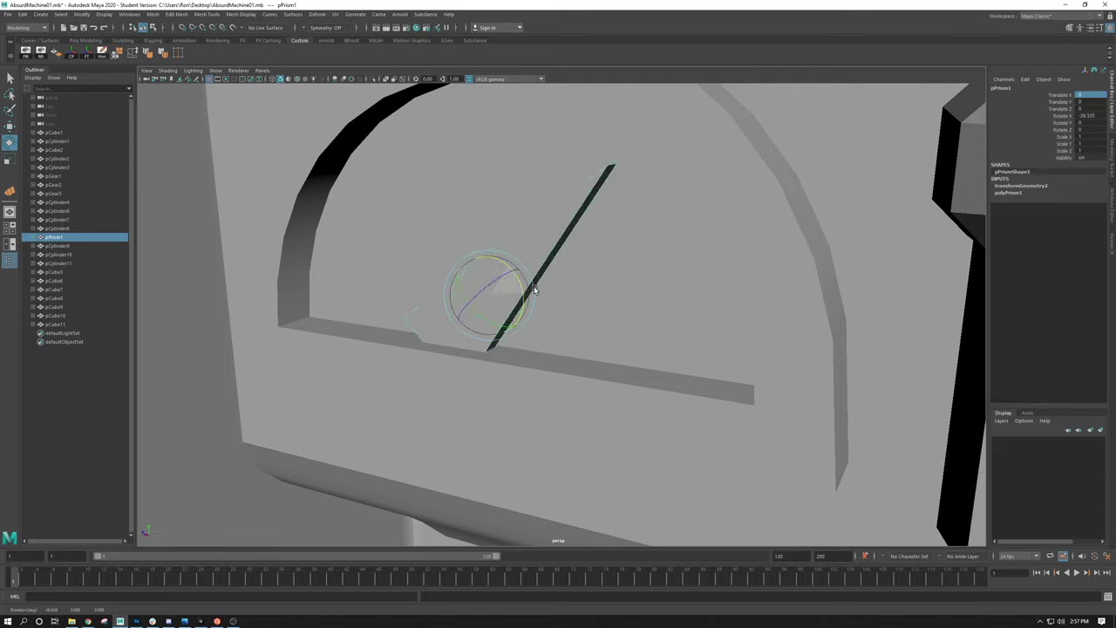
Step: Stretch the capped cylinder nearer the gears to about 1.2 along its local Y axis, and undo the scaling
alt+drag(604, 342, 558, 293)
drag(454, 215, 580, 296)
alt+drag(742, 261, 552, 364)
alt+drag(629, 305, 518, 177)
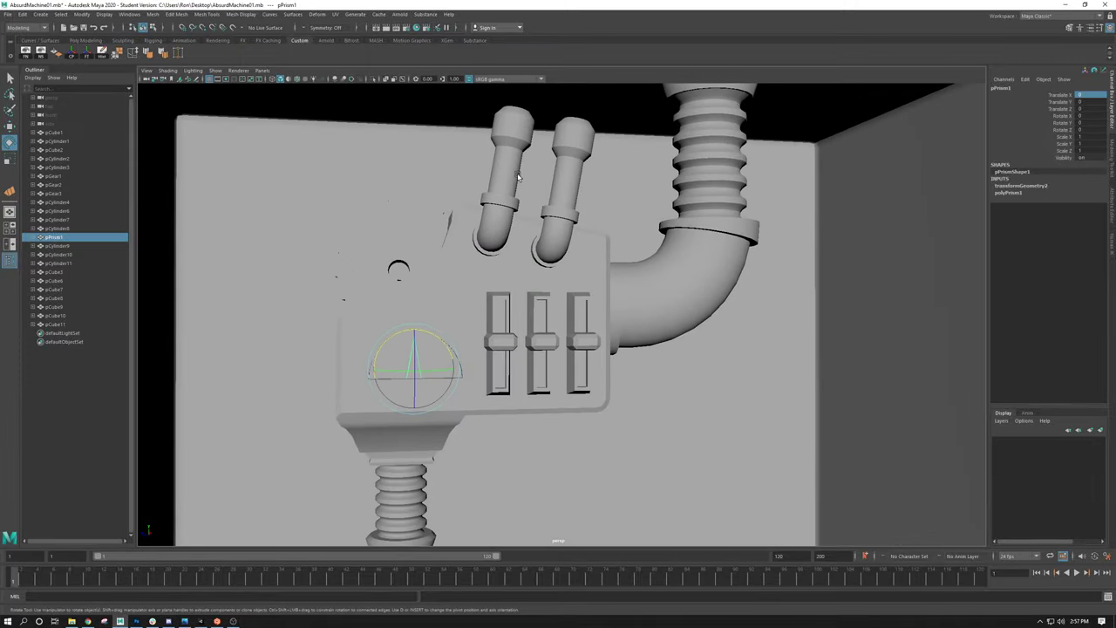
click(507, 167)
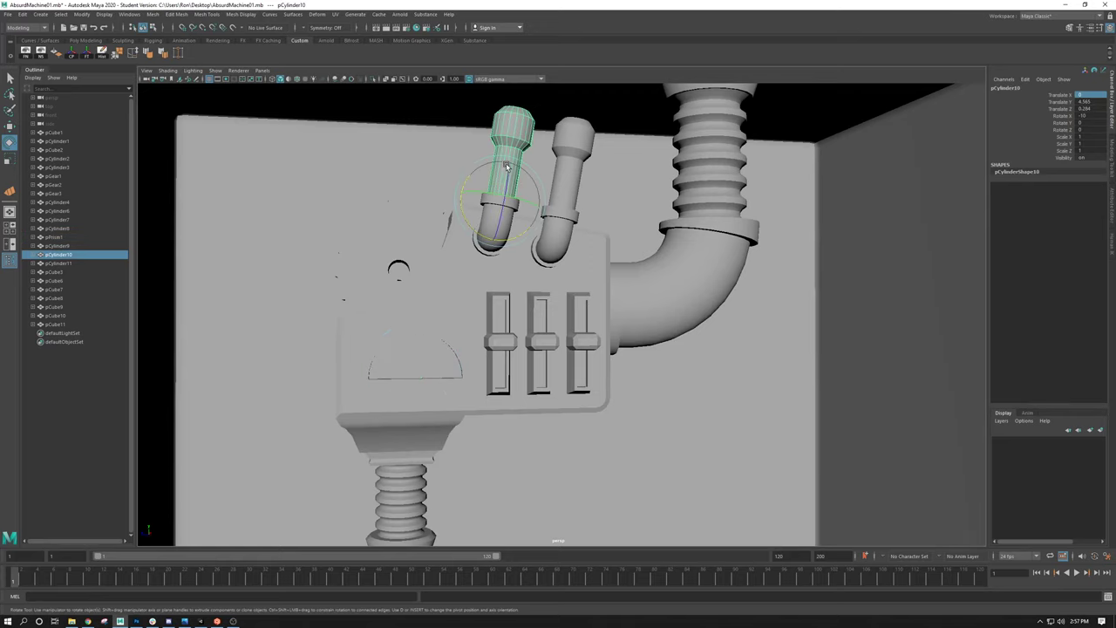
alt+drag(503, 158, 502, 303)
scroll(502, 303, up, 5)
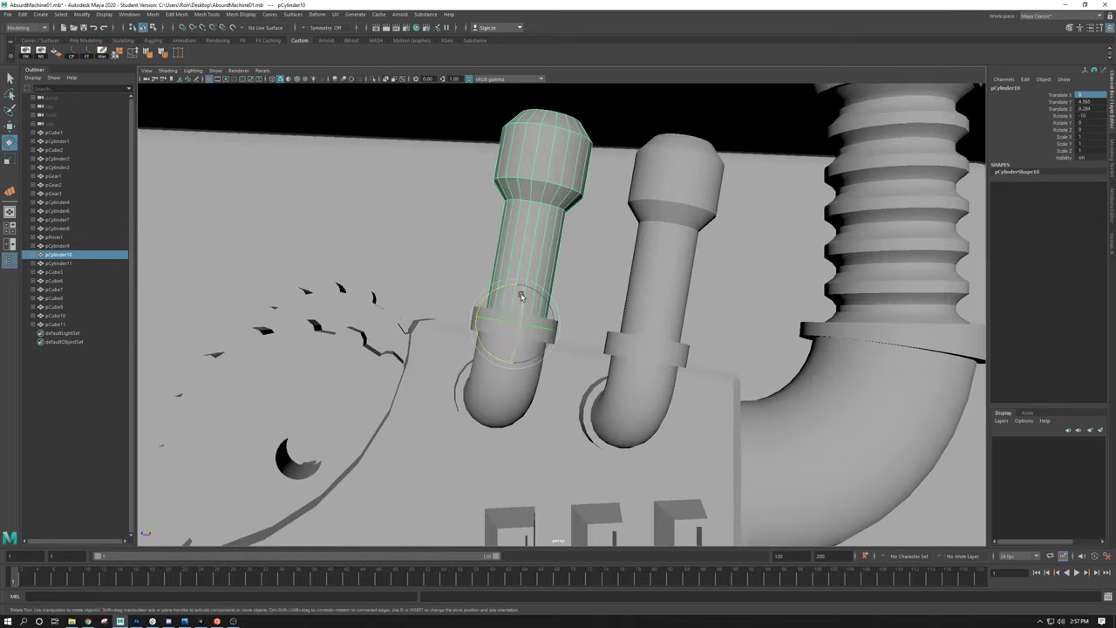
key(r)
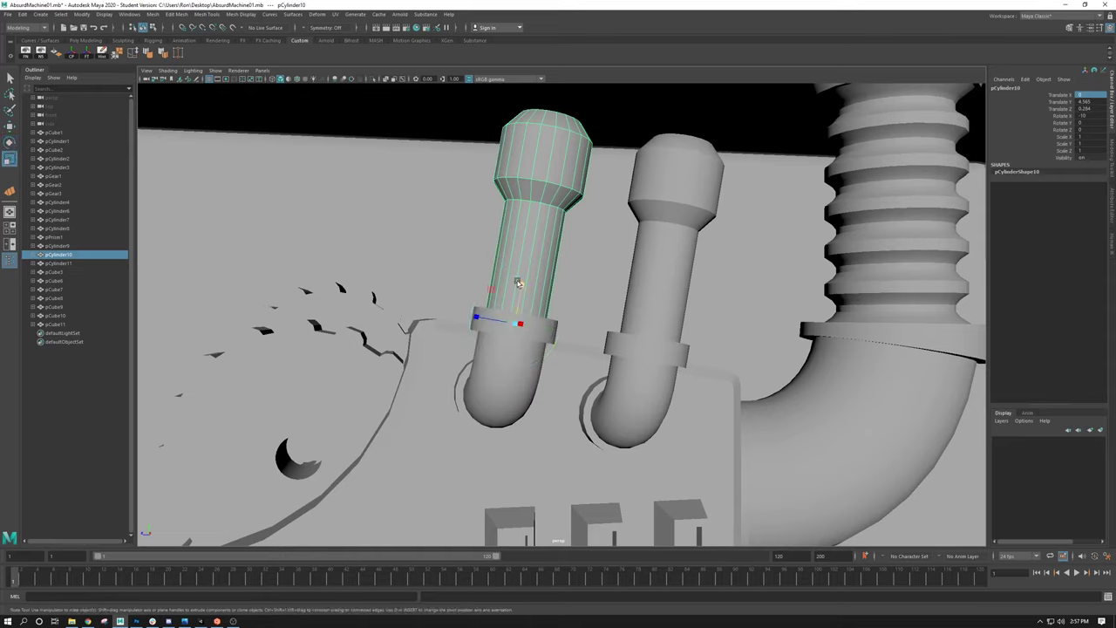
mouse_move(519, 281)
mouse_down()
mouse_move(523, 297)
mouse_move(526, 263)
mouse_move(520, 275)
mouse_up()
key(ctrl+z)
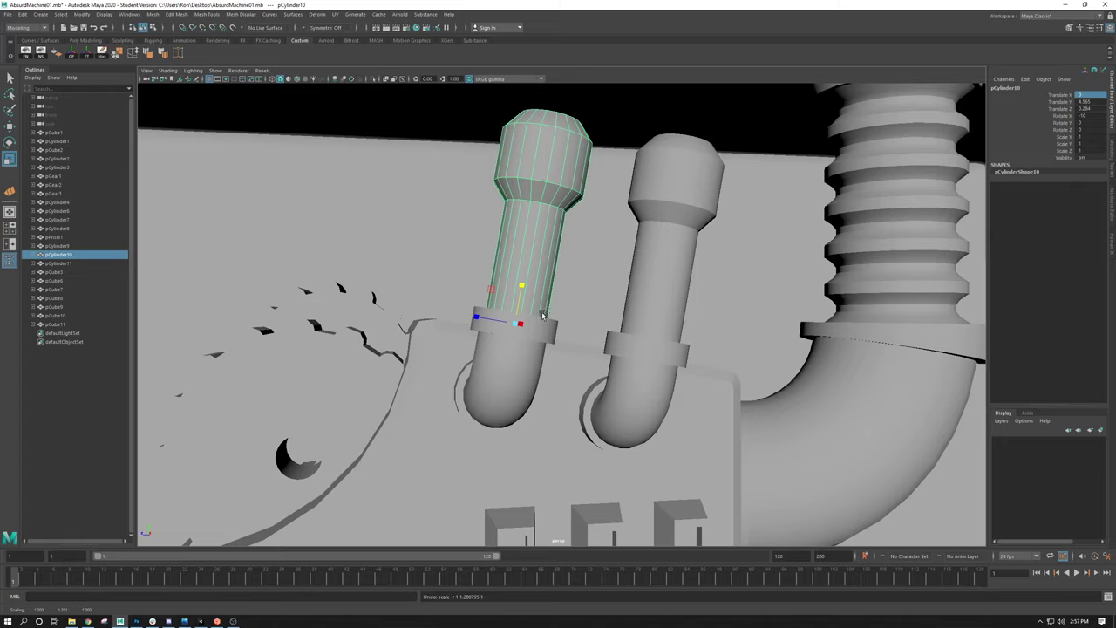
Step: Set Rotate X of the capped cylinder nearer the gears to 0 and freeze its transformations
click(1085, 115)
key(Return)
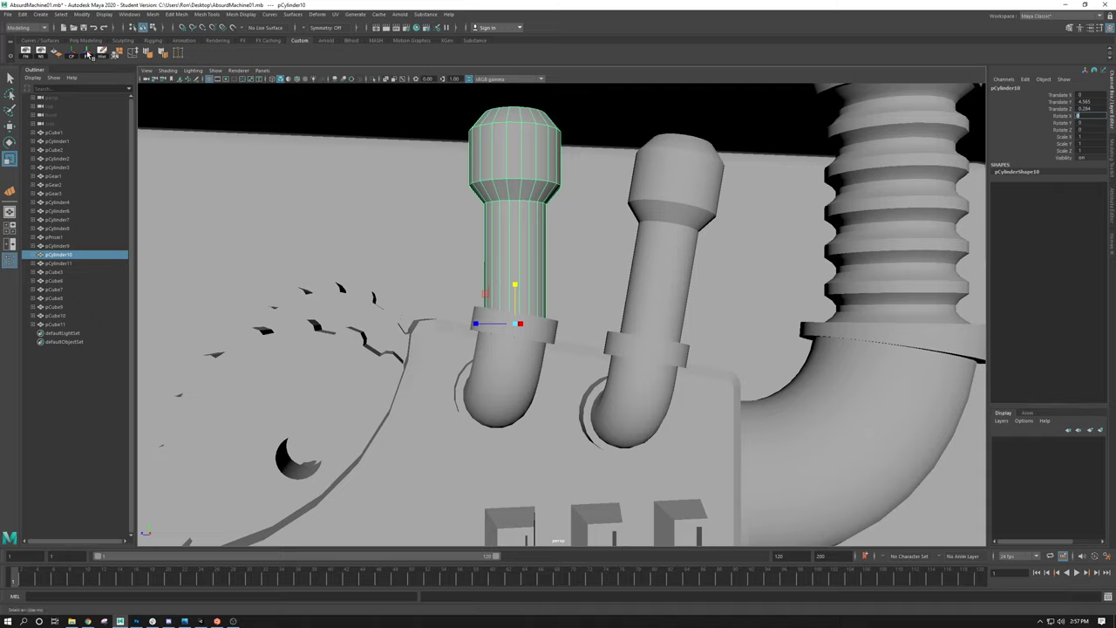
click(81, 13)
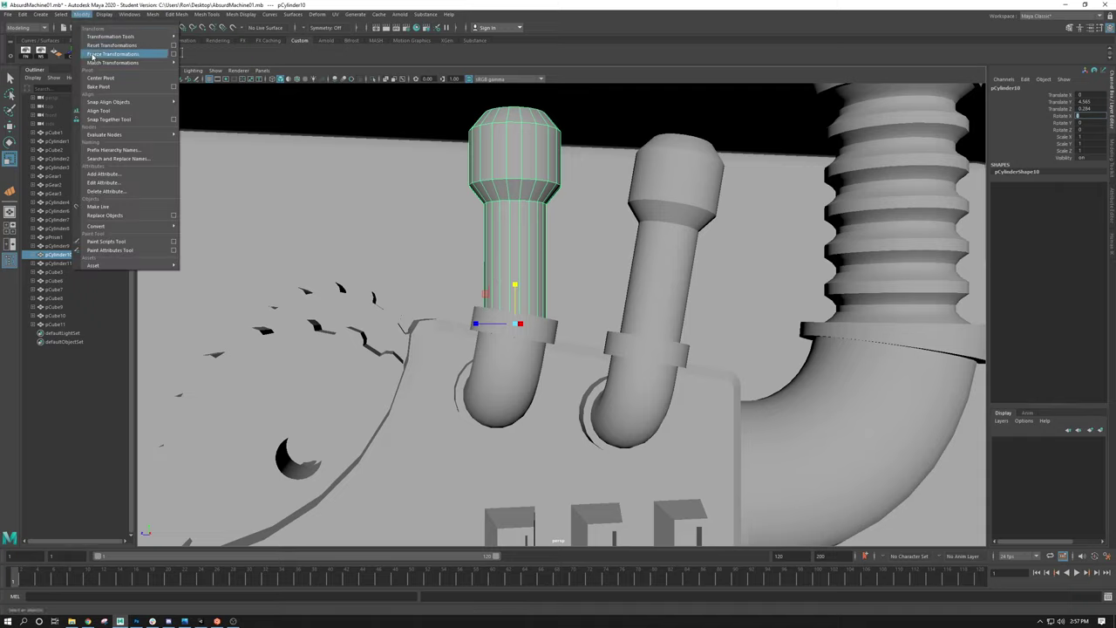
click(99, 55)
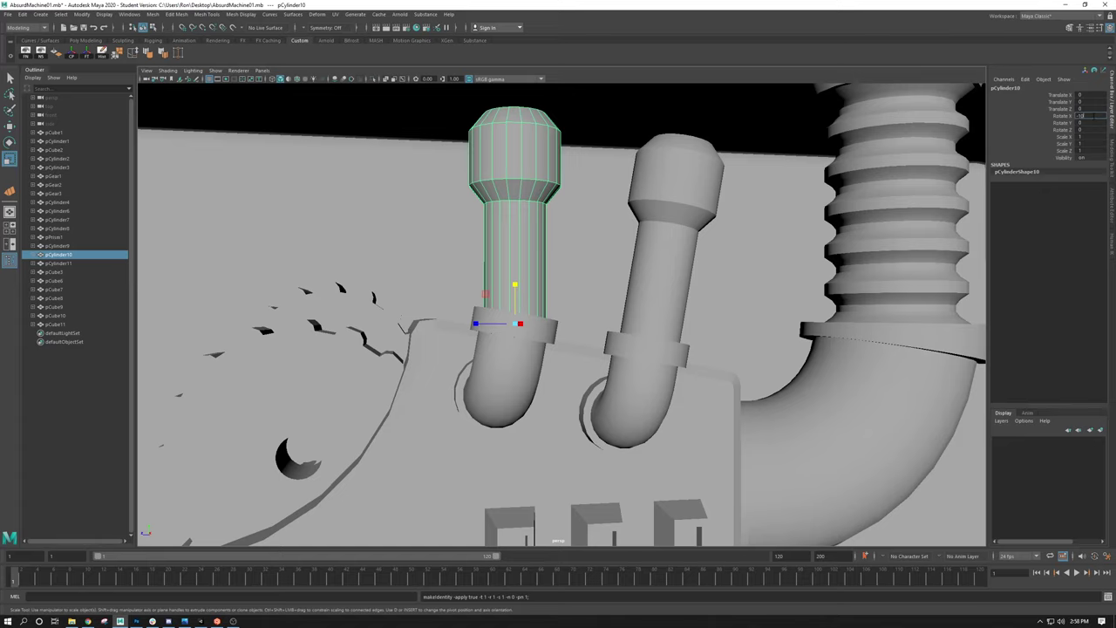
Step: Tilt the frozen capped cylinder with Rotate X -10, and test scaling it along its length before undoing the scale
key(Return)
alt+drag(717, 275, 783, 216)
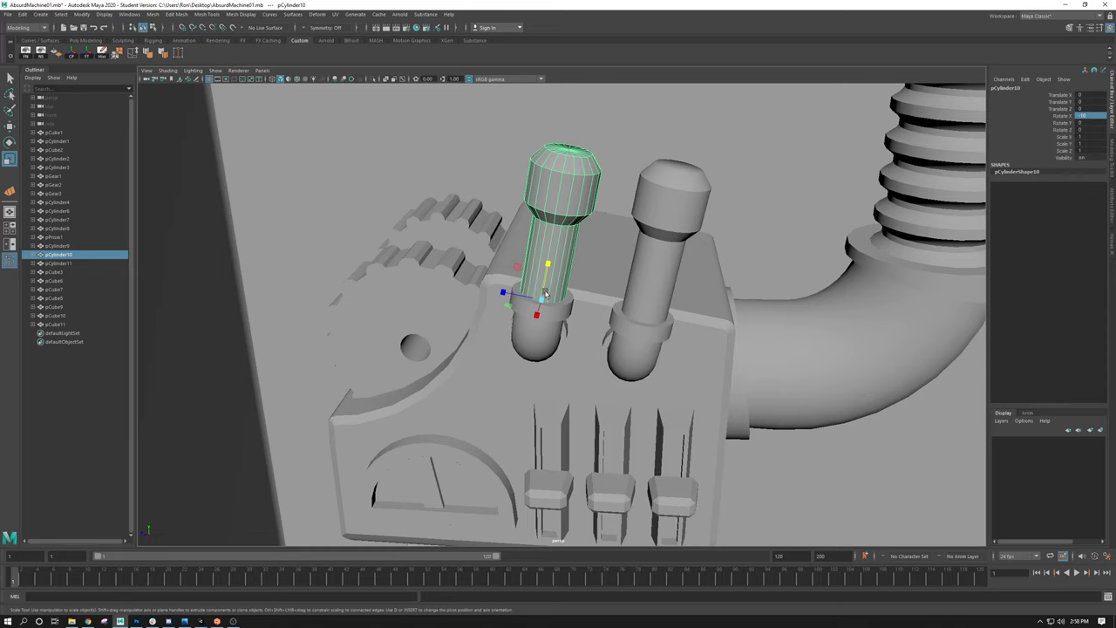
alt+drag(547, 293, 559, 253)
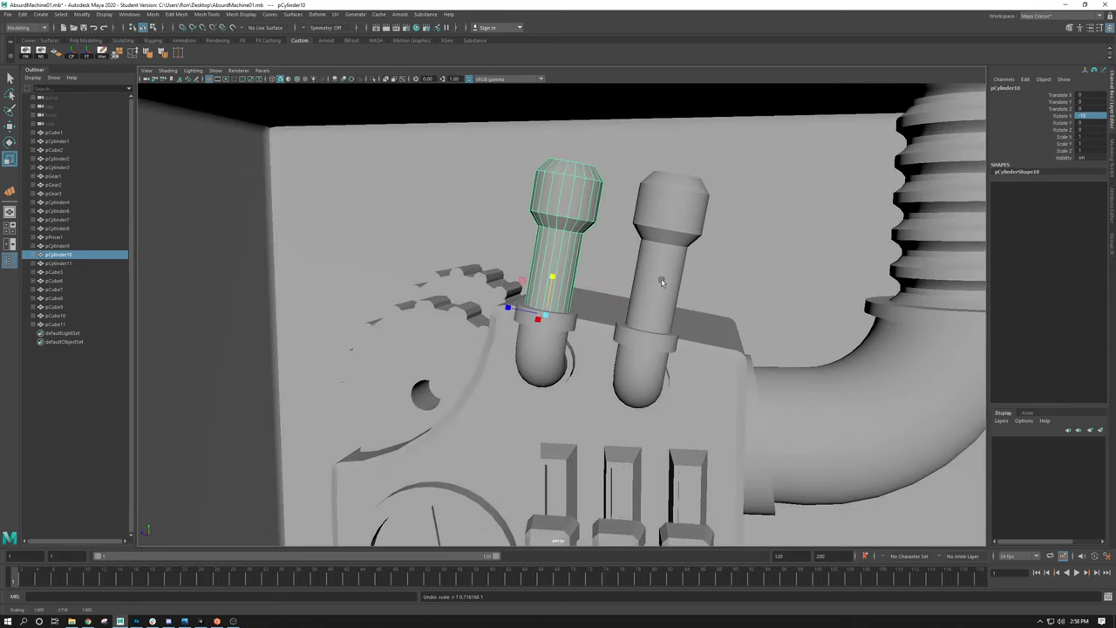
Step: Select the other capped cylinder, the large pipe parts and the small elbow nearer the gears in turn, comparing their transform values
scroll(663, 282, down, 3)
alt+drag(662, 282, 623, 305)
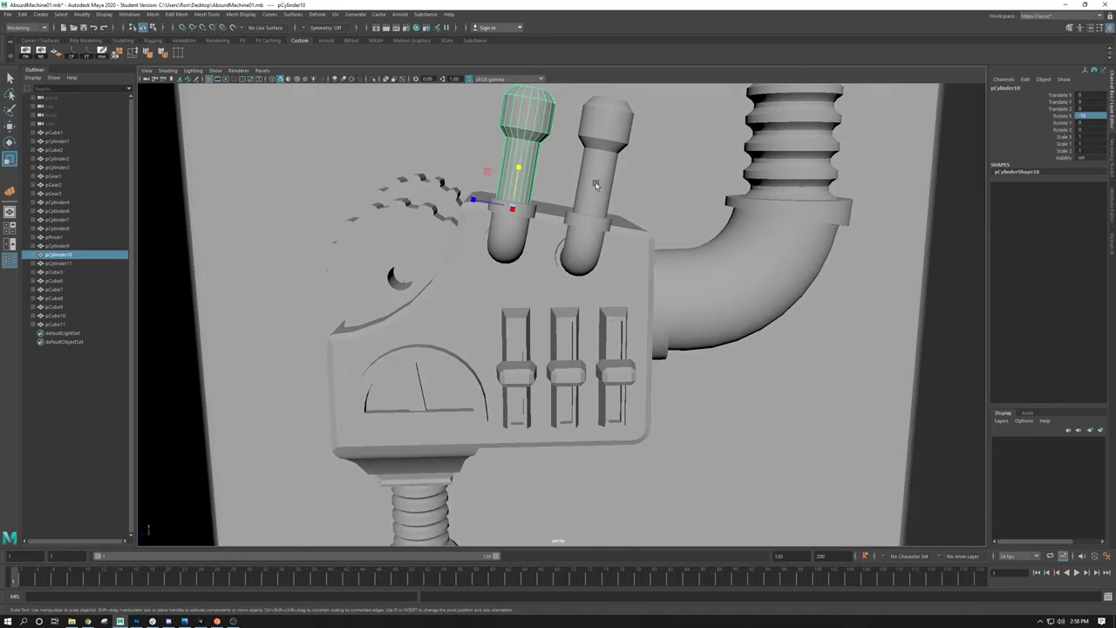
click(602, 174)
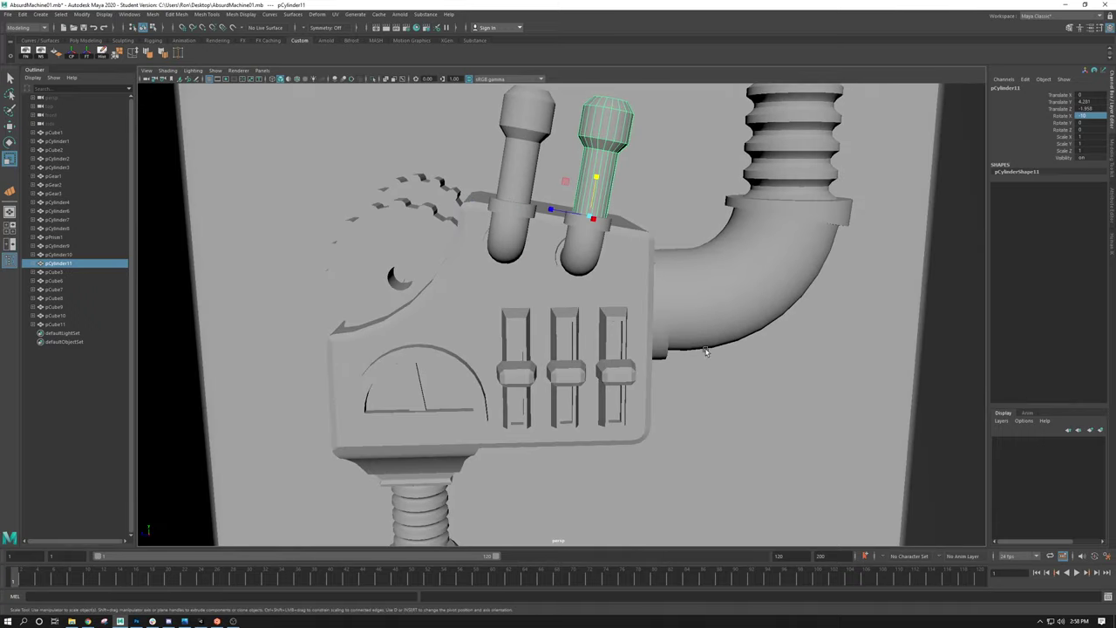
alt+drag(815, 290, 575, 314)
scroll(663, 262, down, 3)
click(700, 182)
click(669, 279)
click(546, 173)
click(566, 187)
click(551, 230)
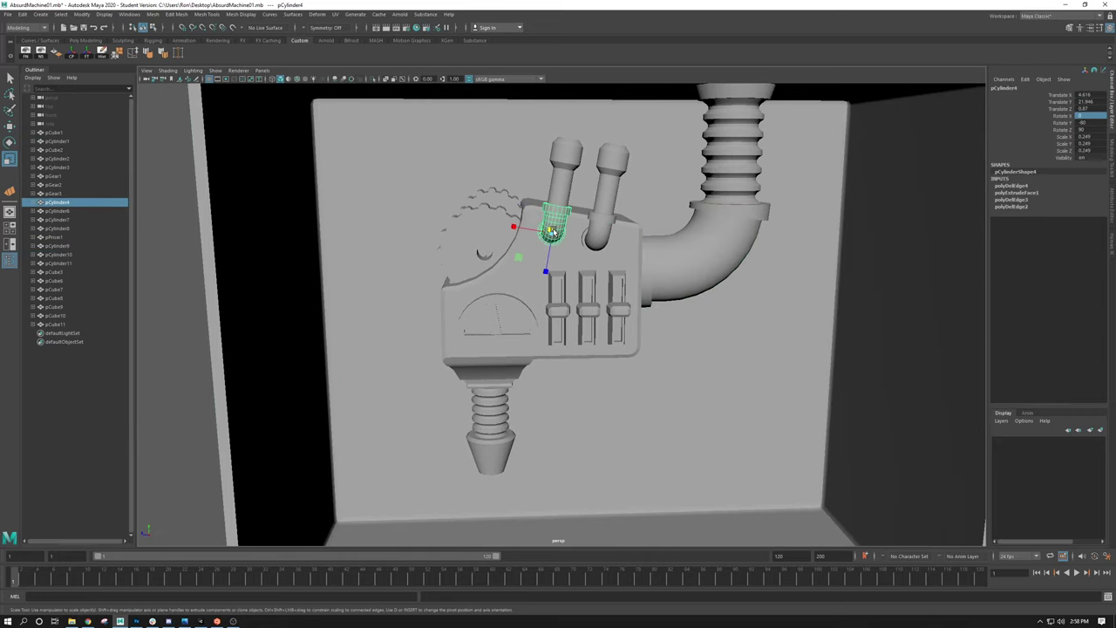
click(558, 199)
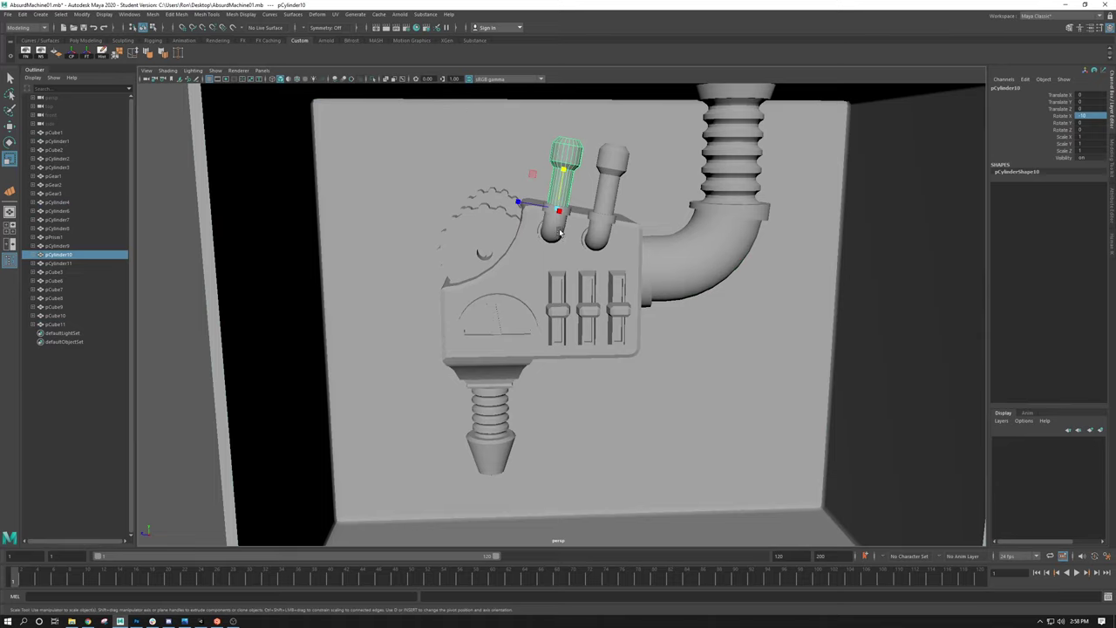
click(561, 231)
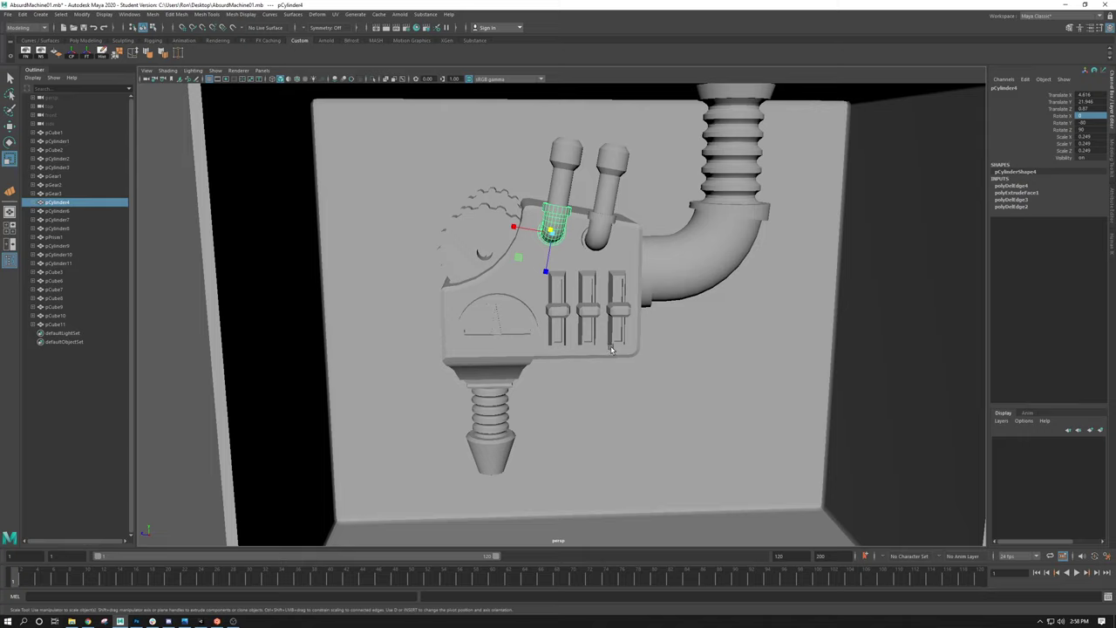
Step: Examine the slider track nearest the gauge and the three slider knobs up close, comparing their transform values
click(562, 296)
key(f)
scroll(553, 291, down, 2)
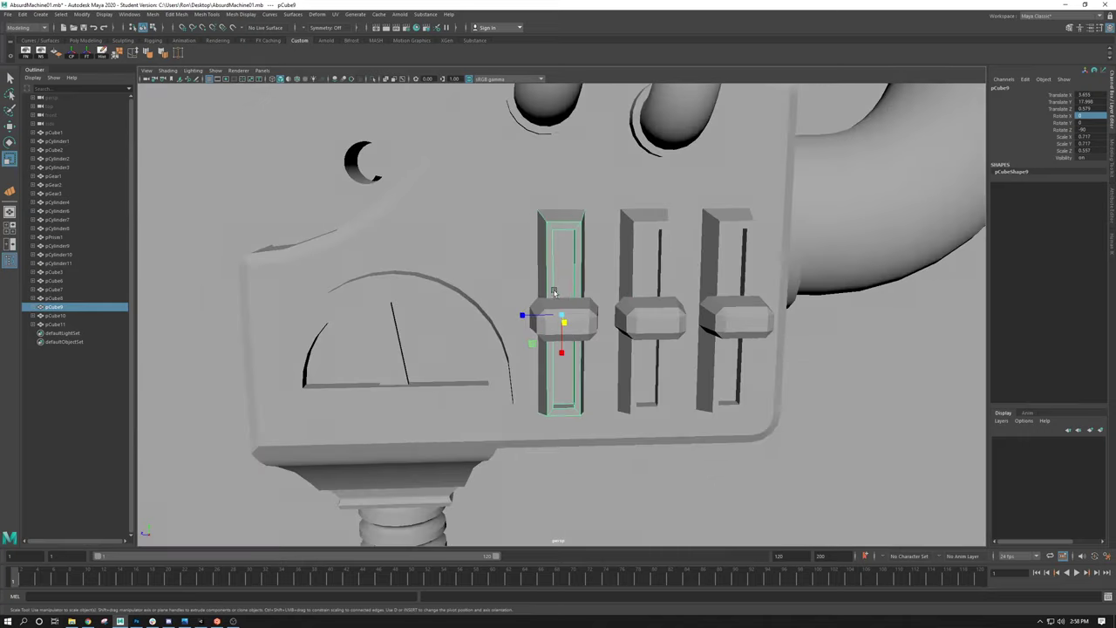
mouse_move(553, 291)
alt+mouse_down()
mouse_move(523, 293)
mouse_move(602, 289)
mouse_move(568, 279)
alt+mouse_up()
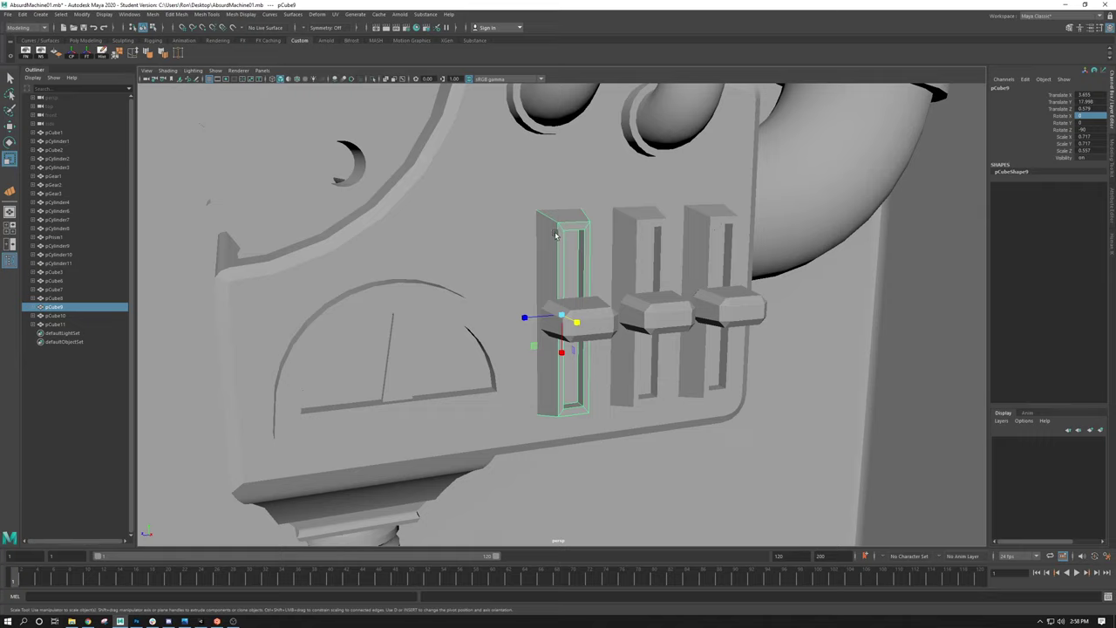
click(604, 322)
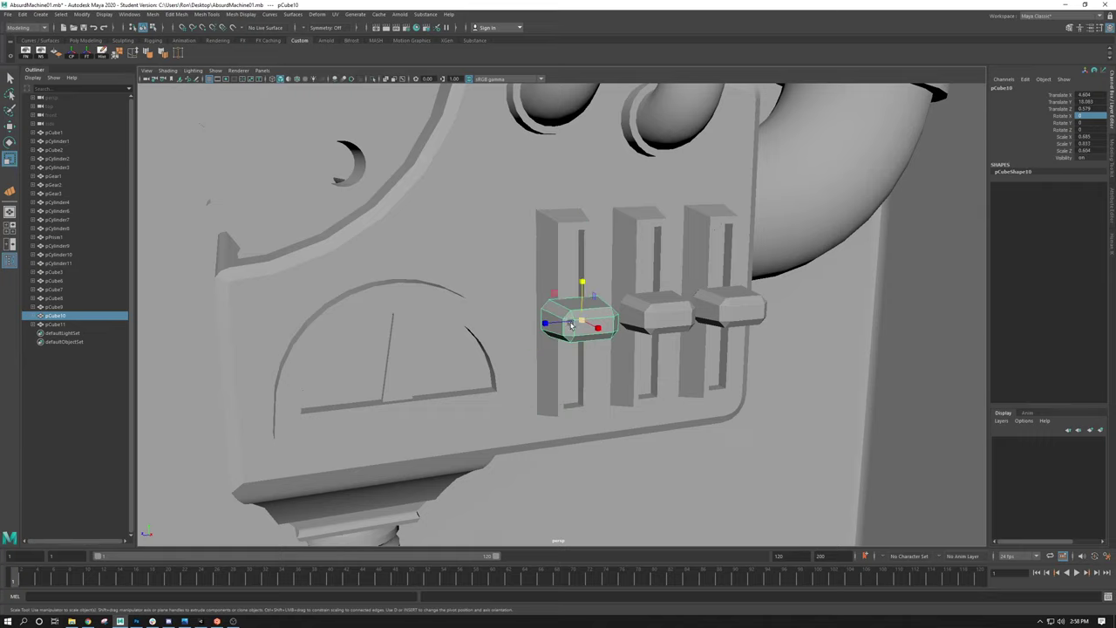
alt+drag(585, 324, 596, 338)
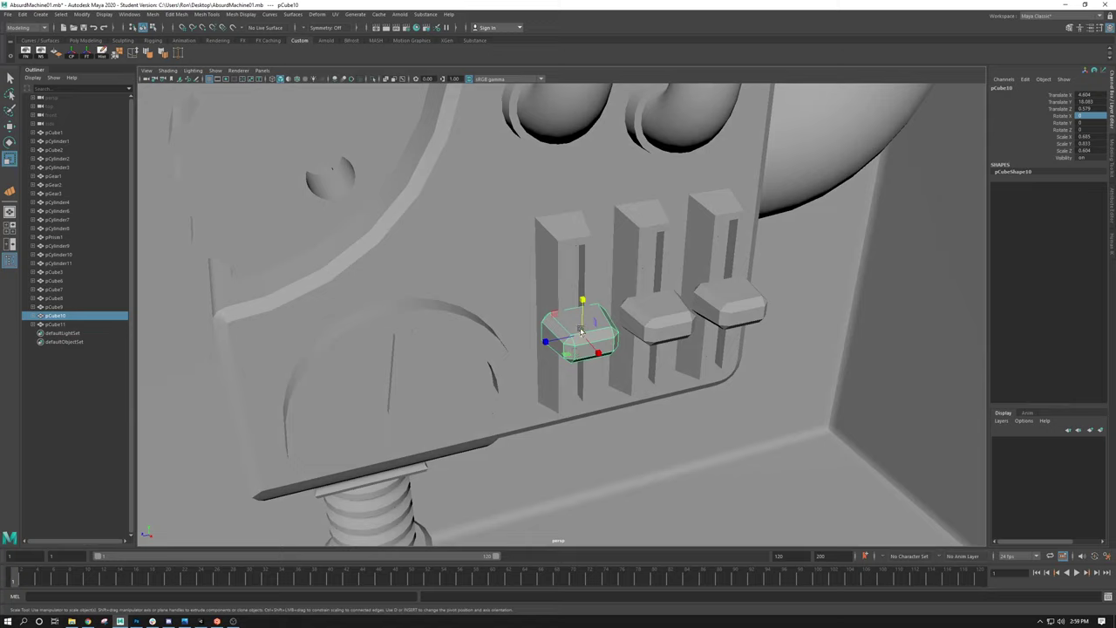
click(668, 321)
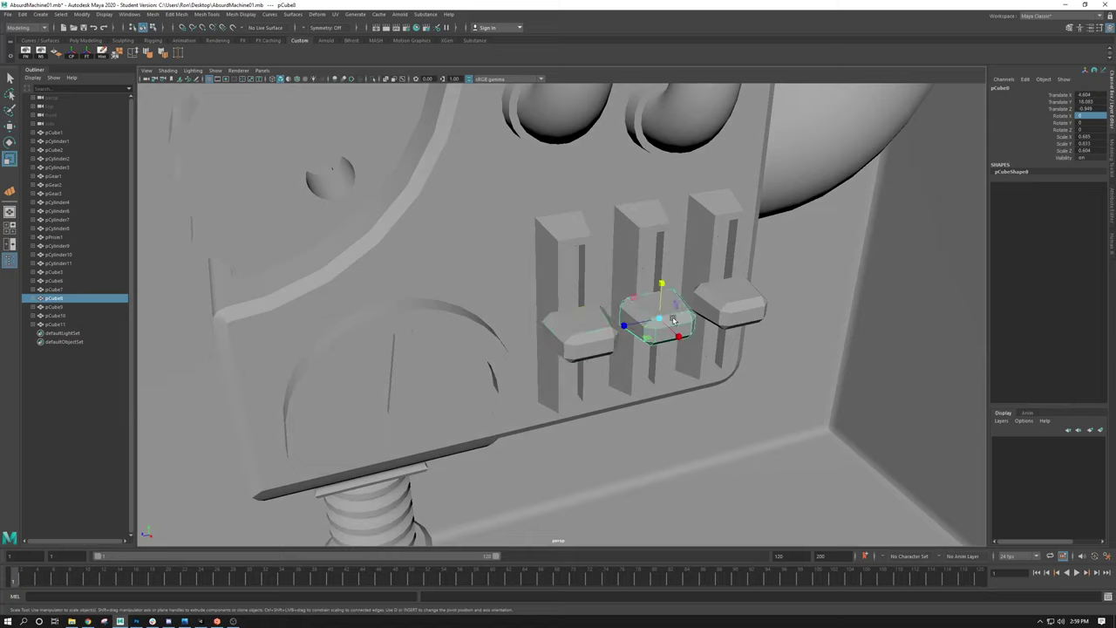
click(723, 306)
click(652, 319)
click(573, 340)
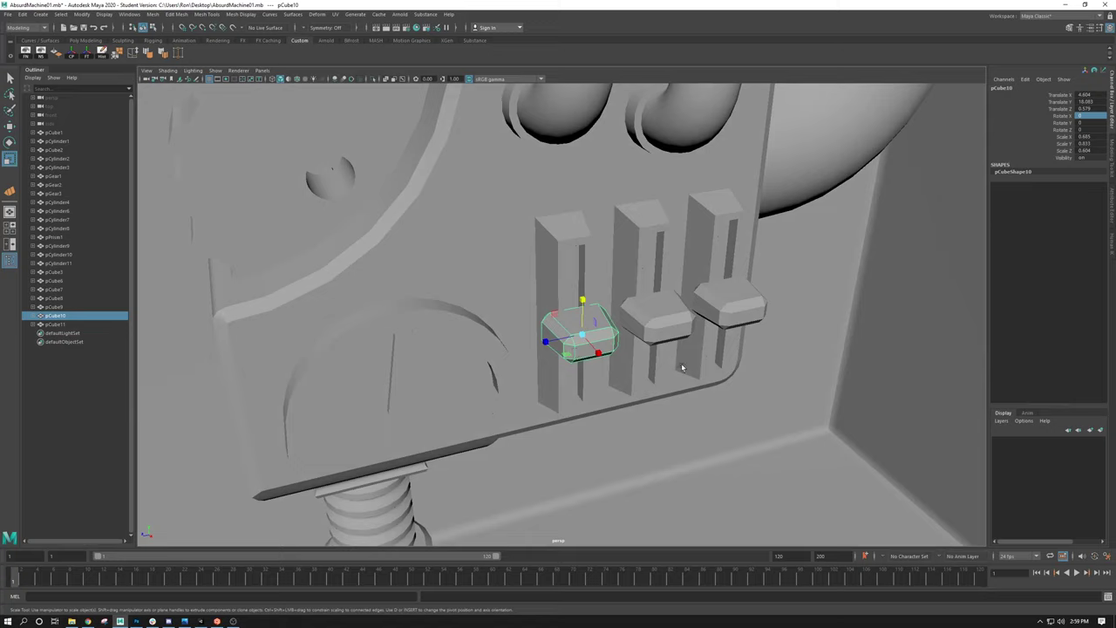
Step: Draw a polygon cube about 1.9 wide, 0.85 high and 2.9 deep on the grid at the display box's open front
scroll(573, 340, down, 3)
alt+drag(573, 340, 489, 218)
scroll(438, 148, down, 2)
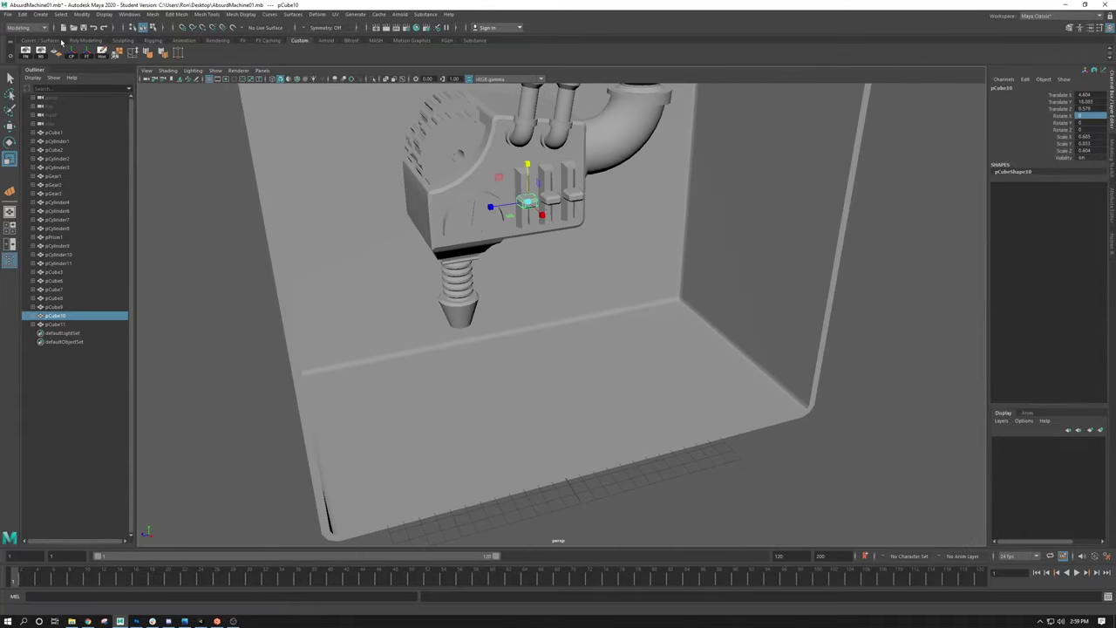
click(41, 14)
mouse_move(114, 48)
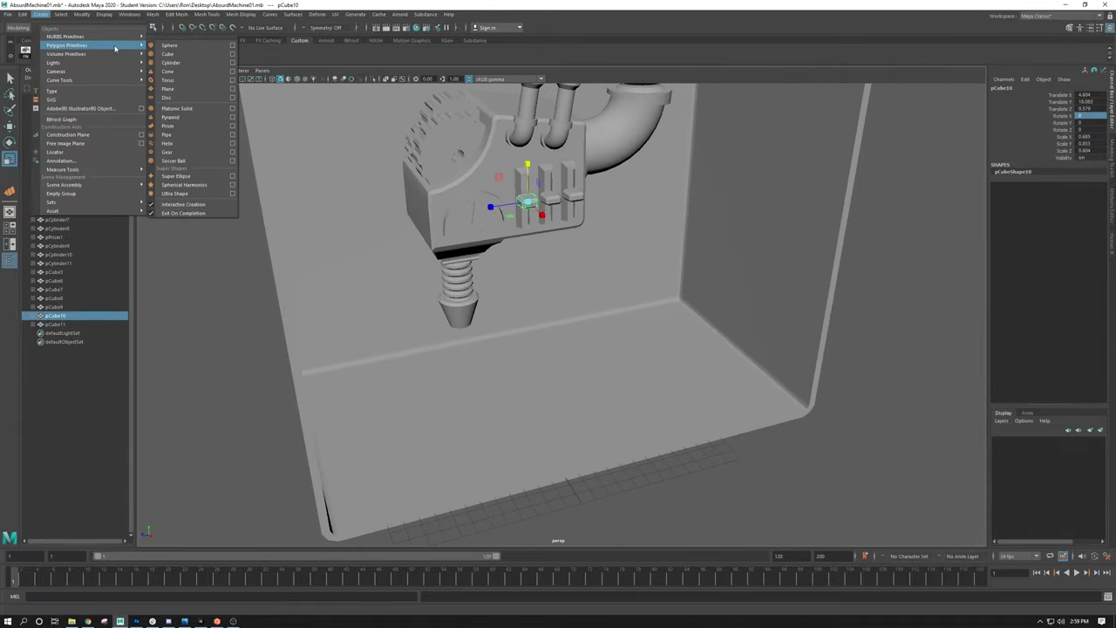
click(168, 54)
mouse_move(704, 455)
mouse_down()
mouse_move(710, 492)
mouse_move(710, 467)
mouse_up()
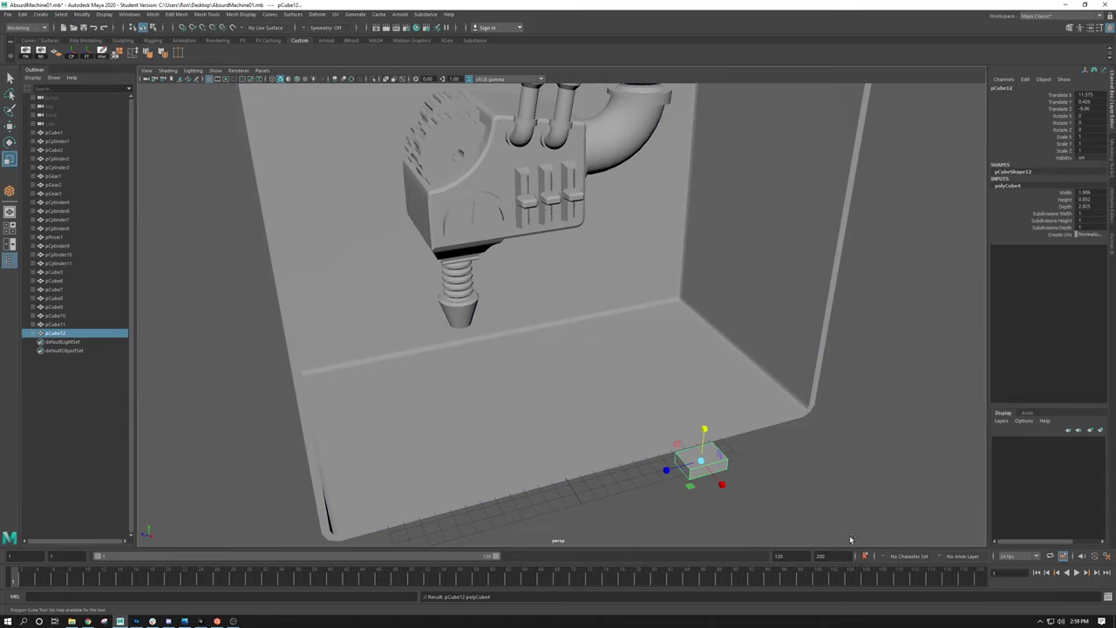
Step: Bevel the edges of the small cube with a fraction of 0.5, and delete the cube
key(ctrl+b)
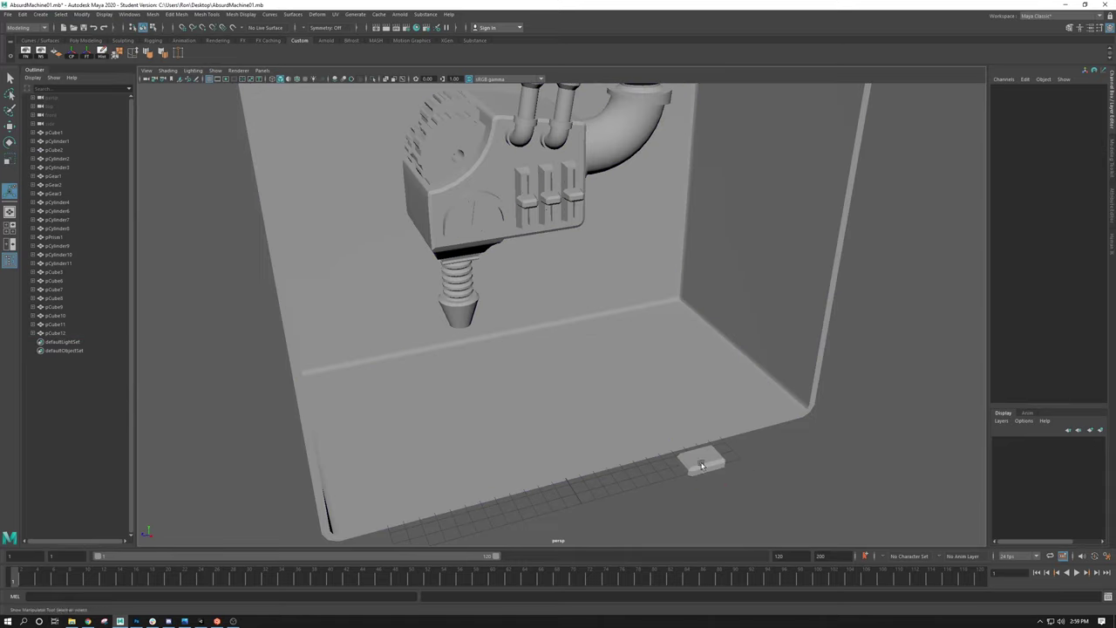
click(702, 462)
scroll(745, 426, up, 5)
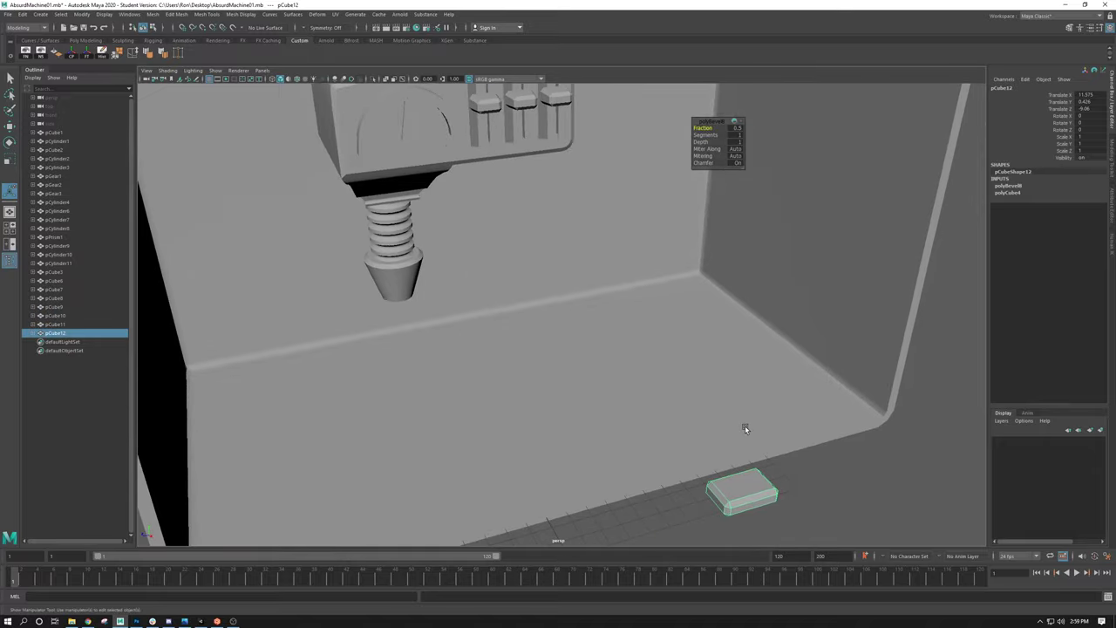
key(Delete)
Step: Select the nozzle tip, the upper ribbed pipe, the lower ribbed pipe and the machine body at the gauge, comparing their transform values
alt+drag(470, 190, 396, 326)
click(472, 455)
scroll(557, 427, up, 6)
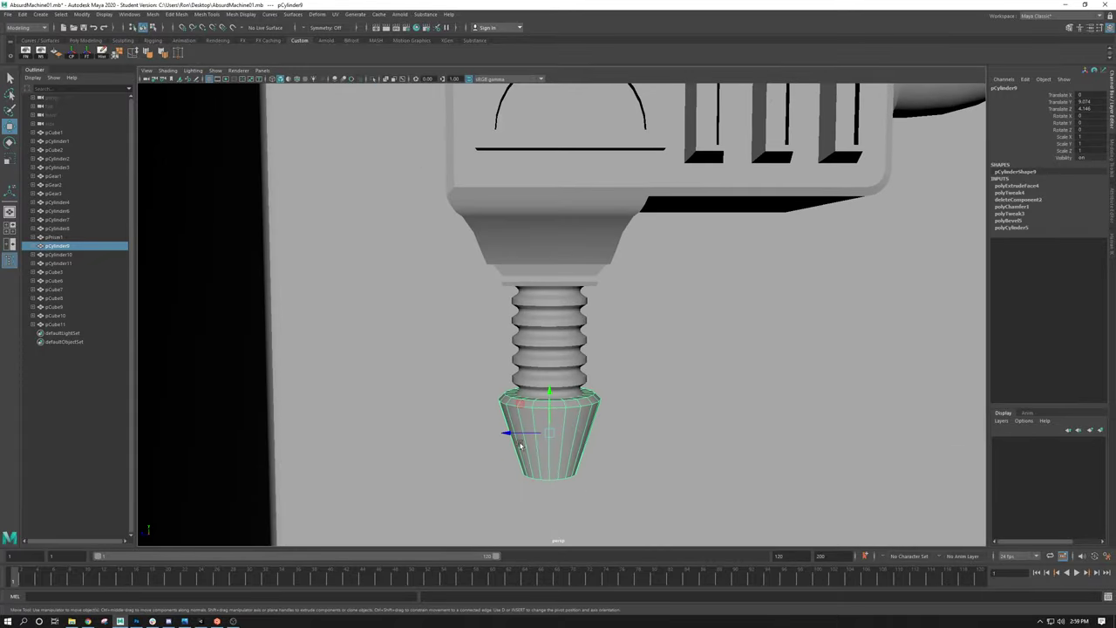
scroll(633, 271, down, 2)
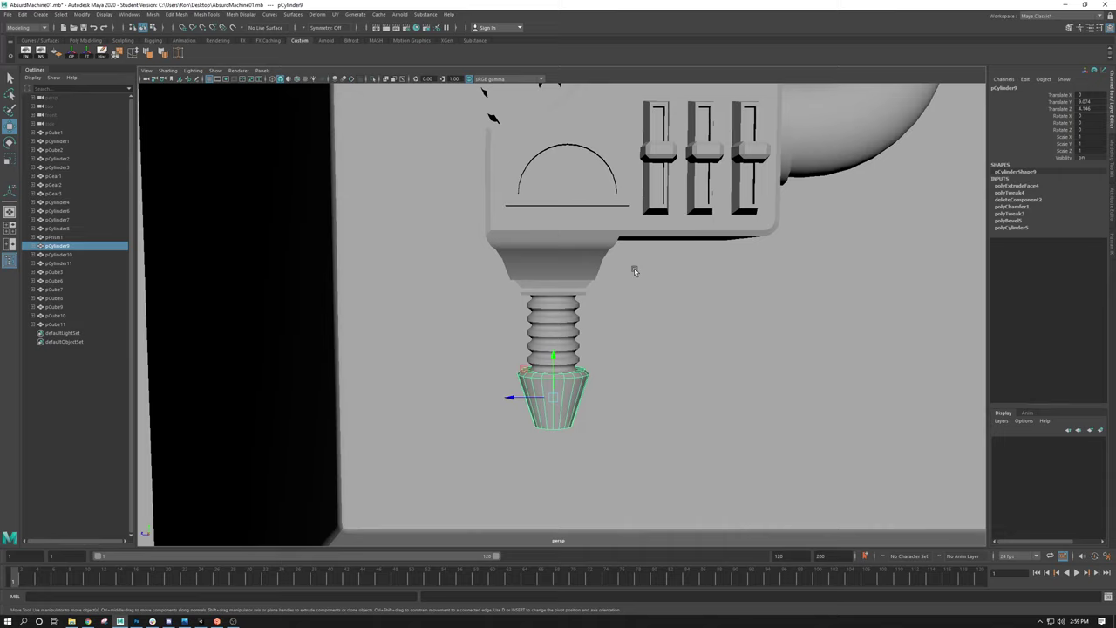
scroll(633, 271, down, 5)
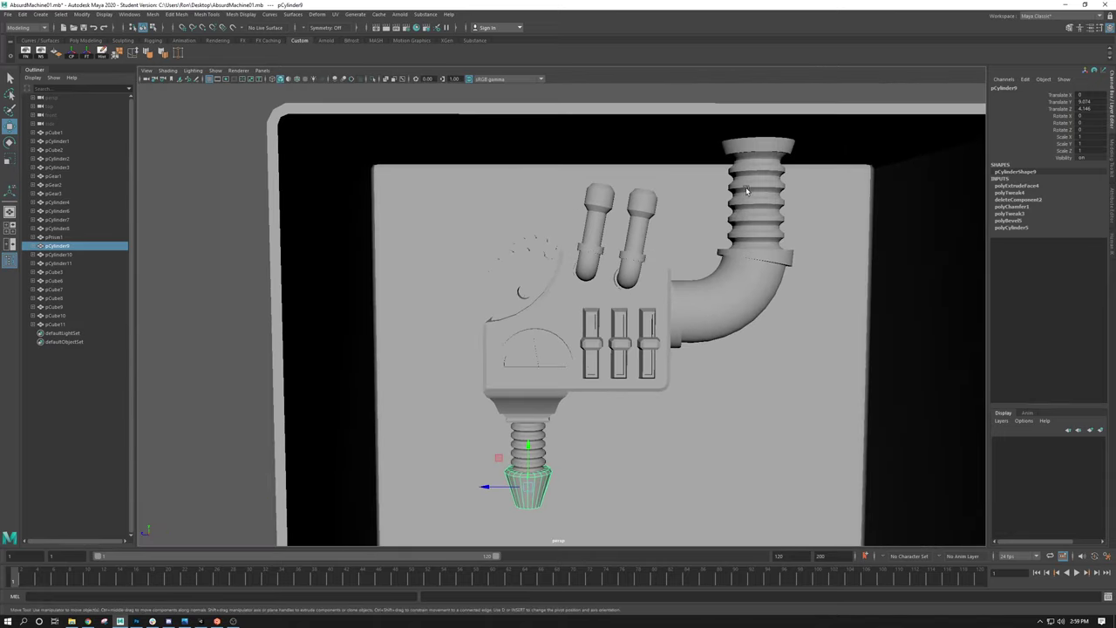
click(747, 190)
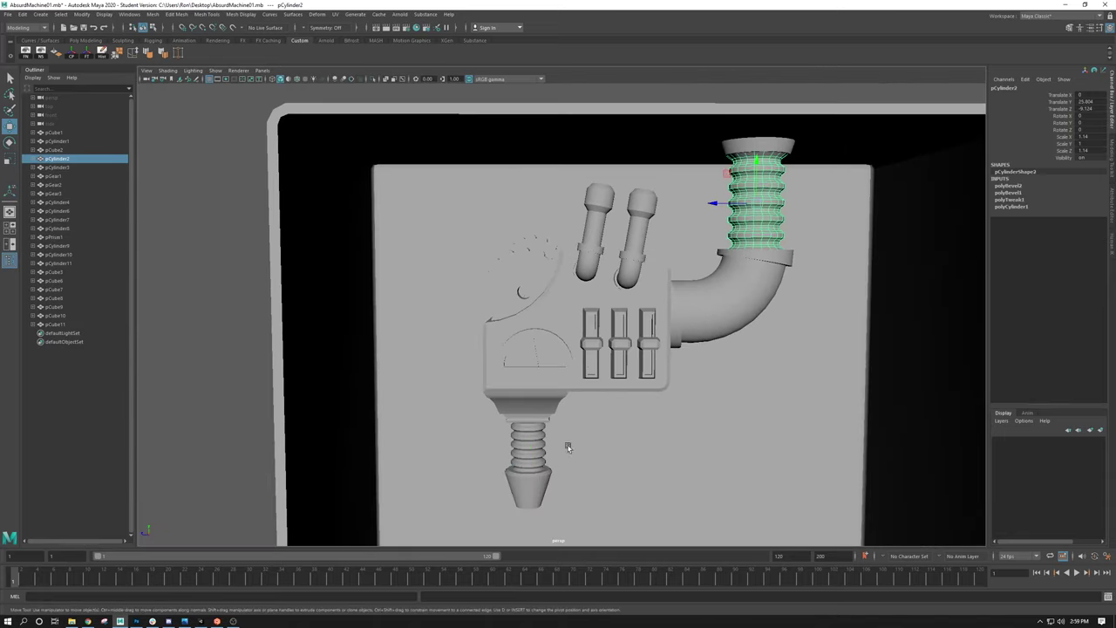
click(530, 441)
click(550, 353)
Step: Select the display box around the machine and examine its walls and rounded edges from several angles
alt+drag(519, 315, 576, 322)
alt+drag(693, 288, 458, 146)
click(458, 145)
scroll(488, 287, down, 5)
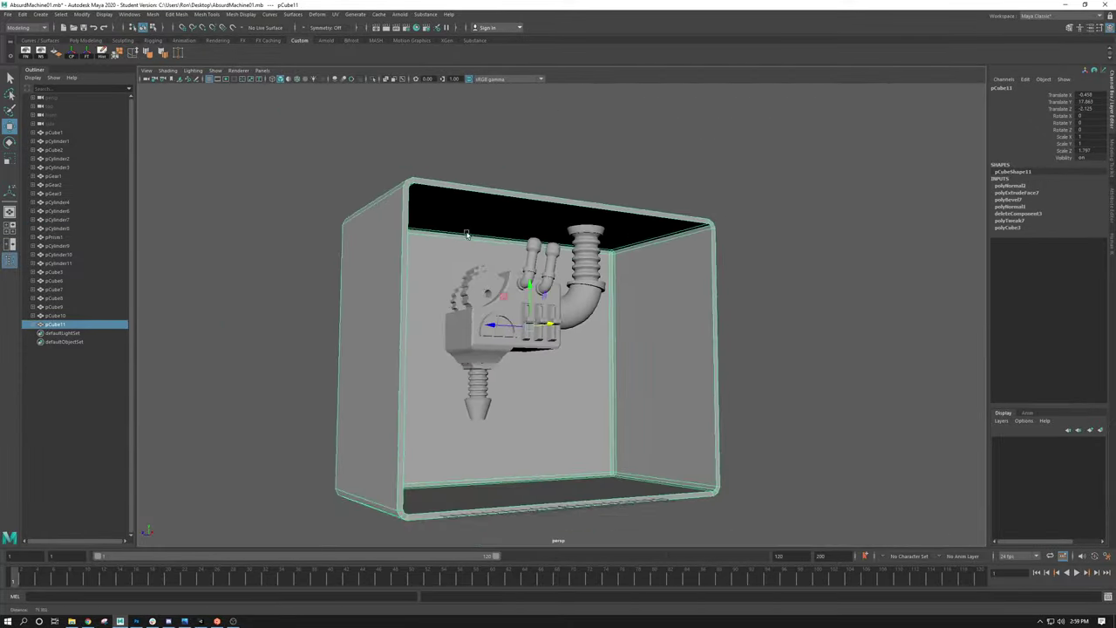
alt+drag(488, 287, 635, 280)
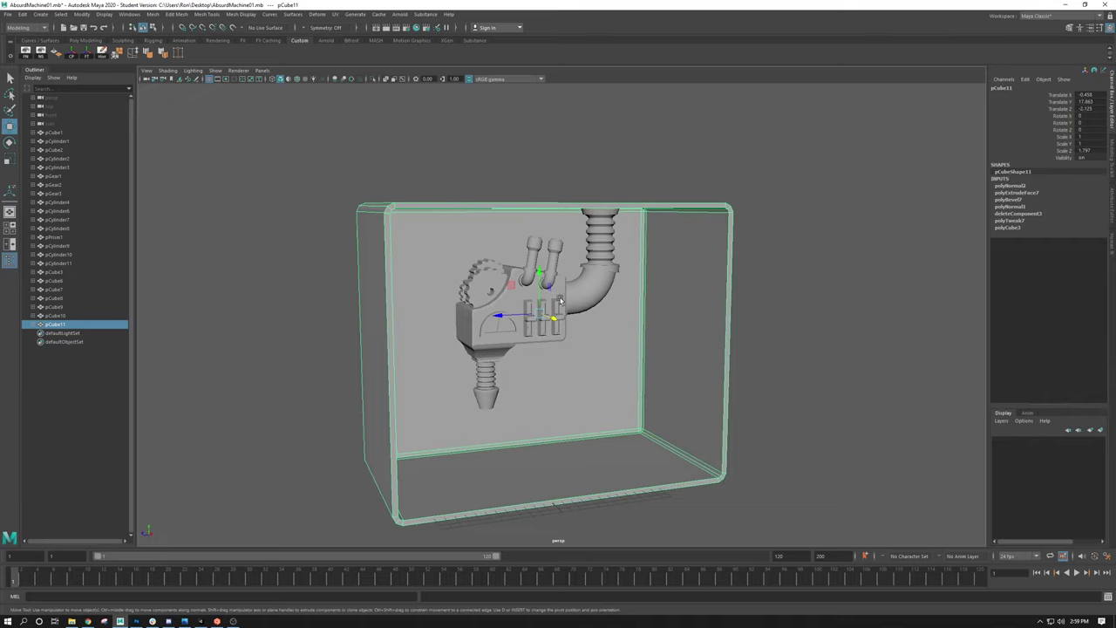
alt+drag(558, 299, 623, 288)
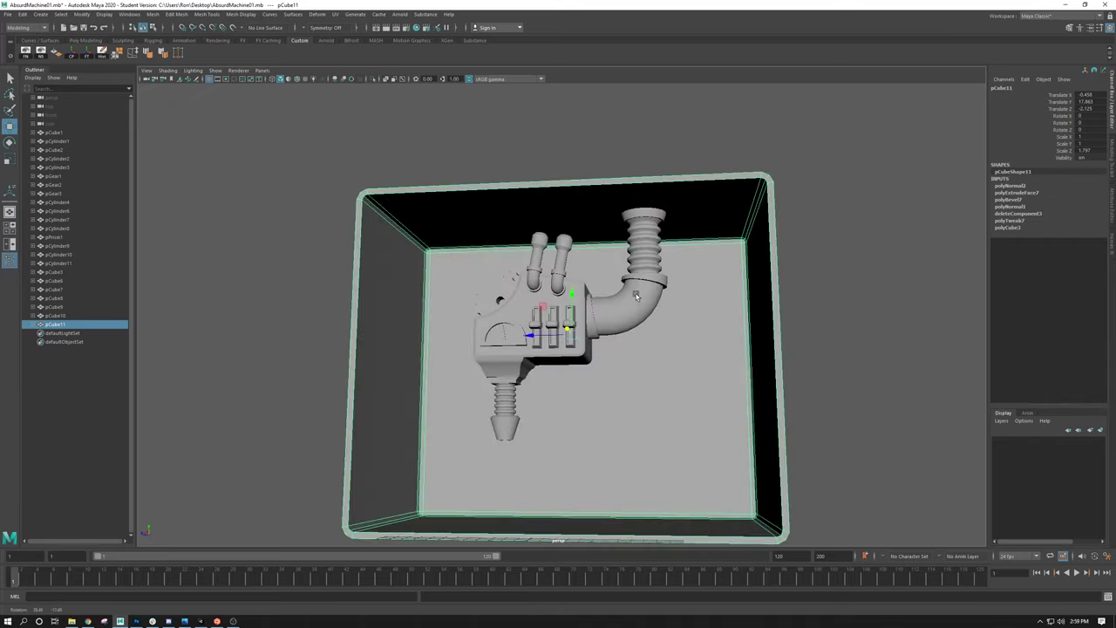
alt+middle_drag(617, 366, 617, 282)
alt+drag(617, 282, 534, 272)
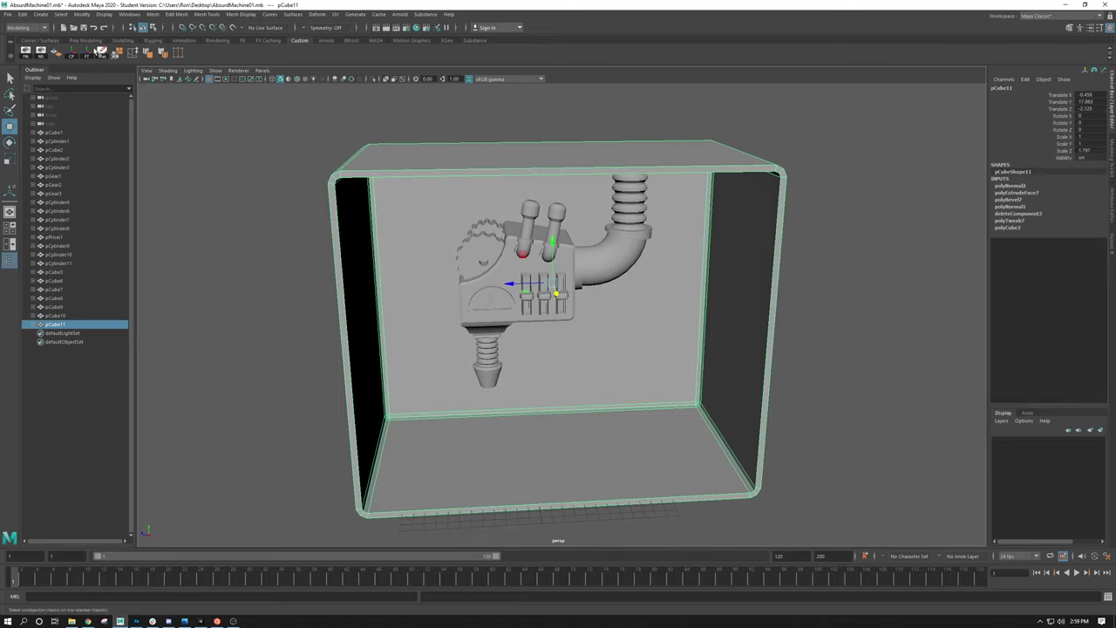
Step: Draw a large polygon cube about 27.9 high and 28.4 deep in front of the display box
click(40, 14)
mouse_move(50, 44)
click(163, 44)
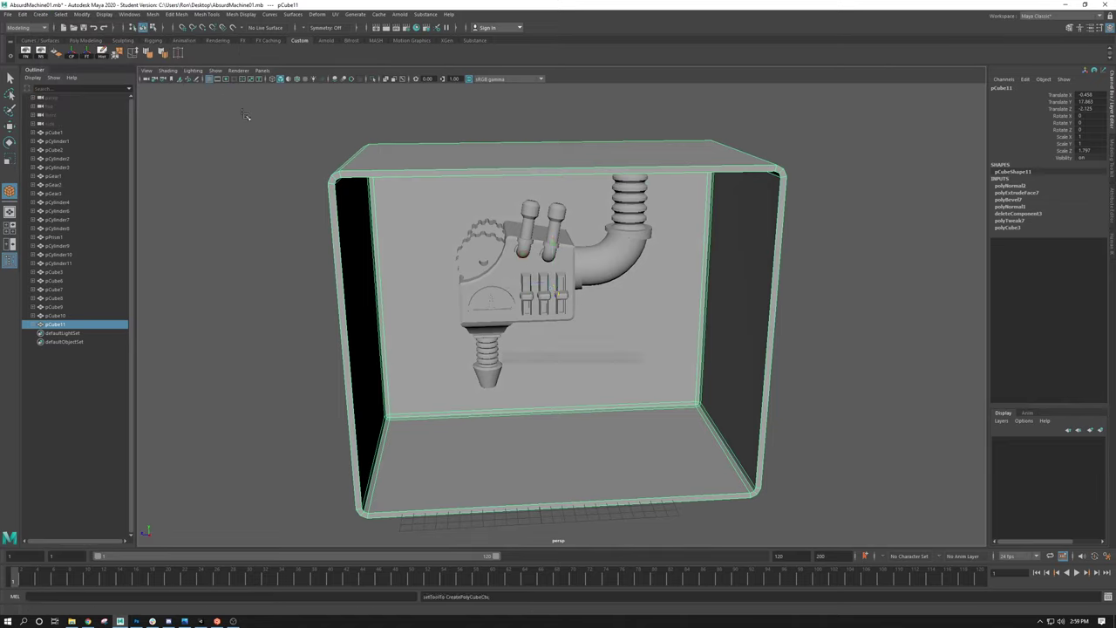
scroll(497, 433, down, 3)
mouse_move(498, 432)
mouse_down()
mouse_move(703, 515)
mouse_move(682, 392)
mouse_up()
Step: Delete the large cube's front face to open it, and return to object selection with the cube selected
key(F11)
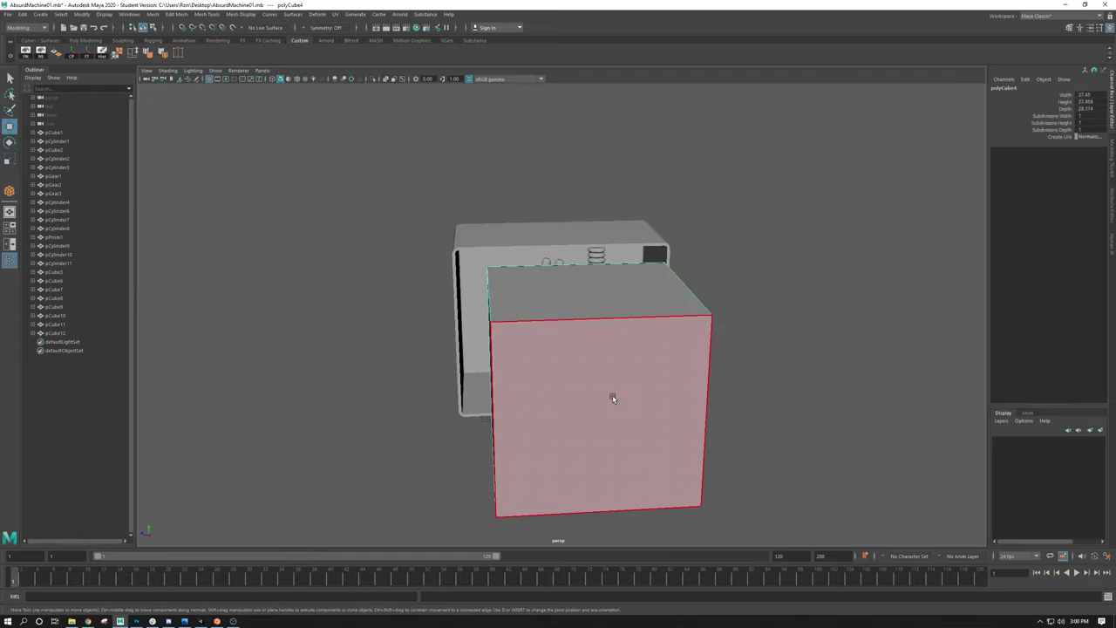
click(613, 393)
key(Delete)
alt+drag(603, 378, 448, 302)
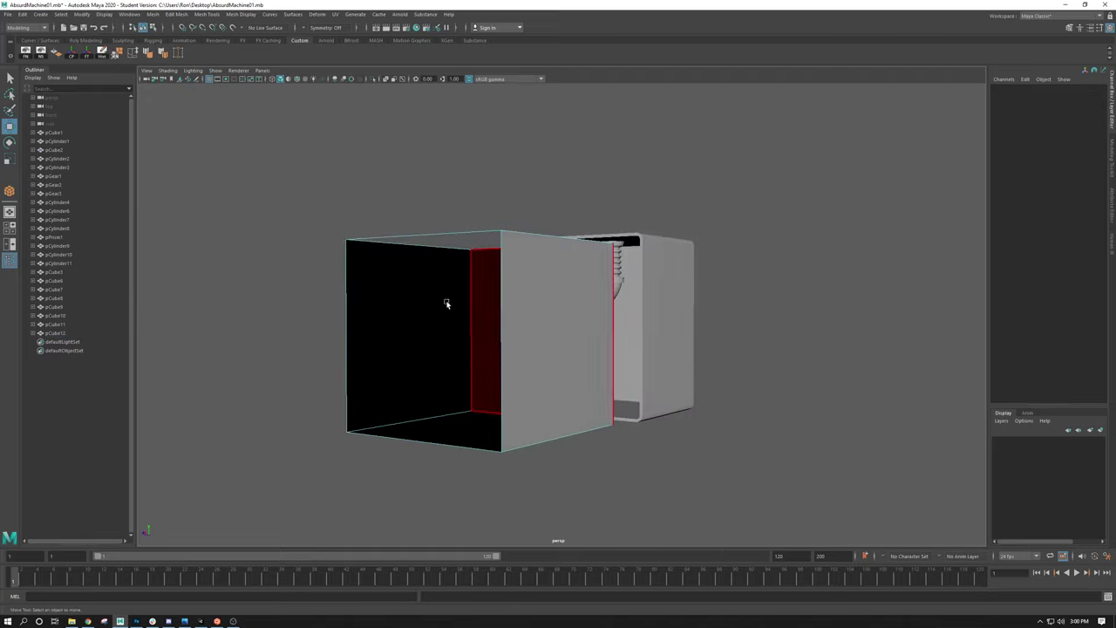
key(F8)
alt+drag(357, 259, 396, 282)
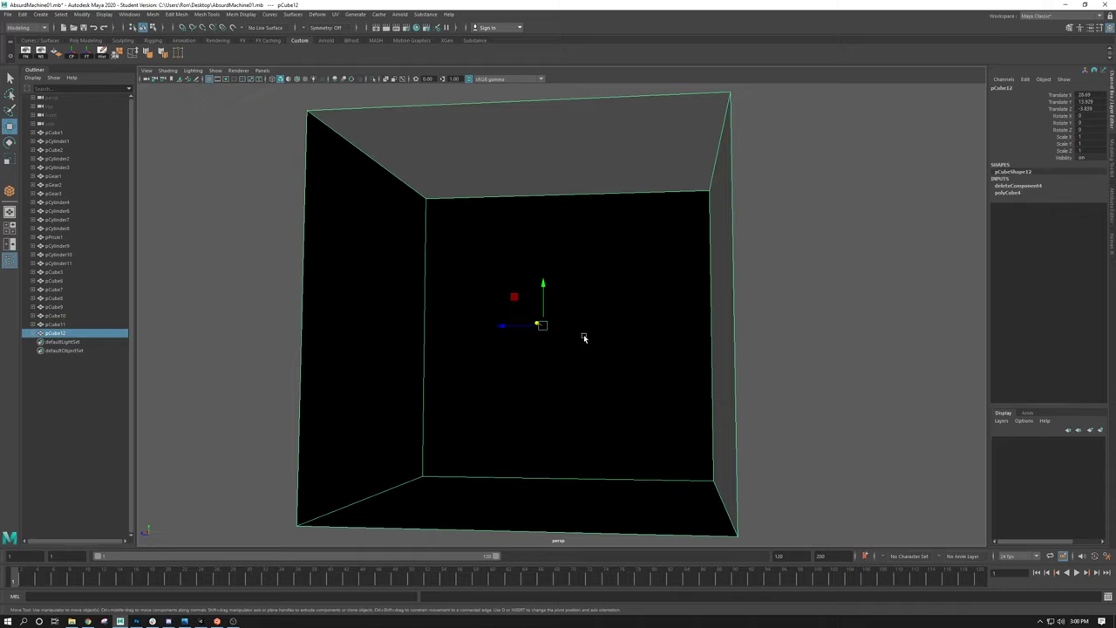
scroll(514, 327, down, 5)
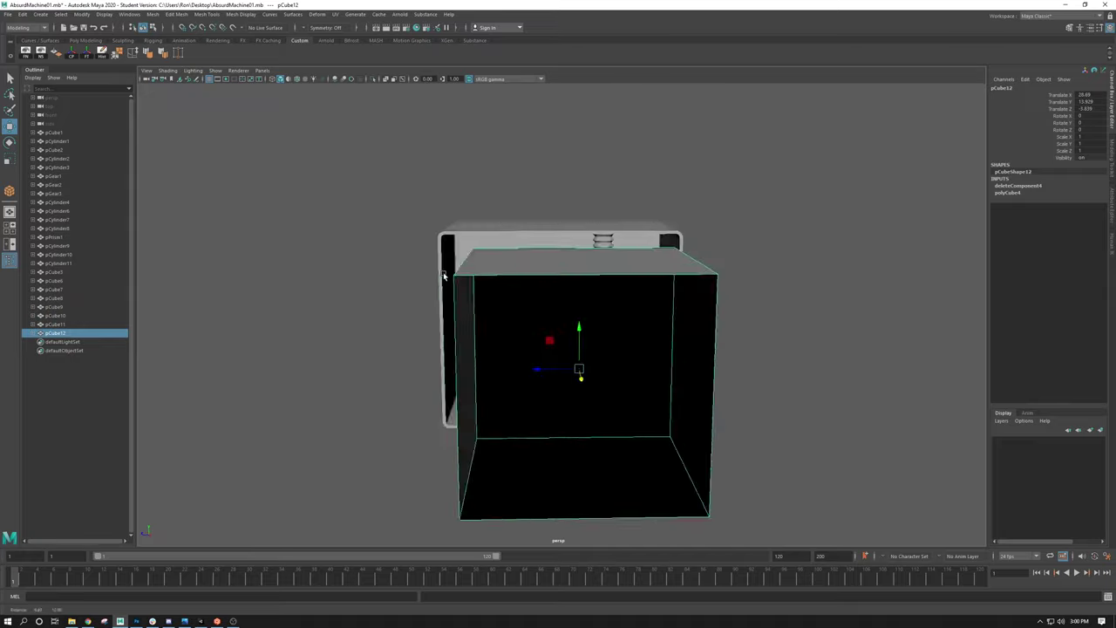
alt+drag(514, 327, 467, 248)
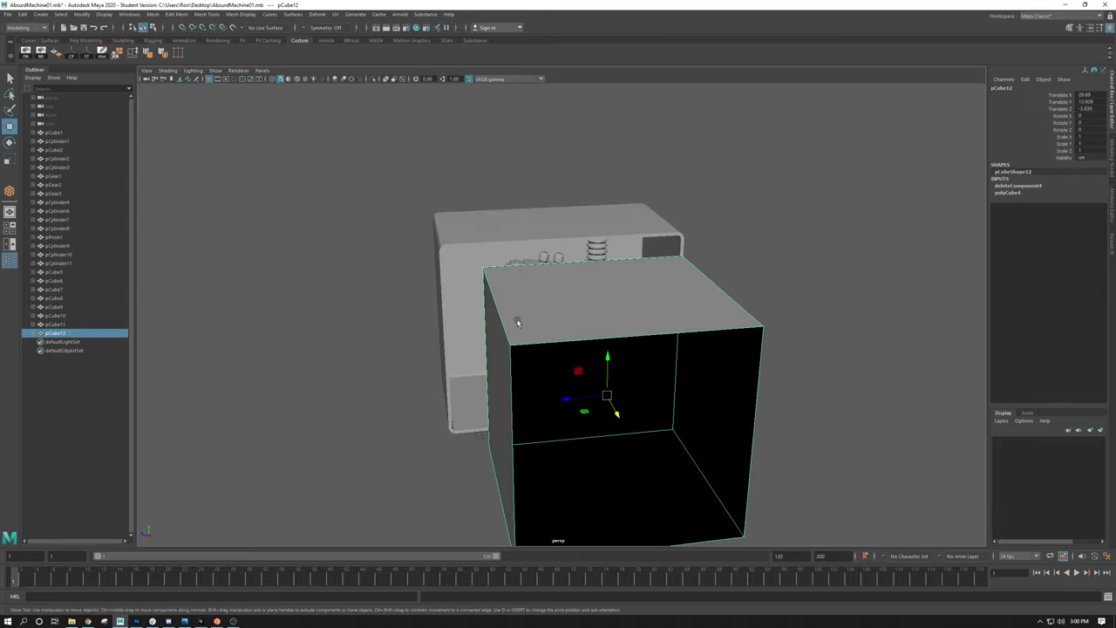
alt+drag(517, 322, 583, 326)
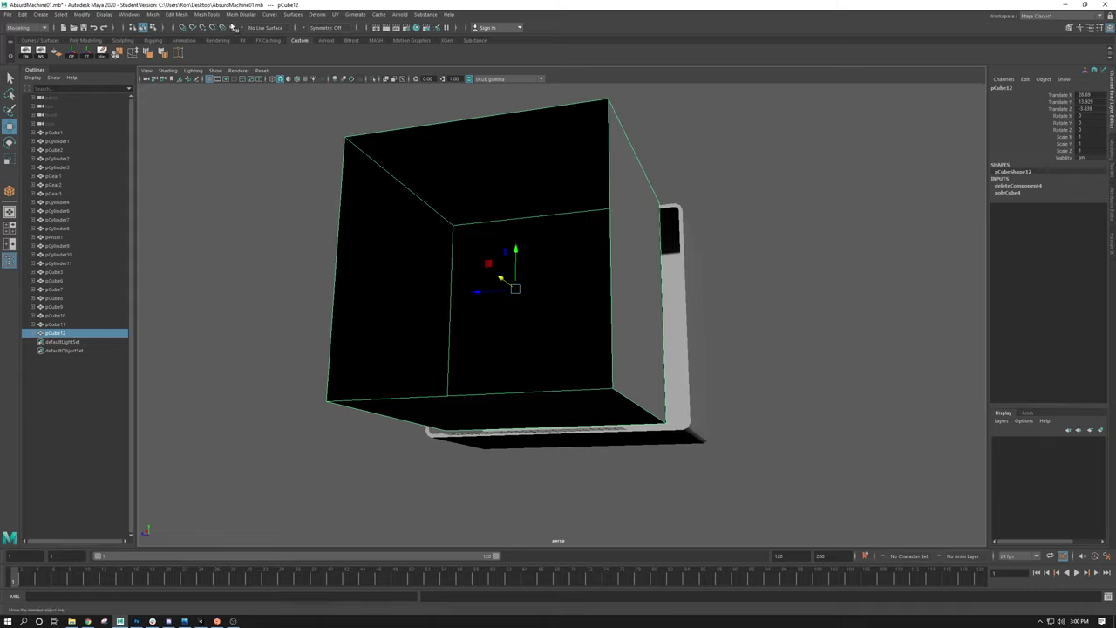
Step: Reverse the normals of the open cube so that its faces point inward
click(240, 14)
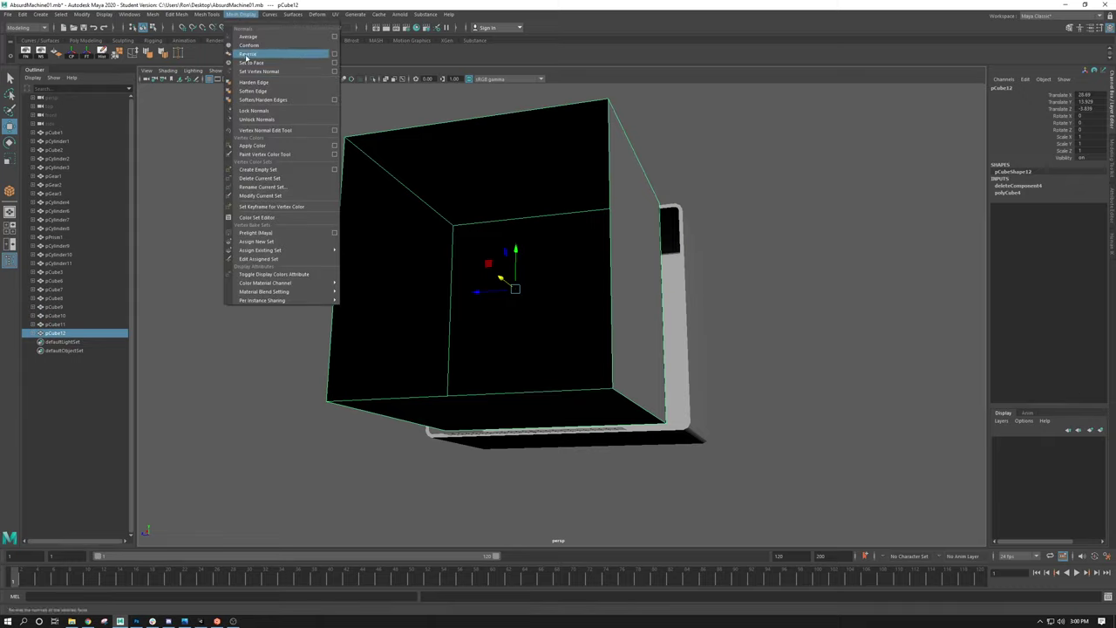
click(246, 61)
click(241, 165)
alt+drag(241, 164, 431, 299)
click(627, 304)
Step: Examine the open cube's inner and outer faces from several angles to compare their shading
alt+drag(308, 299, 704, 315)
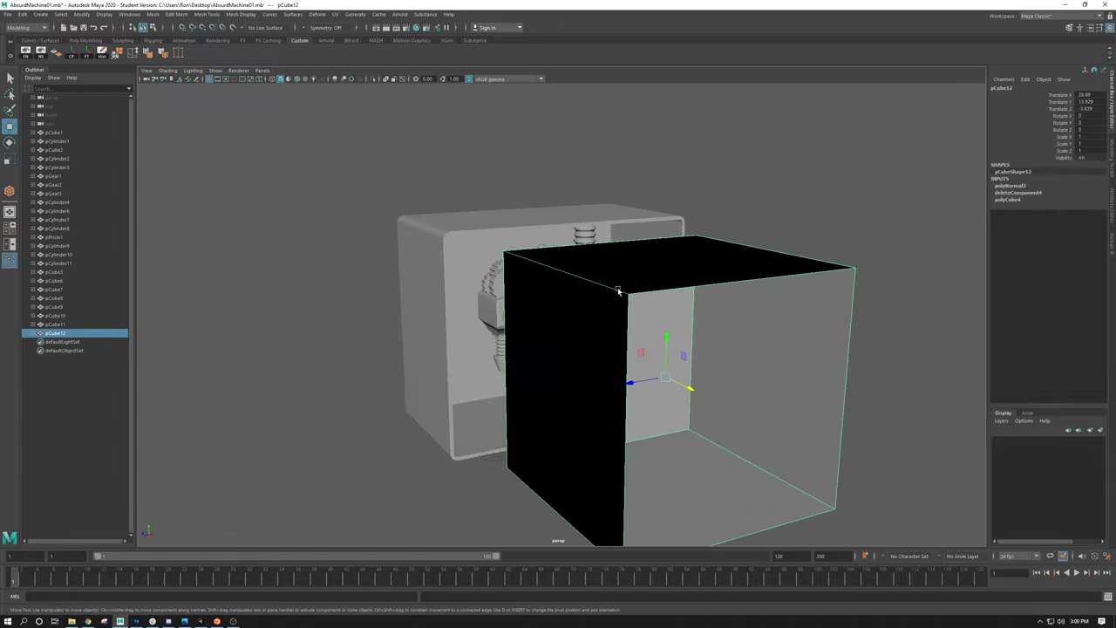
alt+drag(617, 290, 601, 325)
alt+middle_drag(711, 389, 615, 323)
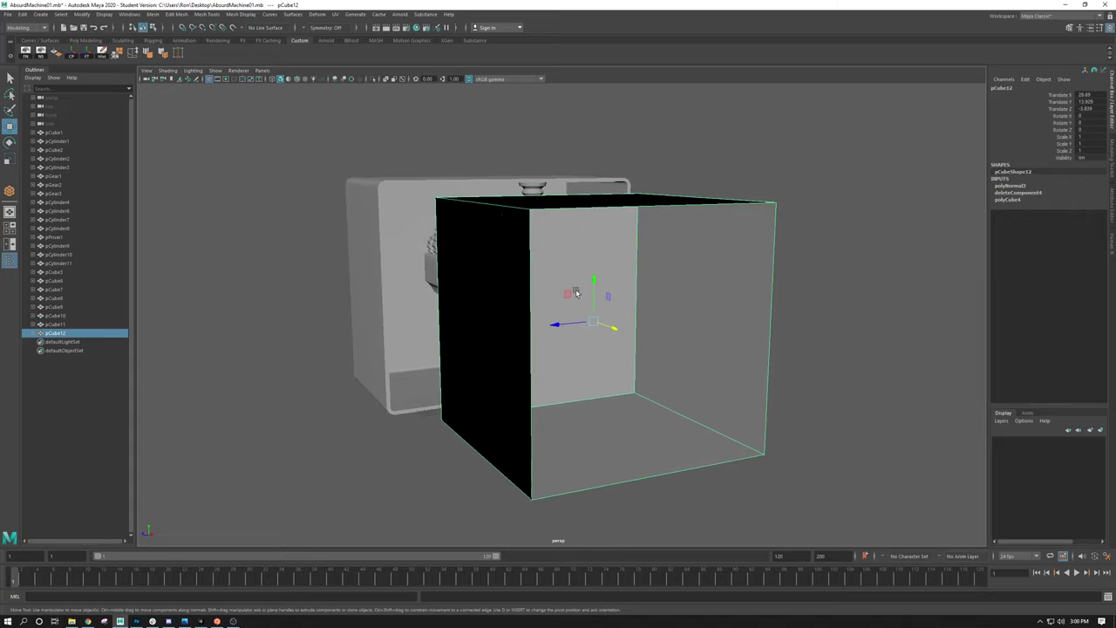
alt+drag(509, 244, 371, 239)
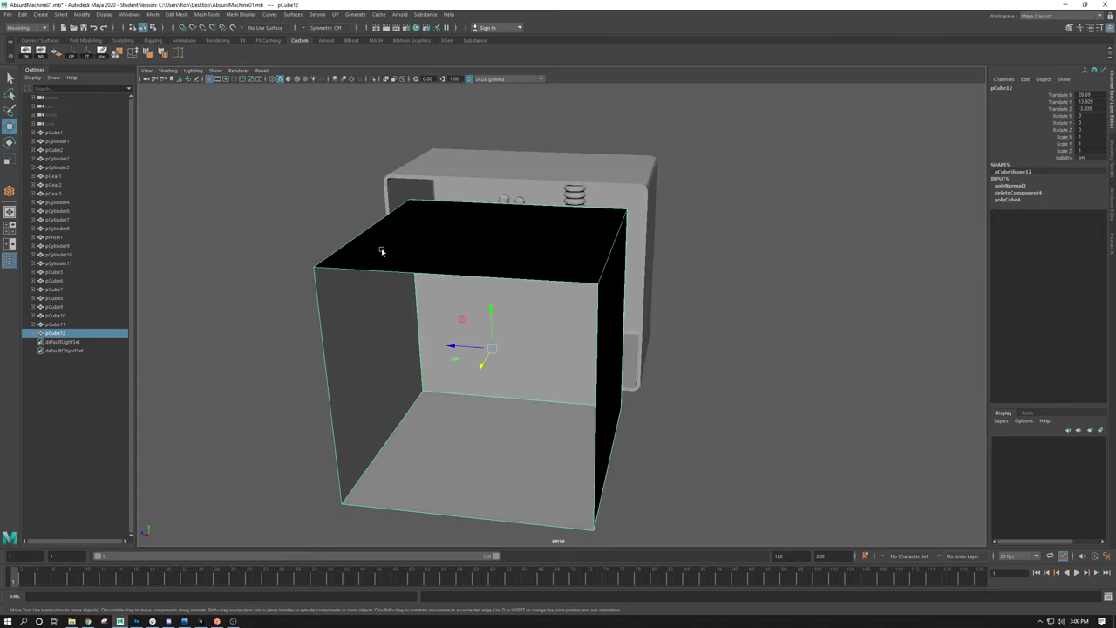
right_drag(381, 247, 415, 234)
click(396, 259)
alt+drag(453, 305, 492, 344)
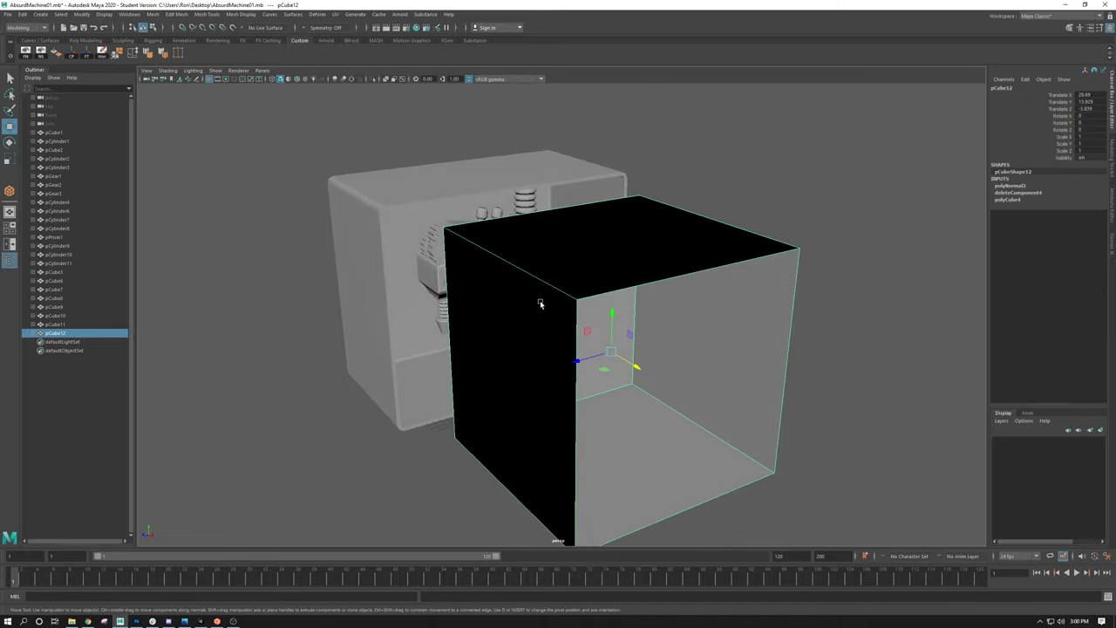
alt+middle_drag(538, 304, 446, 244)
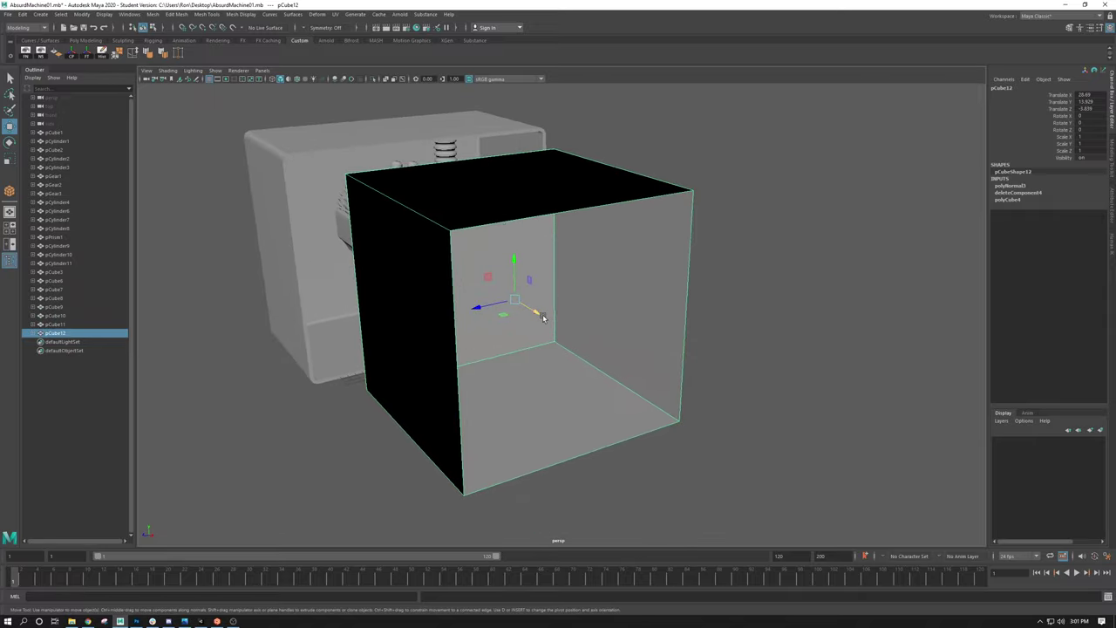
Step: Extrude all faces of the open cube outward with Local Translate Z -2.271 to thicken its walls, and return to object mode
key(ctrl+e)
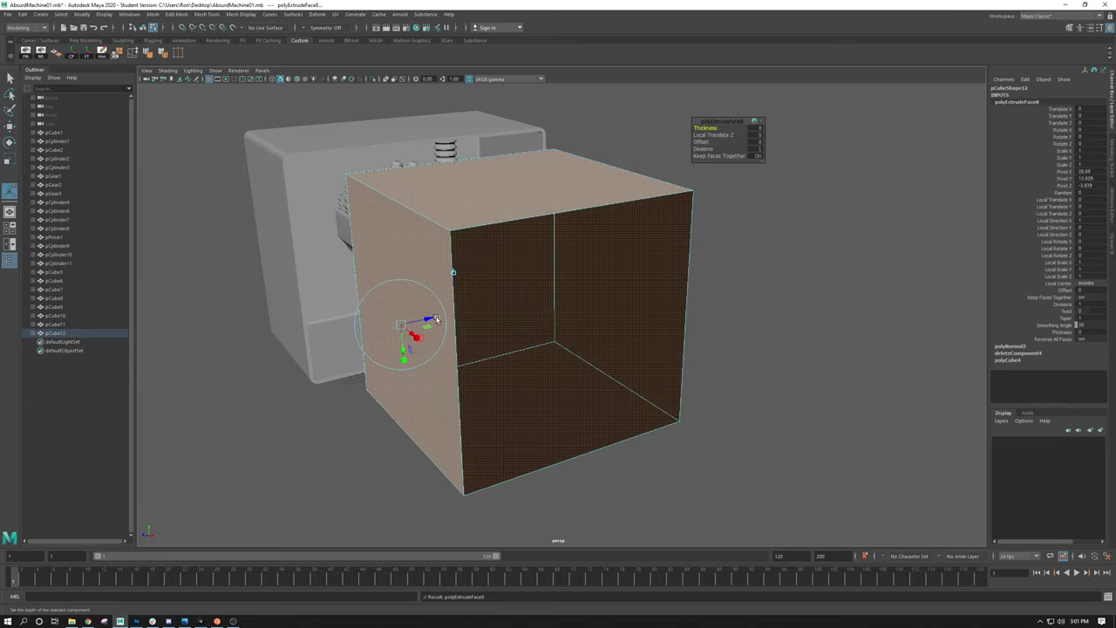
drag(423, 317, 398, 324)
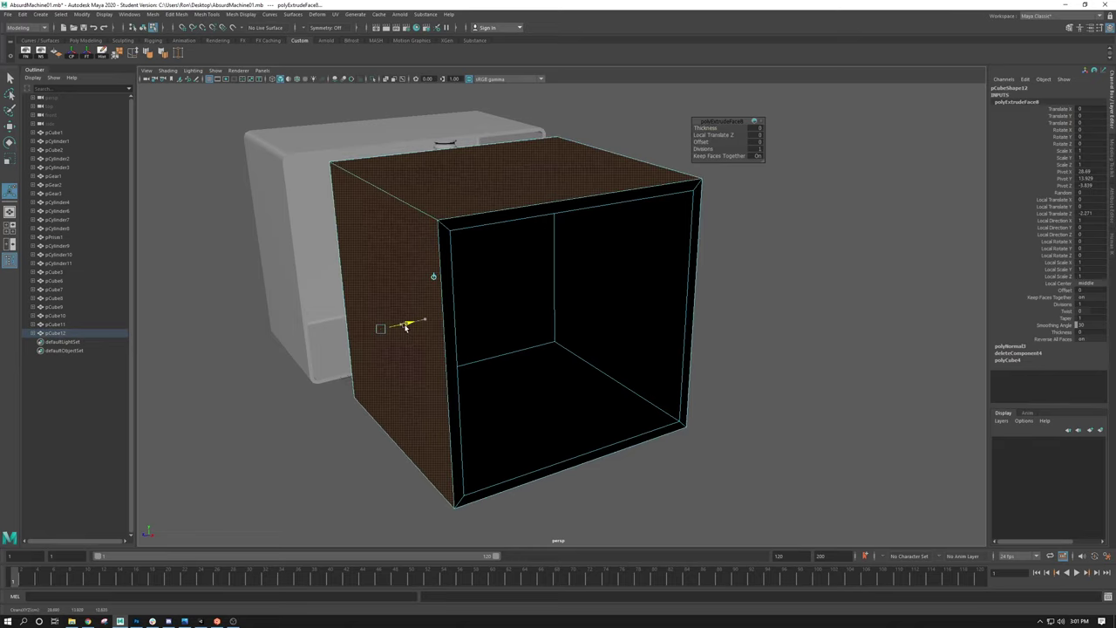
click(637, 239)
right_click(623, 203)
right_drag(638, 207, 674, 188)
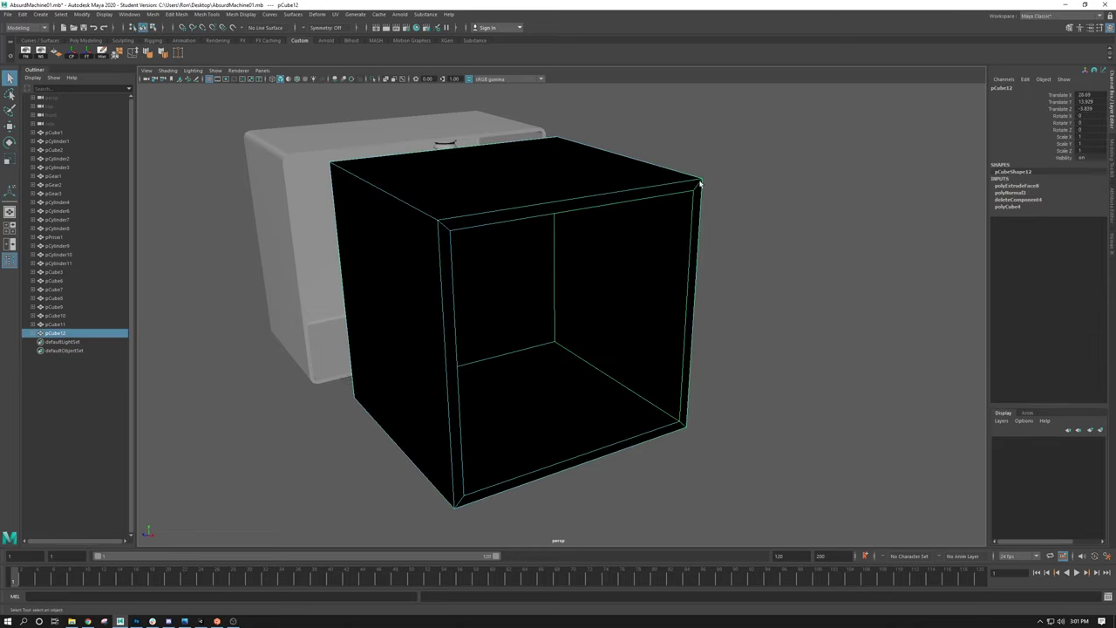
Step: Reverse the normals of the thickened open cube so that its faces point outward
alt+drag(555, 360, 486, 349)
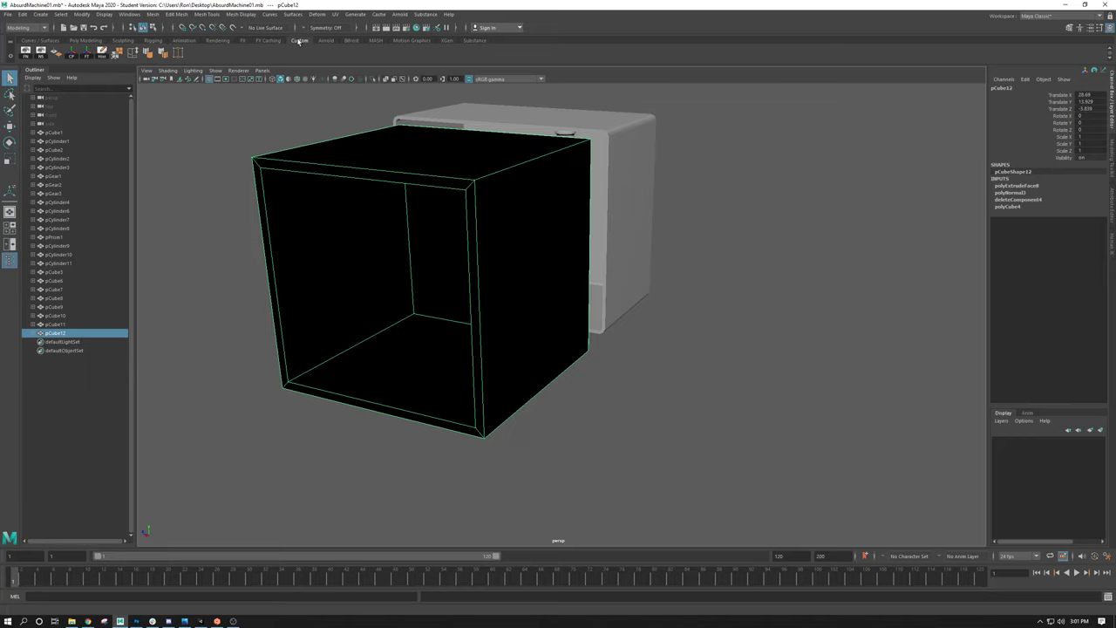
click(243, 14)
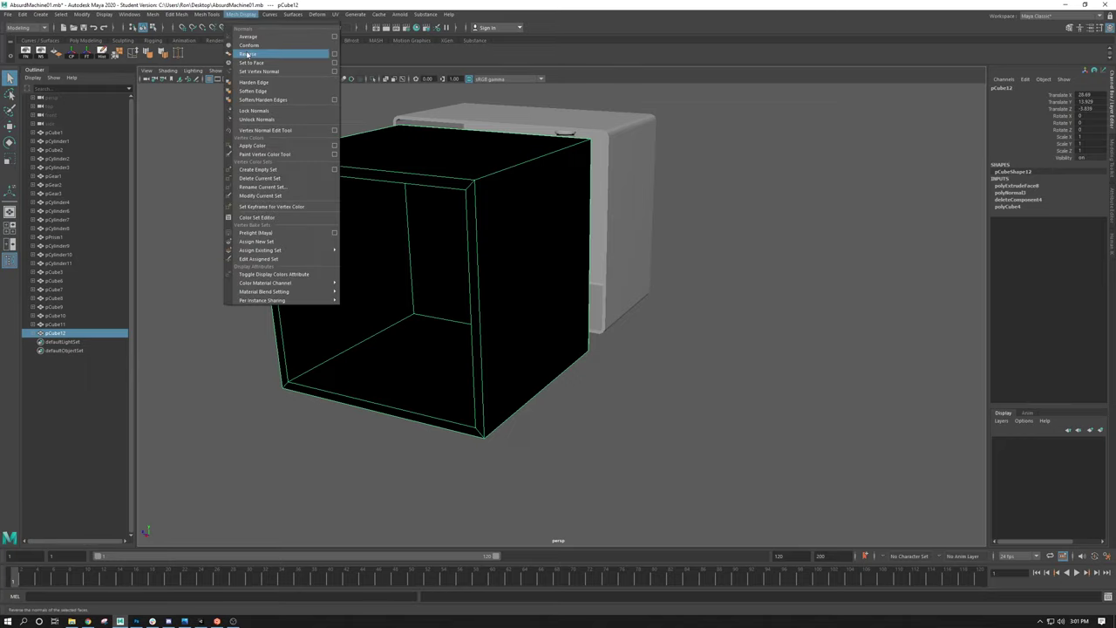
click(247, 54)
click(229, 229)
alt+drag(230, 230, 250, 244)
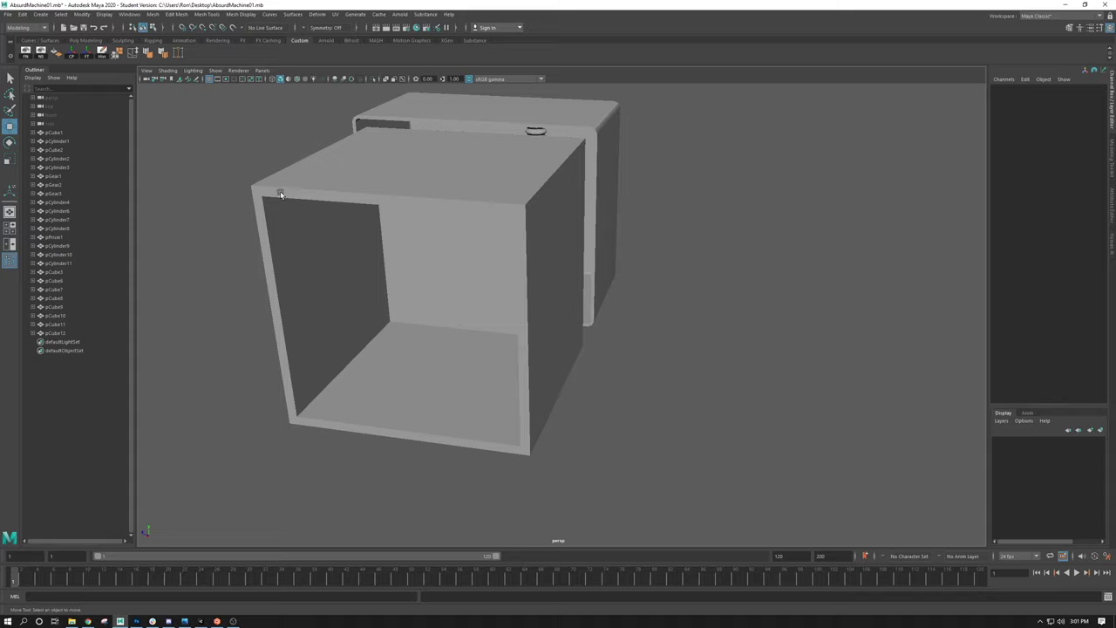
Step: Select the thickened demonstration cube and delete it
click(334, 199)
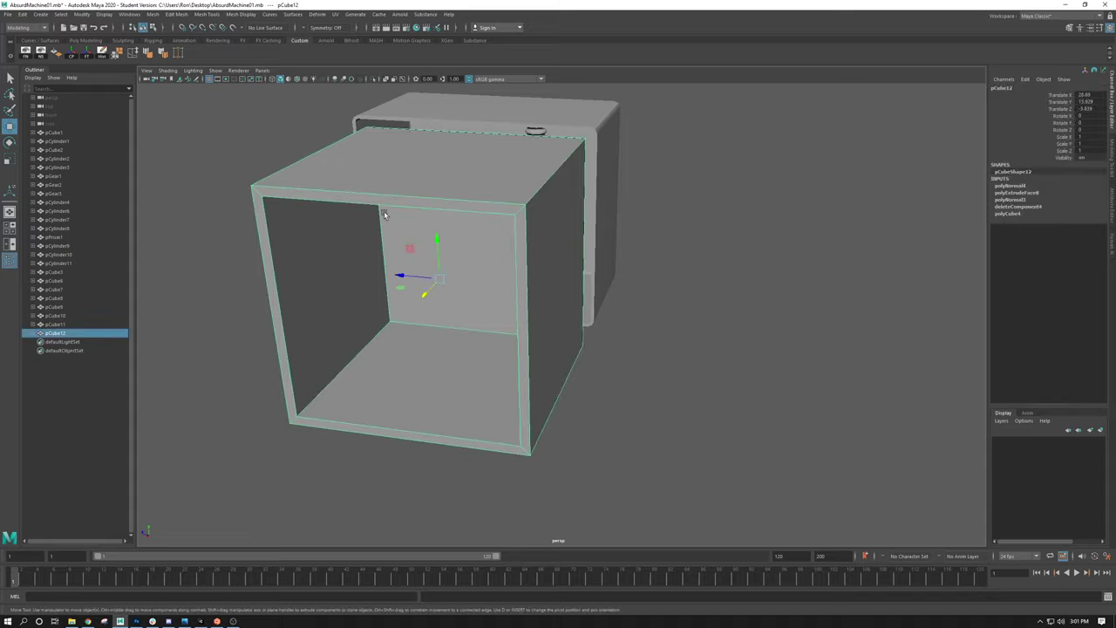
alt+drag(389, 202, 424, 202)
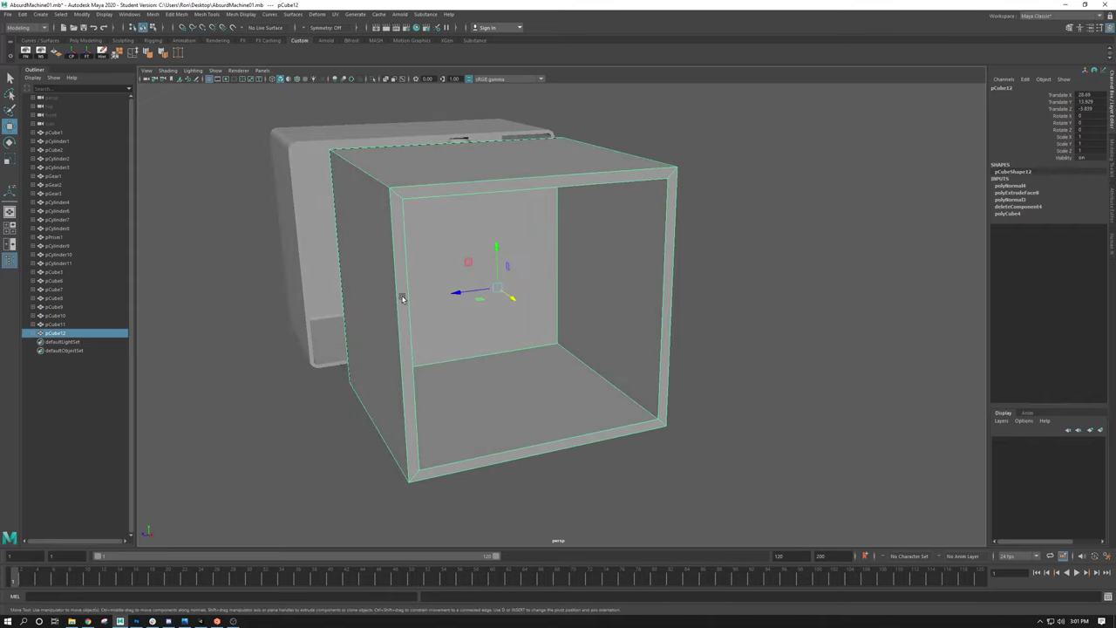
key(Delete)
Step: Frame the display box and examine the complete machine inside it from near and far
click(535, 294)
key(f)
alt+drag(535, 304, 638, 319)
scroll(659, 316, up, 3)
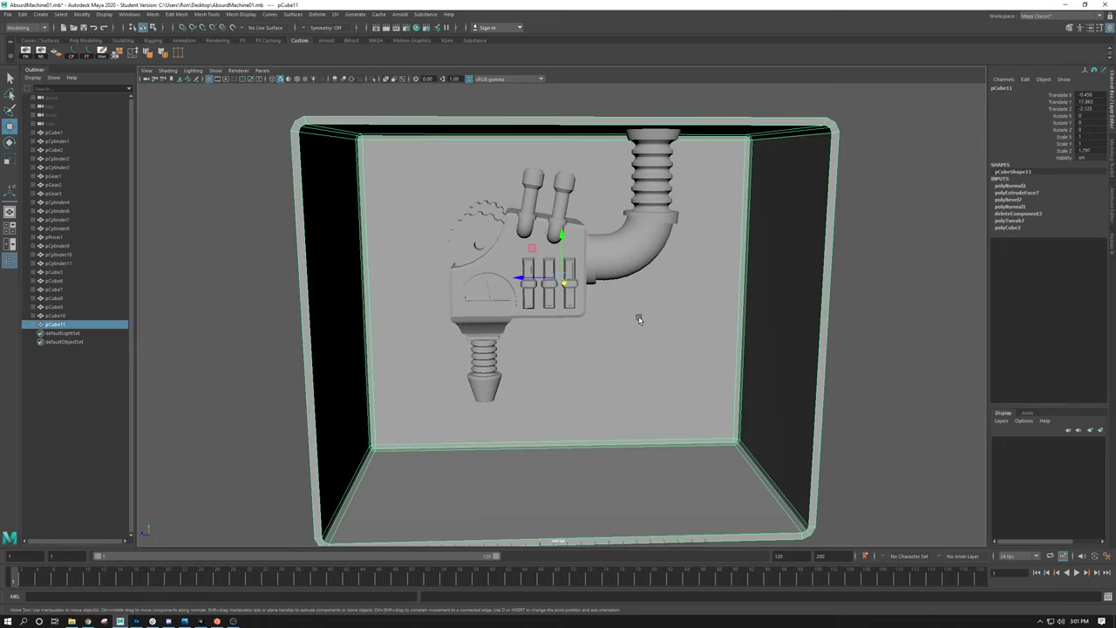
alt+middle_drag(638, 319, 530, 254)
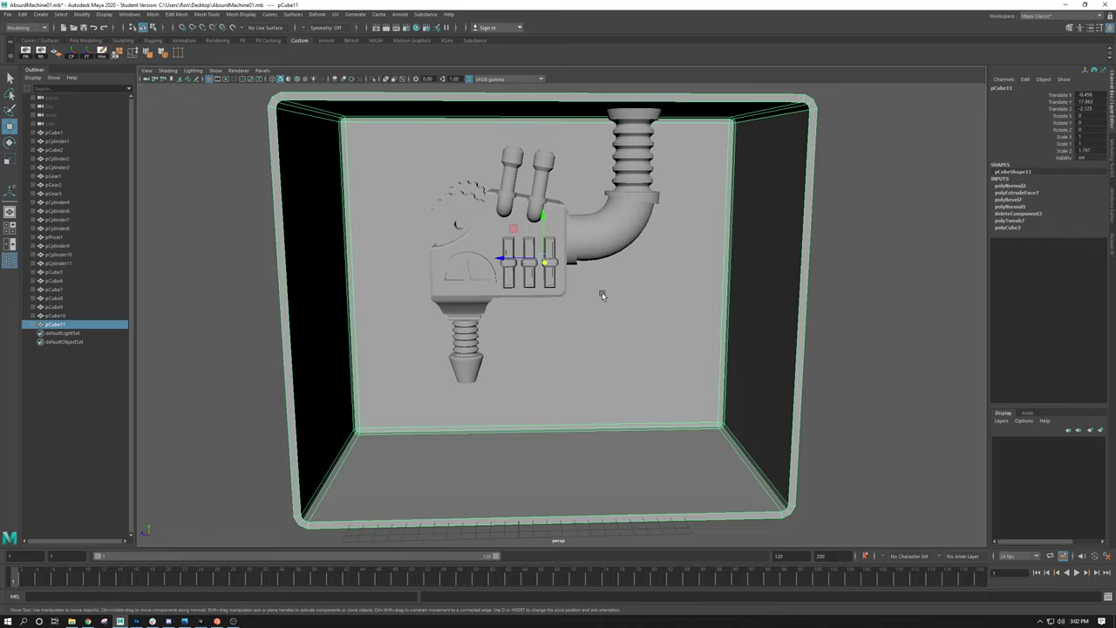
mouse_move(527, 226)
alt+mouse_down()
mouse_move(536, 245)
mouse_move(516, 235)
alt+mouse_up()
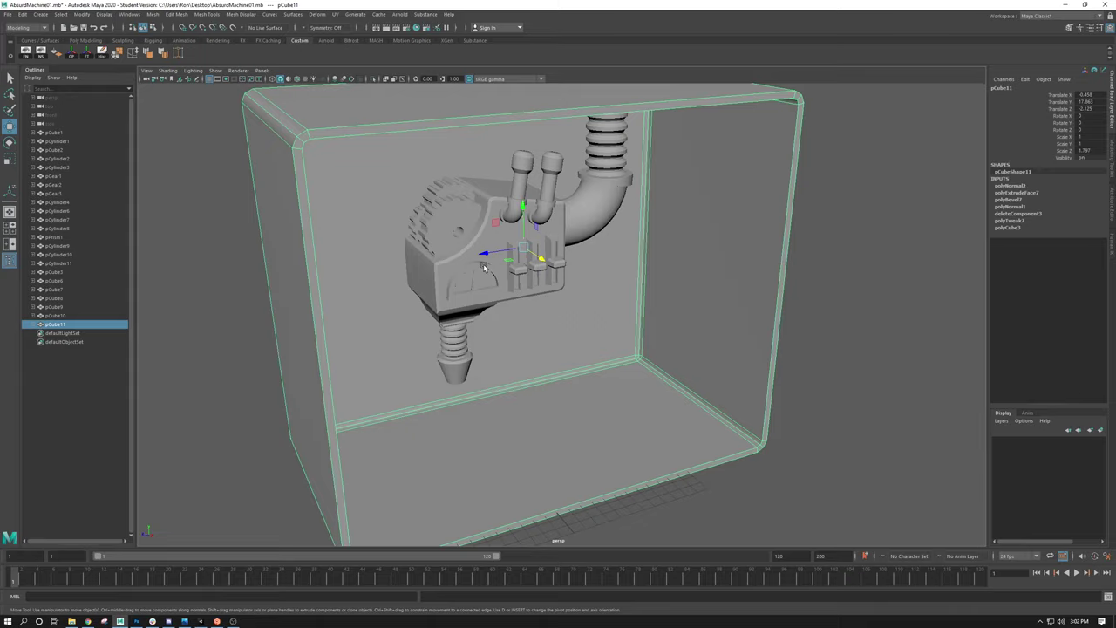
click(817, 261)
alt+drag(885, 385, 817, 334)
alt+right_drag(817, 334, 606, 300)
alt+drag(606, 301, 596, 310)
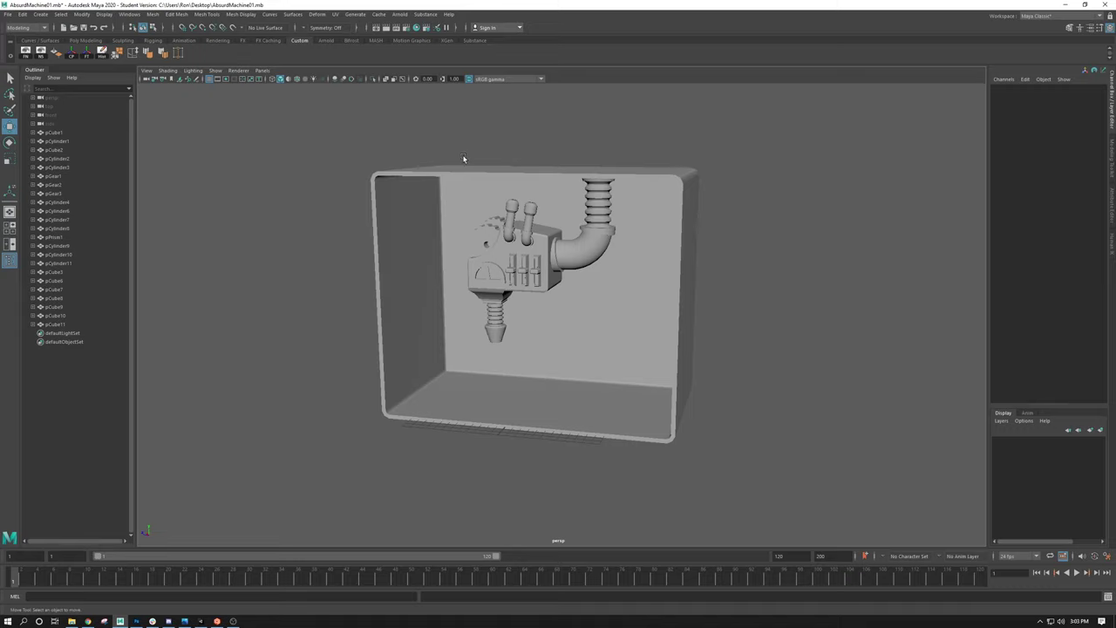
Step: Examine the machine inside the display box from several angles, picking out the elbow pipe and the main body
alt+right_drag(461, 182, 502, 228)
mouse_move(502, 228)
alt+mouse_down()
mouse_move(507, 242)
mouse_move(492, 229)
alt+mouse_up()
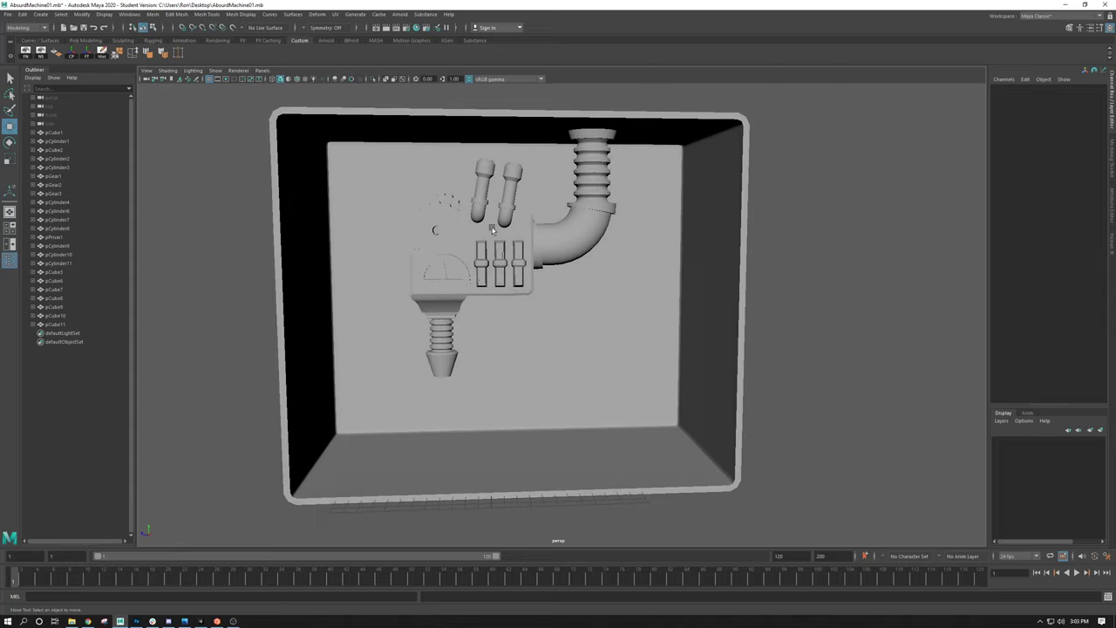
click(536, 236)
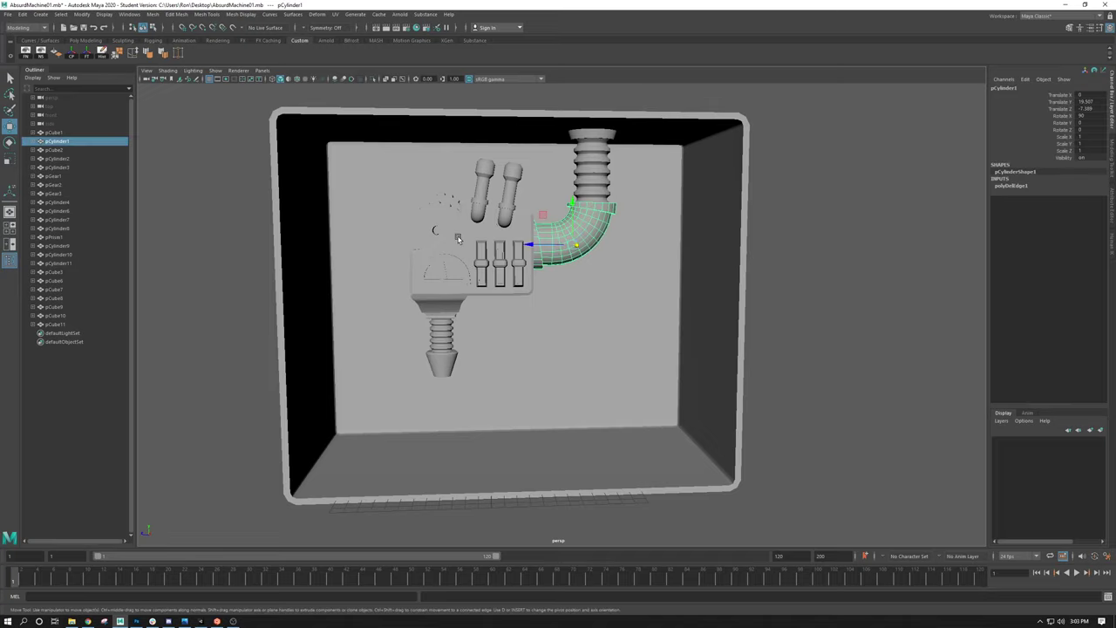
alt+drag(821, 242, 554, 293)
alt+drag(589, 258, 593, 251)
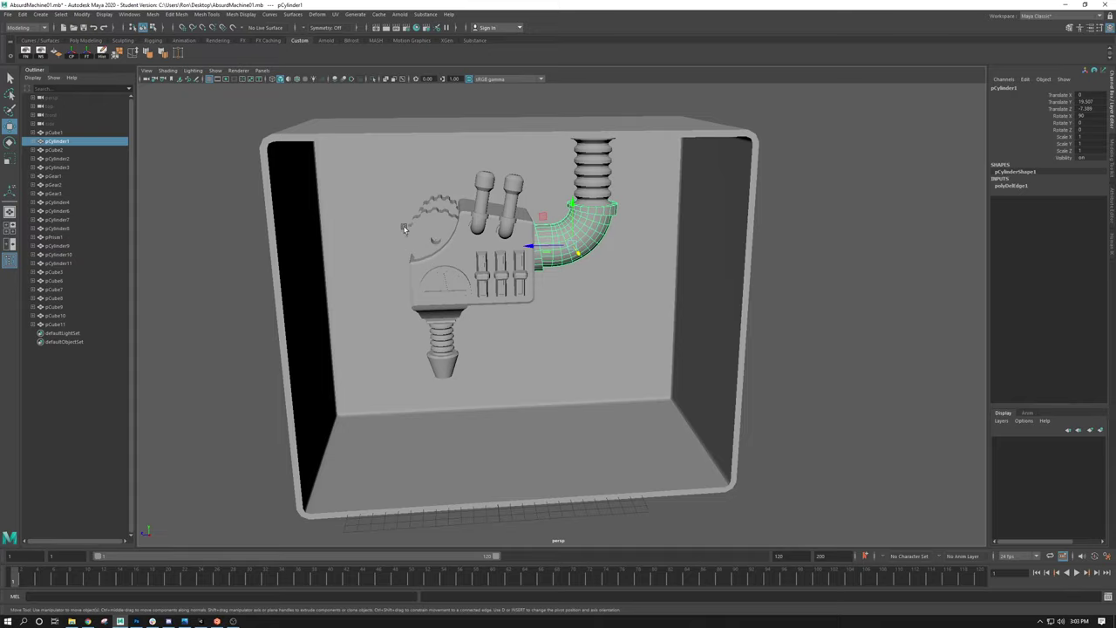
alt+drag(404, 229, 433, 227)
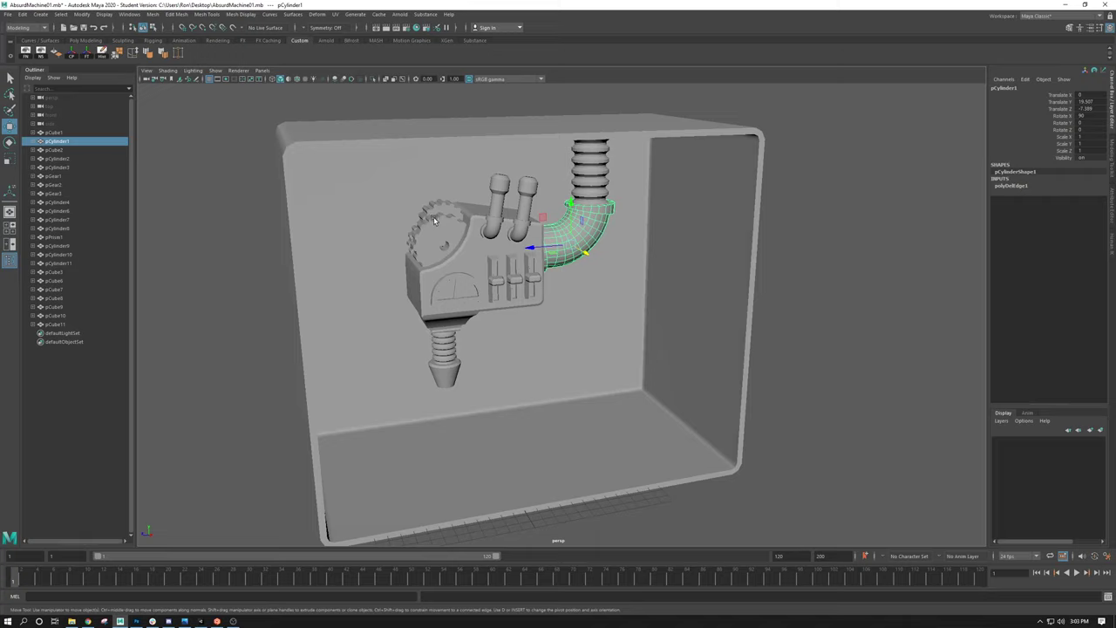
click(486, 243)
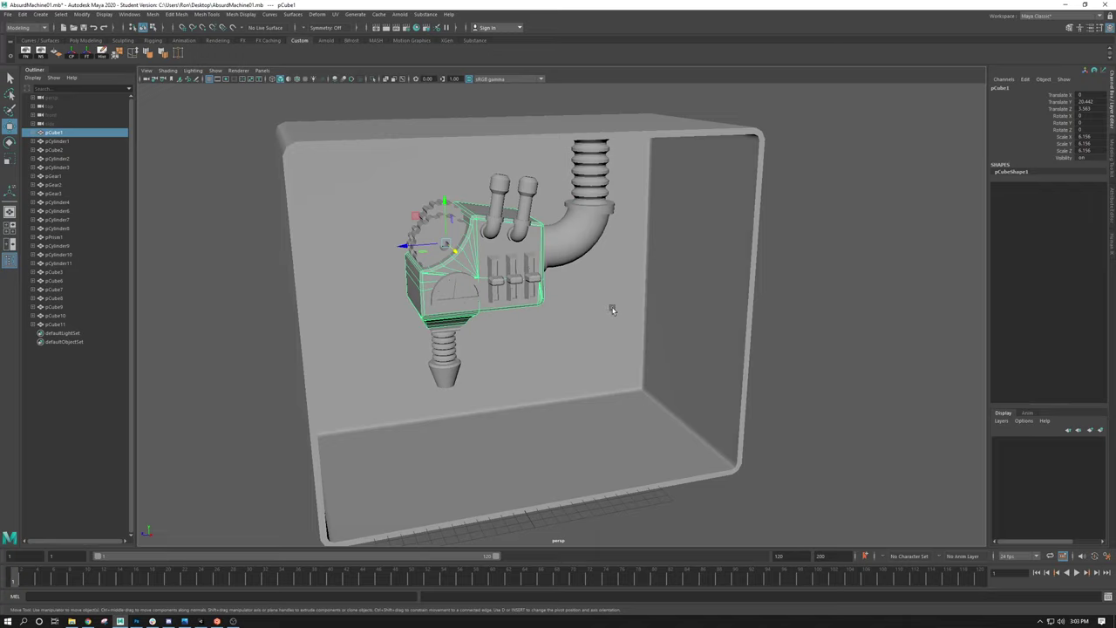
alt+drag(610, 306, 592, 287)
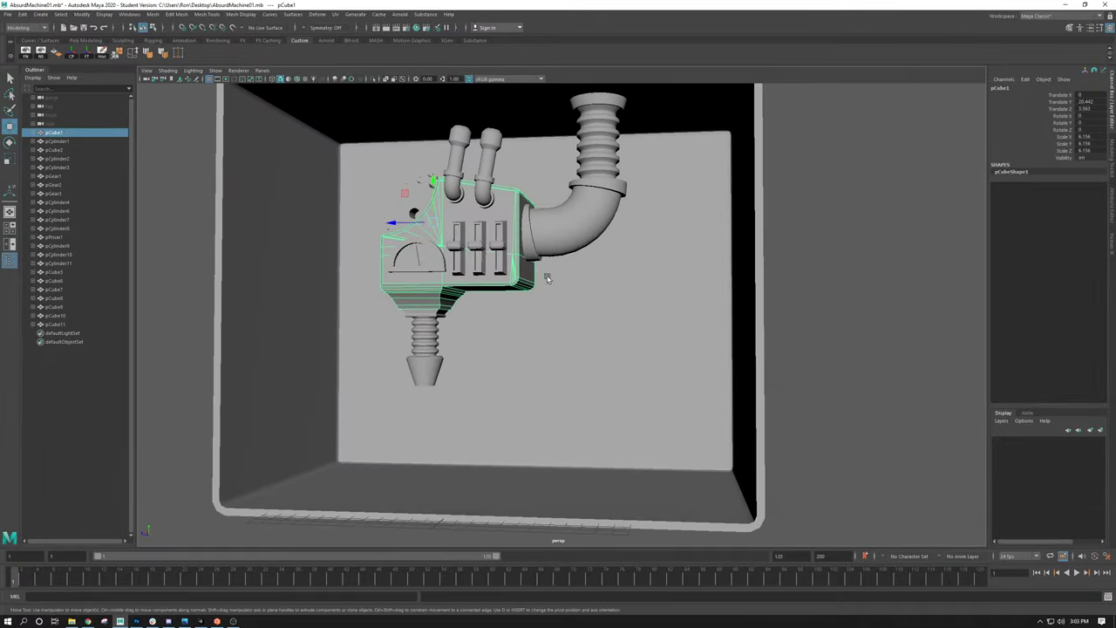
alt+drag(525, 276, 547, 216)
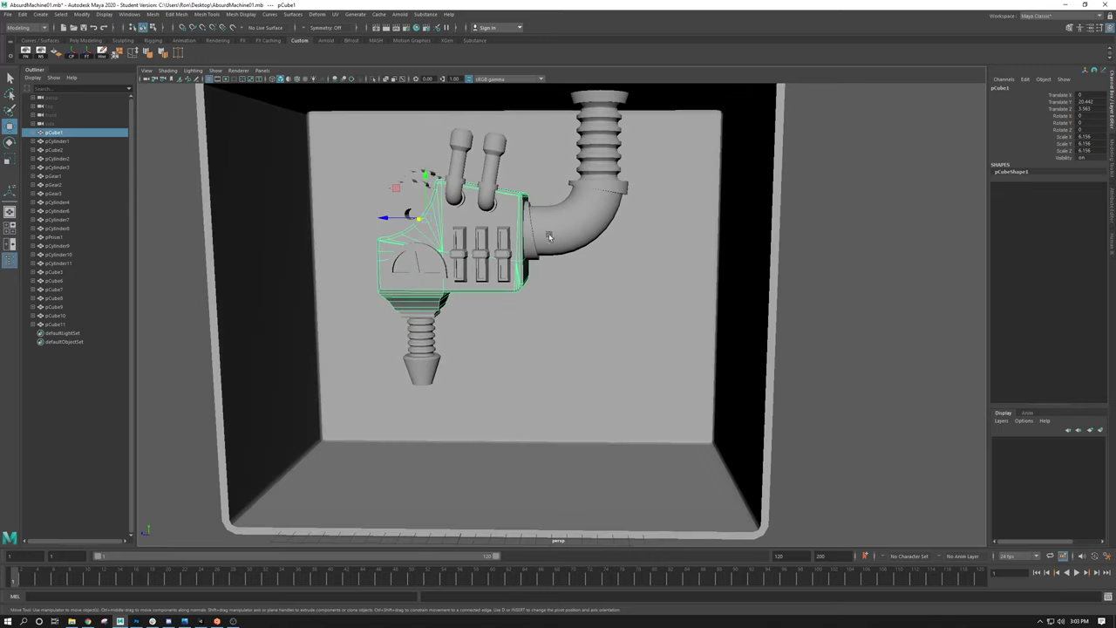
Step: Assign a new Blinn material to the elbow pipe and clear the selection to show its shading
click(549, 248)
scroll(504, 225, up, 5)
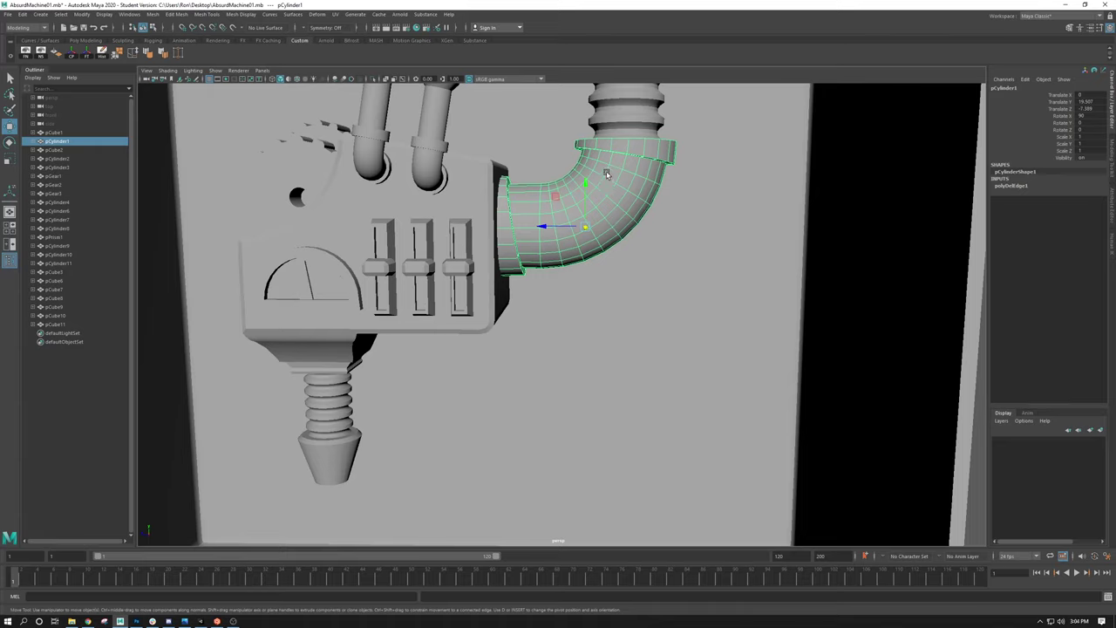
right_drag(561, 215, 573, 449)
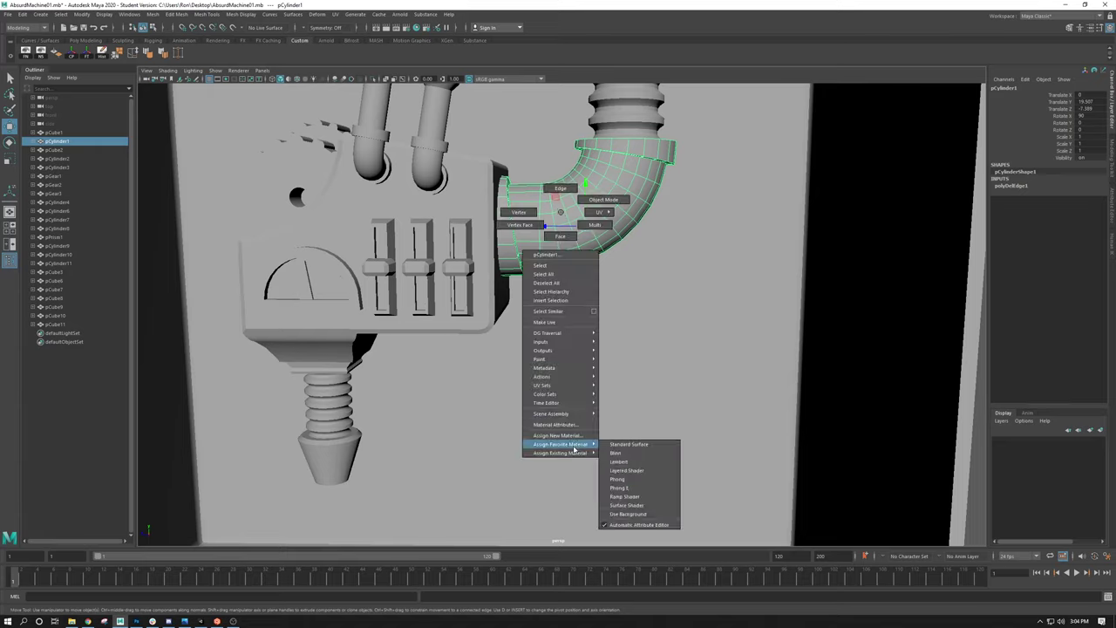
right_drag(574, 449, 614, 454)
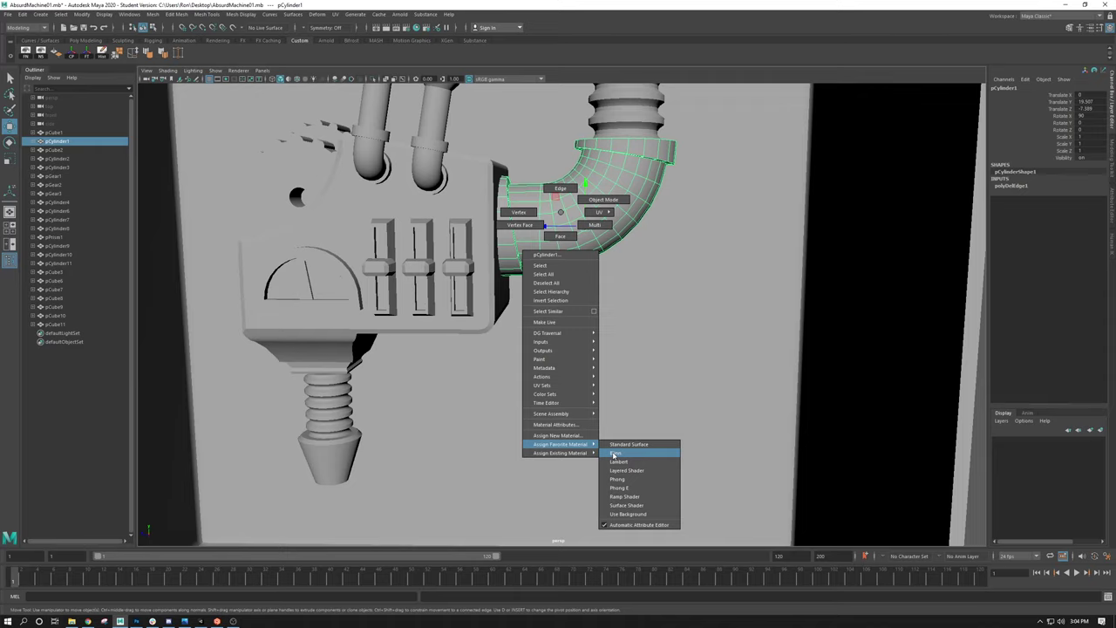
click(613, 452)
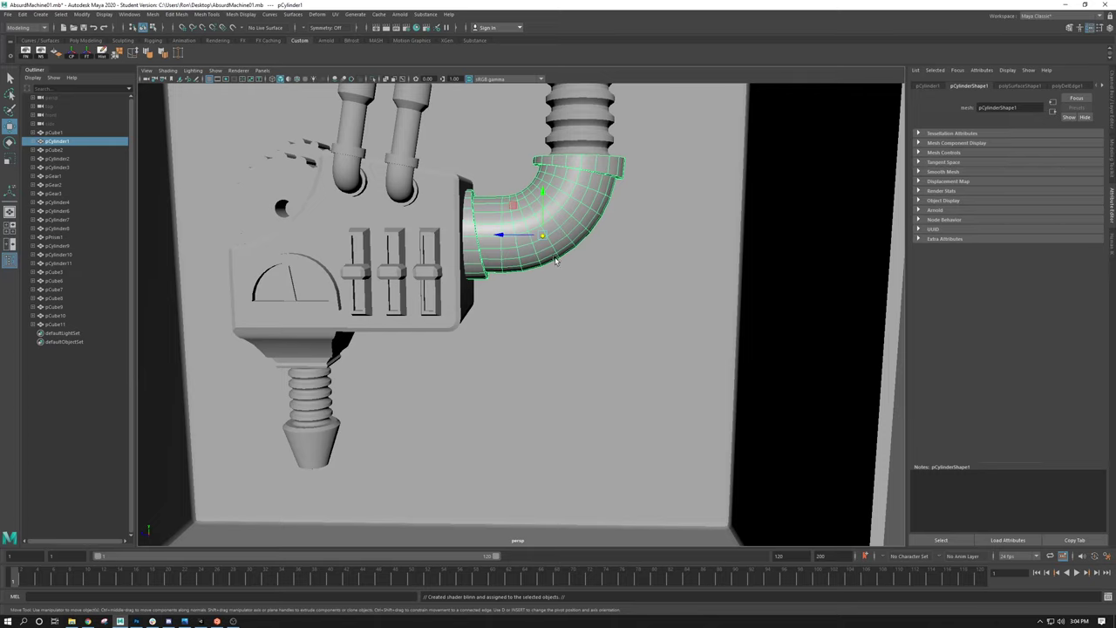
scroll(697, 374, down, 3)
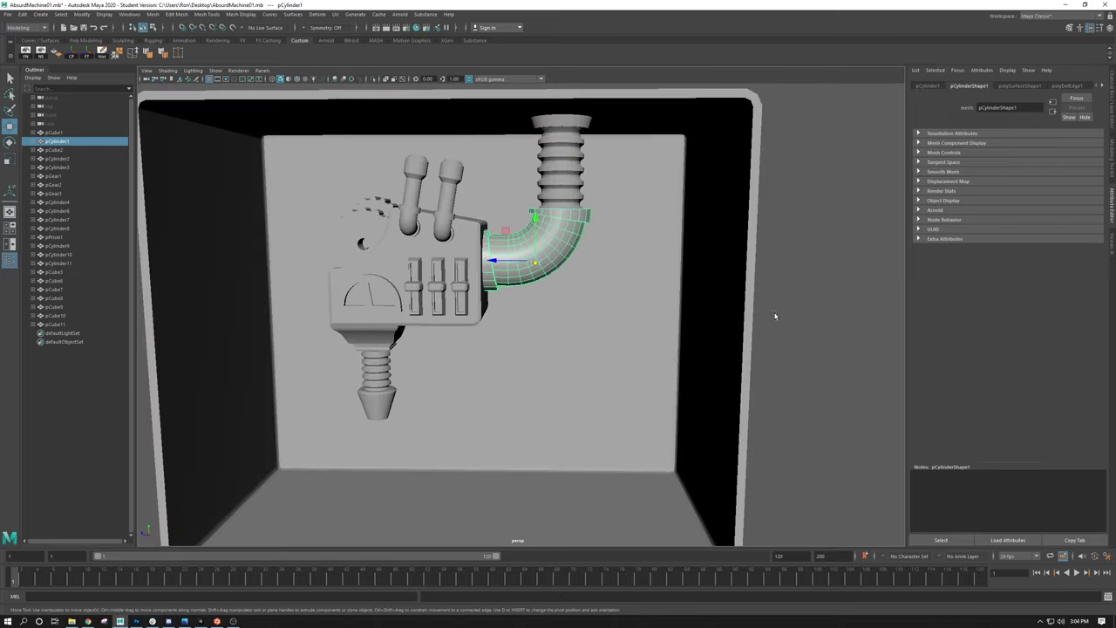
click(841, 301)
Step: Inspect the elbow pipe's transform channels, node attributes and construction history
alt+drag(551, 236, 595, 262)
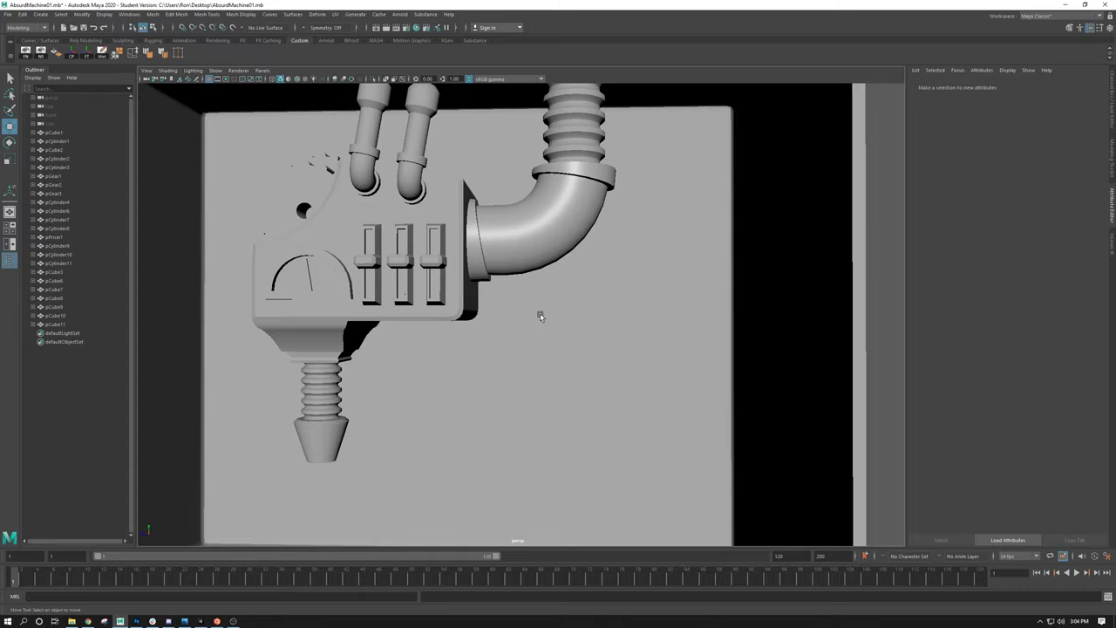
click(551, 228)
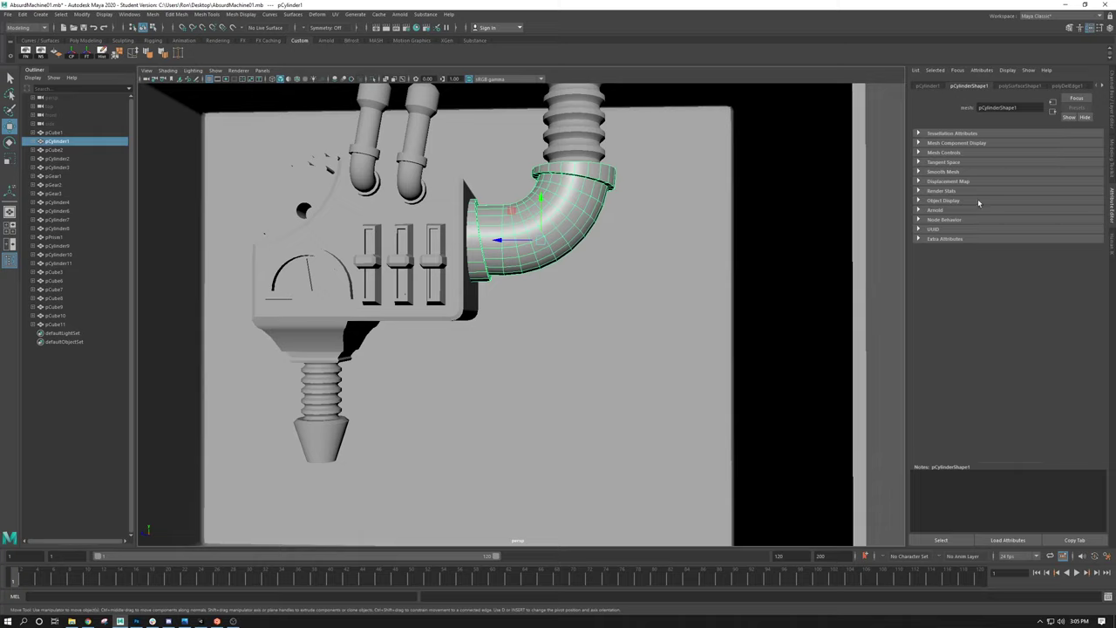
click(1110, 29)
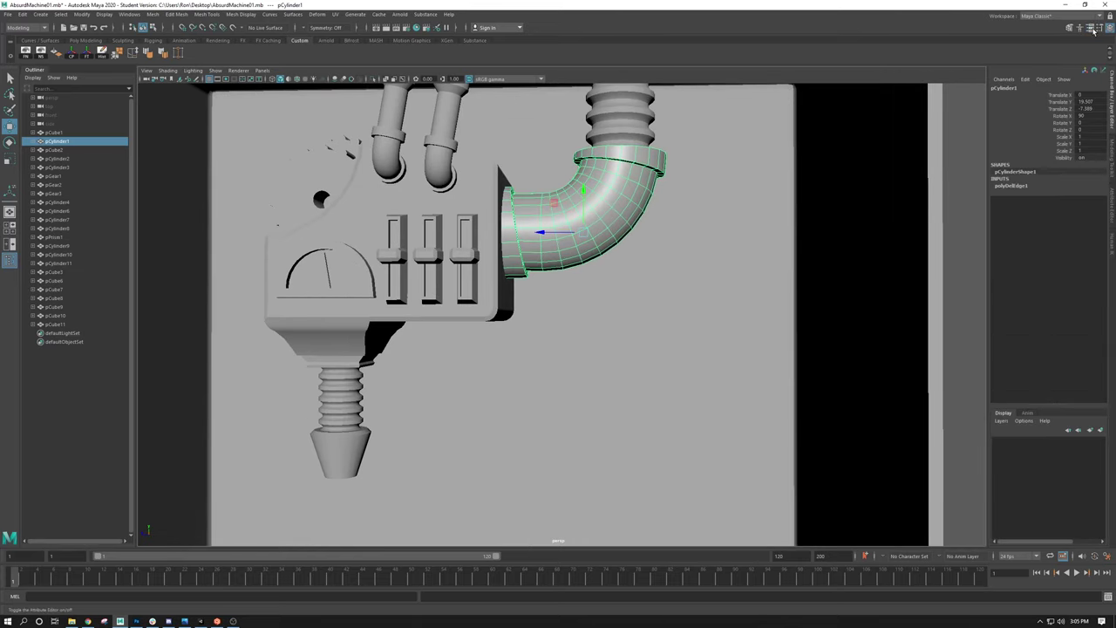
click(1090, 29)
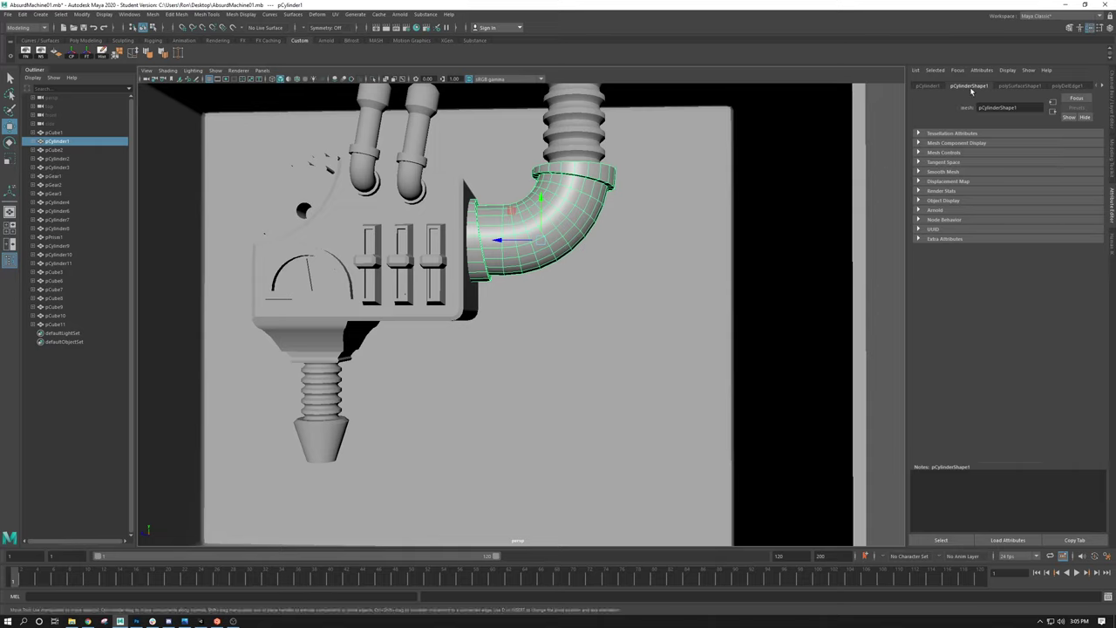
click(1111, 96)
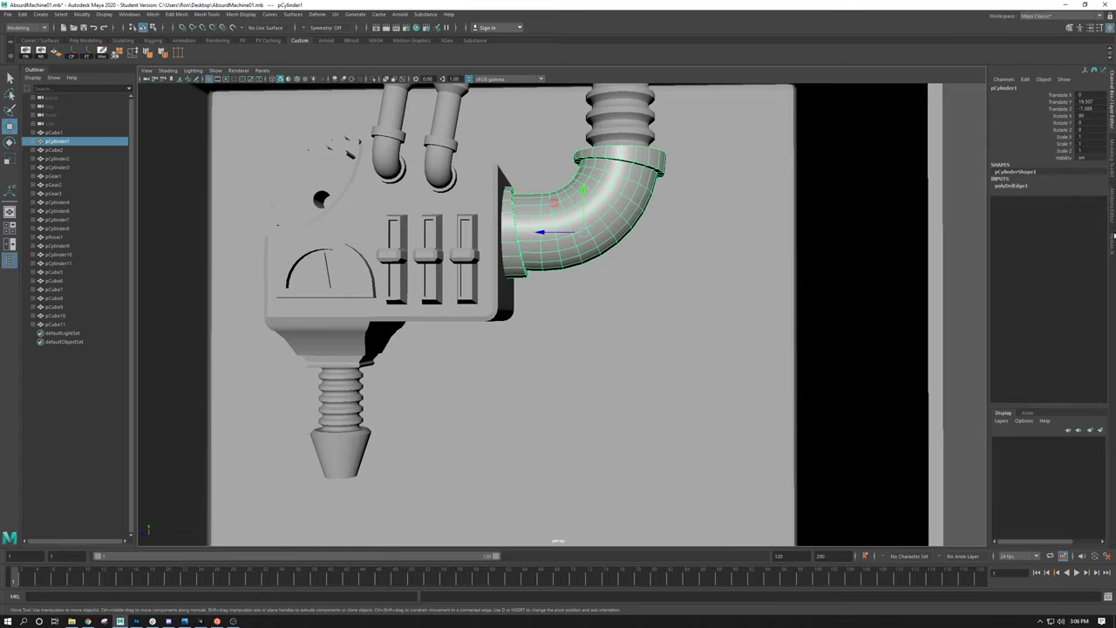
click(1113, 231)
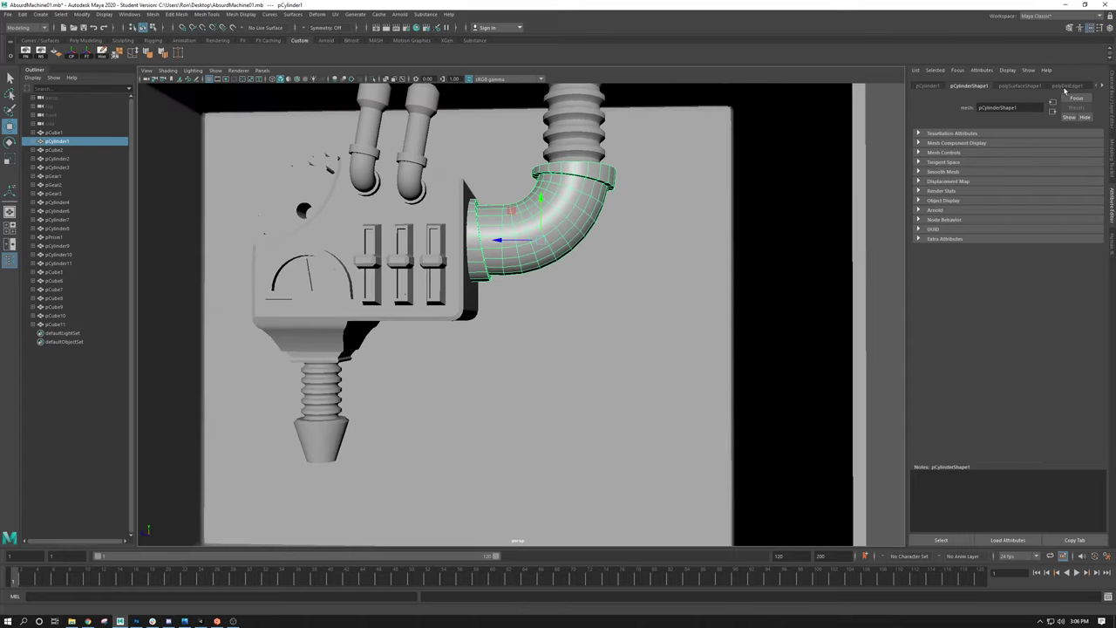
click(1103, 86)
click(1096, 86)
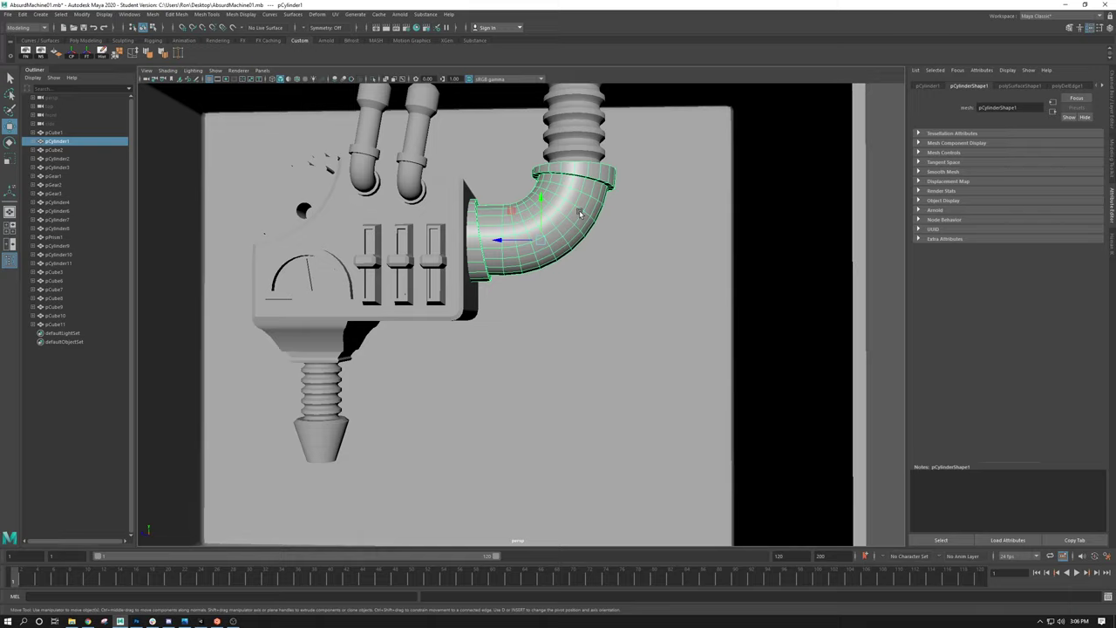
Step: Select the display box with all machine parts and delete the construction history of every object in the scene
scroll(580, 214, down, 6)
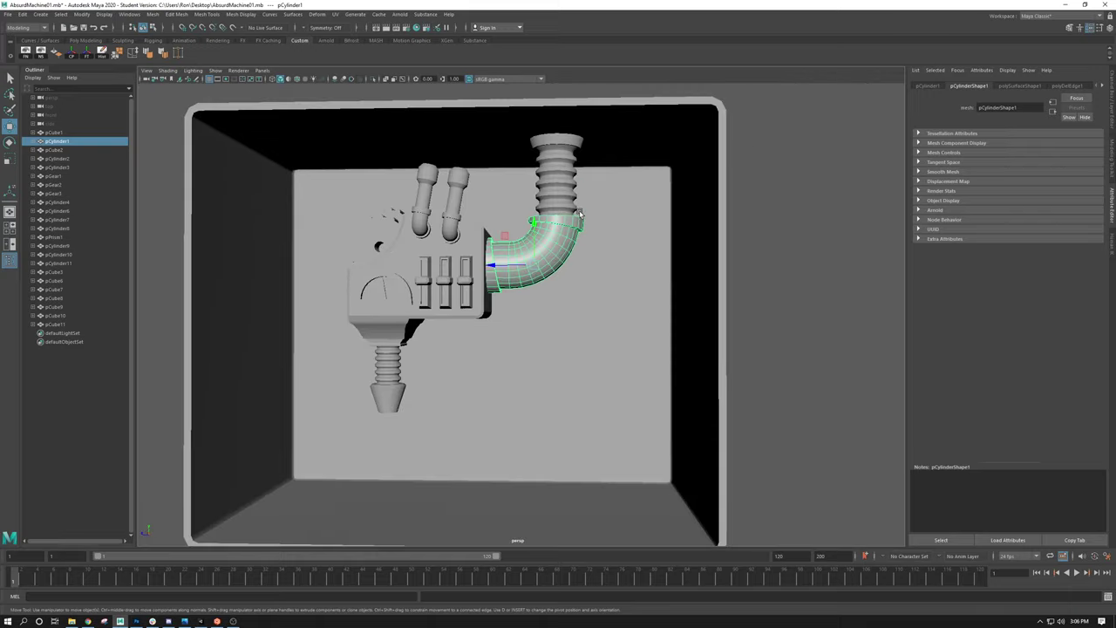
drag(726, 98, 193, 515)
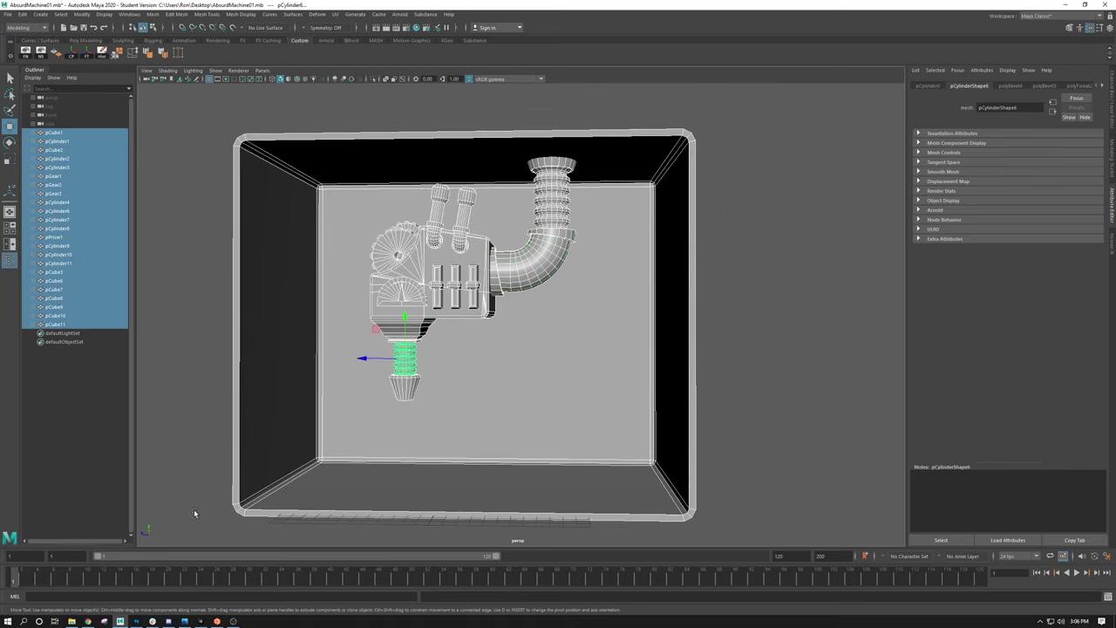
click(23, 15)
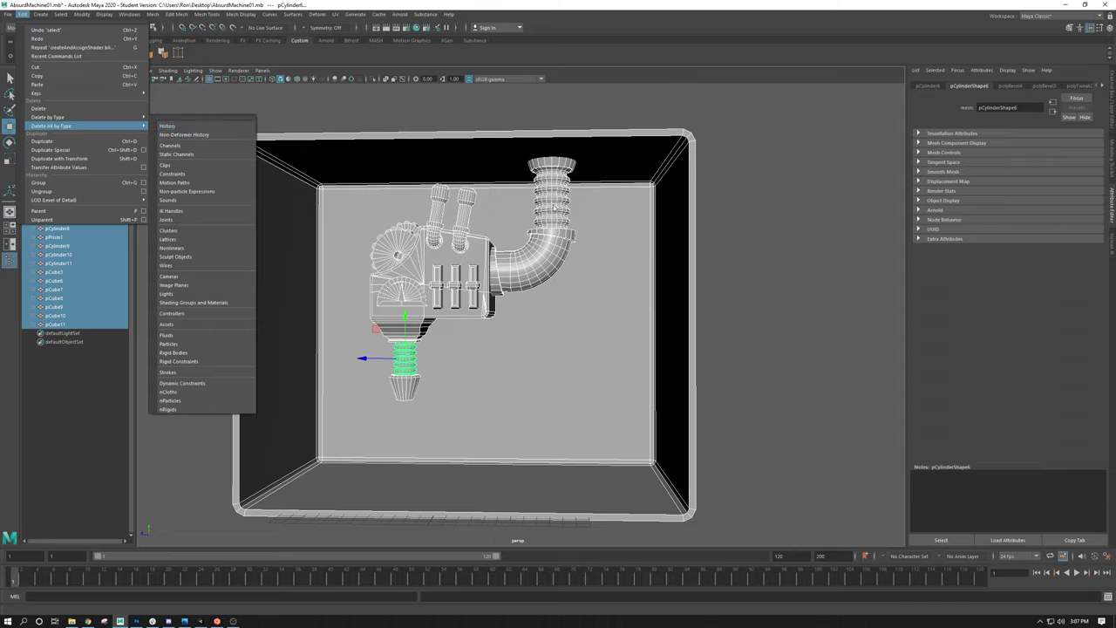
click(200, 129)
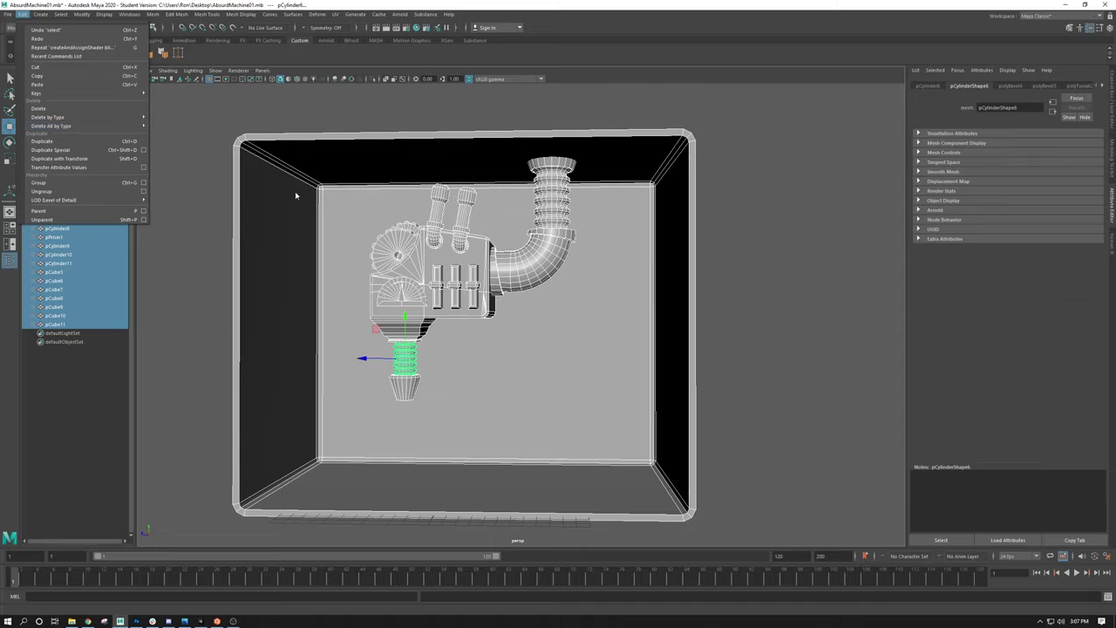
mouse_move(62, 117)
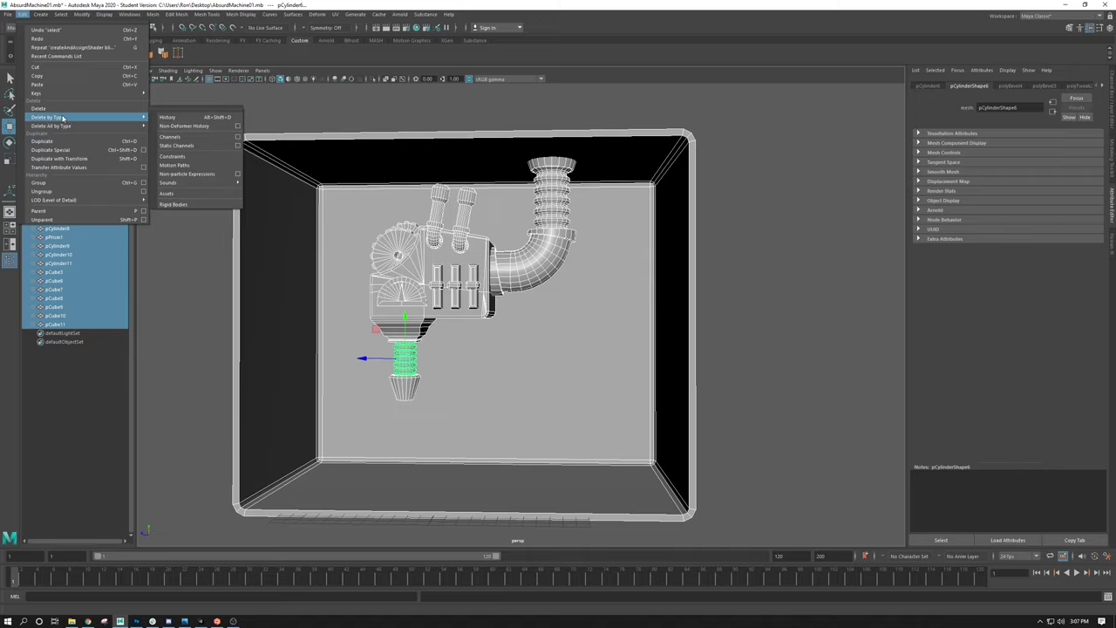
mouse_move(137, 131)
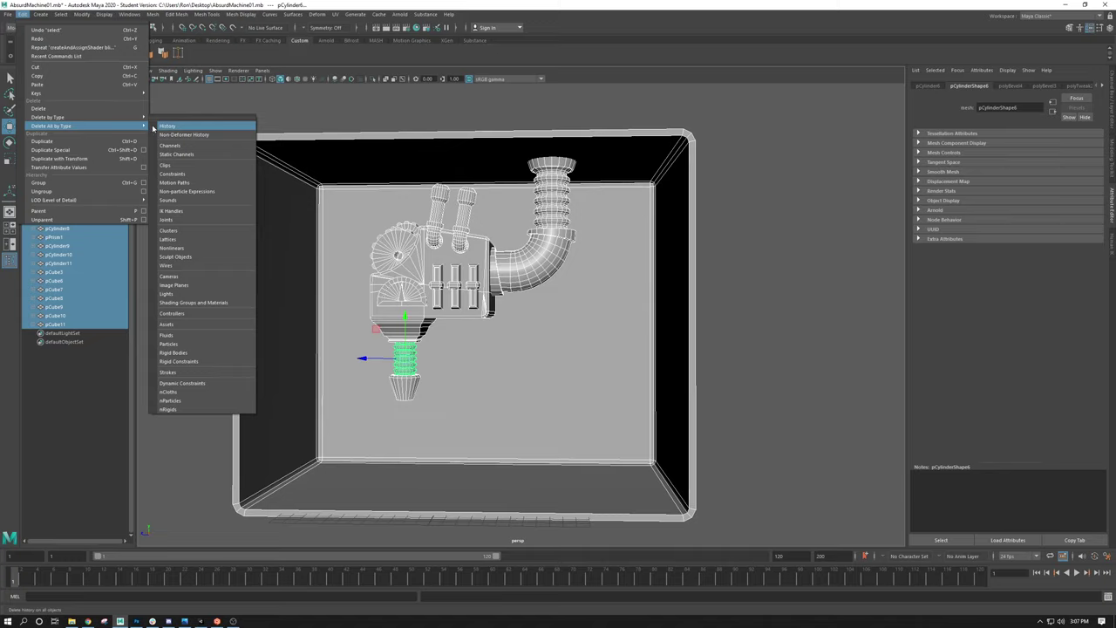
click(164, 127)
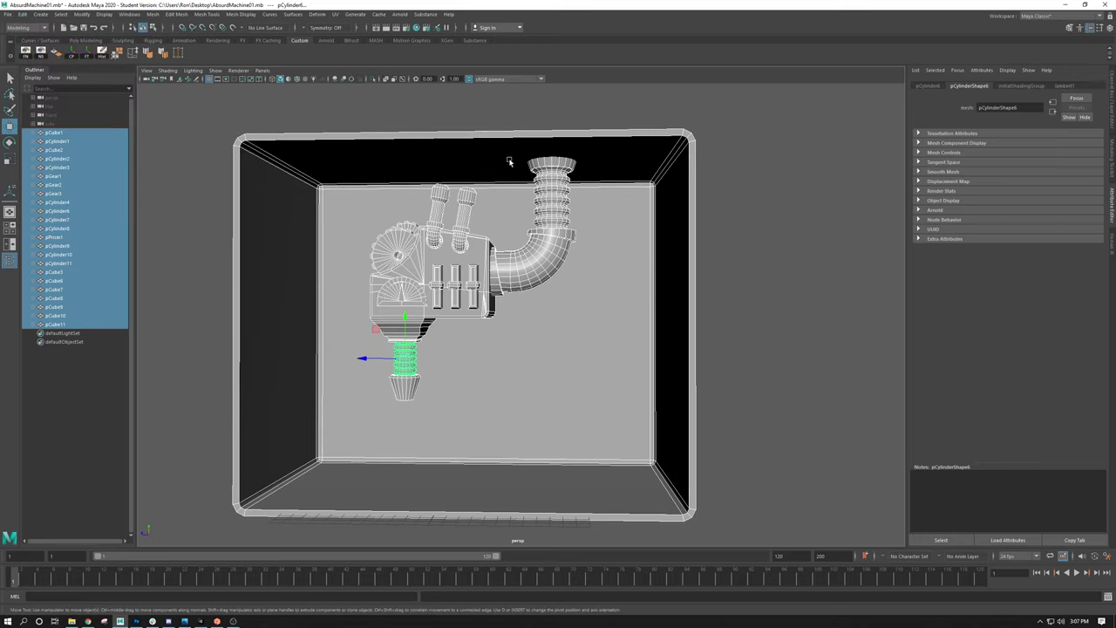
Step: Select the elbow pipe on its own and check its channels and inputs for construction history
scroll(579, 246, up, 5)
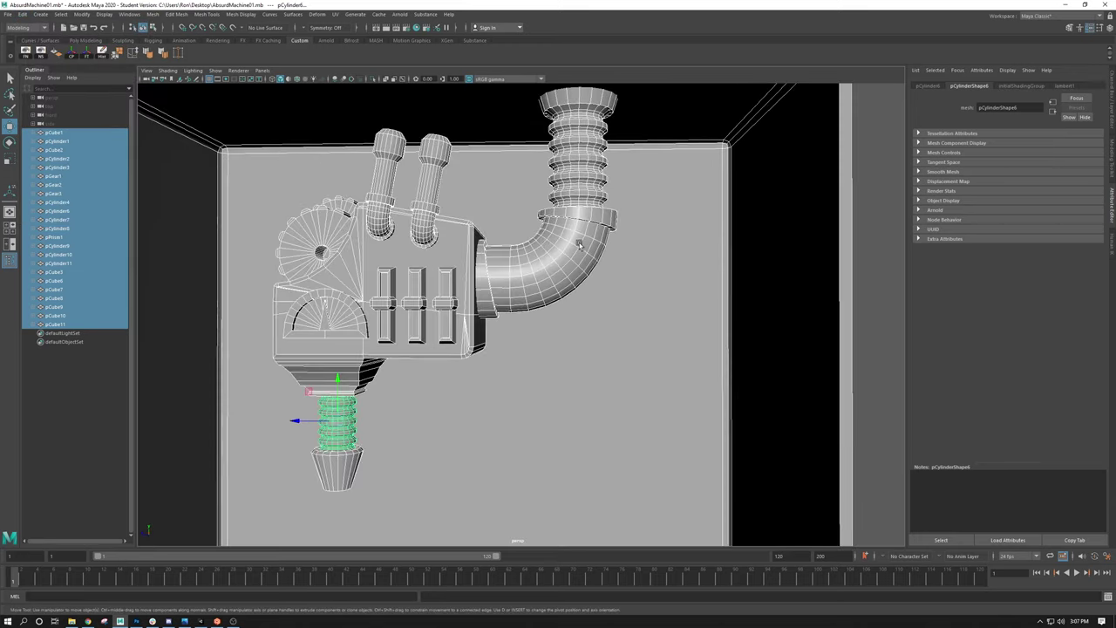
click(579, 246)
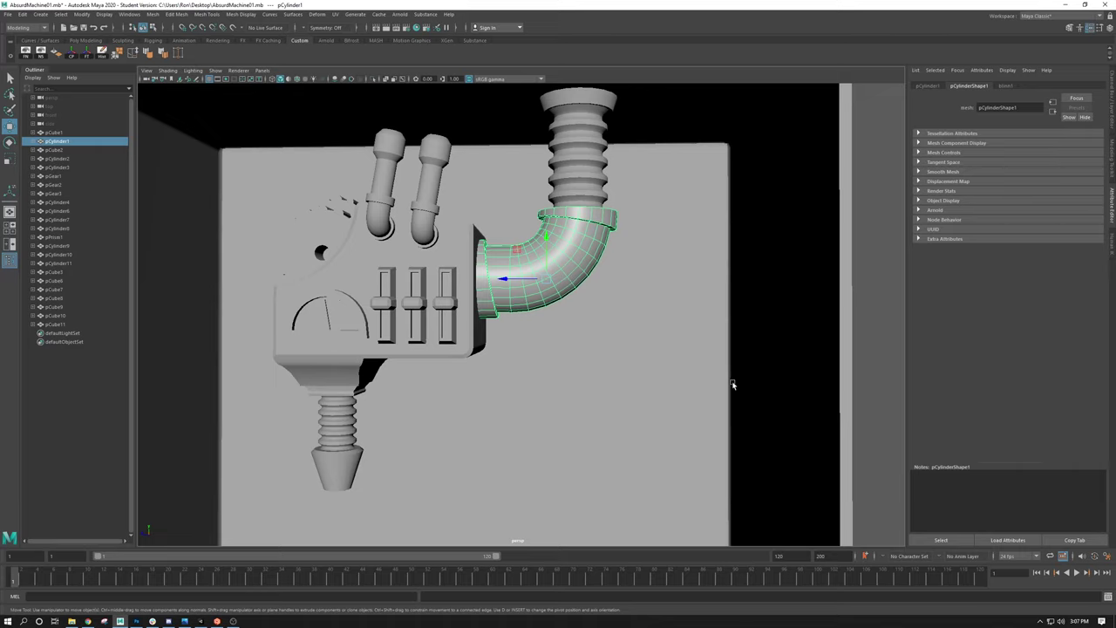
alt+right_drag(642, 419, 416, 337)
alt+drag(416, 338, 387, 460)
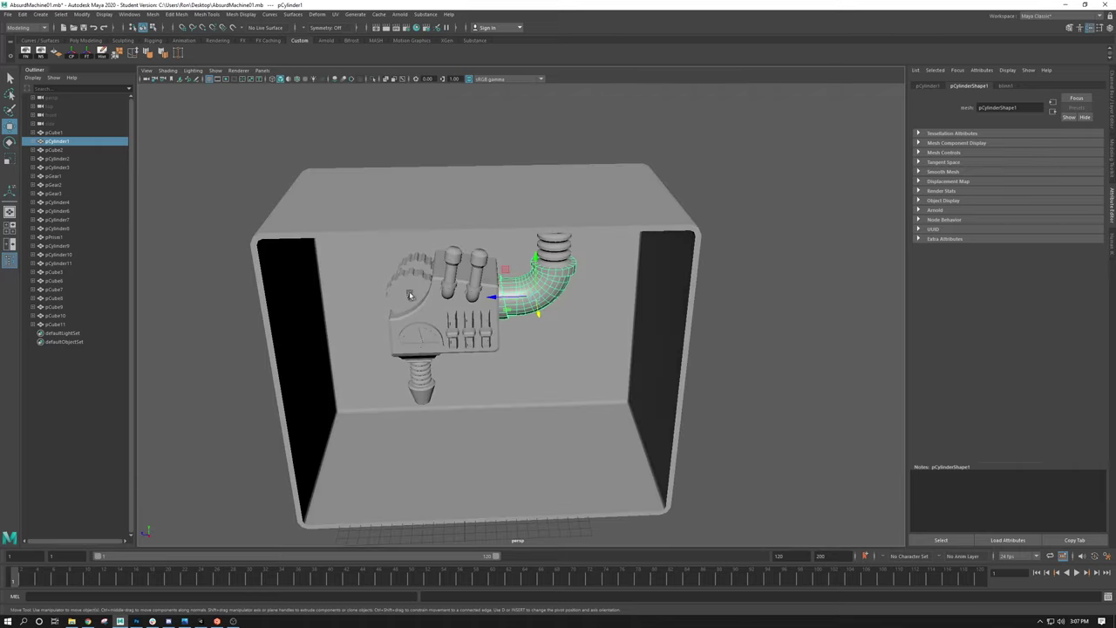
scroll(387, 460, up, 5)
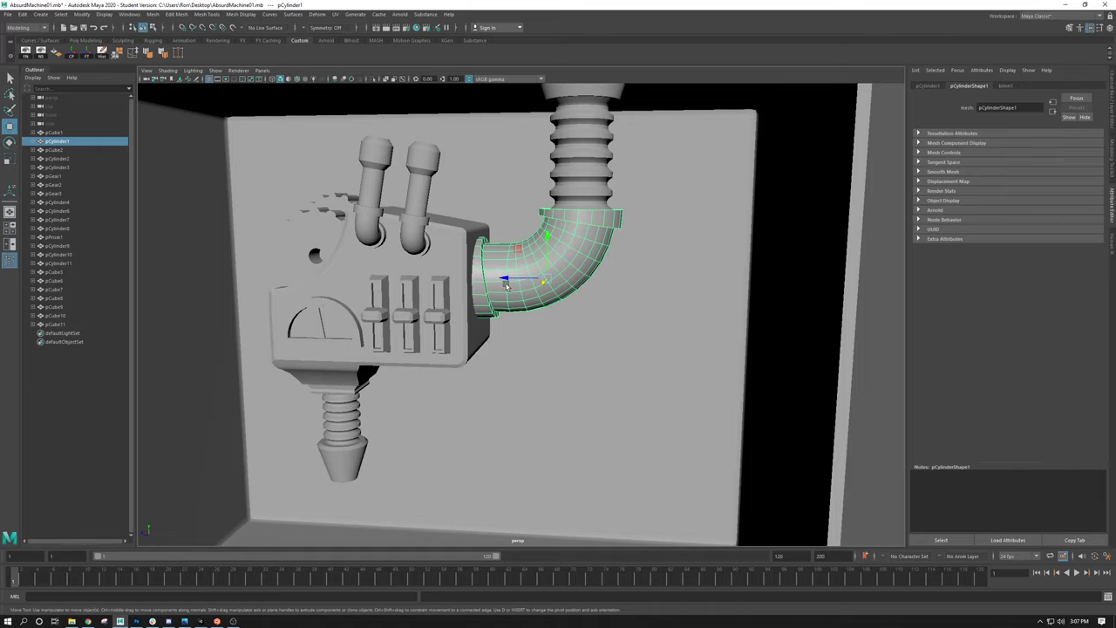
click(1107, 112)
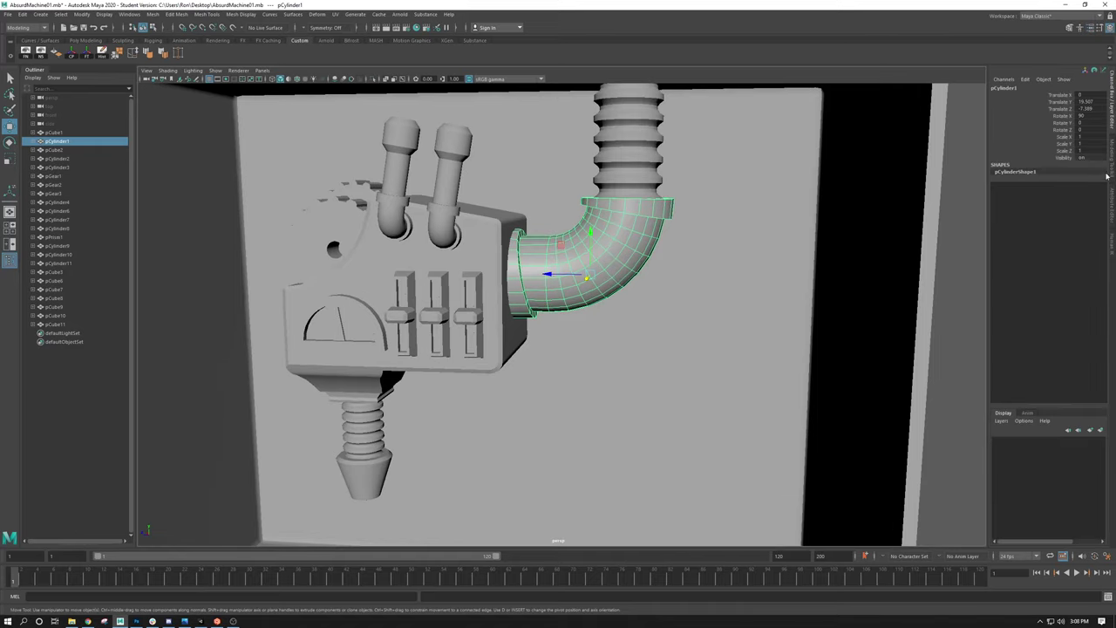
click(1112, 201)
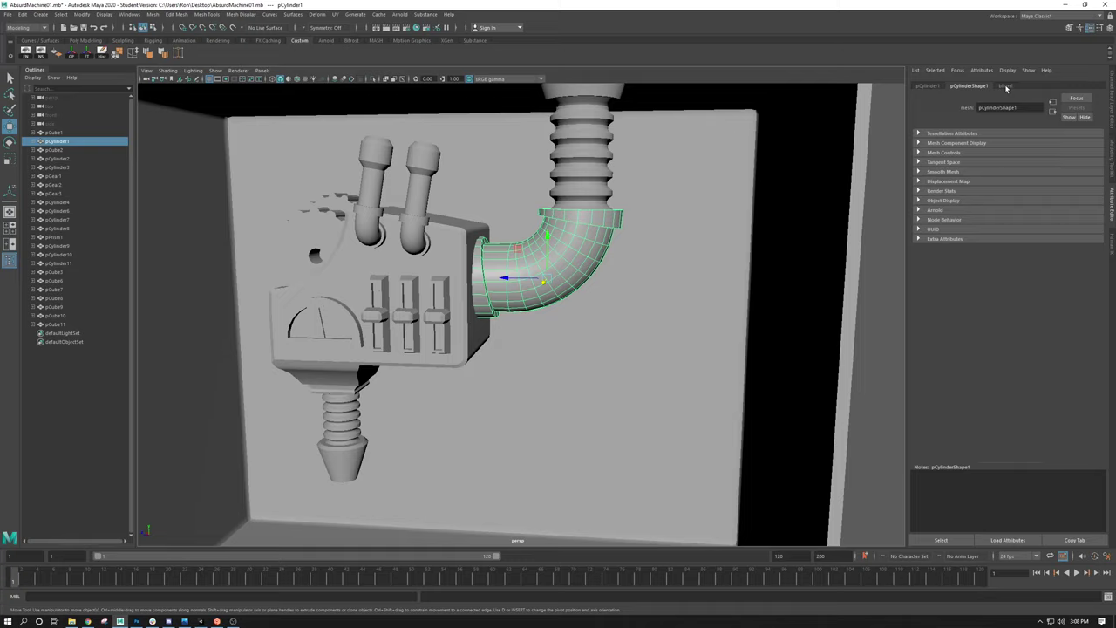
Step: Review the elbow pipe's transform and shape attributes and show the attributes of its Blinn material
click(1005, 86)
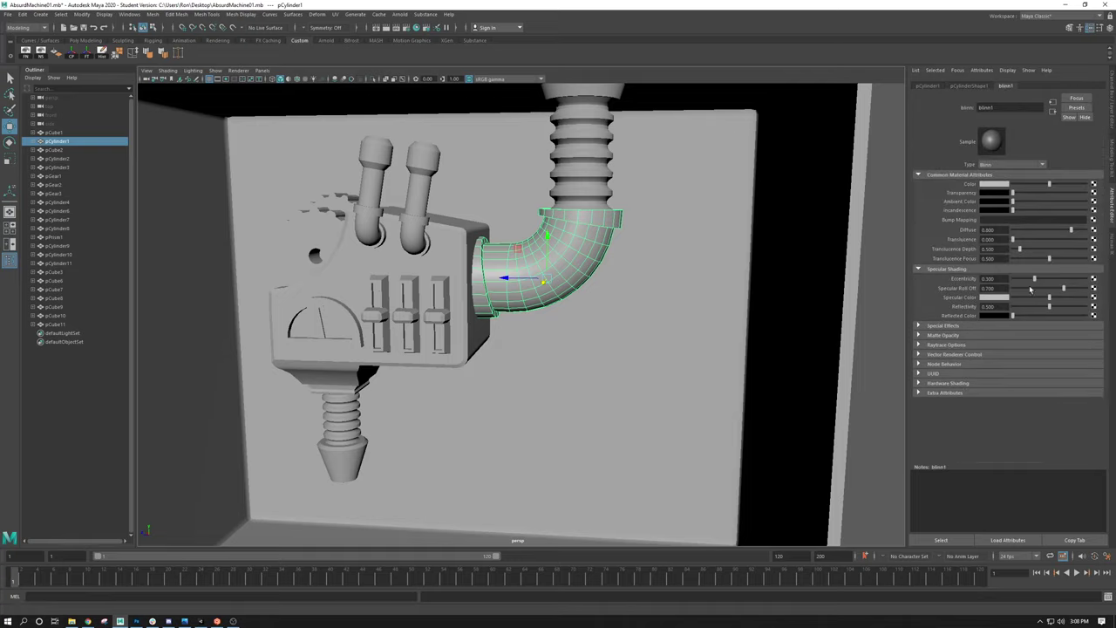
click(966, 86)
click(928, 86)
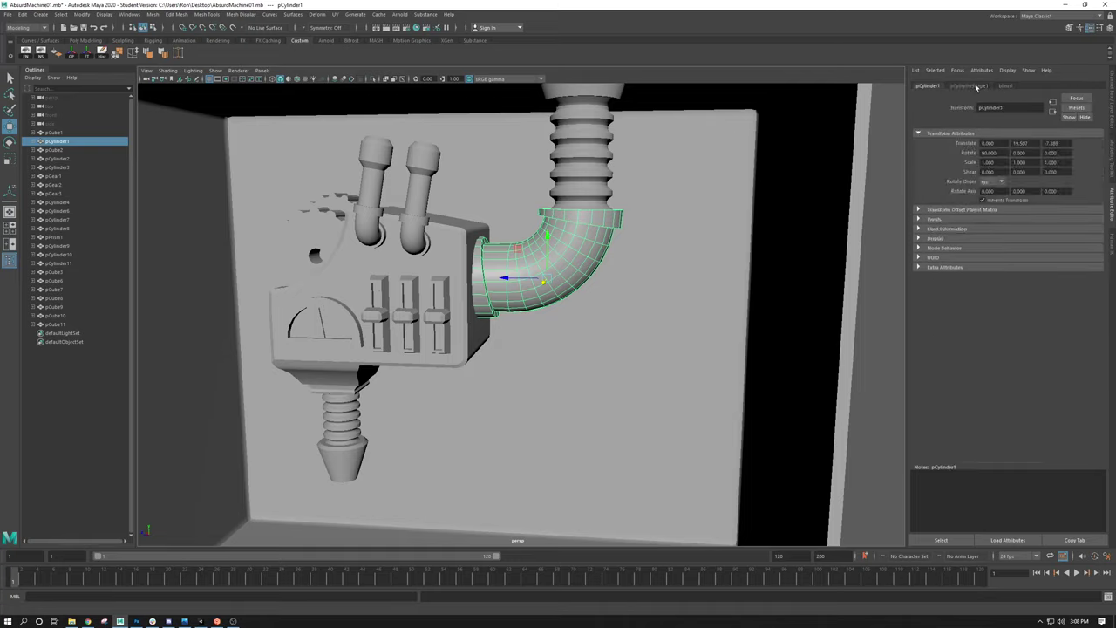
click(968, 86)
click(1005, 87)
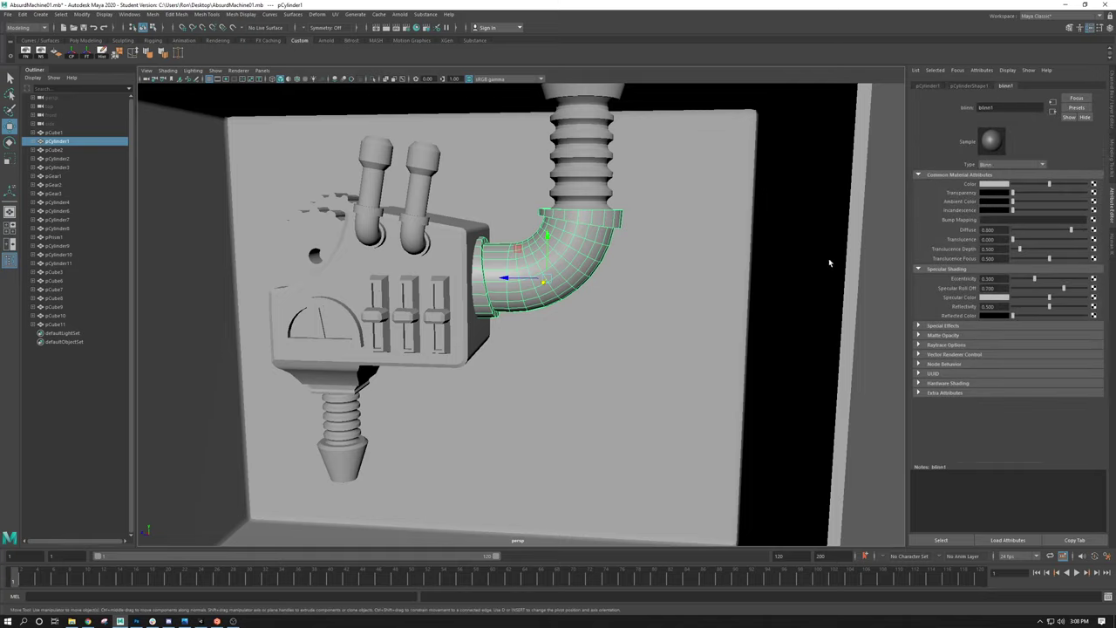
Step: Reselect the elbow pipe, open its Blinn material attributes and set the base color to a medium blue
click(702, 308)
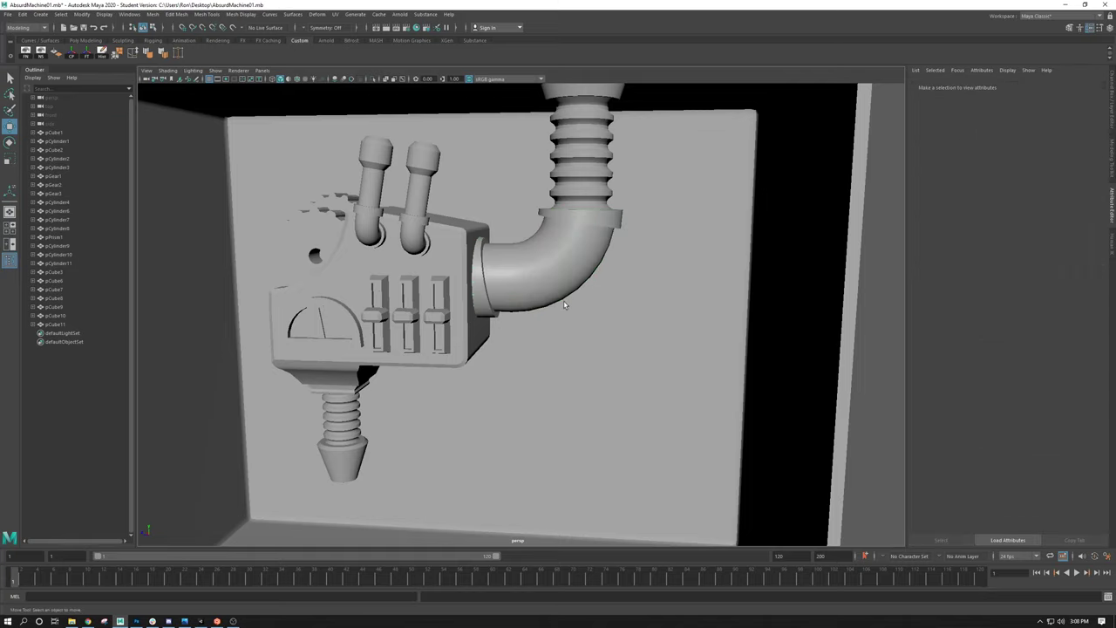
click(547, 275)
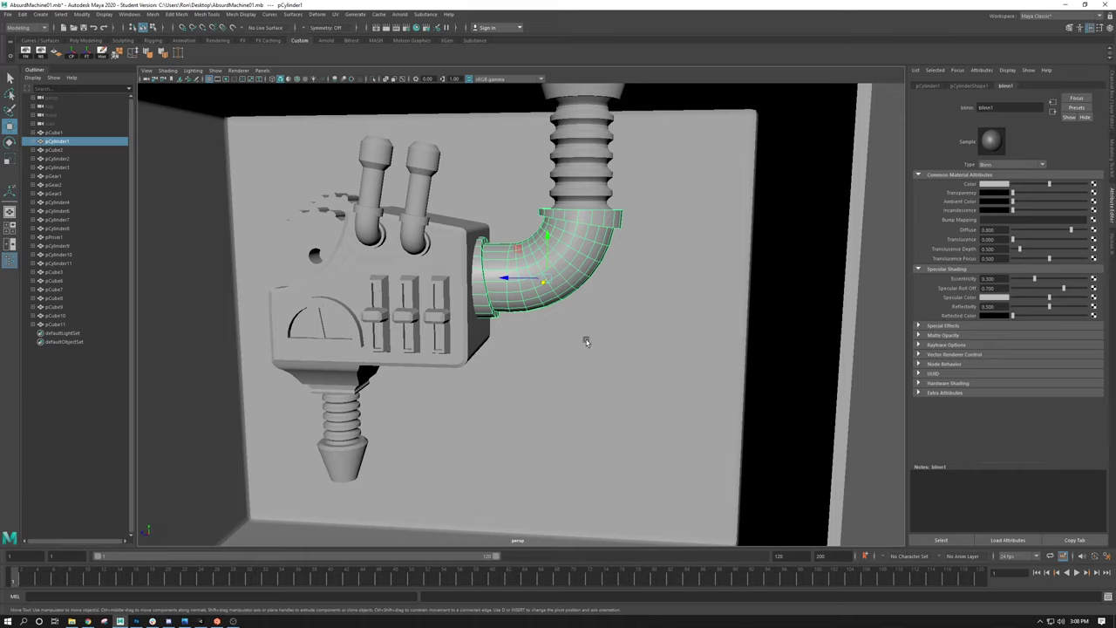
right_click(563, 247)
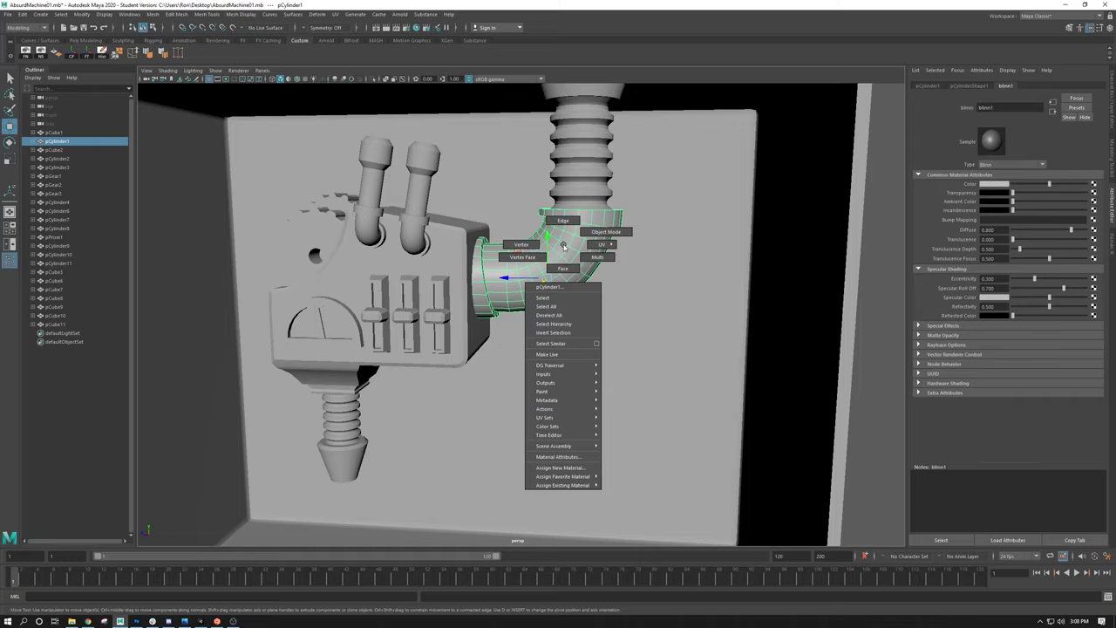
click(581, 460)
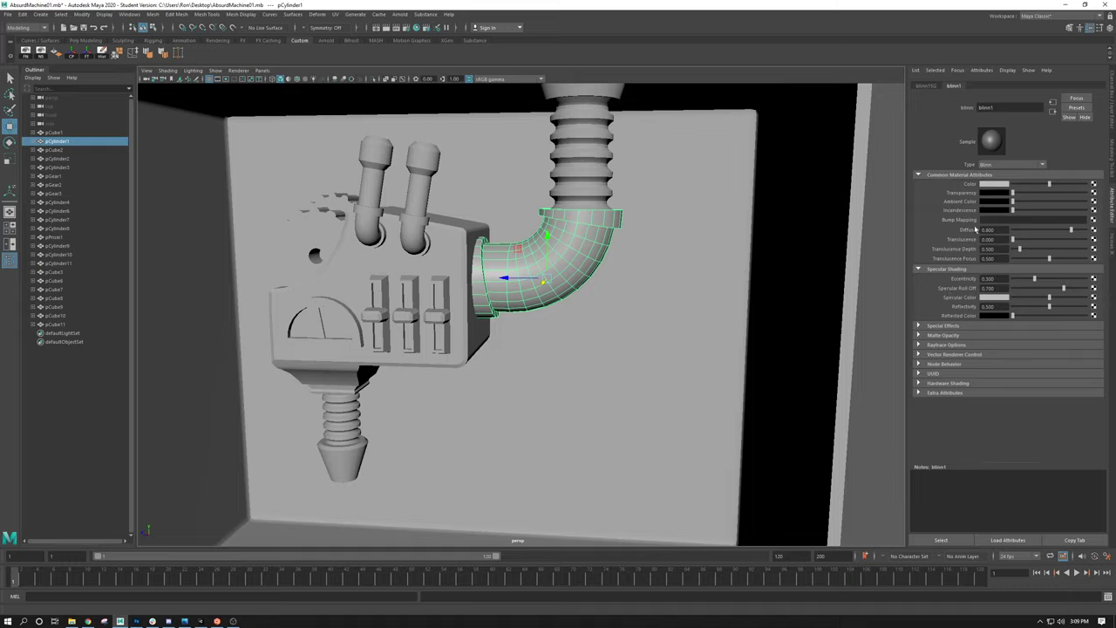
click(991, 185)
drag(1037, 199, 1060, 199)
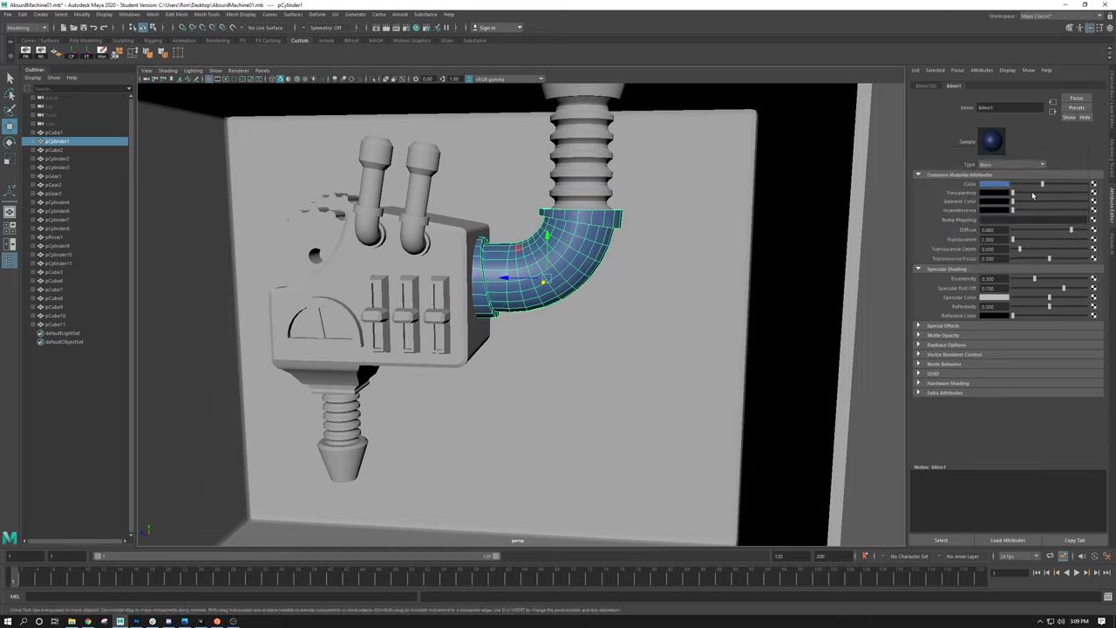
drag(1023, 195, 980, 192)
Step: Set the elbow pipe's Blinn eccentricity to 0.572 and specular roll off to 0.681, and examine the highlight up close
click(443, 258)
alt+drag(443, 258, 504, 286)
click(505, 286)
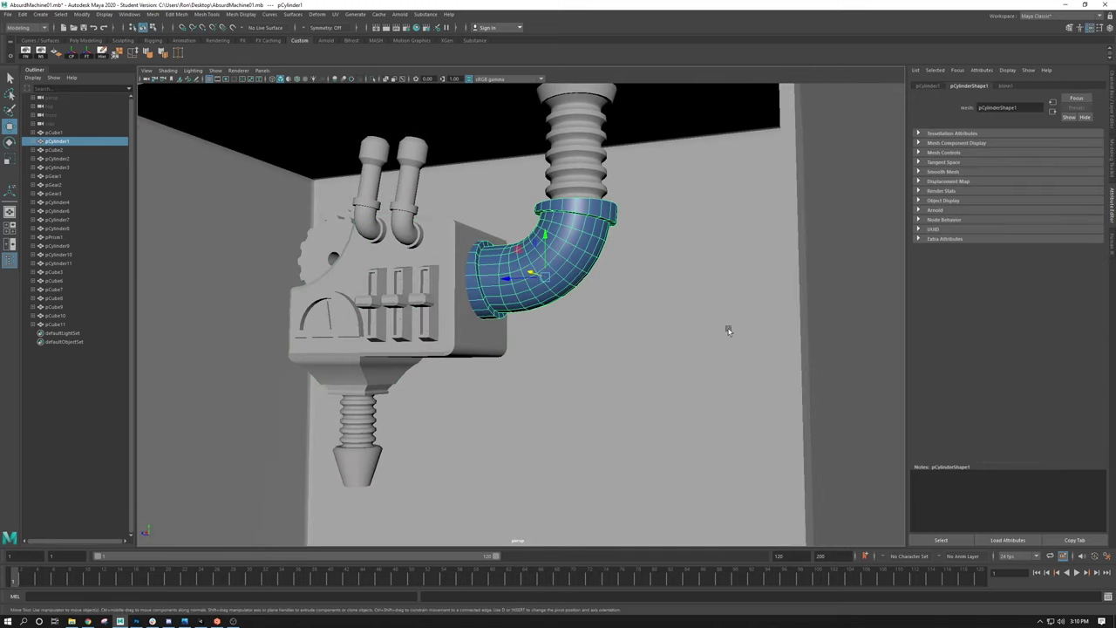
click(1004, 87)
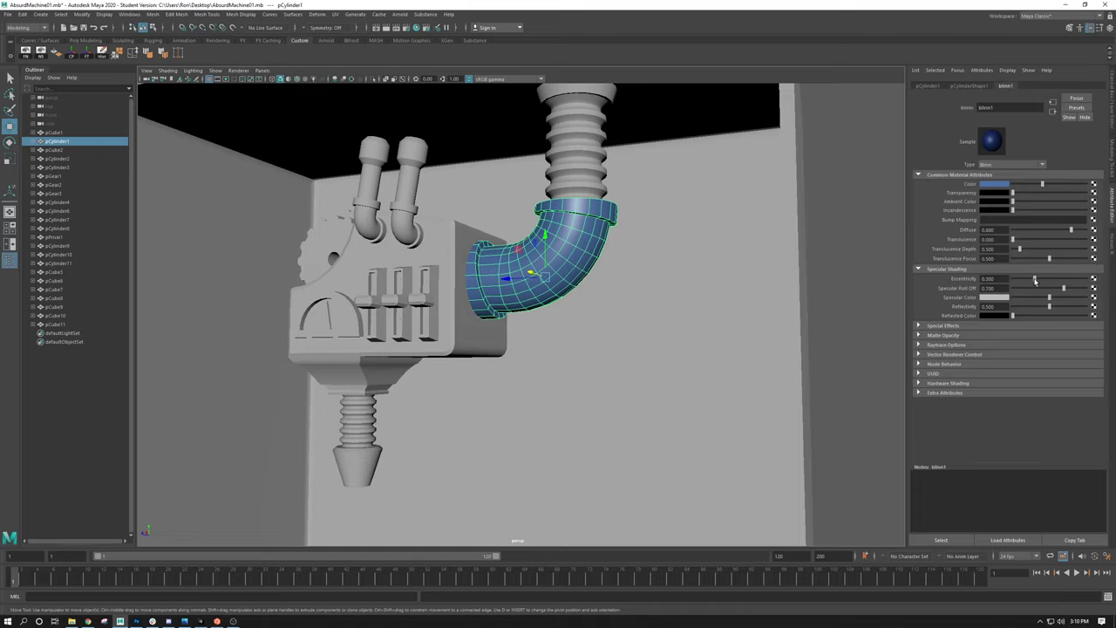
mouse_move(1034, 279)
mouse_down()
mouse_move(1059, 279)
mouse_move(1034, 291)
mouse_move(1063, 292)
mouse_up()
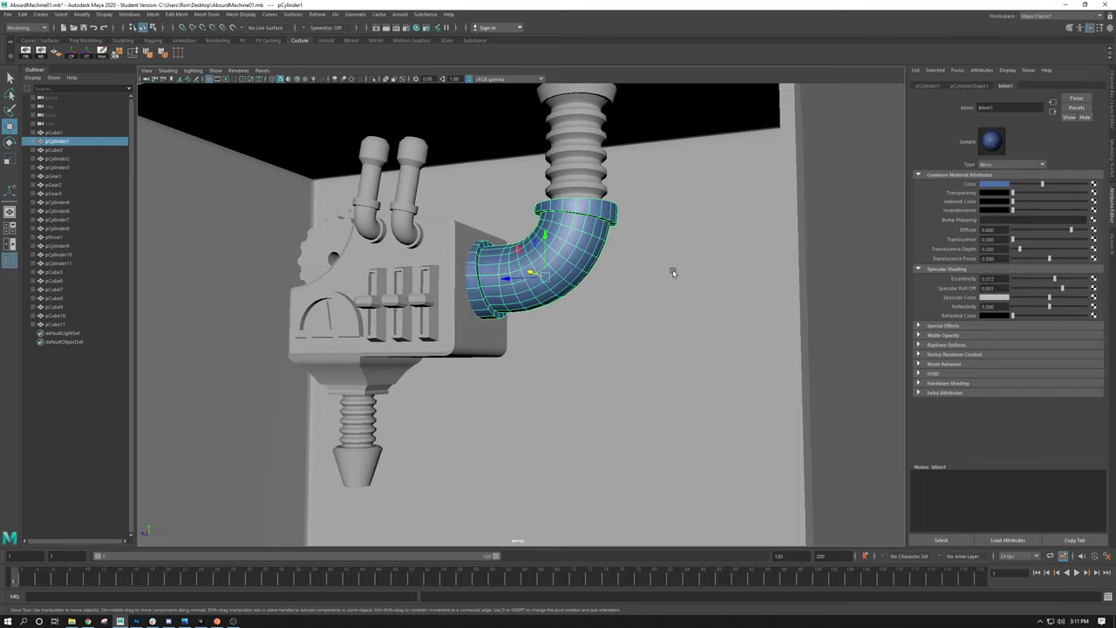
alt+drag(710, 294, 680, 301)
scroll(642, 314, up, 5)
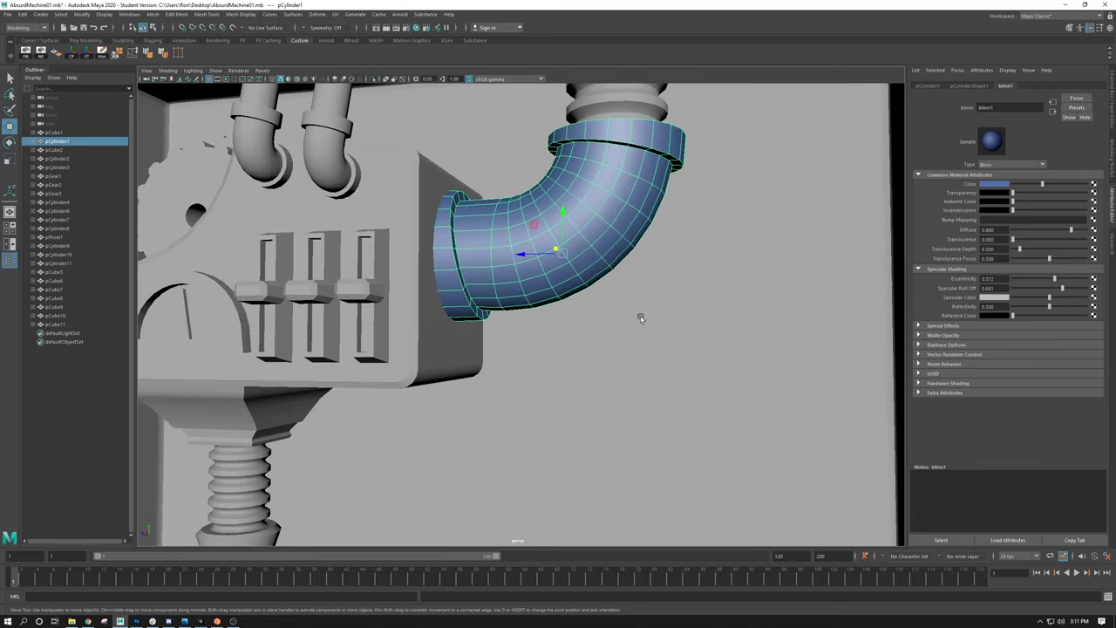
alt+drag(637, 247, 673, 221)
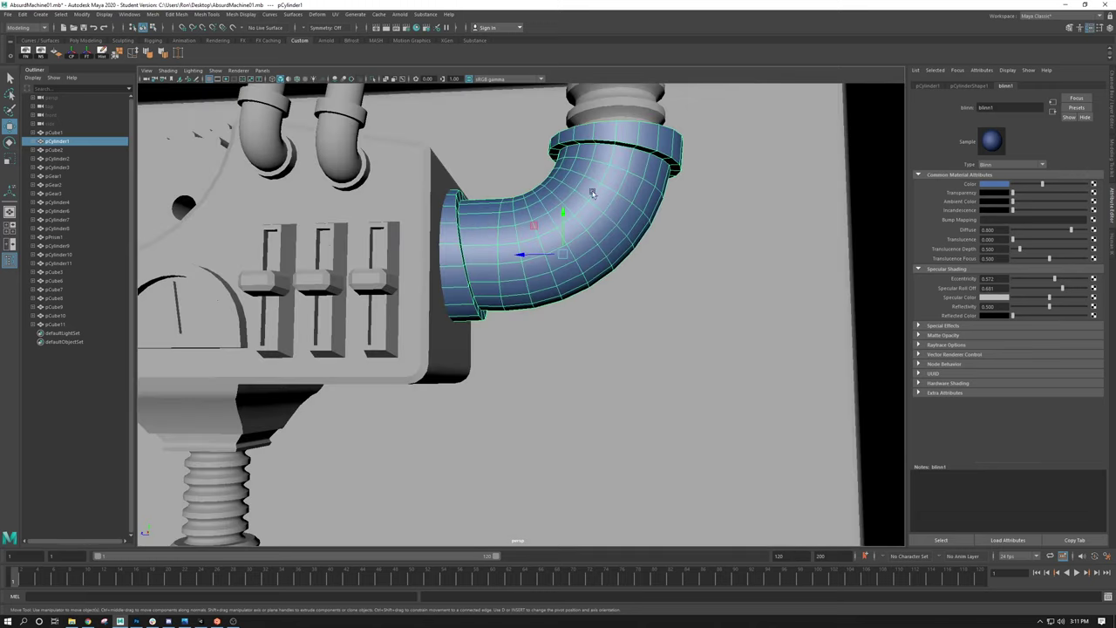
Step: Change the Blinn's specular color to a bright light blue
double_click(983, 307)
text(0.1)
key(Return)
click(986, 298)
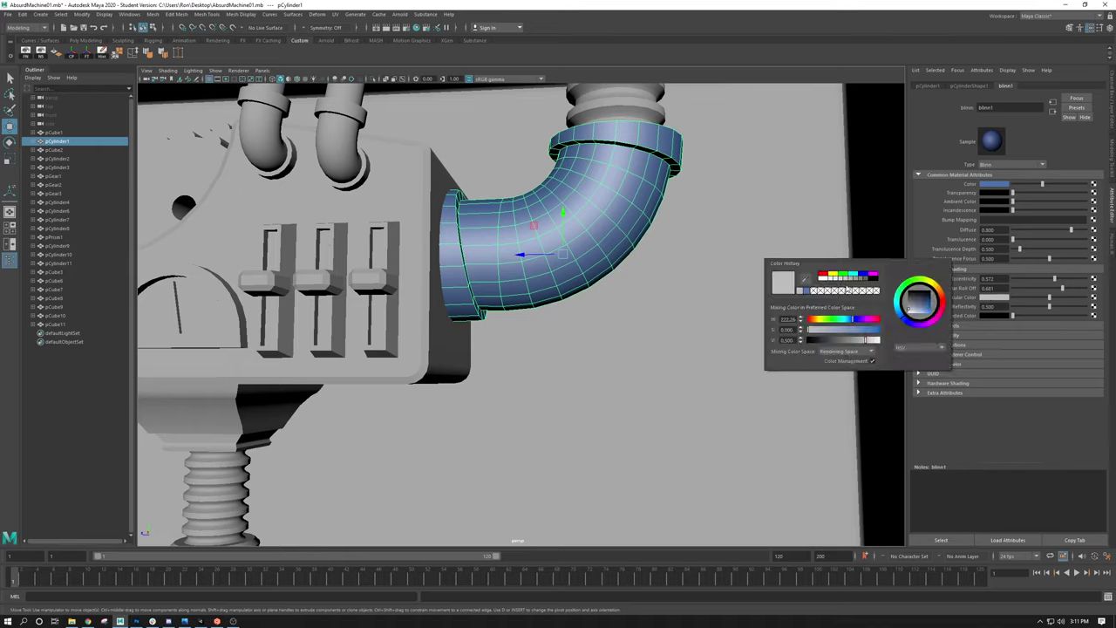
click(991, 299)
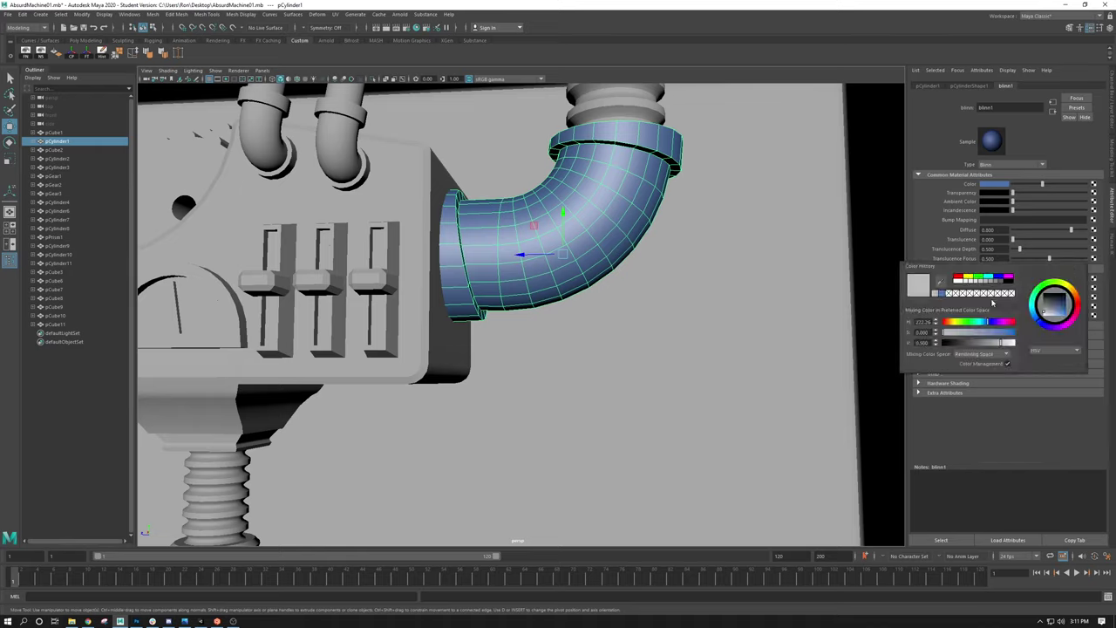
click(1002, 298)
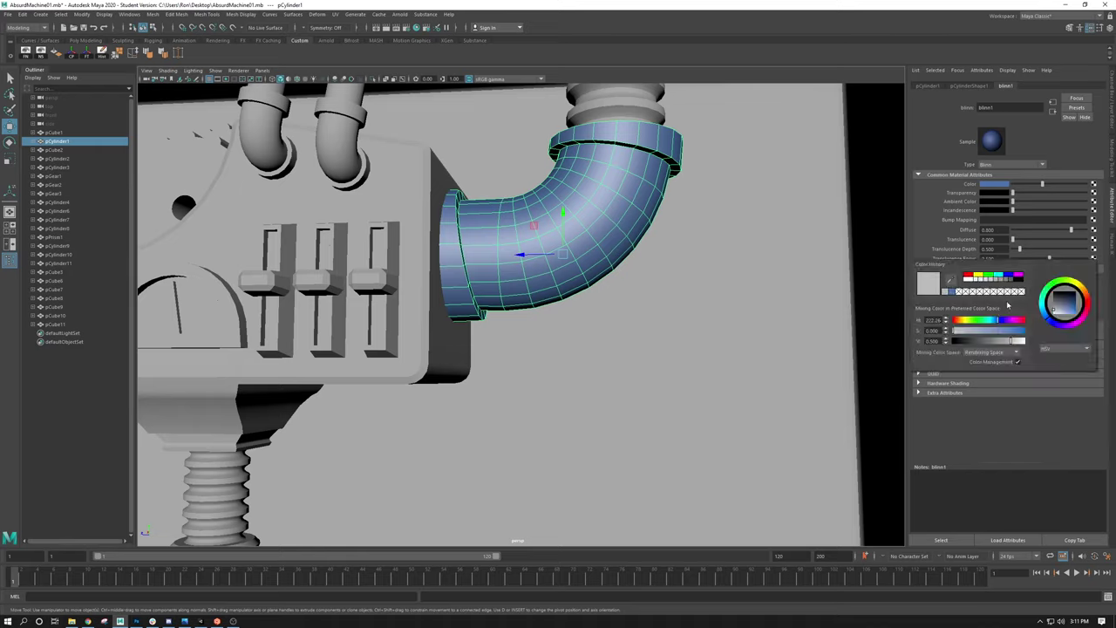
drag(1057, 314, 1070, 317)
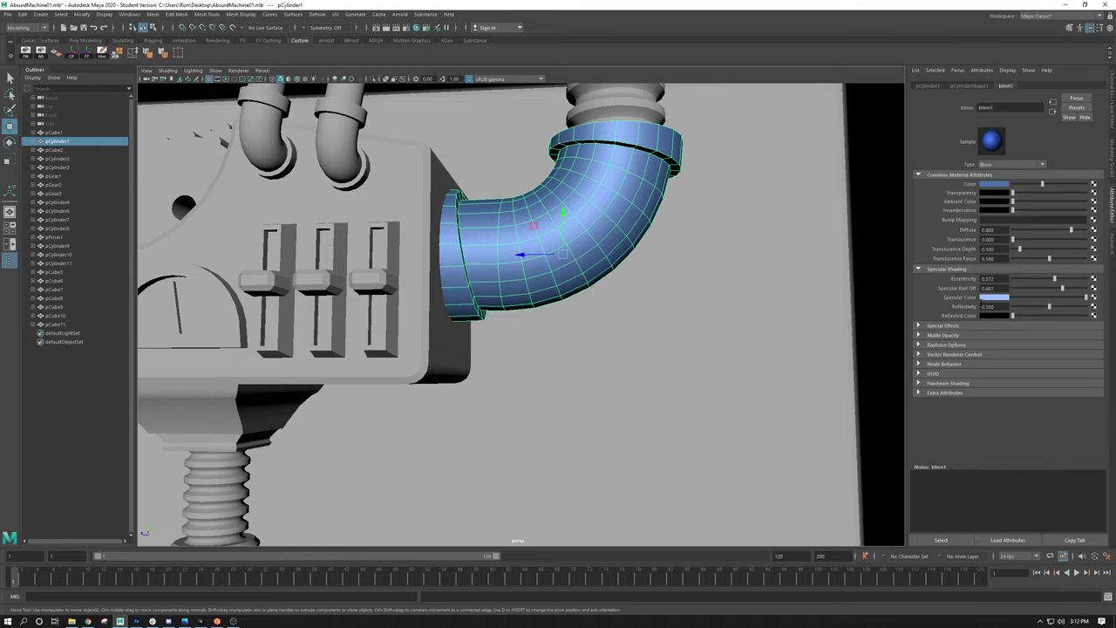
Step: Set the Blinn's reflectivity to 0 and check the elbow pipe's shading from several angles
click(989, 306)
alt+drag(700, 249, 560, 231)
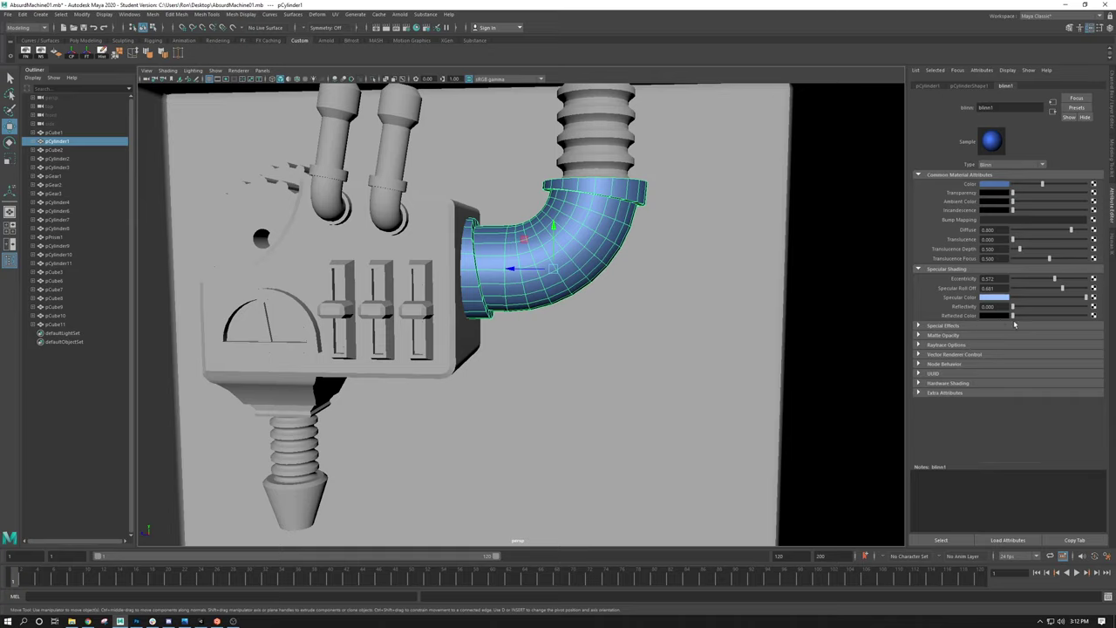
scroll(589, 319, down, 4)
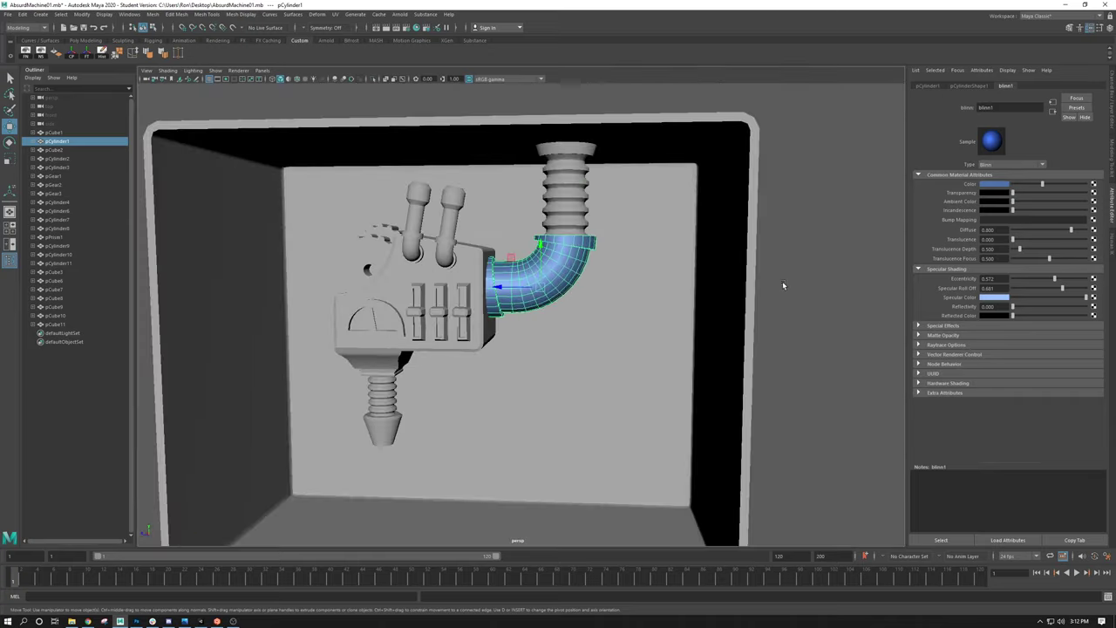
click(784, 285)
scroll(672, 294, up, 3)
alt+drag(628, 323, 558, 270)
Step: Rename the elbow pipe's Blinn material as BlueMetal_Mat
click(549, 262)
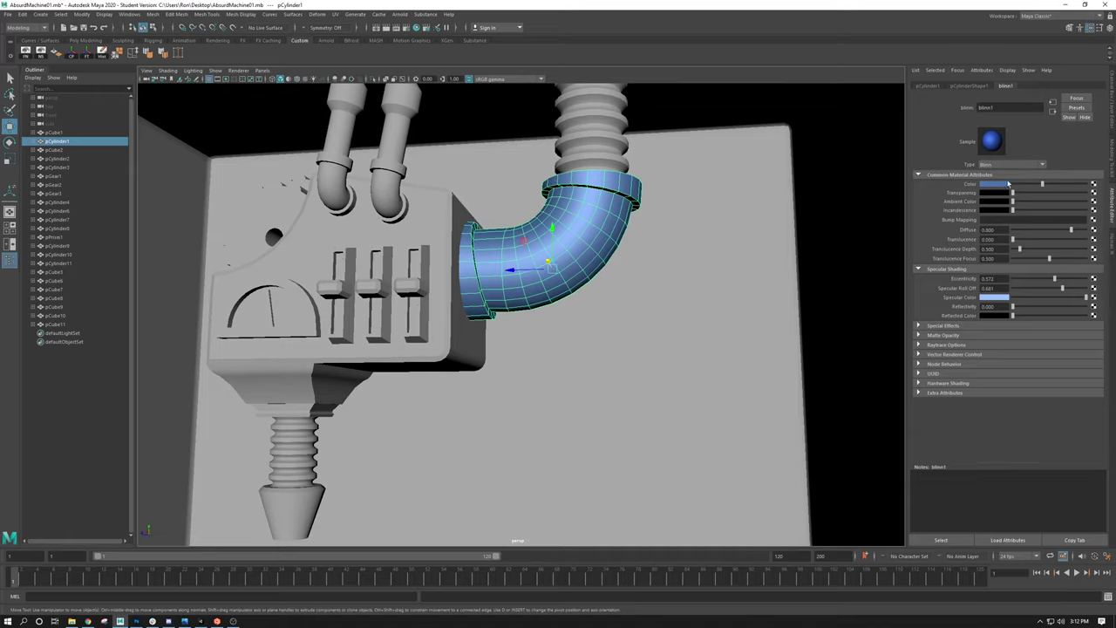
double_click(985, 107)
text(B)
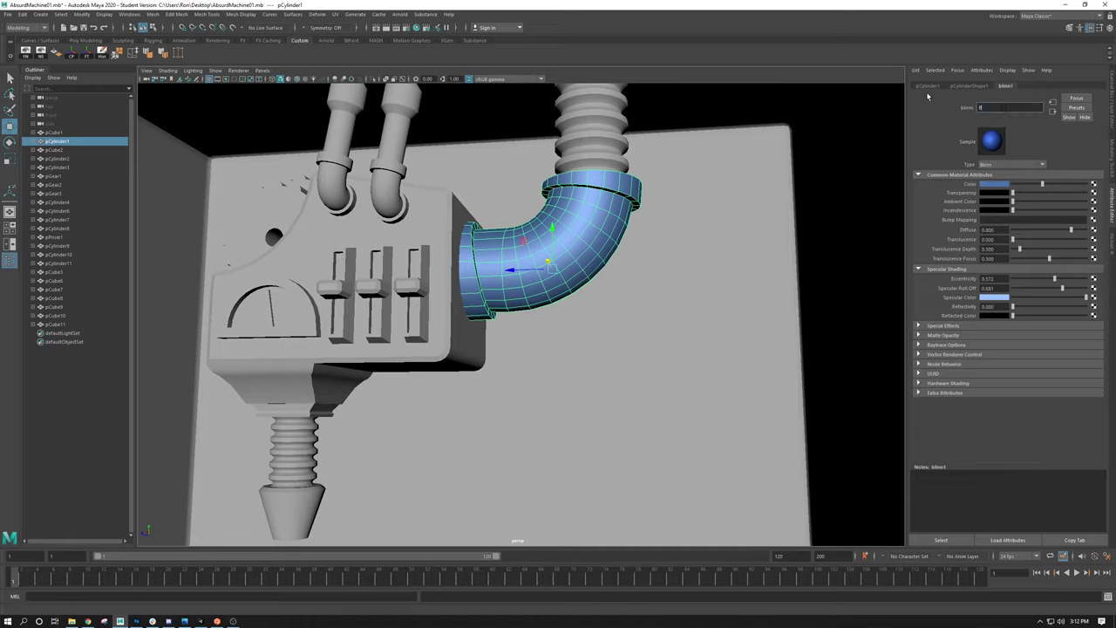
text(lueMetal)
key(Return)
double_click(994, 107)
text(t)
key(Return)
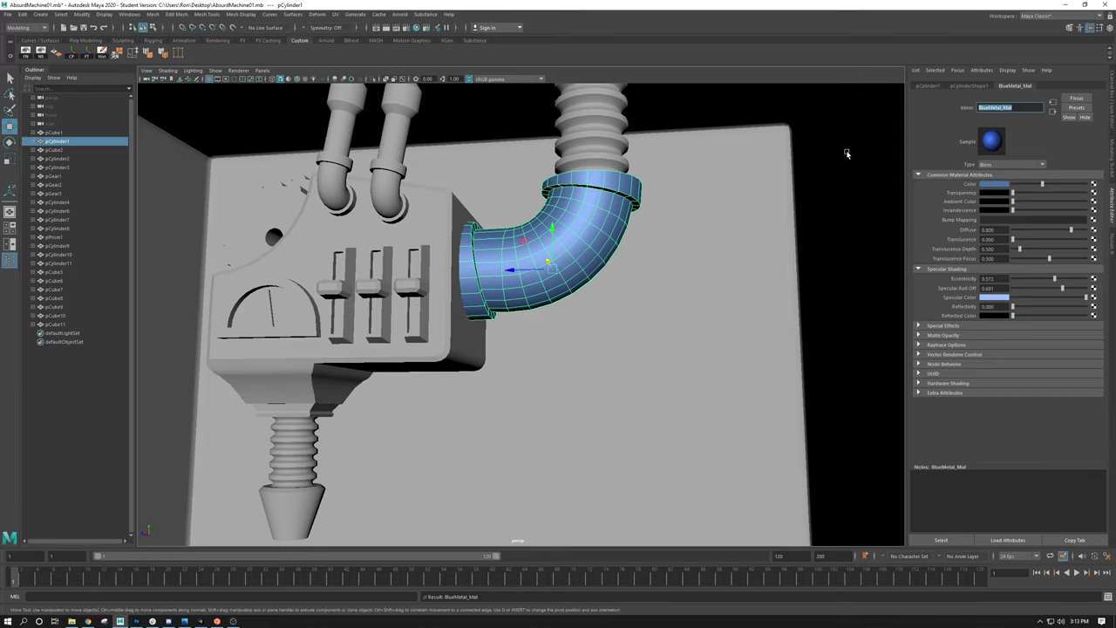
Step: Compare the top flange with the elbow pipe and review the elbow's BlueMetal_Mat attributes
alt+drag(628, 172, 522, 168)
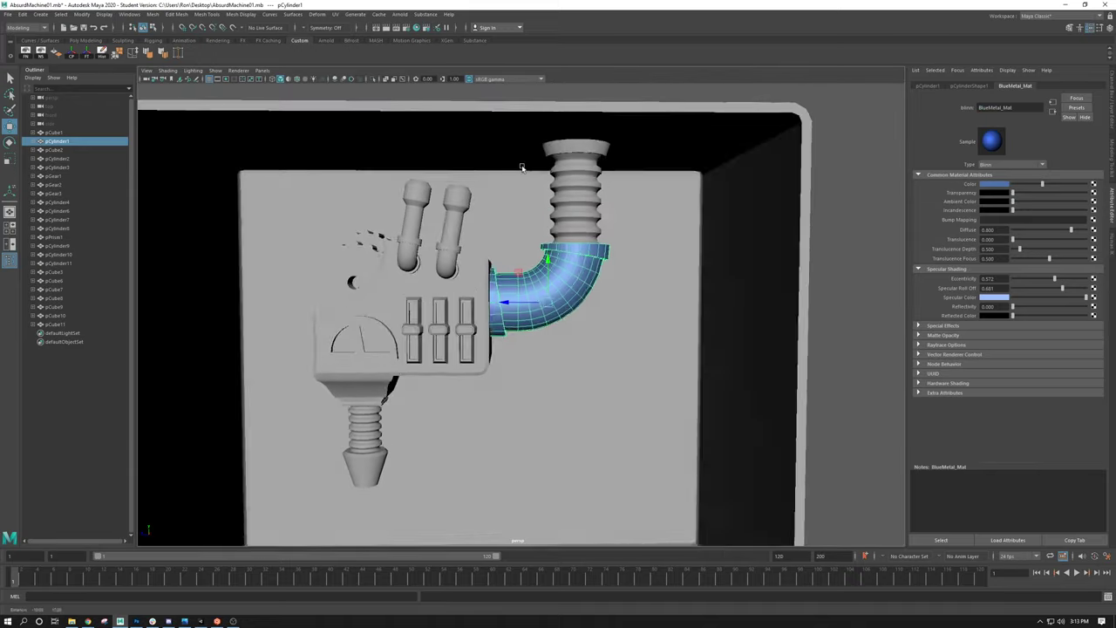
click(575, 193)
alt+drag(575, 194, 509, 259)
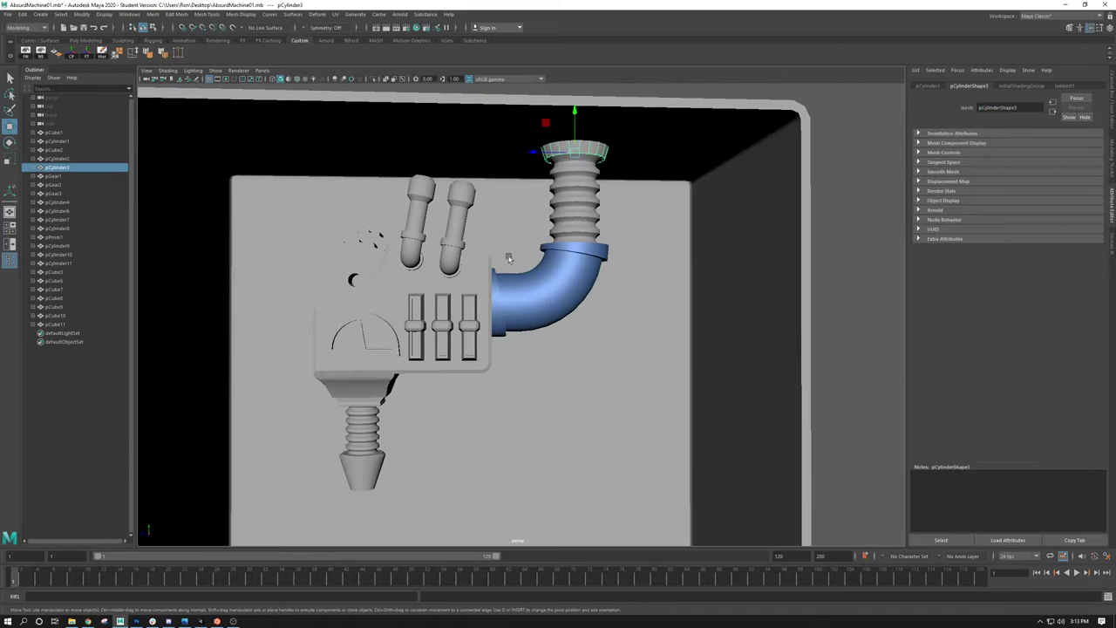
click(548, 289)
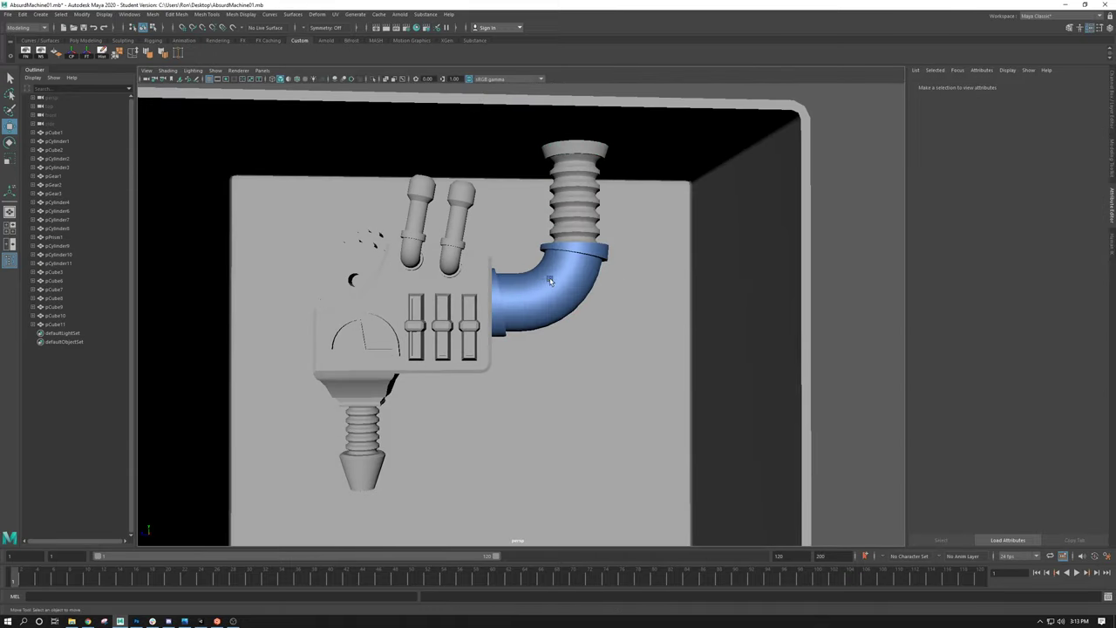
click(549, 281)
alt+drag(678, 262, 751, 260)
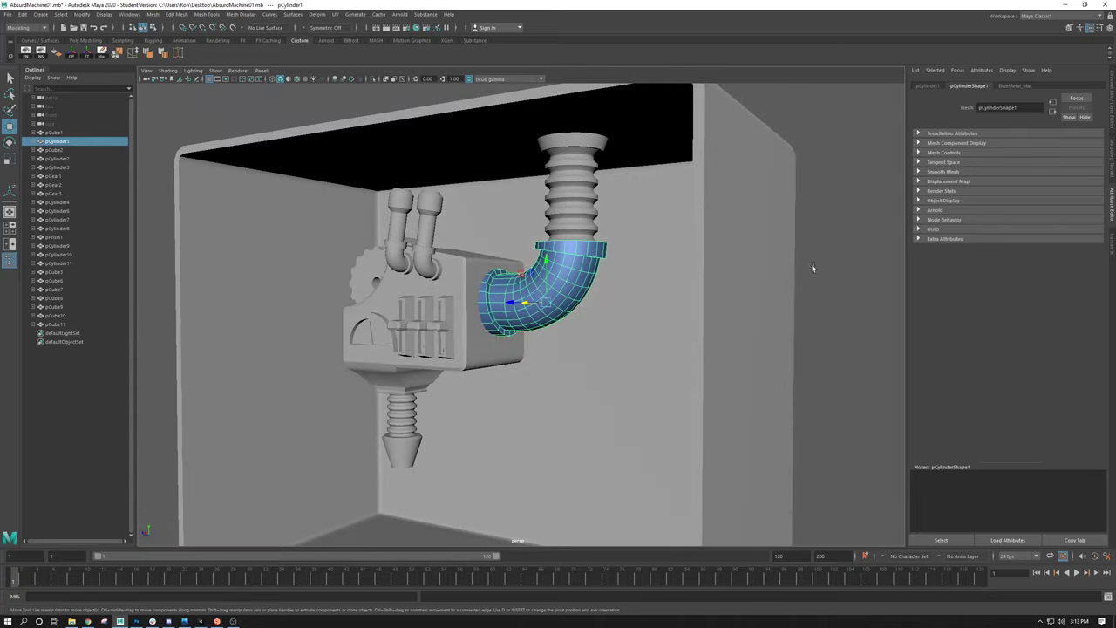
click(642, 281)
click(540, 283)
click(1011, 86)
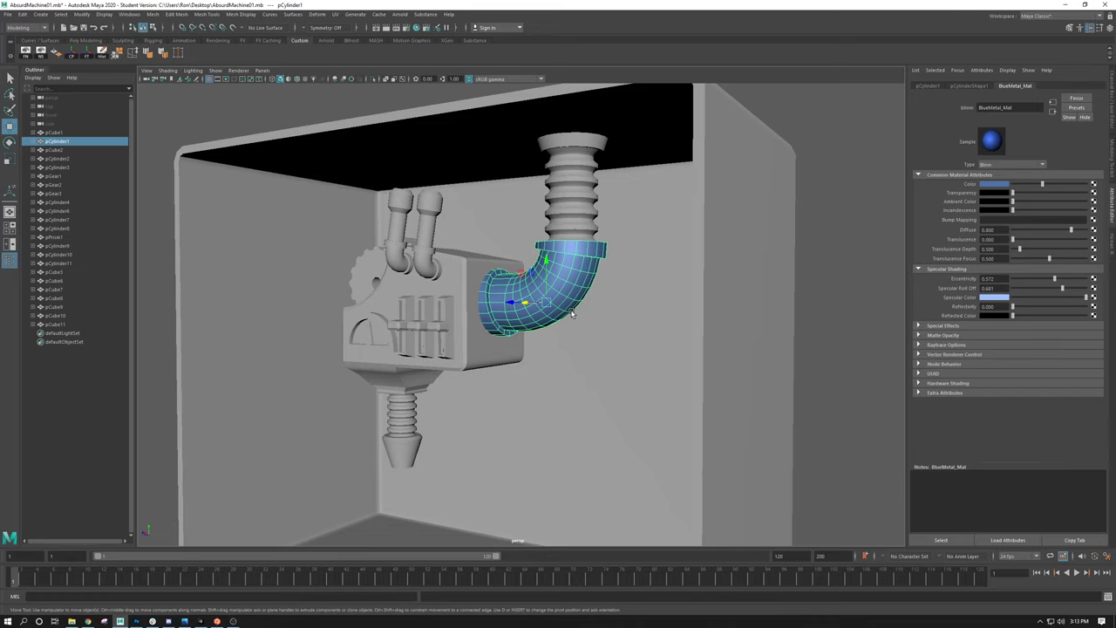
mouse_move(528, 340)
alt+mouse_down()
mouse_move(562, 331)
mouse_move(550, 342)
alt+mouse_up()
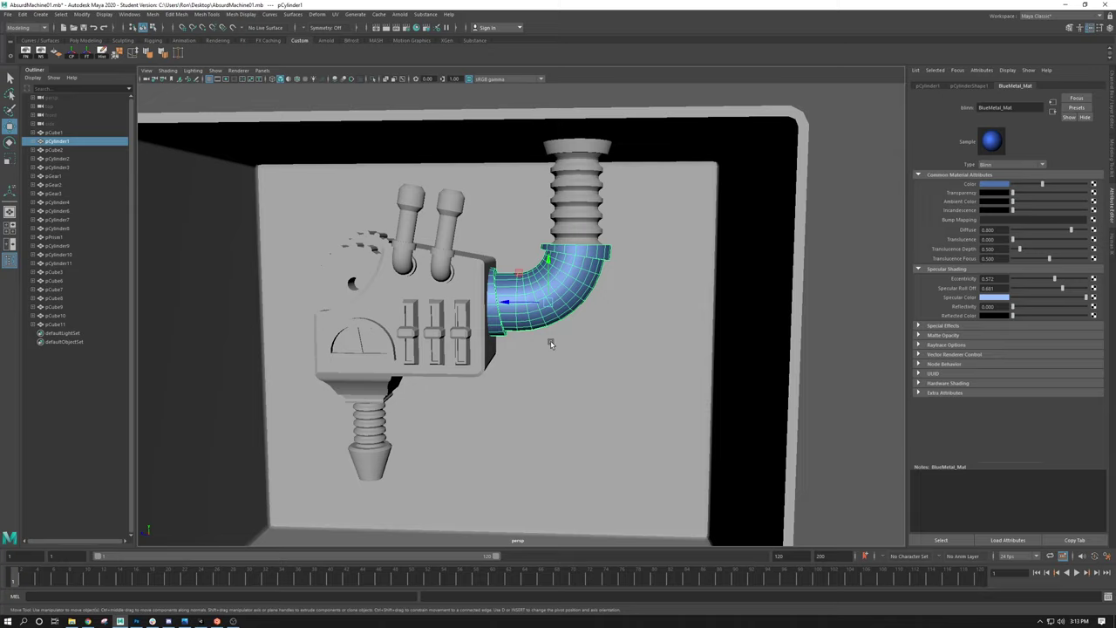
Step: Assign the existing BlueMetal_Mat material to the flange at the top of the ribbed pipe
click(588, 187)
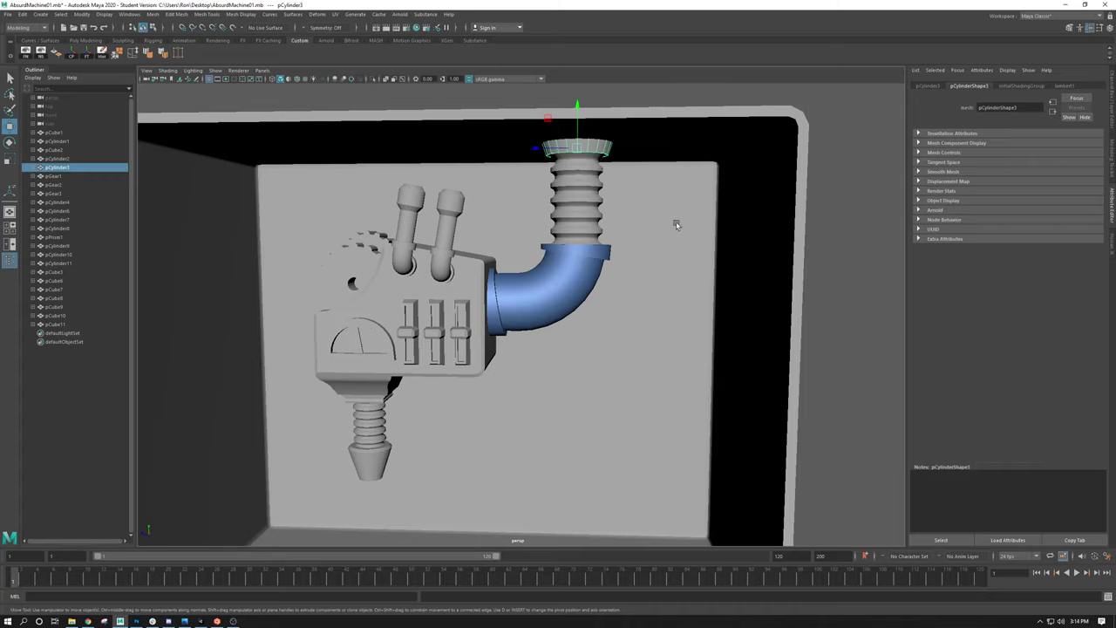
right_click(592, 148)
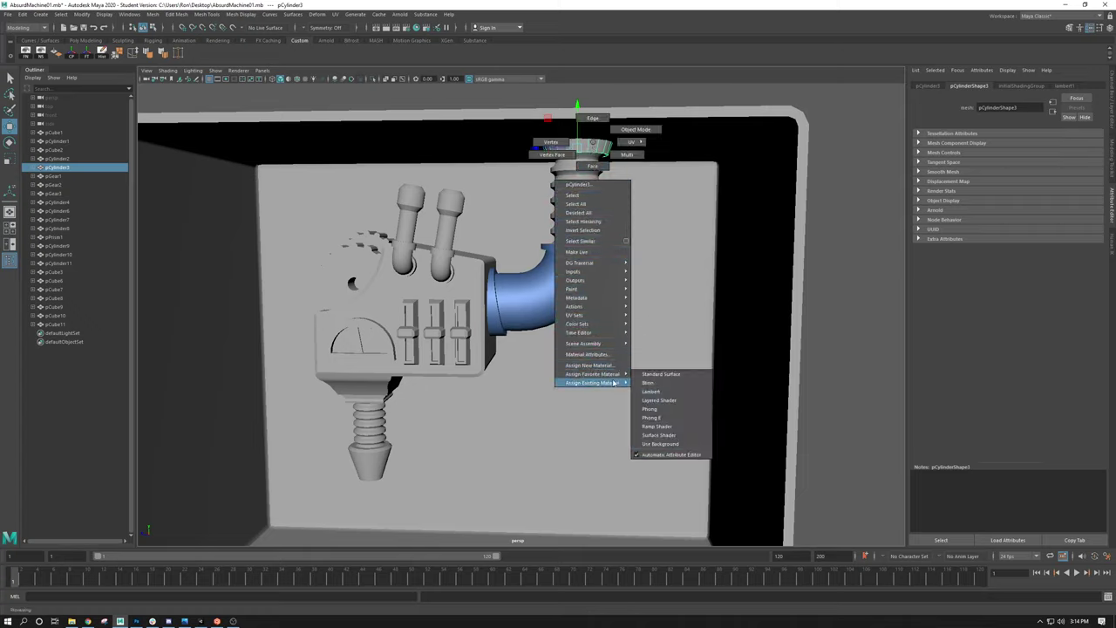
mouse_move(615, 383)
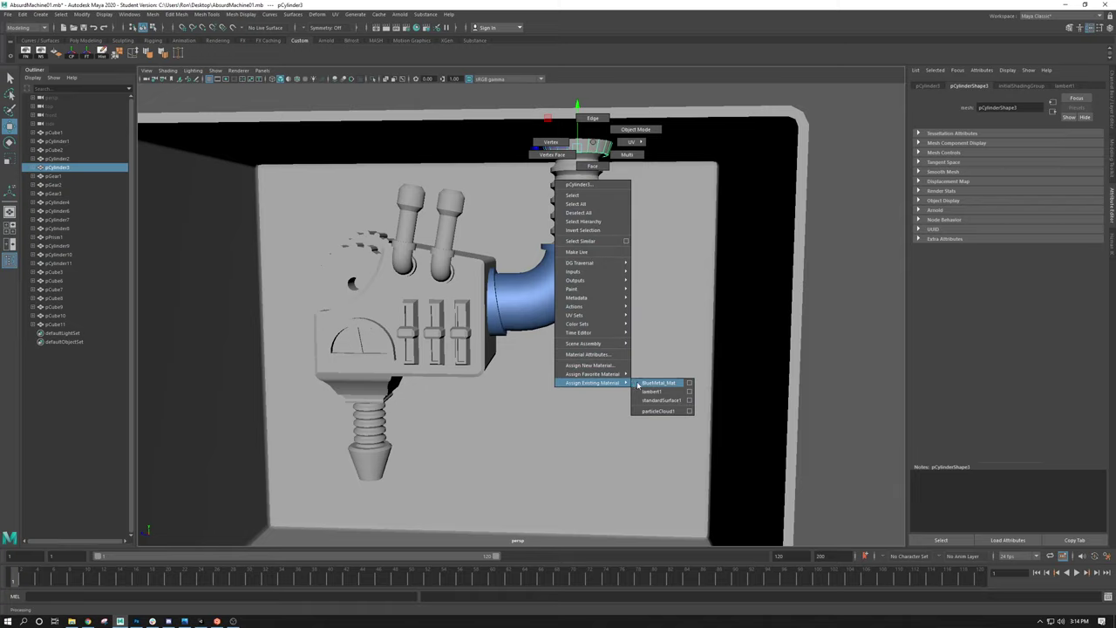
click(638, 384)
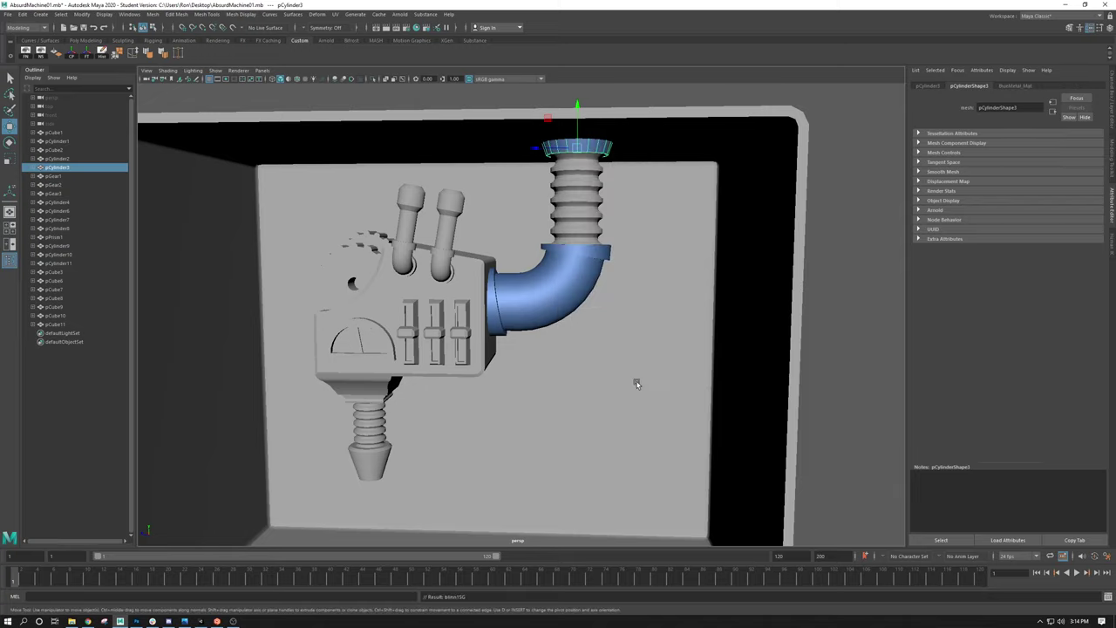
click(672, 309)
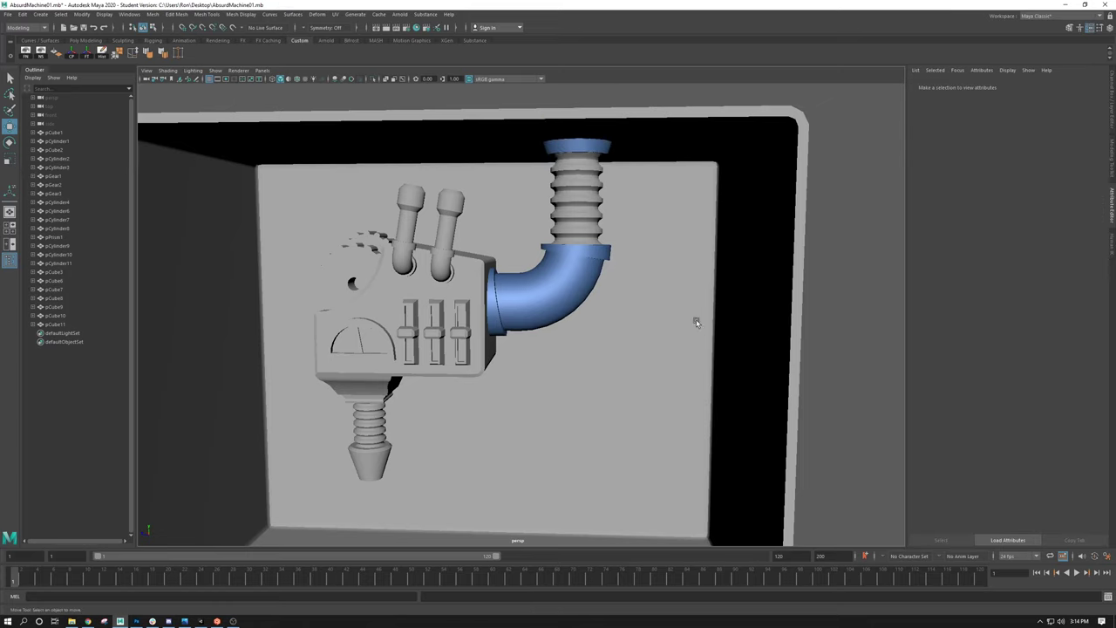
Step: Darken the base color of BlueMetal_Mat through the elbow pipe and check it on both blue parts
alt+drag(672, 308, 553, 312)
click(554, 312)
click(1004, 87)
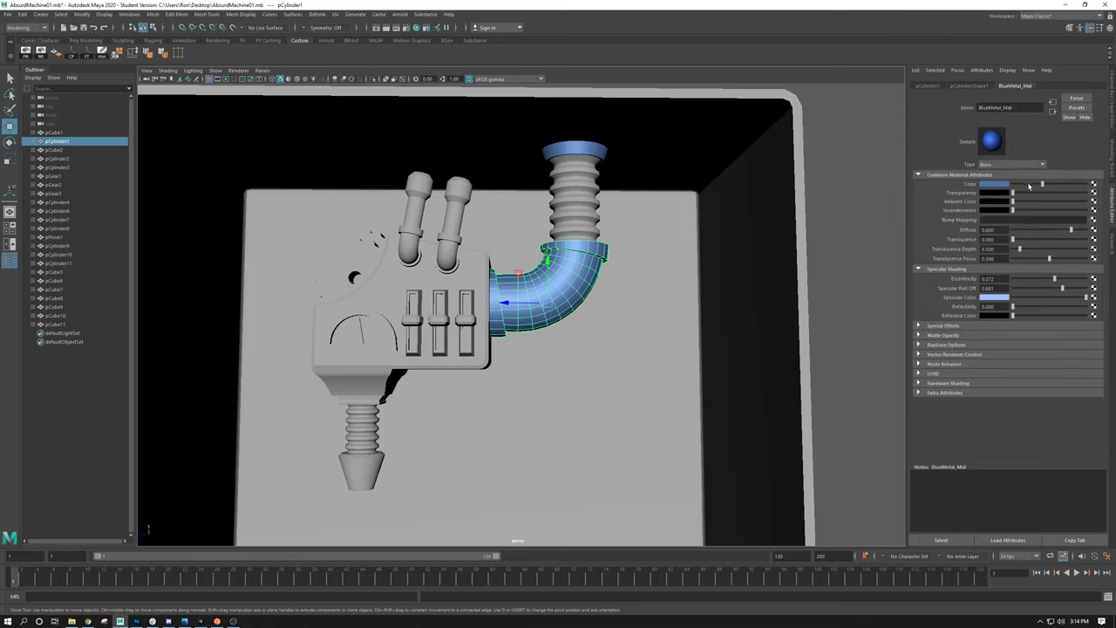
click(843, 234)
alt+drag(842, 234, 732, 275)
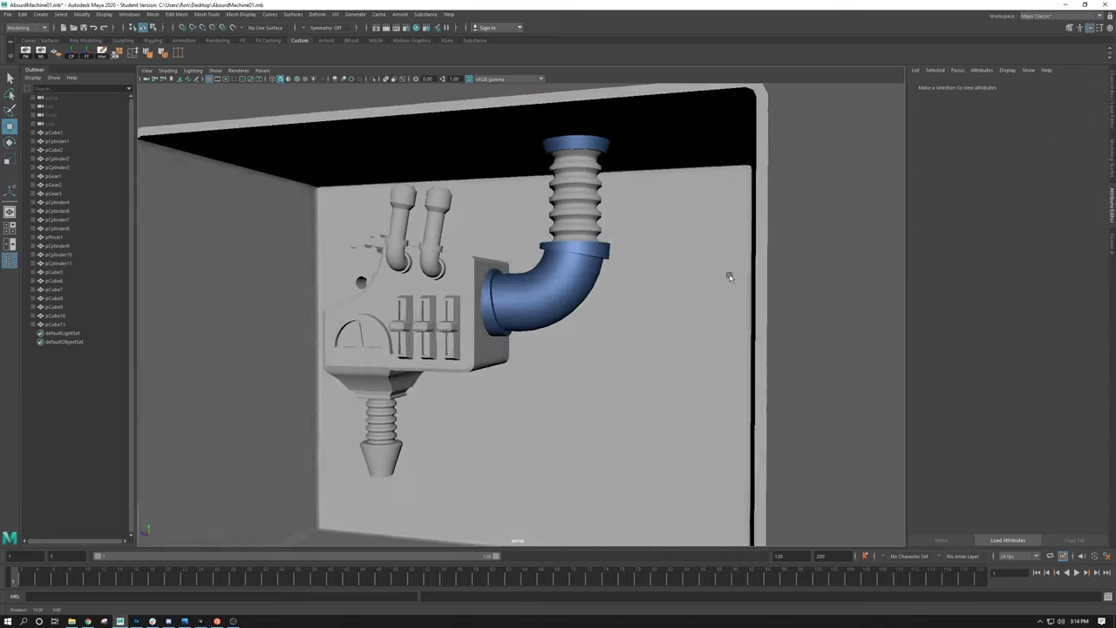
mouse_move(604, 245)
alt+mouse_down()
mouse_move(622, 201)
mouse_move(610, 223)
alt+mouse_up()
mouse_move(576, 271)
alt+mouse_down()
mouse_move(558, 280)
mouse_move(603, 271)
mouse_move(584, 278)
alt+mouse_up()
click(581, 280)
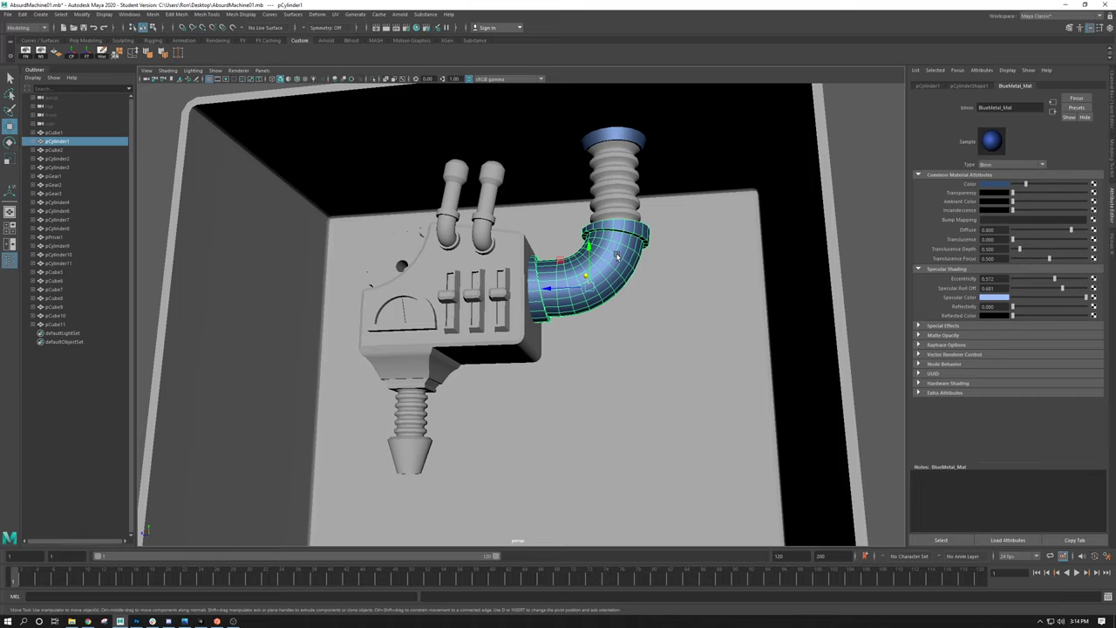
Step: Try assigning the existing lambert1 material to the flange at the top of the ribbed pipe, and undo the assignment
click(624, 136)
shift+click(601, 287)
shift+click(600, 272)
click(598, 266)
click(613, 132)
click(613, 132)
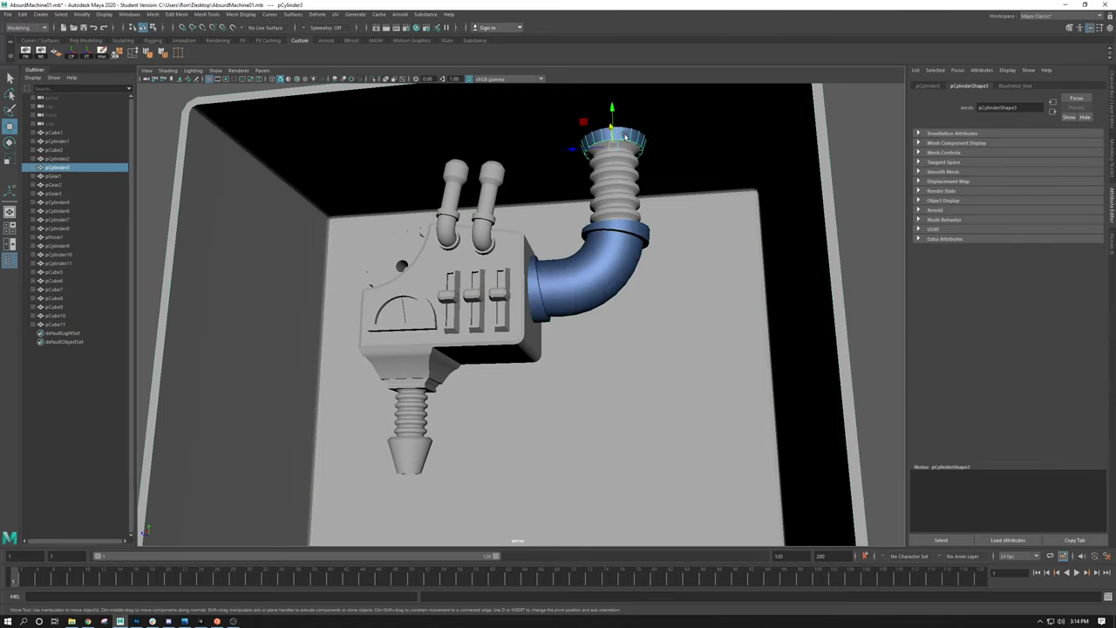
right_drag(625, 136, 680, 384)
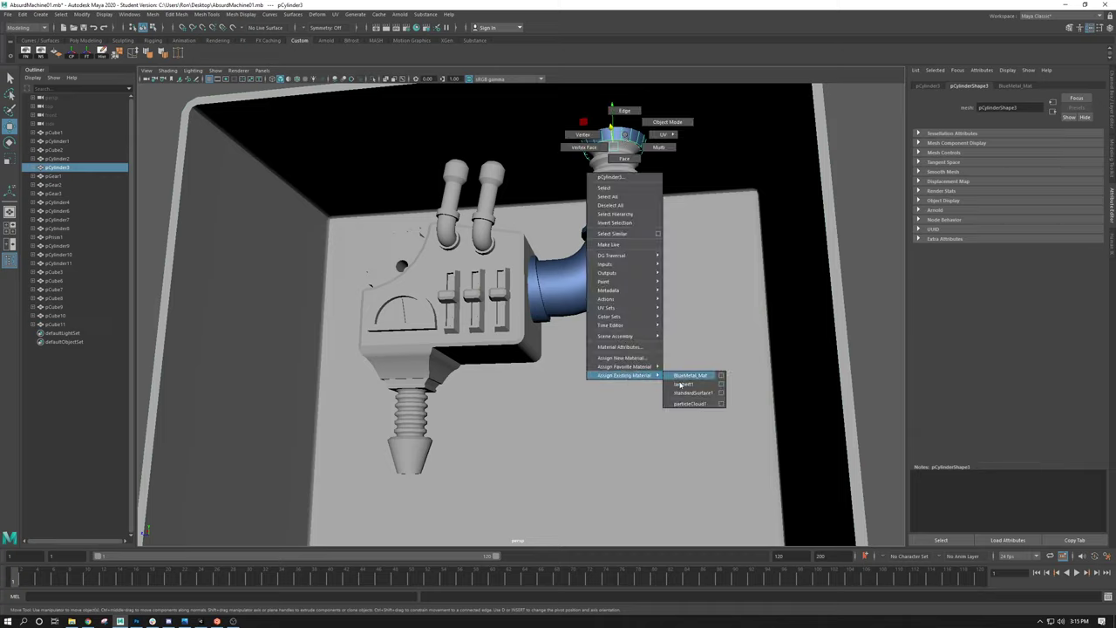
click(863, 189)
key(ctrl+z)
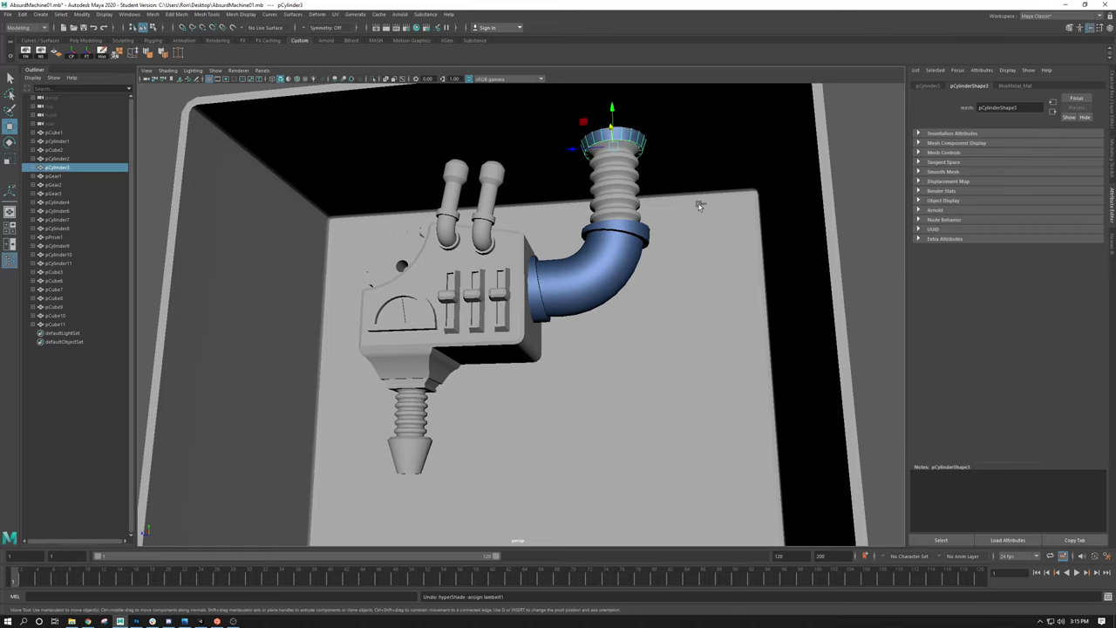
Step: Assign the existing BlueMetal_Mat material to the bottom nozzle, the collar above its ribbed hose, and the two small pipe elbows
click(848, 181)
alt+drag(582, 320, 489, 374)
click(434, 420)
shift+click(428, 363)
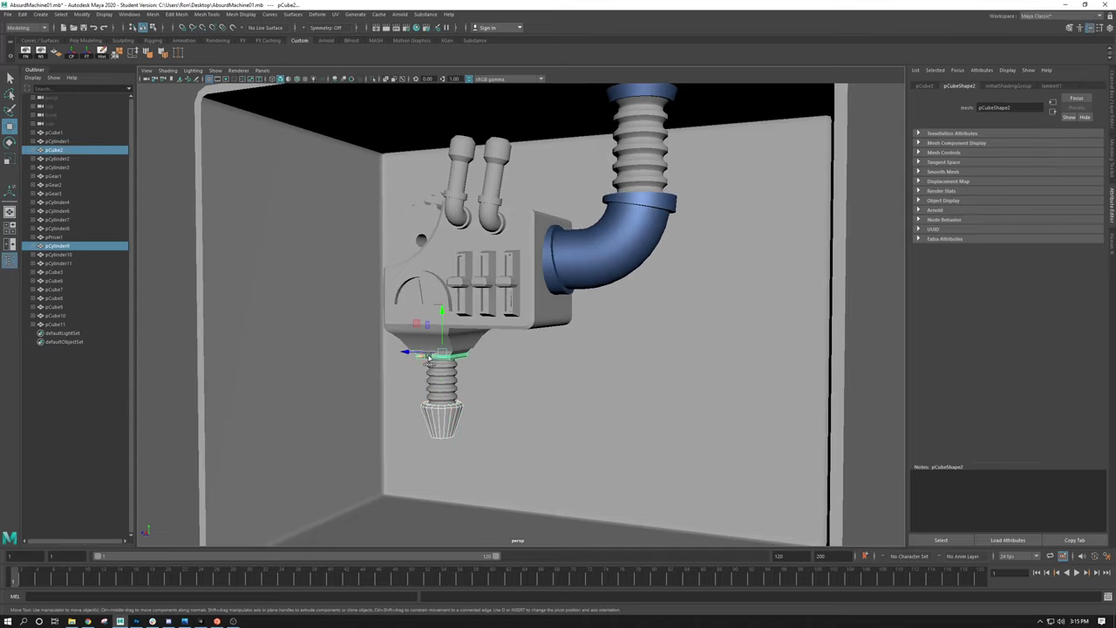
shift+click(454, 205)
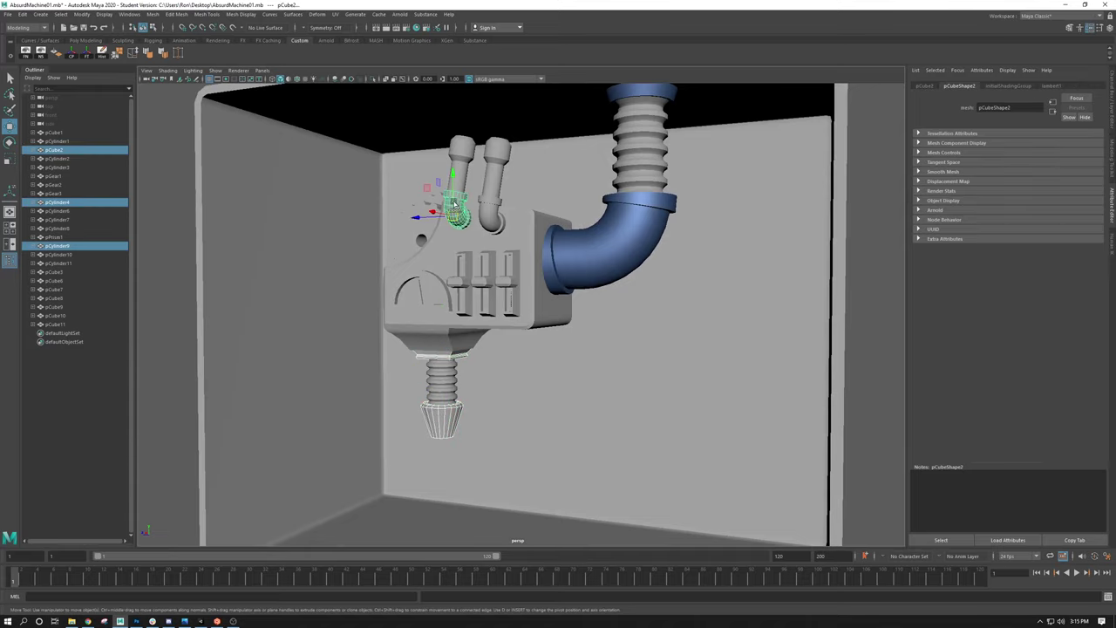
shift+click(491, 218)
alt+drag(492, 218, 491, 296)
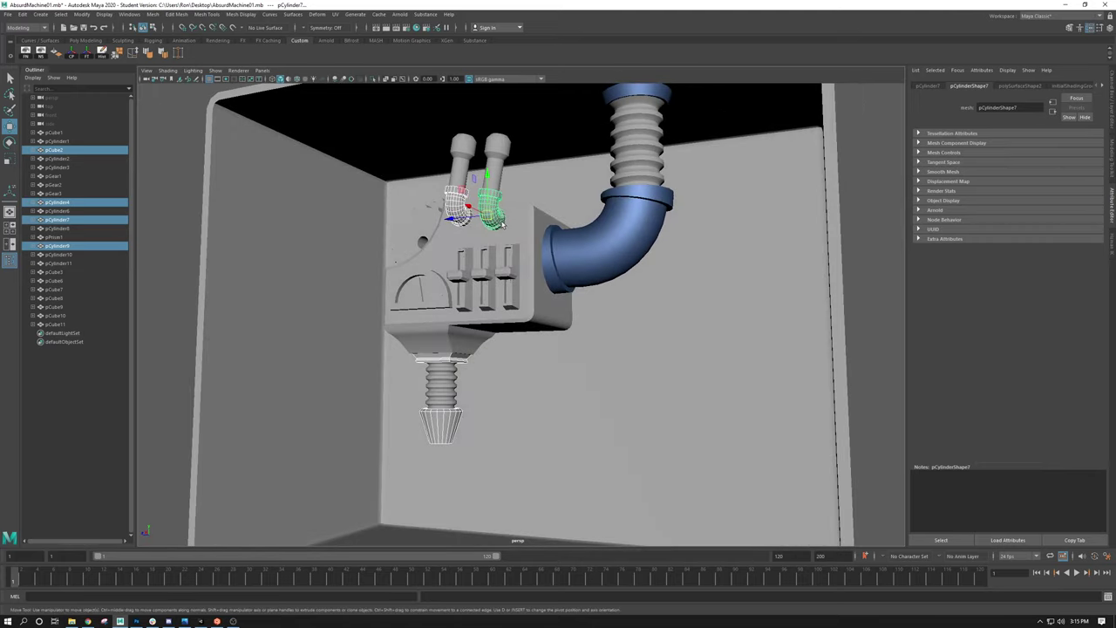
right_drag(493, 222, 556, 461)
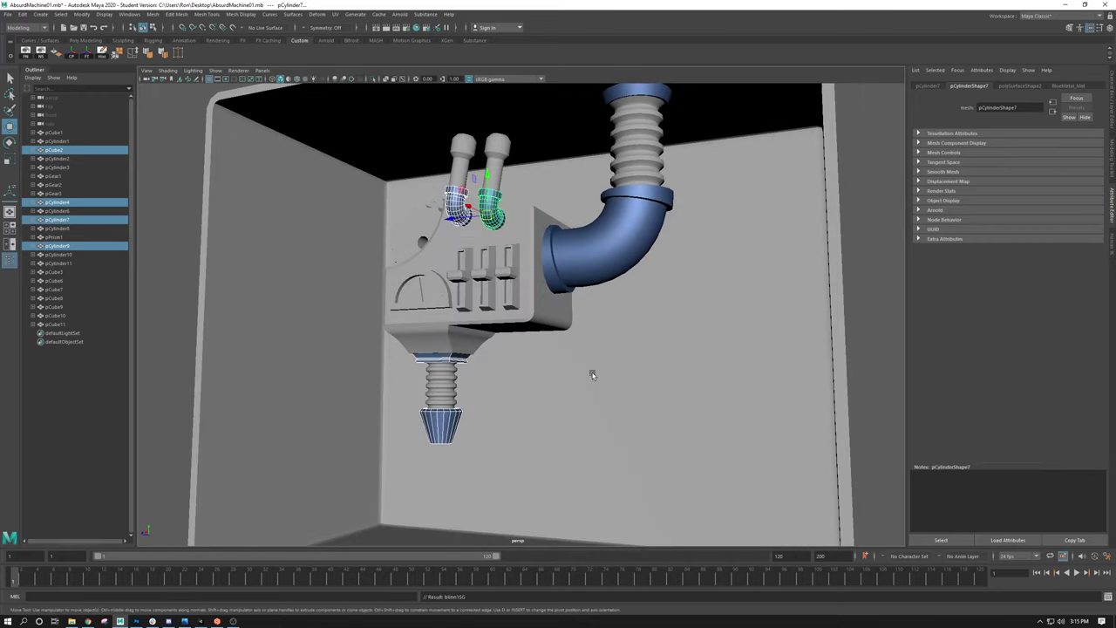
Step: Assign the existing BlueMetal_Mat material to the three slider knobs on the machine's front
alt+drag(575, 391, 772, 317)
alt+drag(846, 272, 610, 303)
click(837, 262)
scroll(610, 302, up, 3)
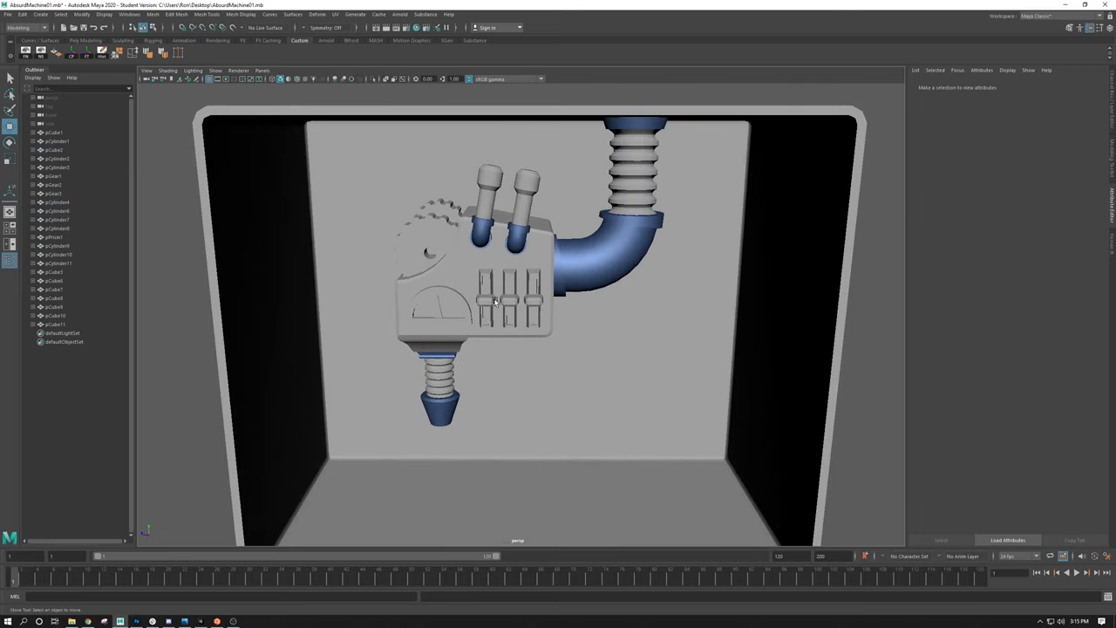
click(485, 300)
shift+click(511, 301)
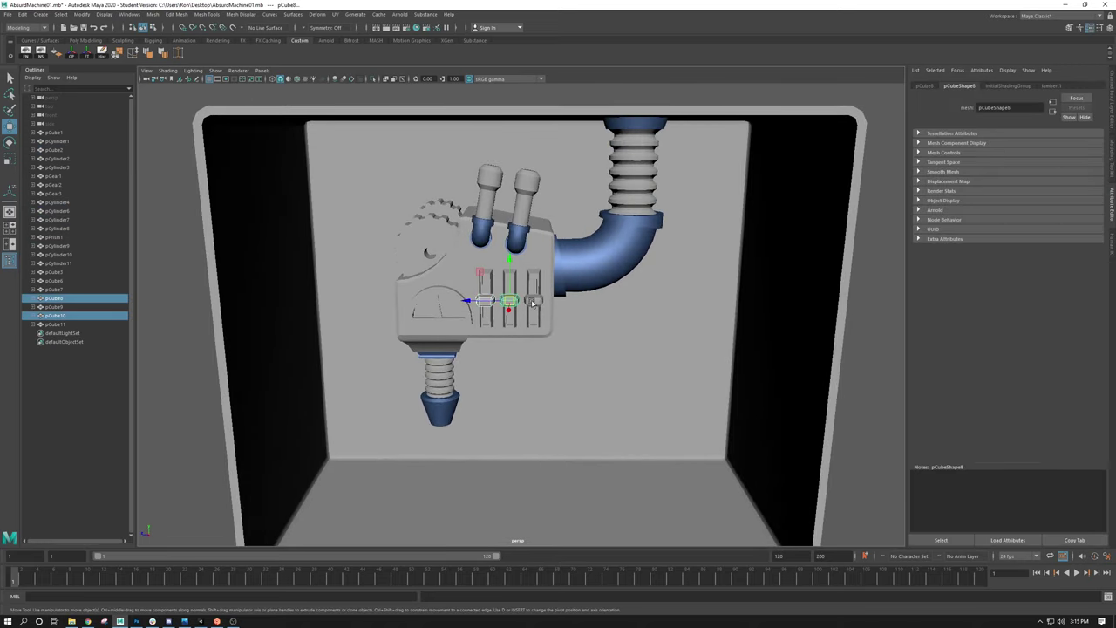
shift+click(533, 301)
right_drag(532, 301, 542, 342)
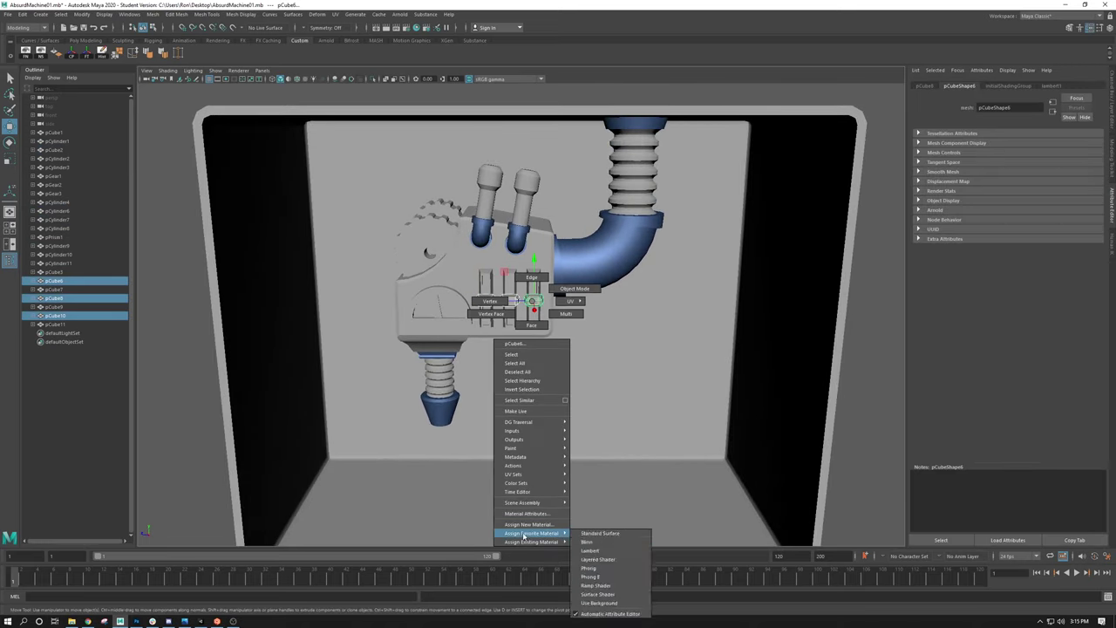
mouse_move(531, 542)
click(598, 541)
Step: Examine the machine body and its blue metal parts from several angles
alt+drag(750, 384, 663, 346)
click(732, 349)
alt+drag(504, 265, 435, 320)
click(435, 320)
scroll(408, 300, up, 3)
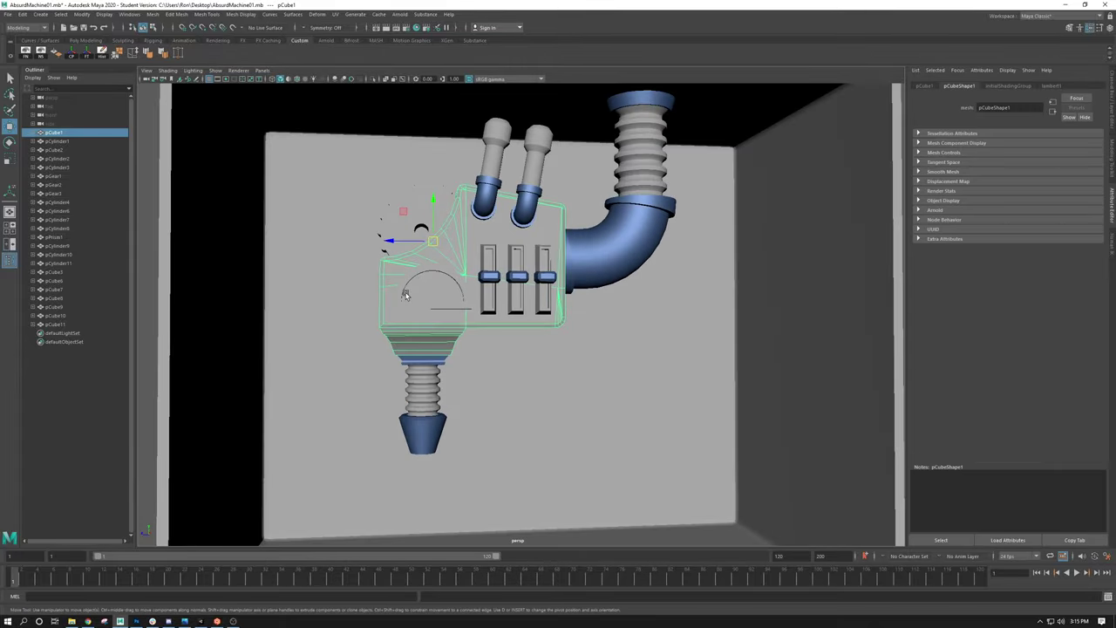
click(402, 289)
alt+drag(420, 271, 623, 249)
click(713, 261)
scroll(683, 253, down, 3)
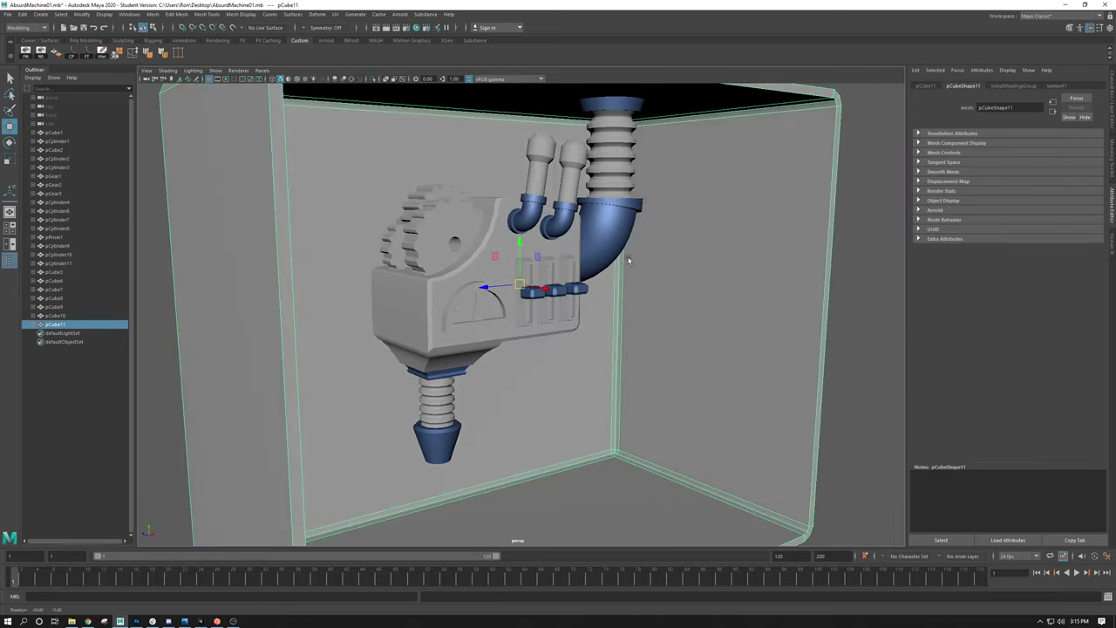
click(861, 304)
alt+drag(862, 303, 543, 272)
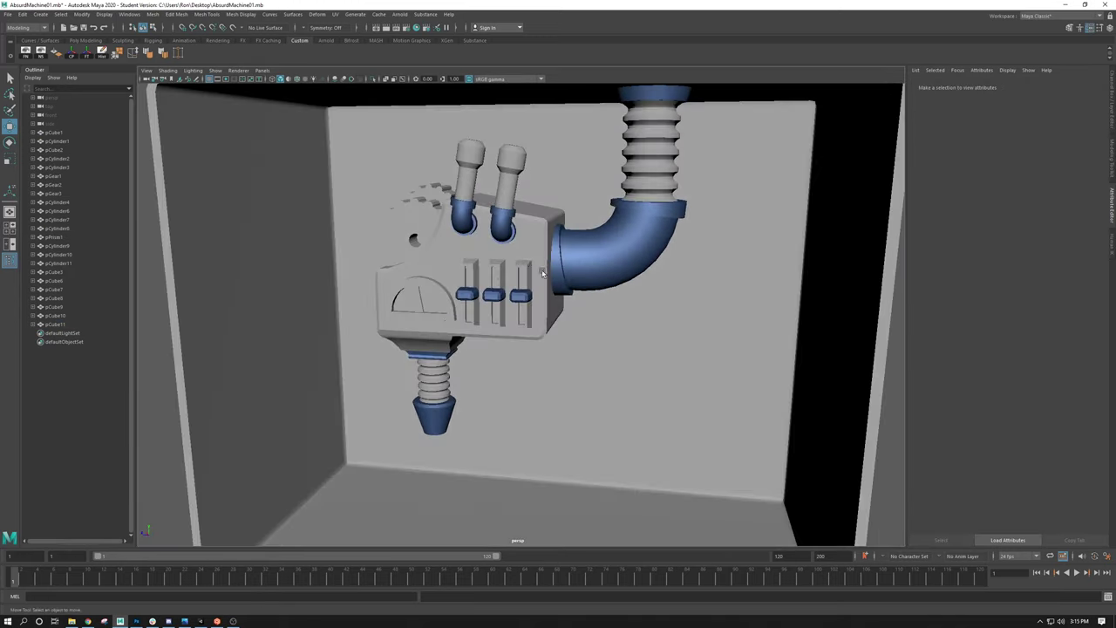
Step: Assign a new Blinn material to the machine's main body
click(519, 254)
alt+drag(468, 348, 484, 326)
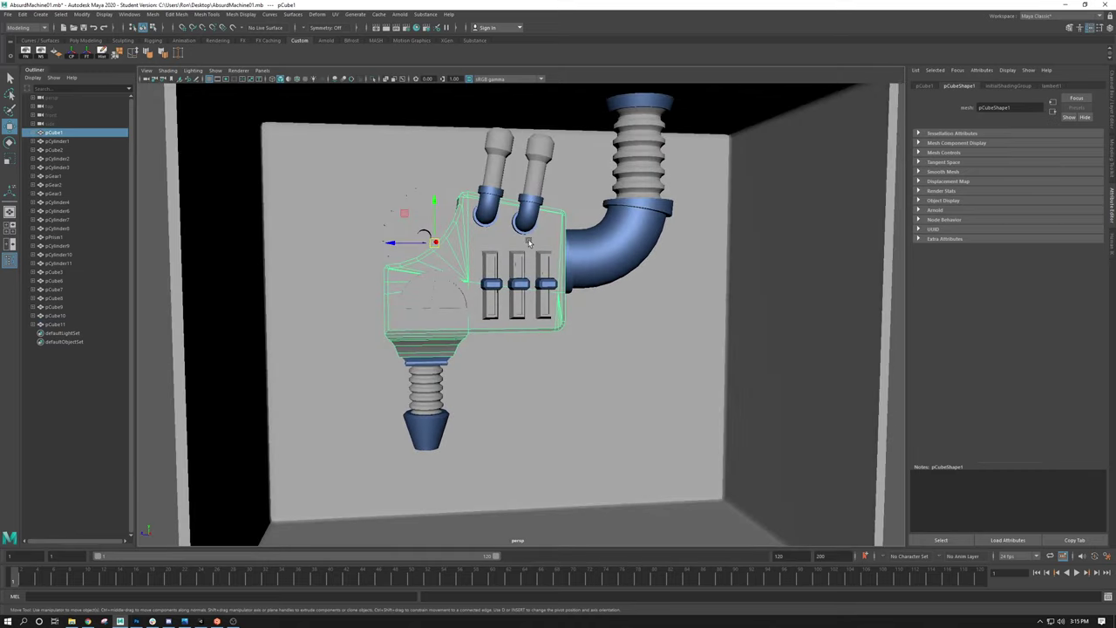
right_click(551, 239)
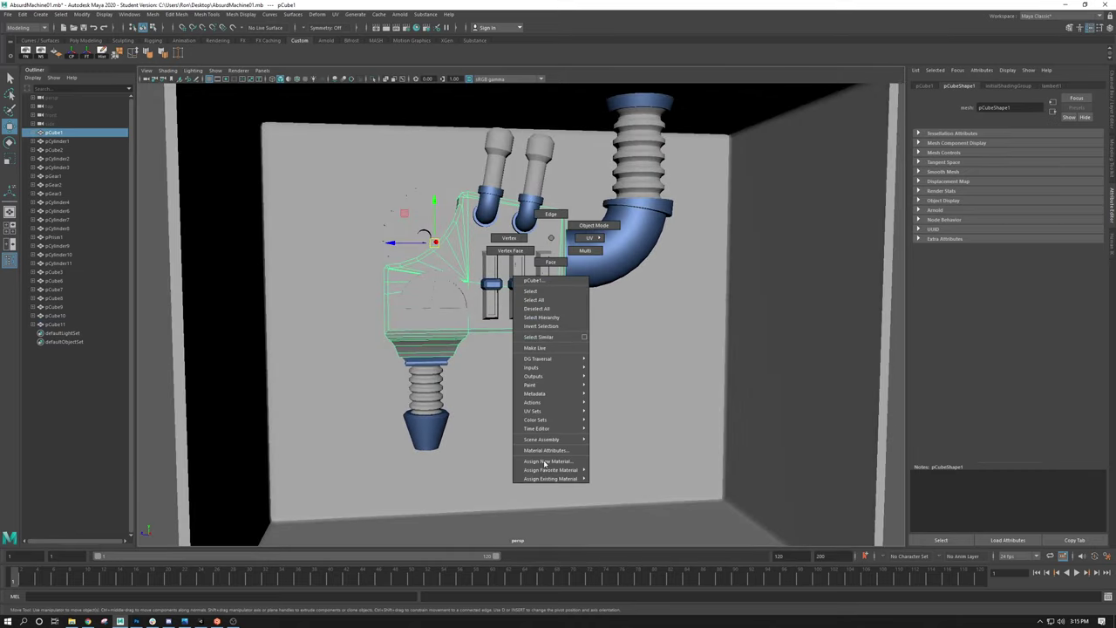
mouse_move(542, 471)
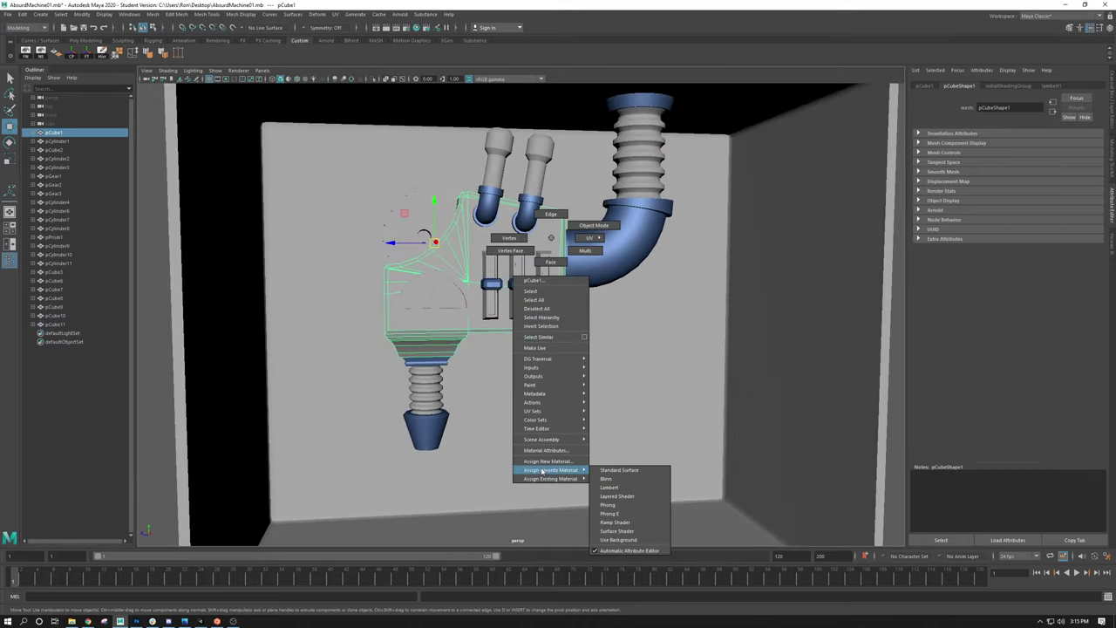
click(605, 479)
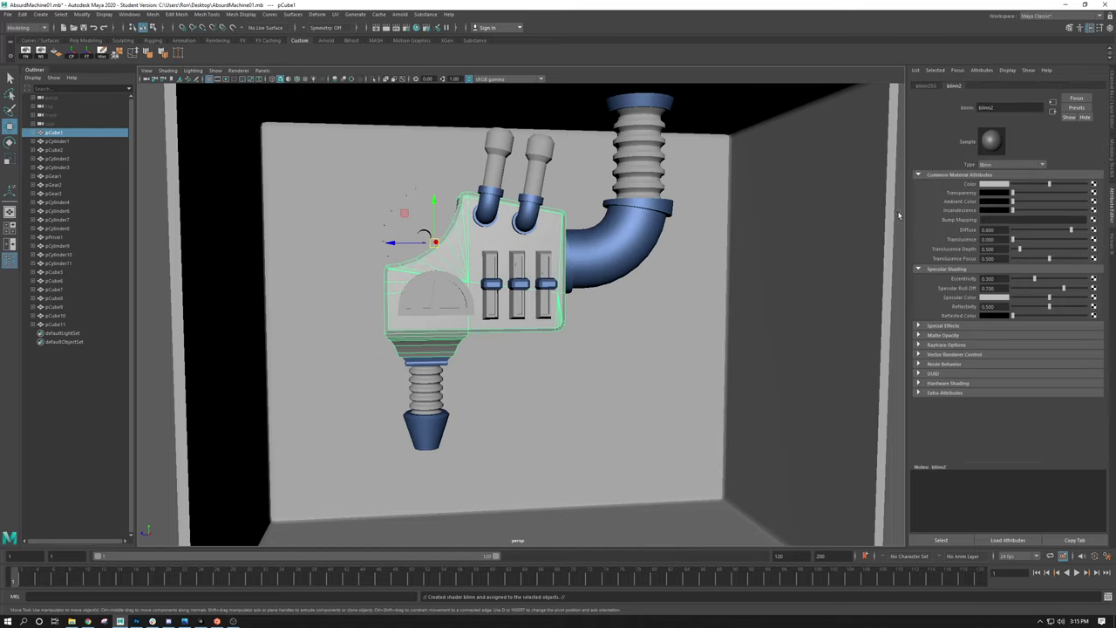
Step: Set the body material's color to a bright, fully saturated orange
click(1005, 186)
click(998, 185)
mouse_move(977, 222)
mouse_down()
mouse_move(1029, 231)
mouse_move(956, 222)
mouse_move(1006, 241)
mouse_move(1035, 231)
mouse_up()
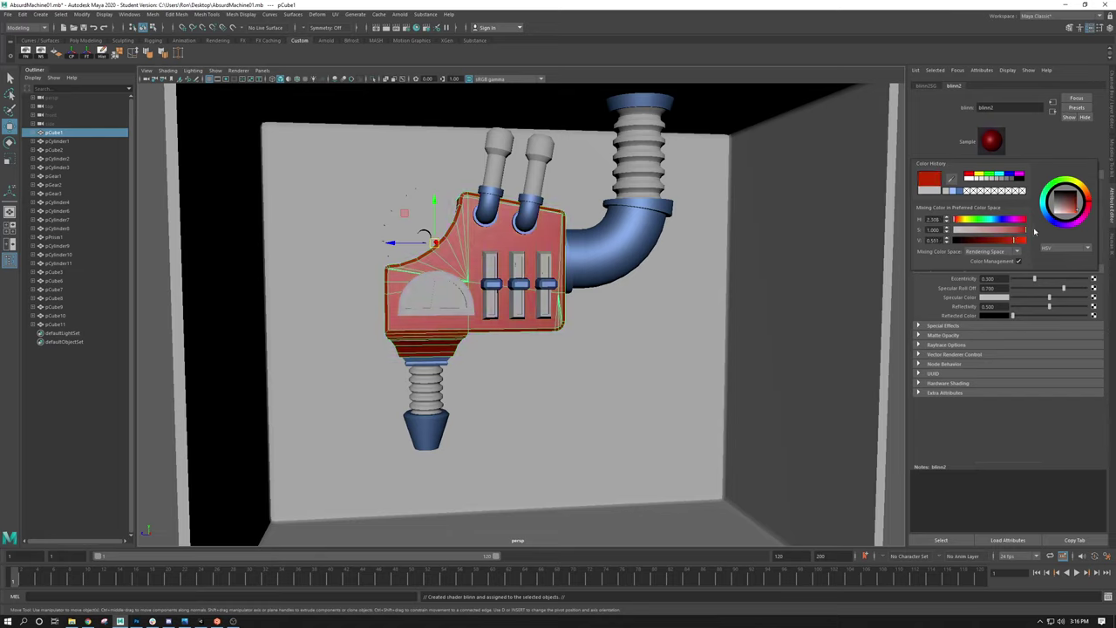
click(959, 221)
drag(959, 222, 1023, 242)
alt+drag(611, 288, 632, 286)
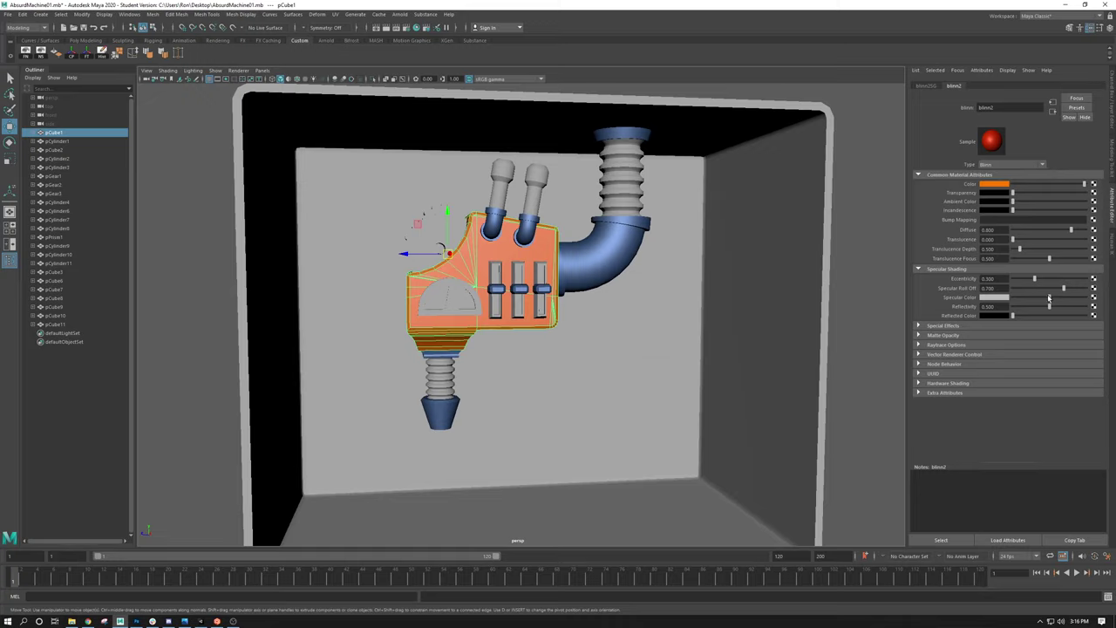
Step: Set the body material's specular color to a muted, desaturated orange
click(991, 299)
click(940, 293)
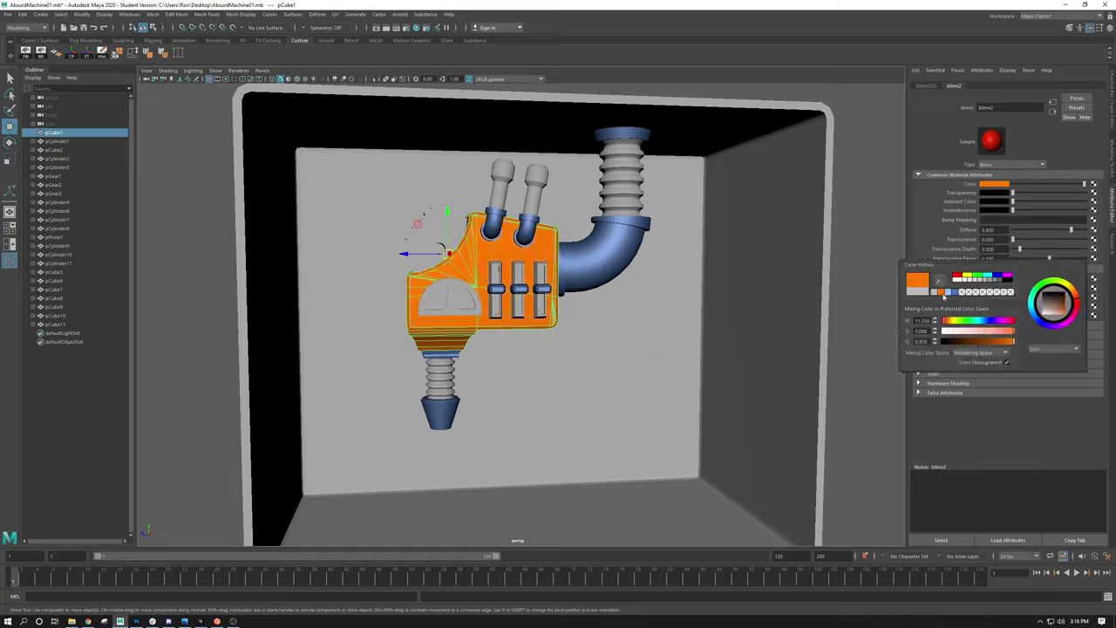
drag(1061, 312, 1061, 311)
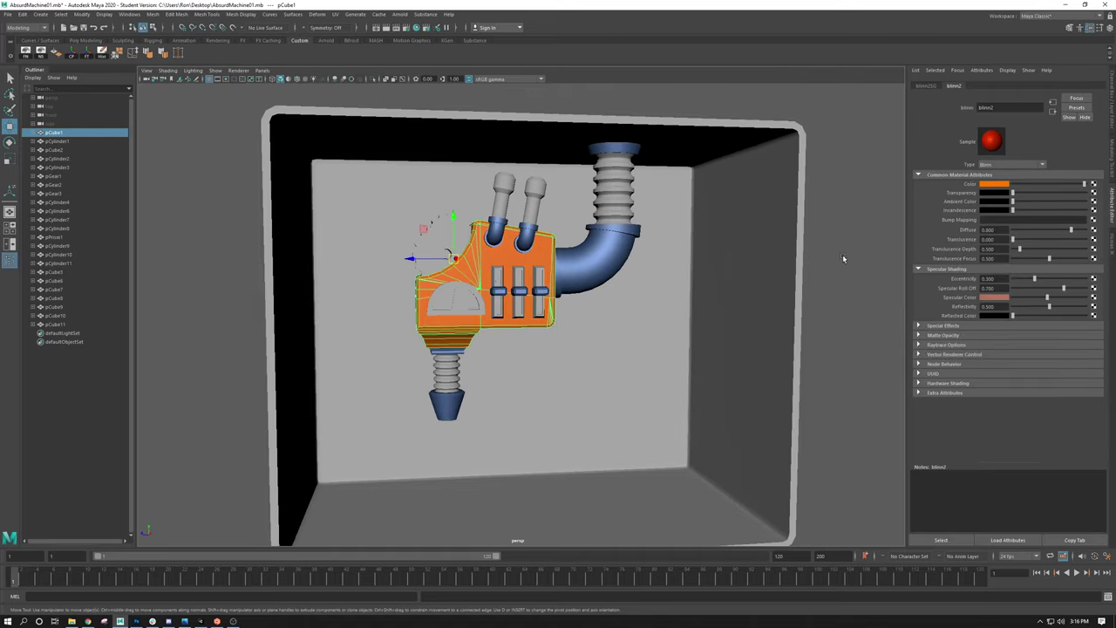
click(739, 252)
alt+drag(740, 252, 488, 288)
click(386, 281)
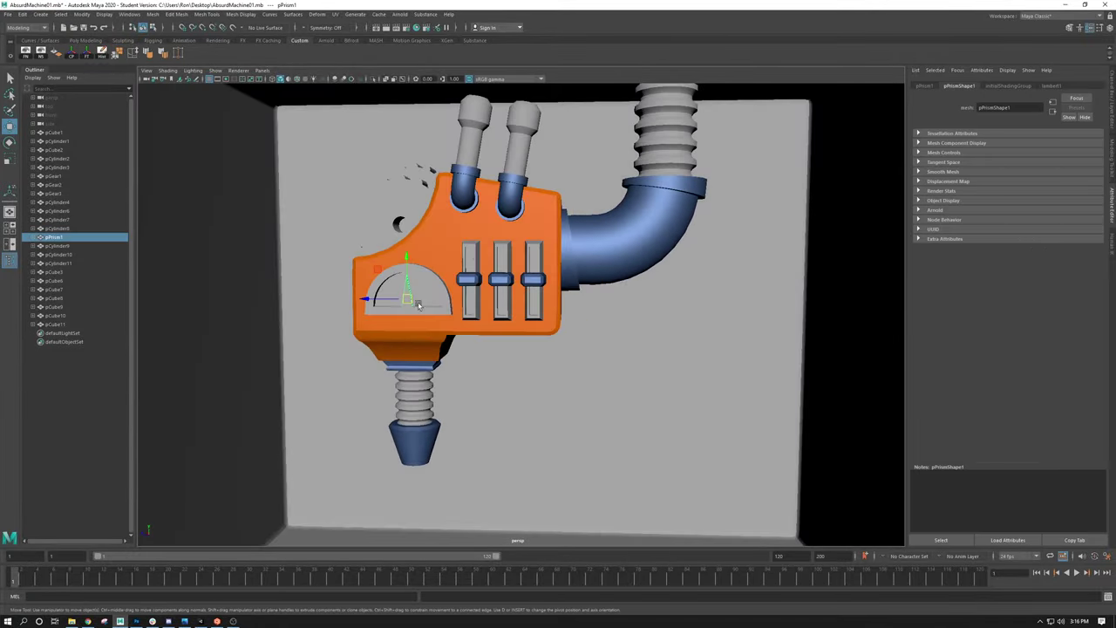
alt+middle_drag(386, 282, 523, 284)
scroll(559, 285, up, 3)
right_drag(525, 254, 645, 297)
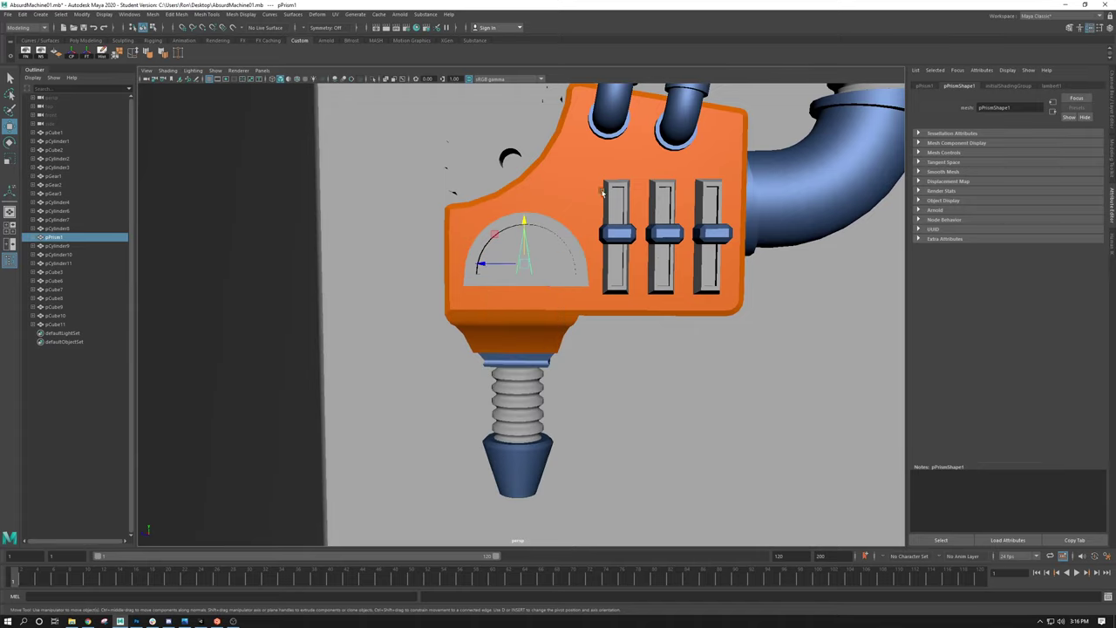
Step: Rename the machine body's Blinn material to OrangeMetal_Mat
click(589, 185)
click(993, 86)
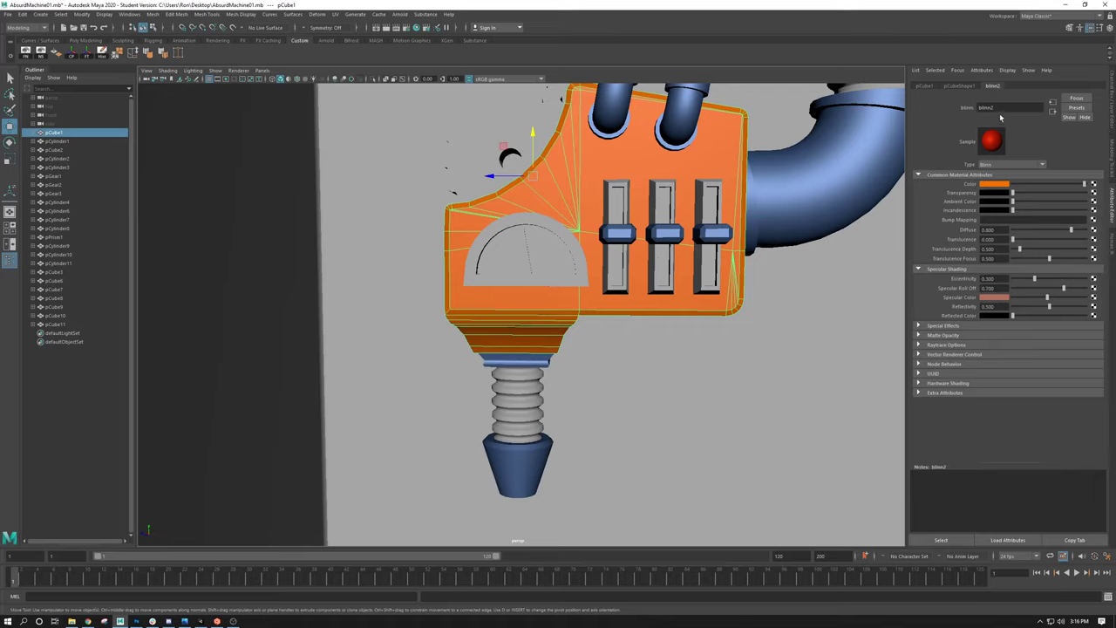
click(1000, 110)
text(OrangeMetal_Mat)
key(Return)
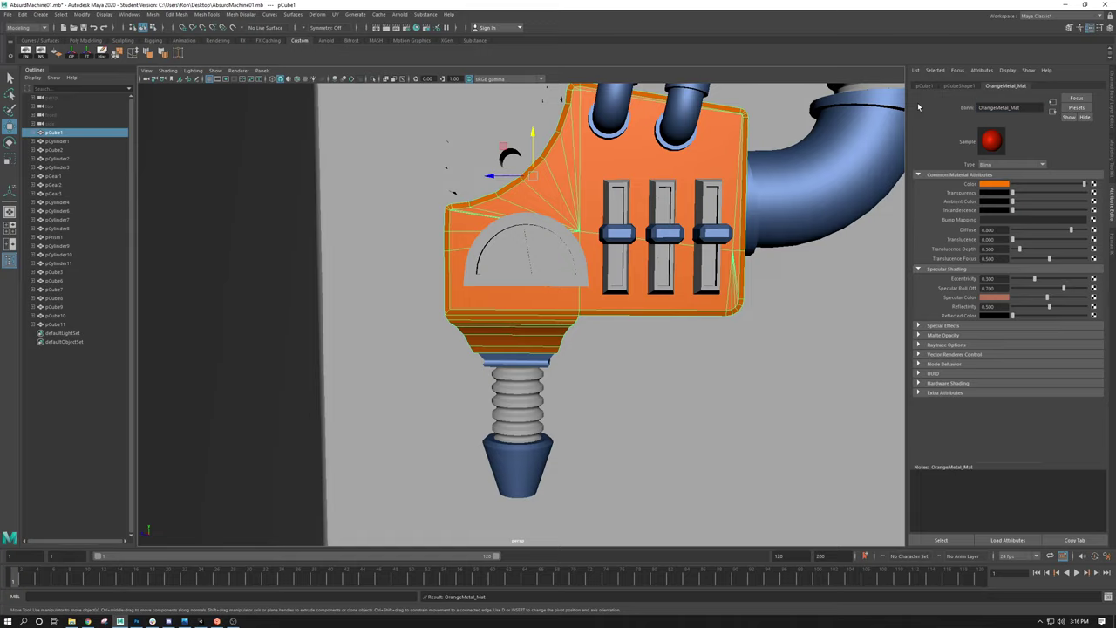
Step: Assign a new Lambert material to the needle of the semicircular gauge
click(524, 410)
alt+drag(628, 378, 556, 283)
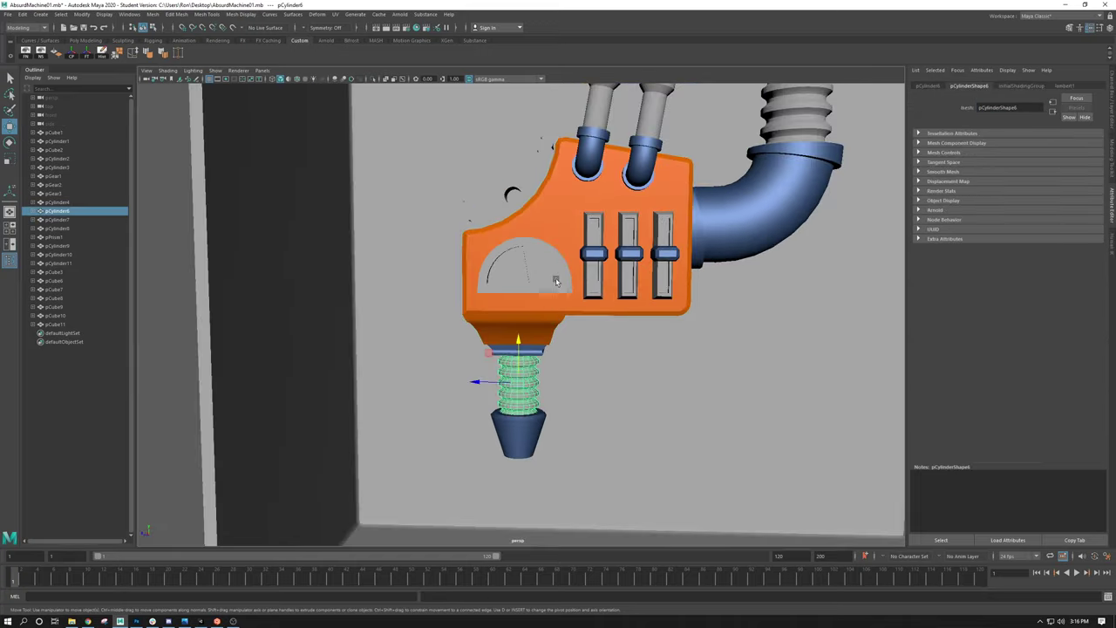
click(526, 272)
right_click(526, 274)
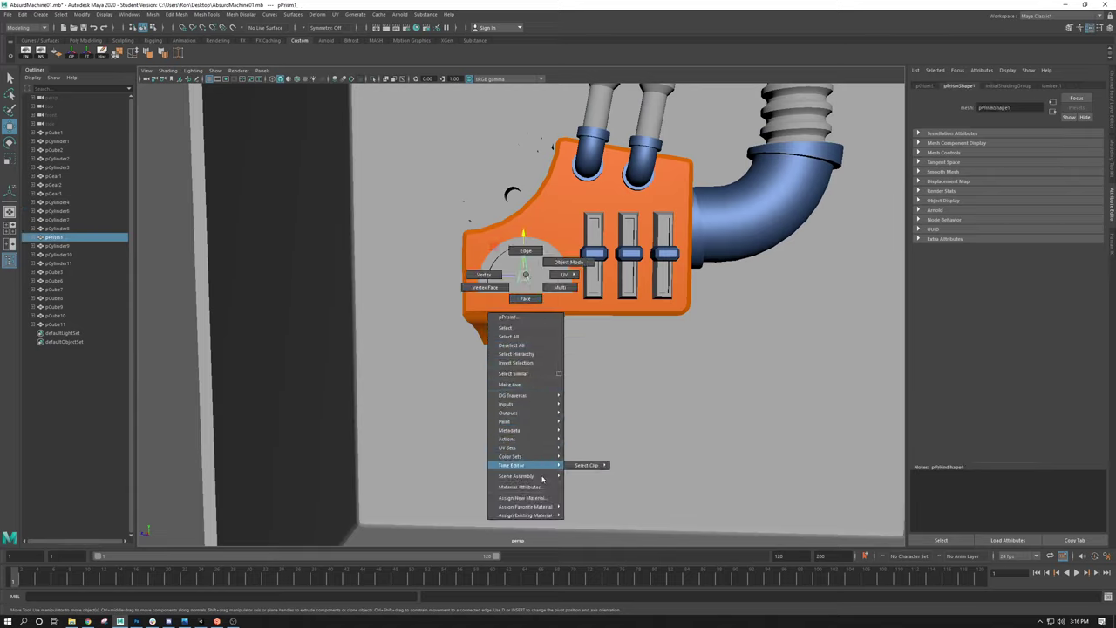
mouse_move(536, 505)
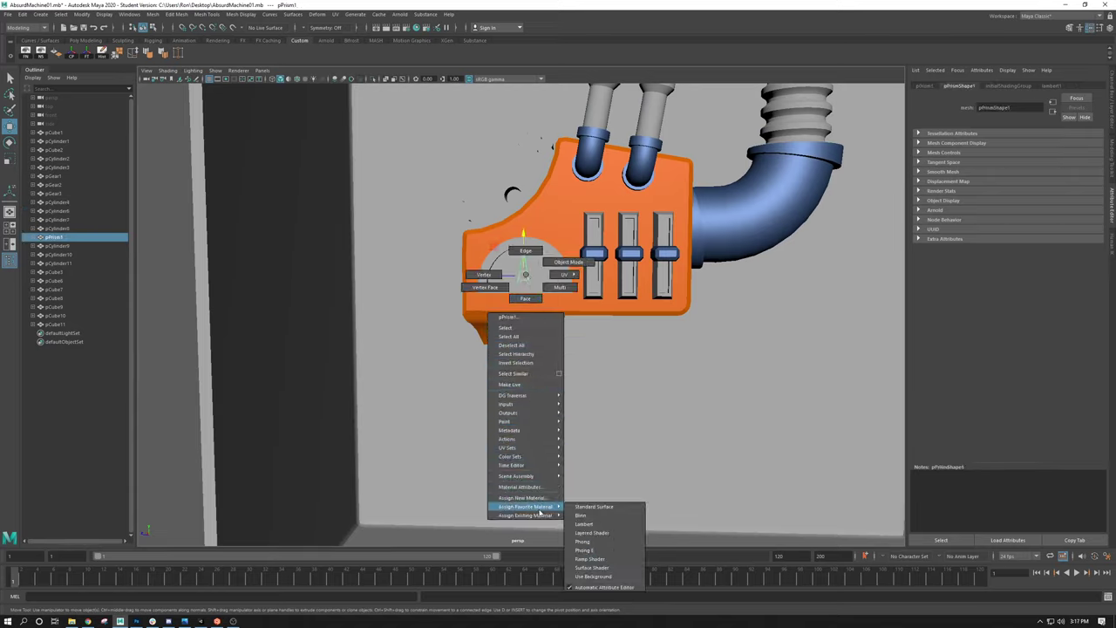
click(582, 523)
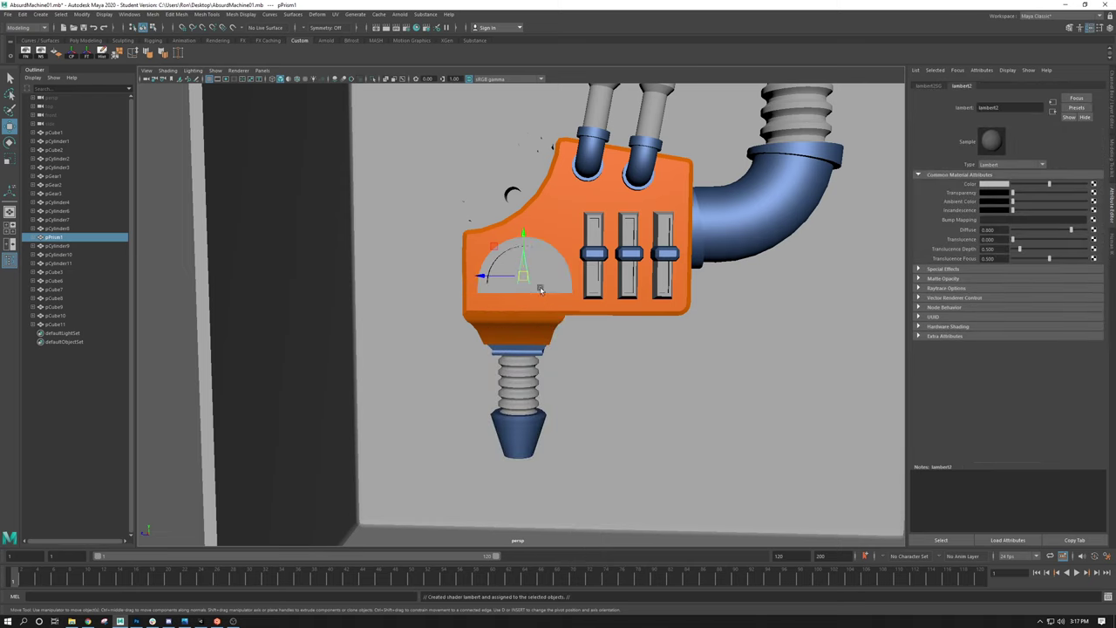
Step: Rename the needle's material to Red_Mat and set its color to pure red
scroll(582, 392, up, 3)
alt+drag(582, 392, 645, 374)
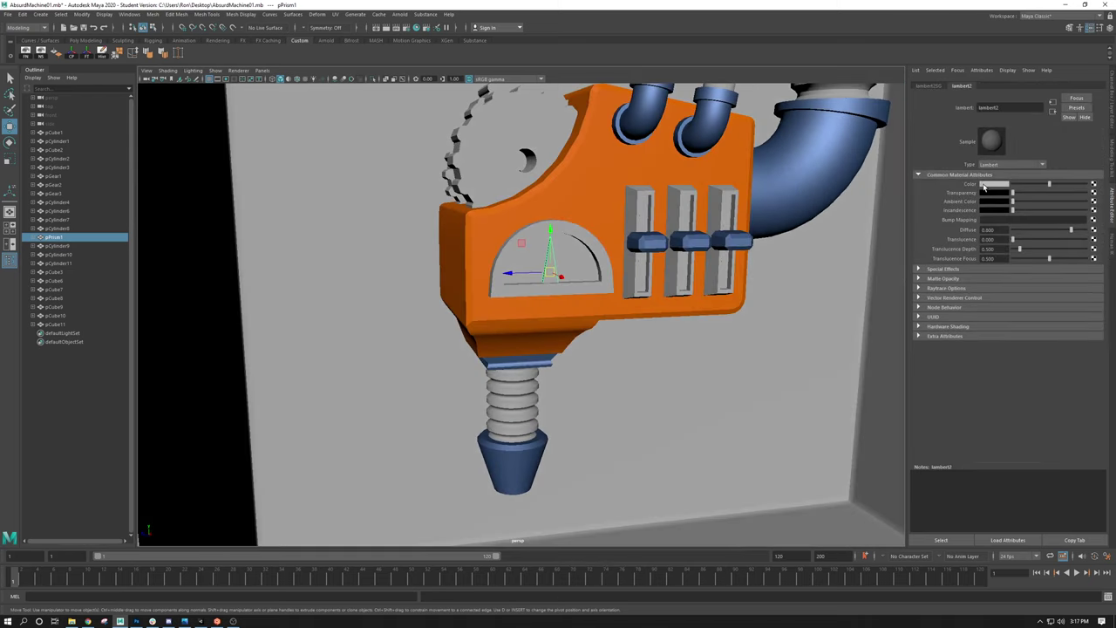
double_click(987, 107)
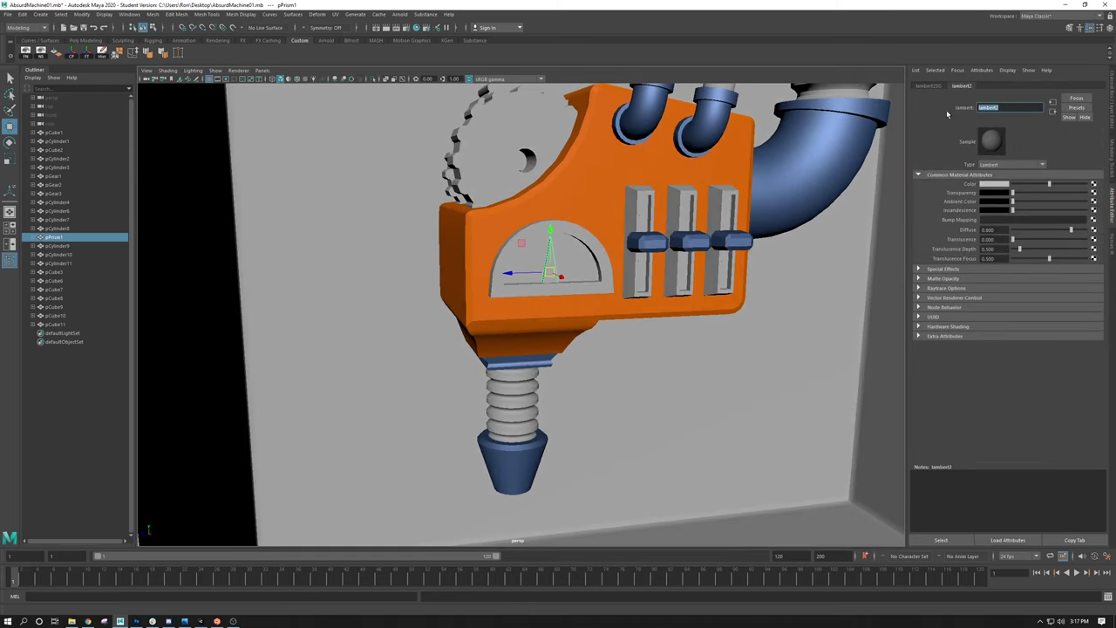
text(Red_Mat)
key(Return)
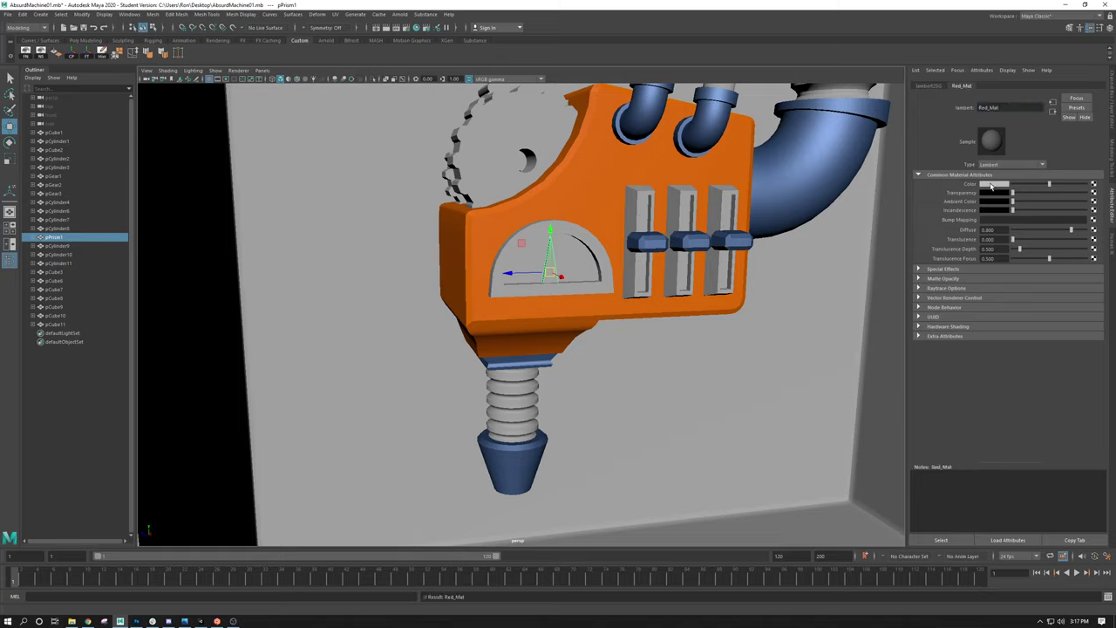
click(991, 186)
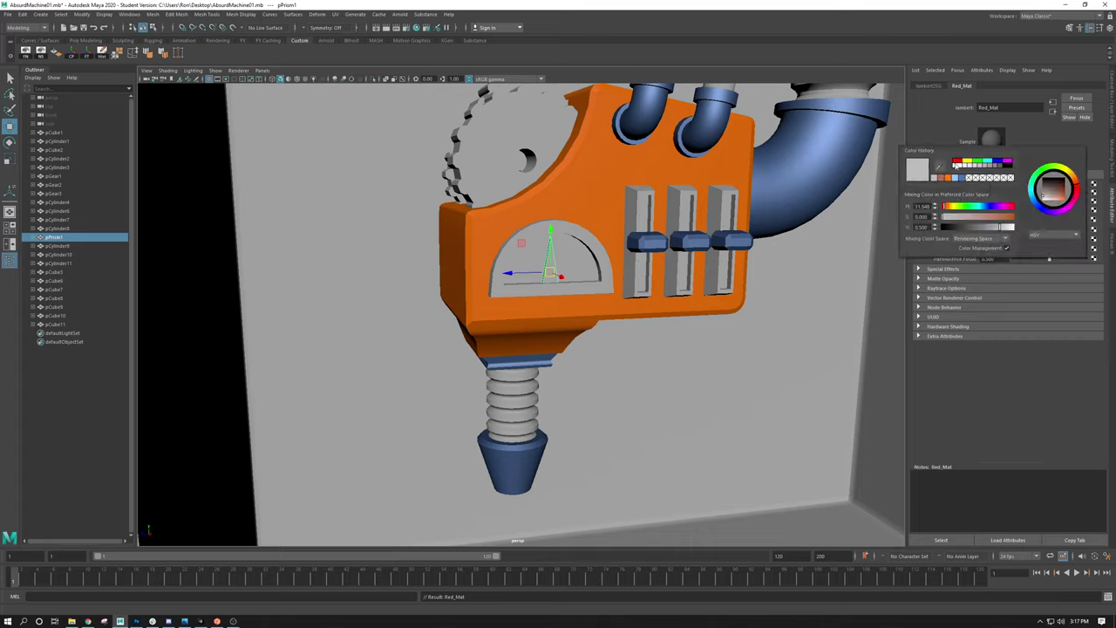
click(957, 164)
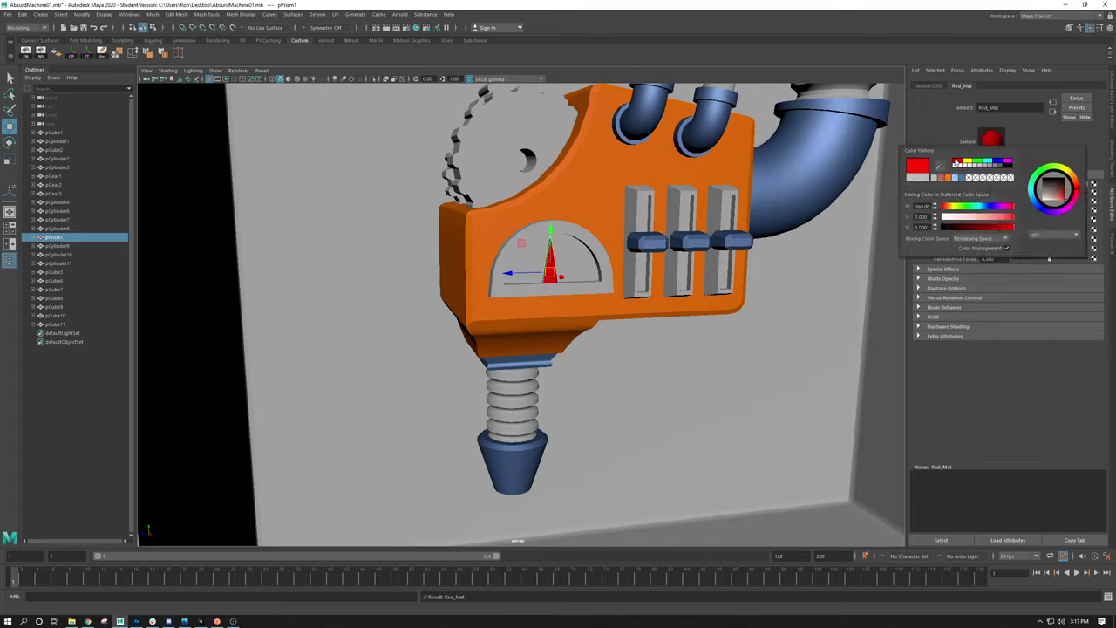
click(688, 242)
Step: Assign the existing BlueMetal_Mat material to the semicircular gauge housing
alt+drag(740, 406, 698, 386)
alt+right_drag(698, 386, 540, 272)
alt+drag(541, 272, 504, 299)
scroll(478, 264, up, 2)
click(499, 251)
alt+drag(500, 248, 488, 225)
scroll(488, 225, up, 2)
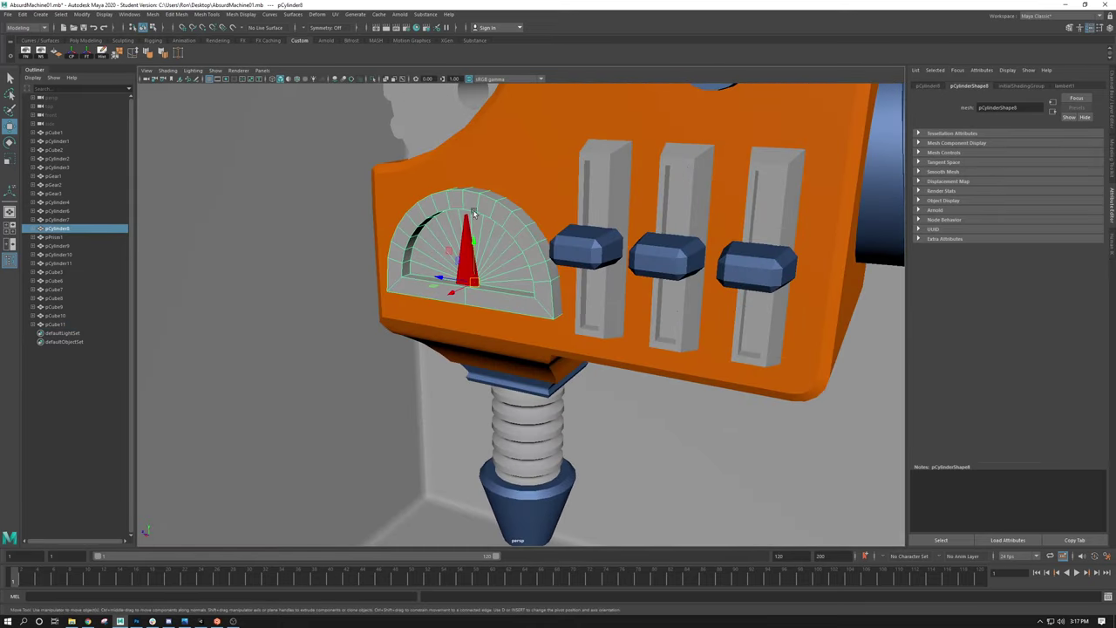
right_drag(471, 206, 533, 444)
scroll(496, 293, down, 4)
scroll(496, 292, down, 4)
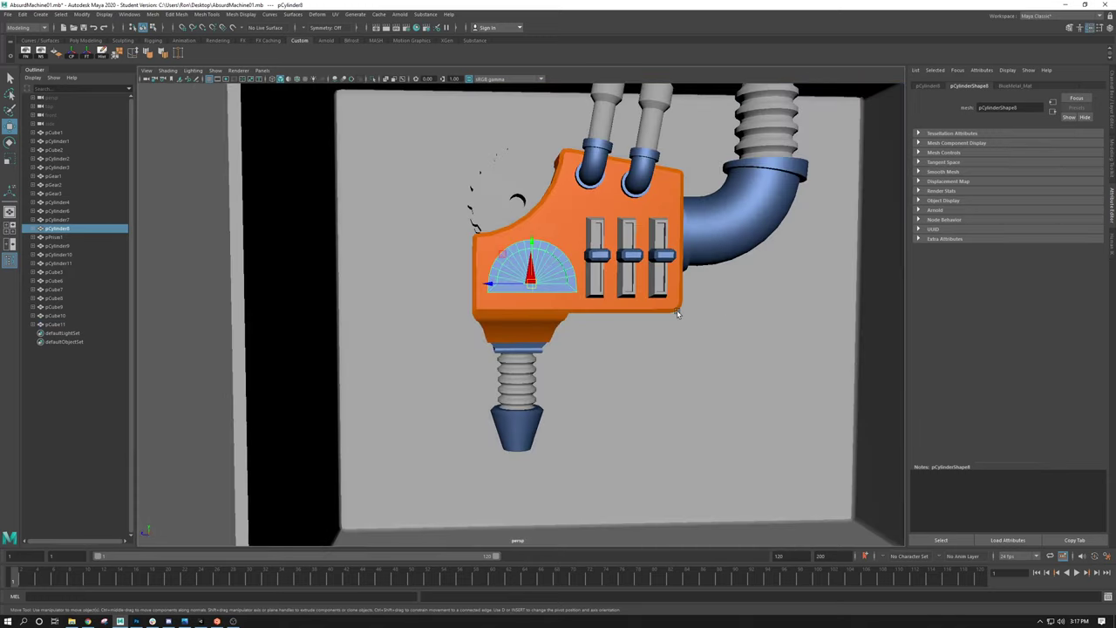
click(847, 272)
scroll(514, 297, up, 5)
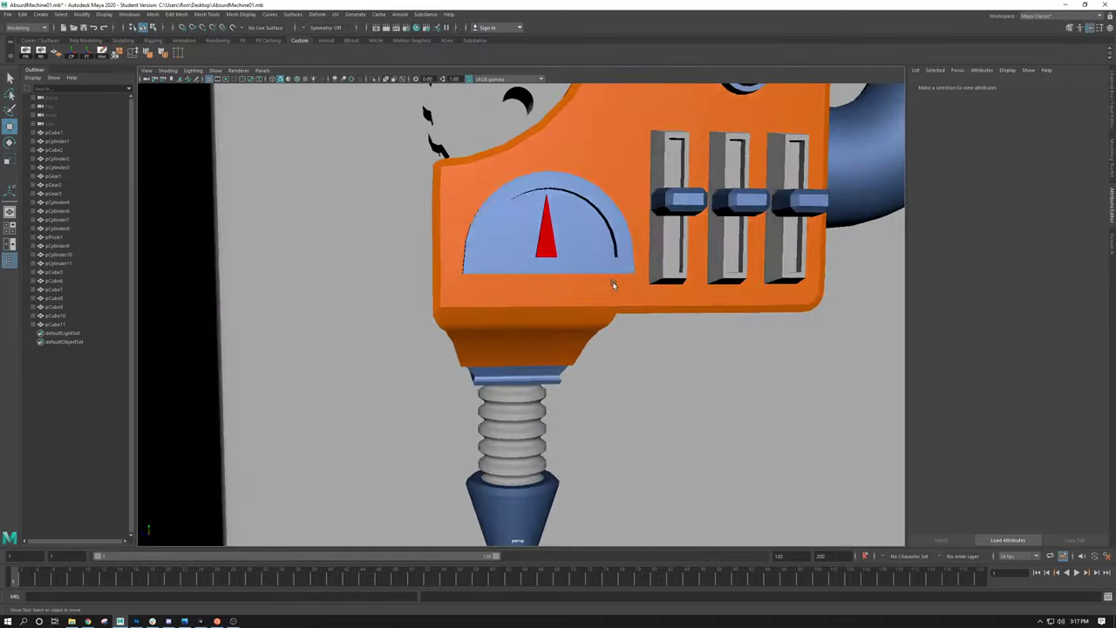
alt+drag(610, 282, 582, 236)
Step: Assign a new Lambert material to only the recessed, fan-shaped inner faces of the gauge
click(579, 252)
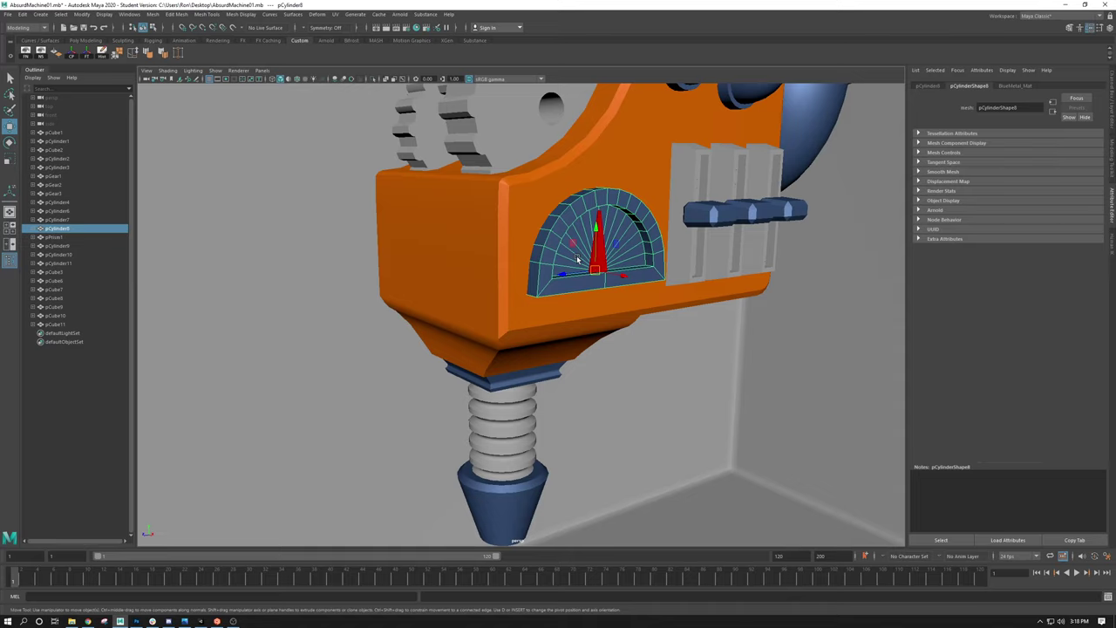
alt+drag(577, 256, 585, 223)
scroll(557, 235, up, 5)
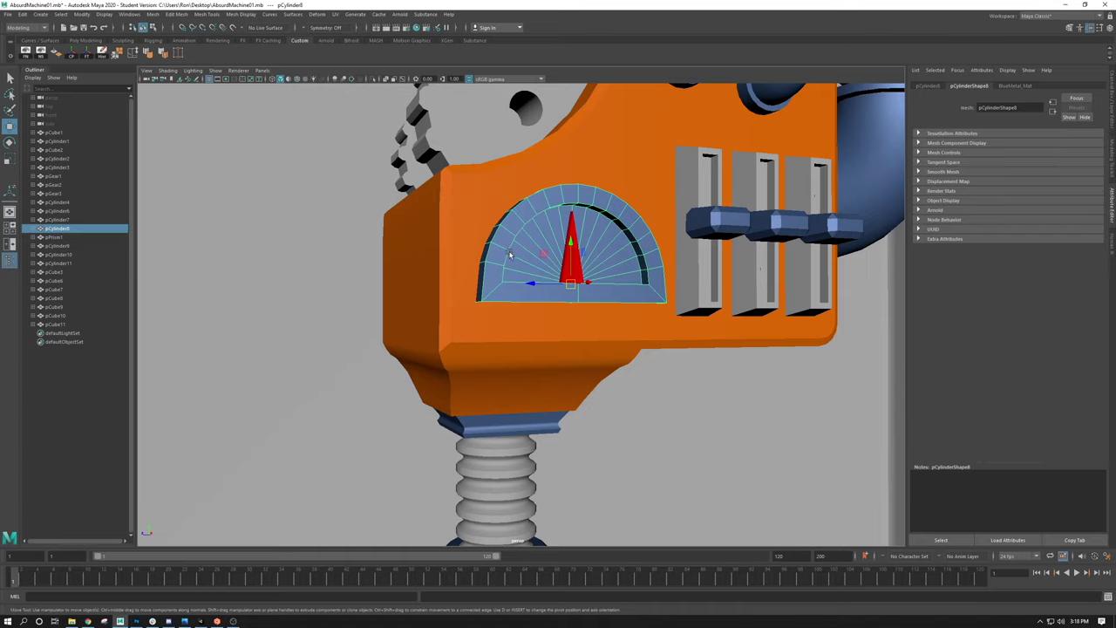
scroll(653, 286, down, 3)
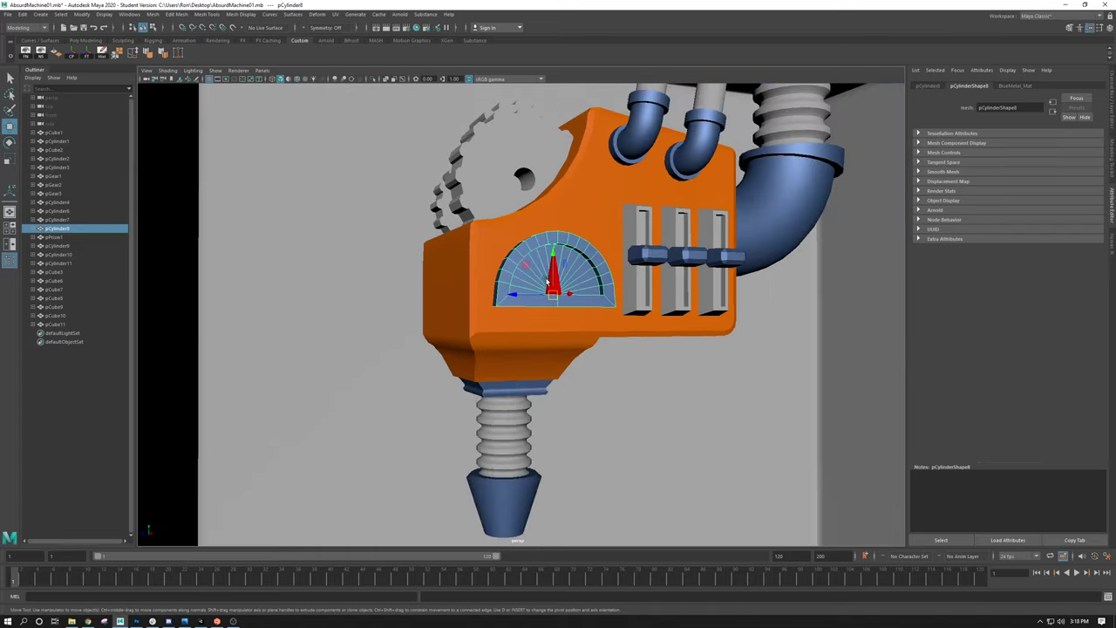
alt+drag(653, 286, 688, 291)
scroll(688, 291, up, 3)
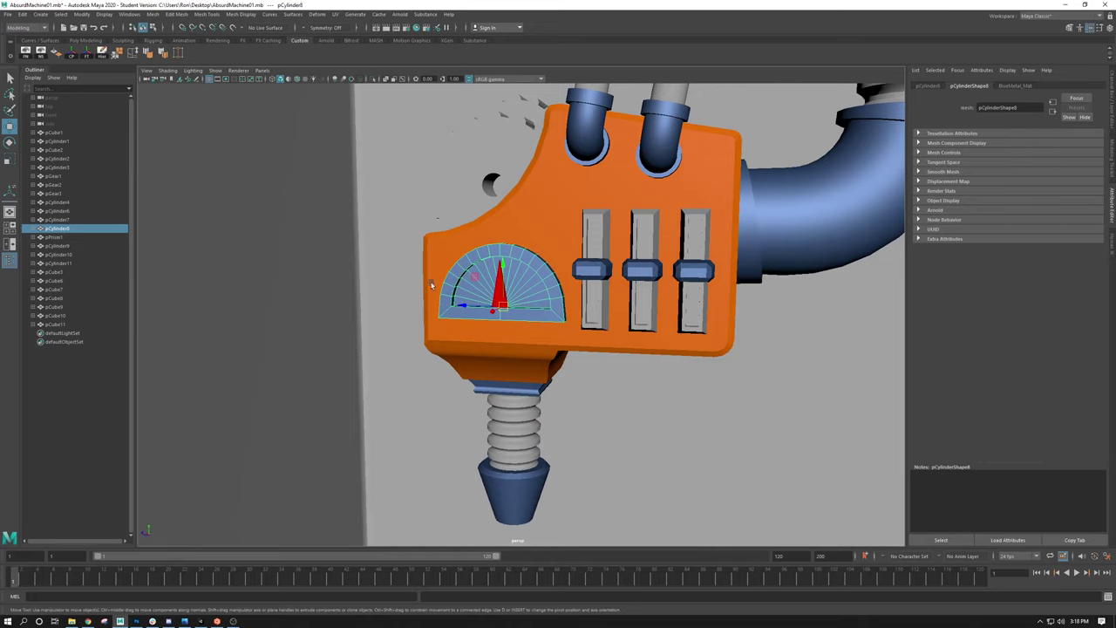
alt+right_drag(450, 284, 545, 302)
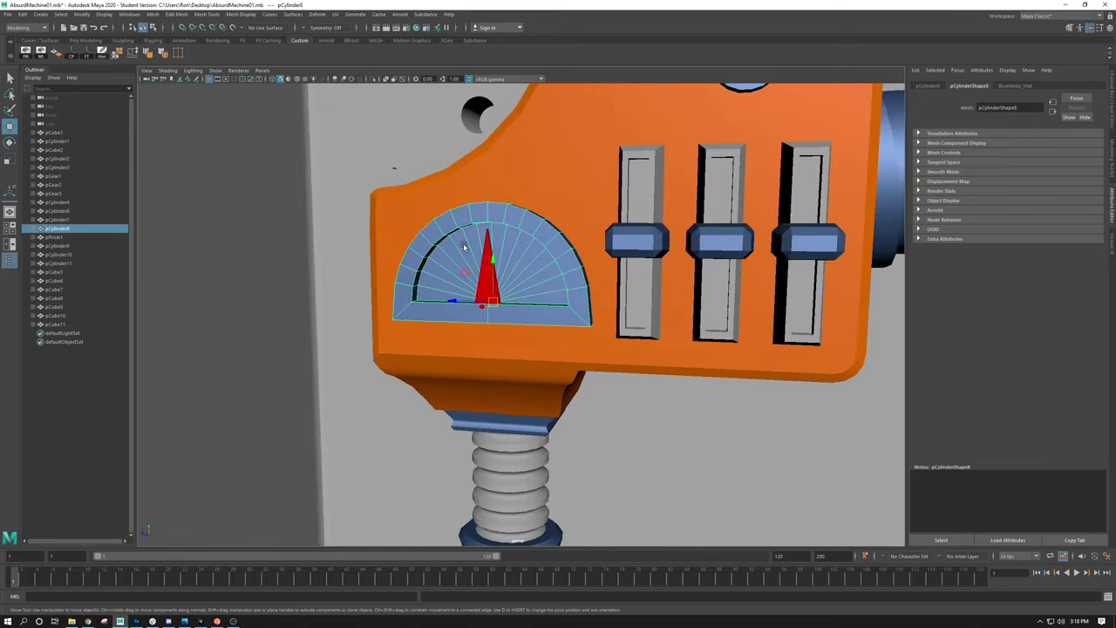
right_drag(527, 264, 528, 288)
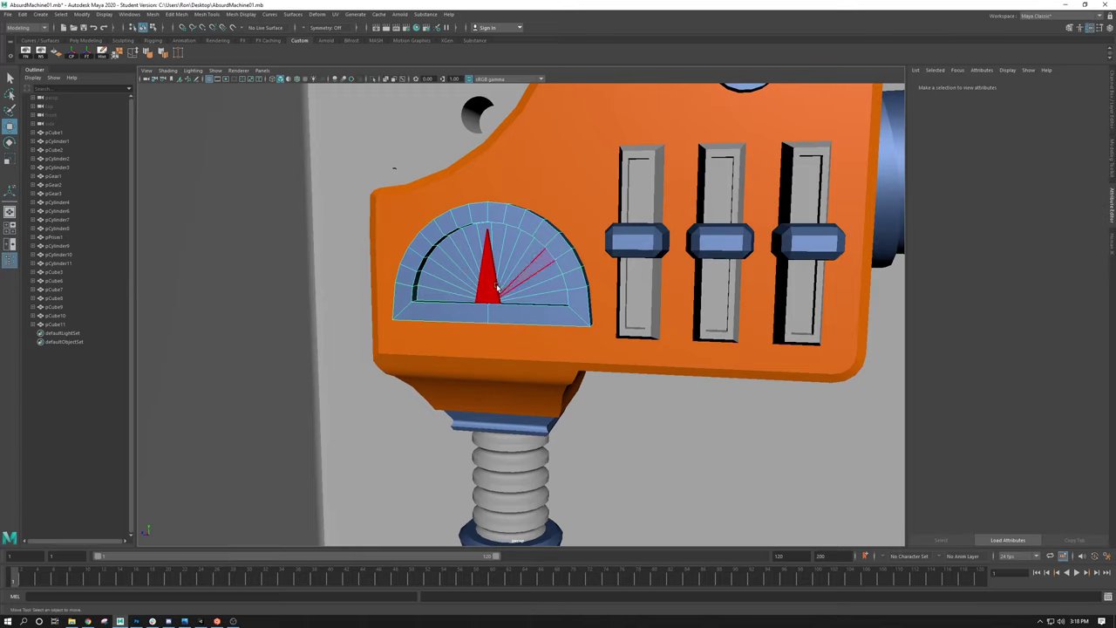
click(433, 295)
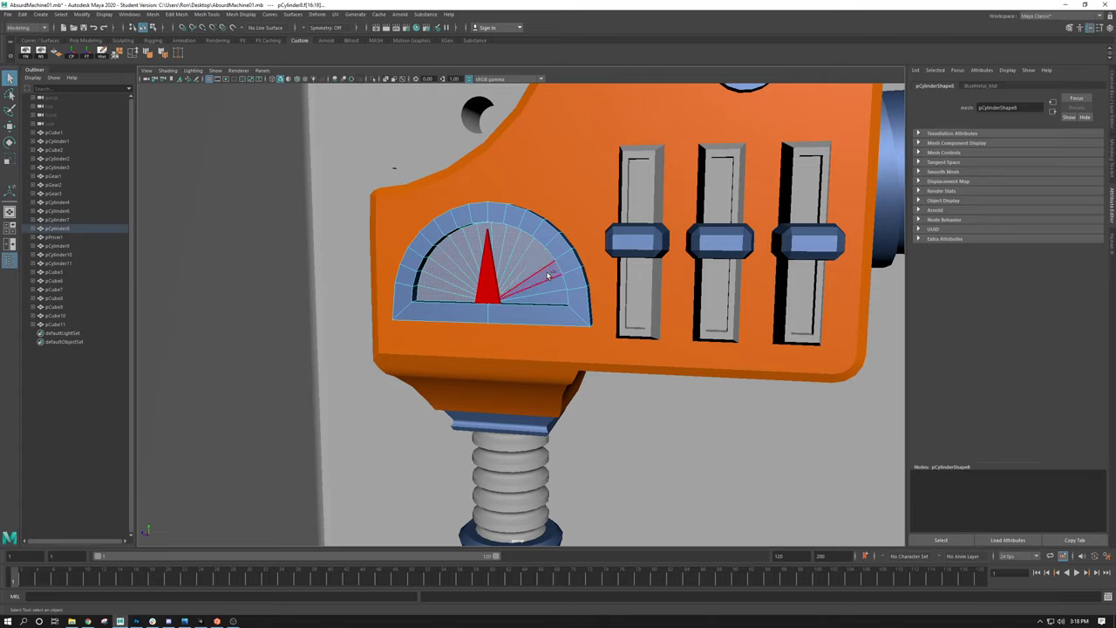
right_click(524, 260)
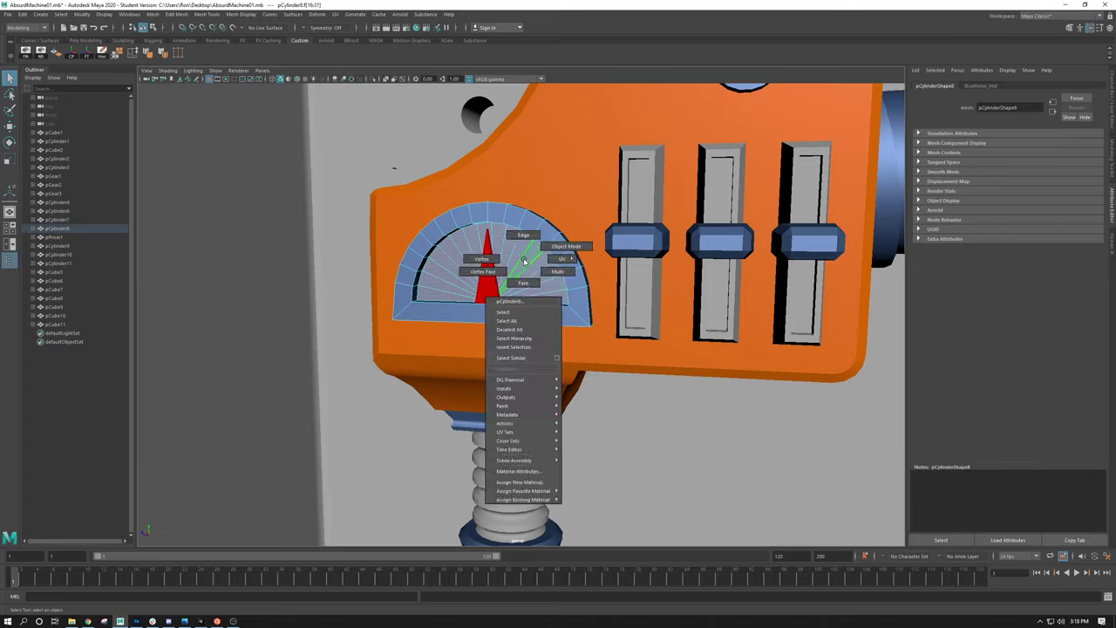
mouse_move(523, 491)
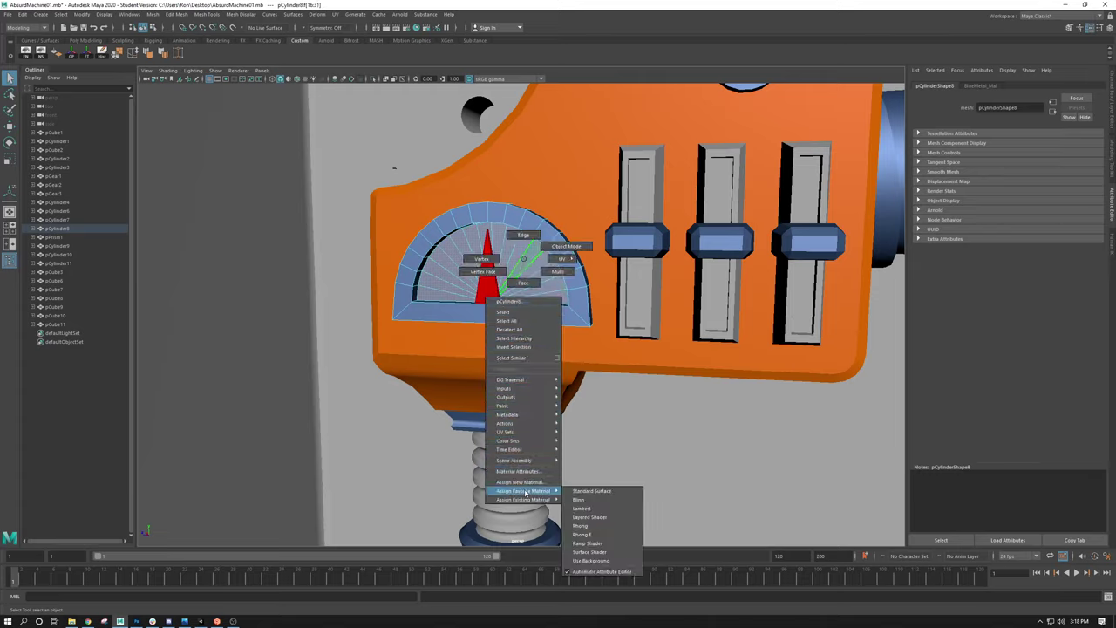
click(580, 507)
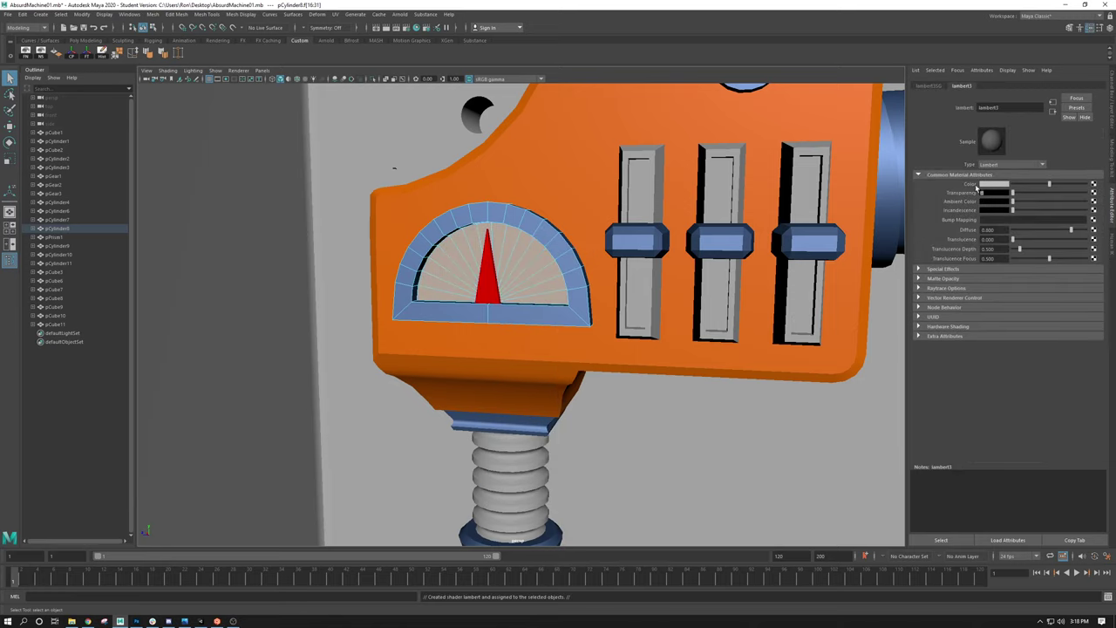
Step: Rename the inner gauge faces' Lambert material to White_Mat
double_click(990, 107)
key(Return)
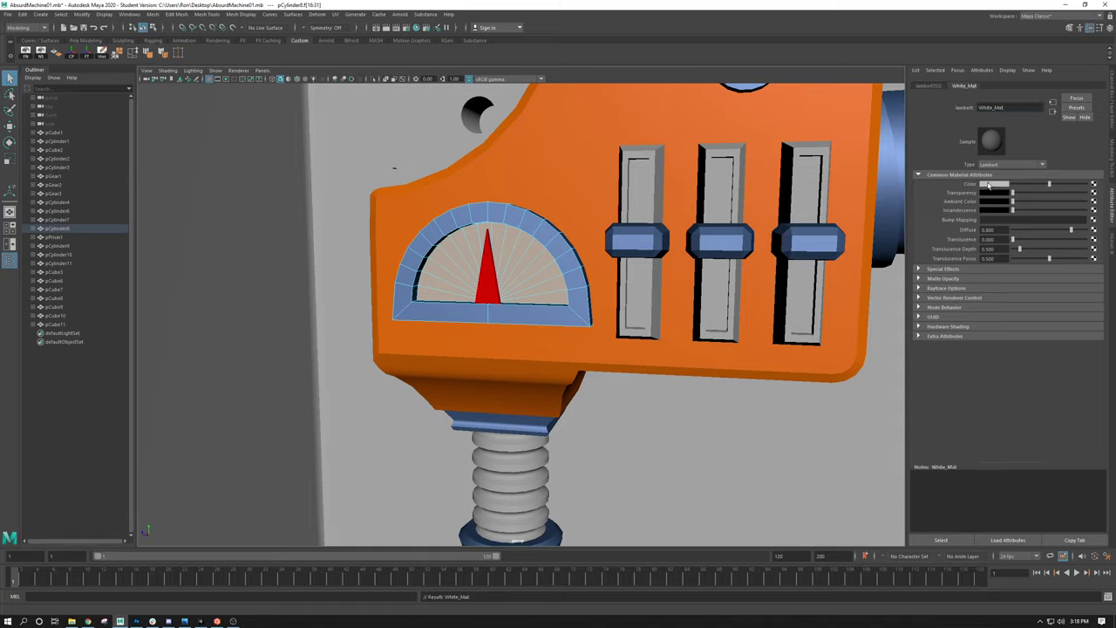
Step: Set the White_Mat color to pure white and return the gauge to object mode with nothing selected
click(988, 184)
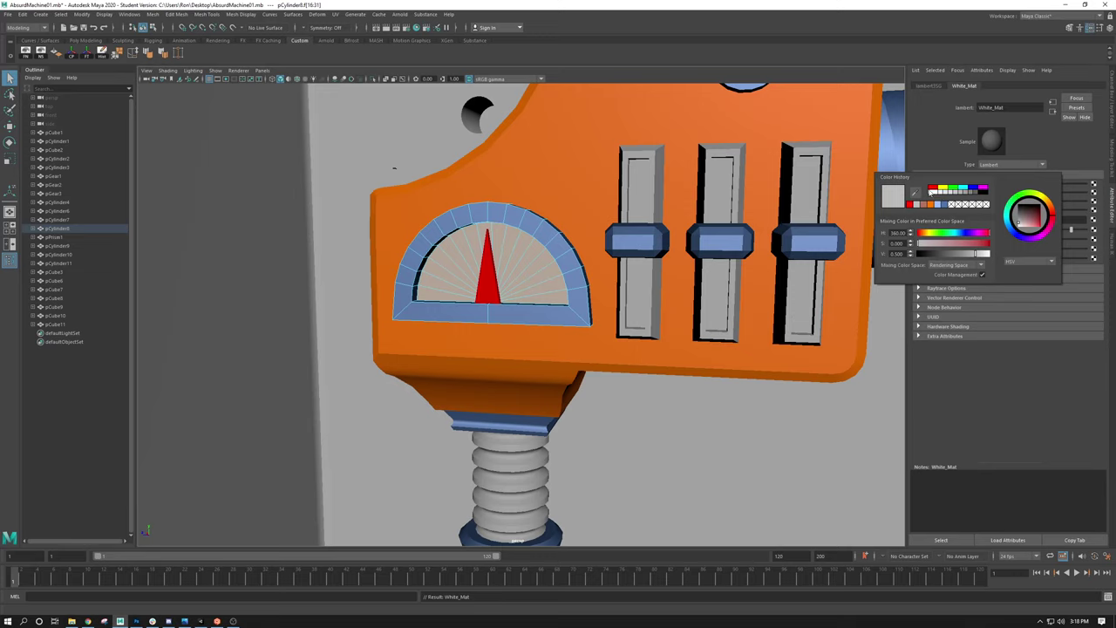
click(931, 195)
scroll(743, 349, down, 5)
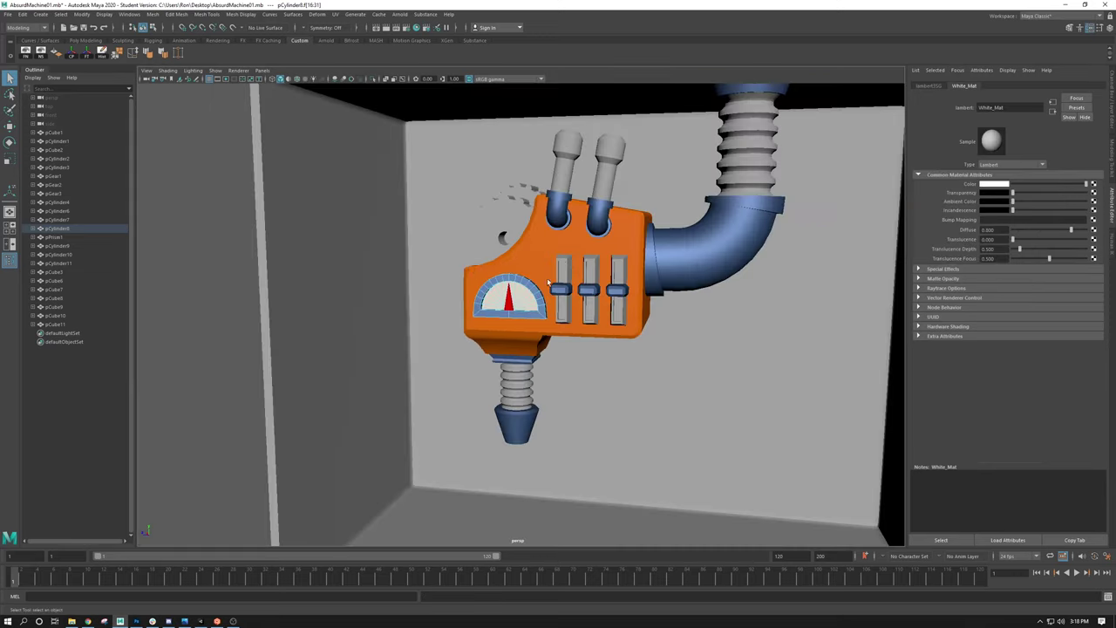
scroll(745, 342, down, 5)
click(656, 304)
scroll(656, 304, up, 6)
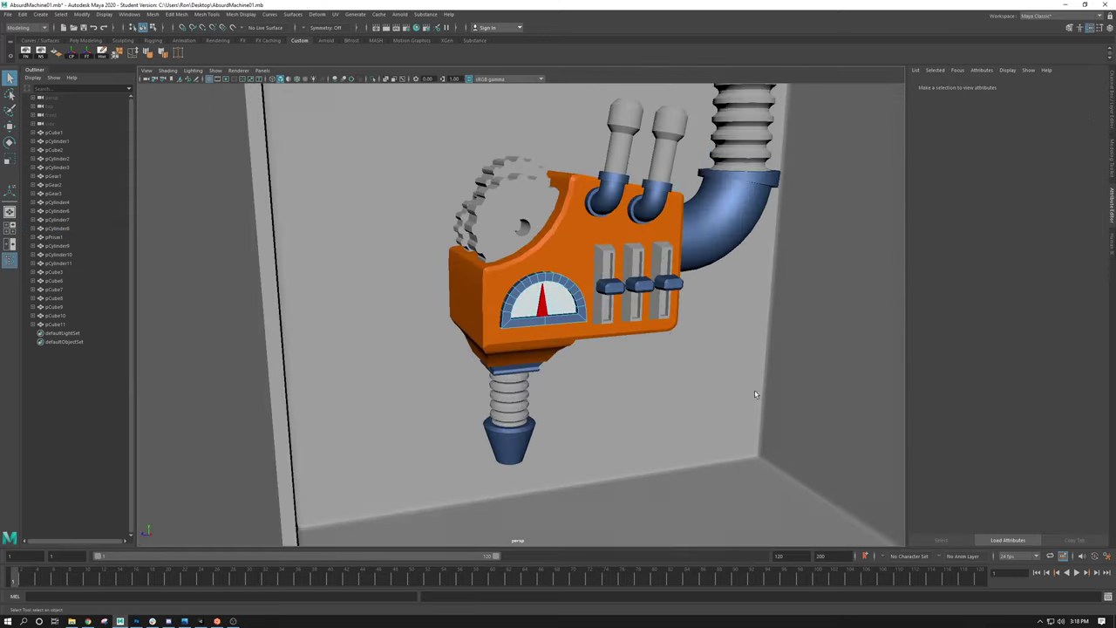
right_drag(512, 296, 533, 288)
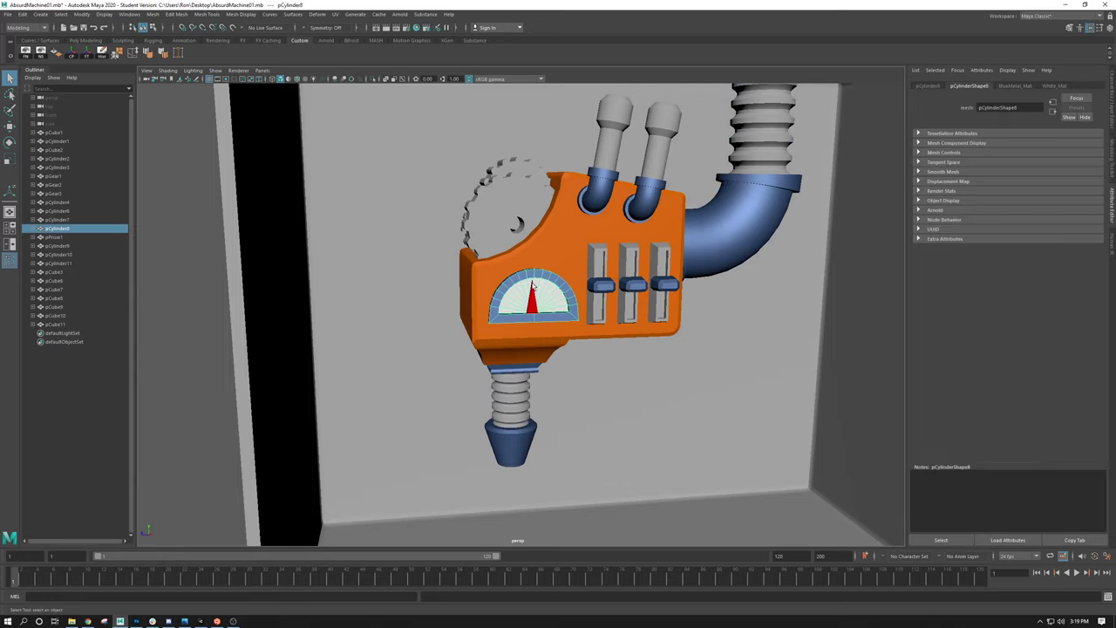
click(256, 249)
Step: Examine the colored gauge and the rest of the machine from several angles
scroll(421, 275, up, 8)
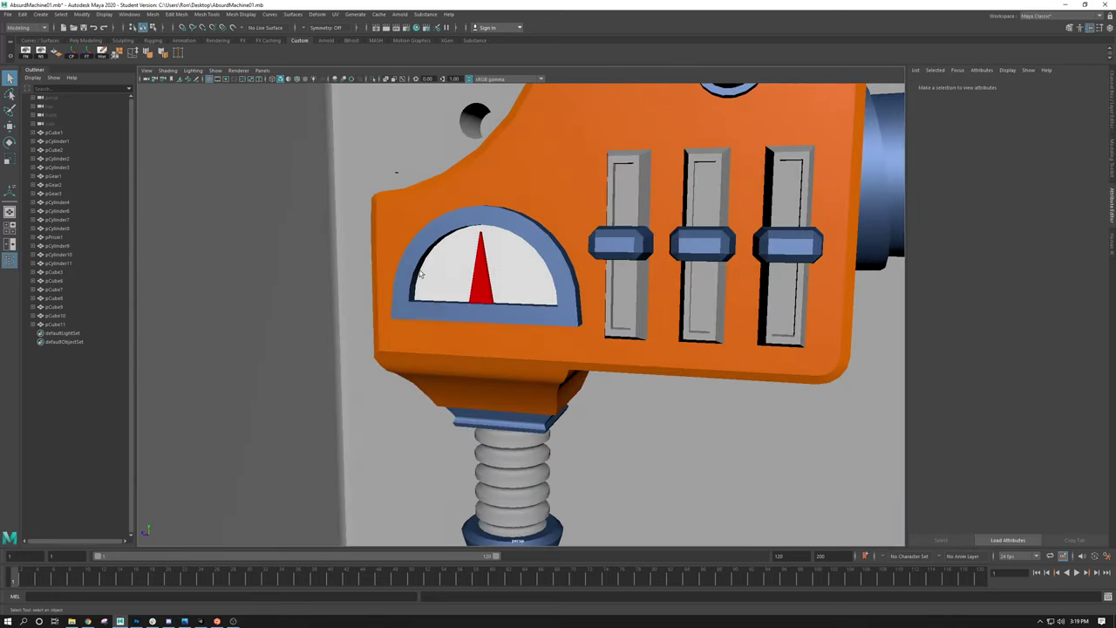
scroll(673, 312, down, 5)
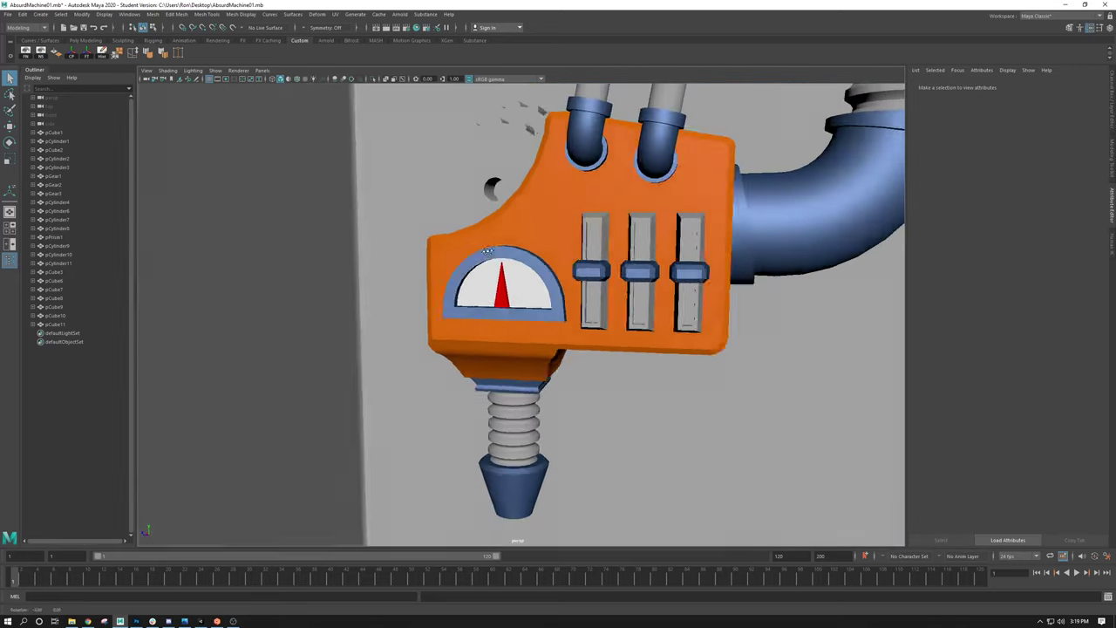
alt+drag(673, 312, 539, 262)
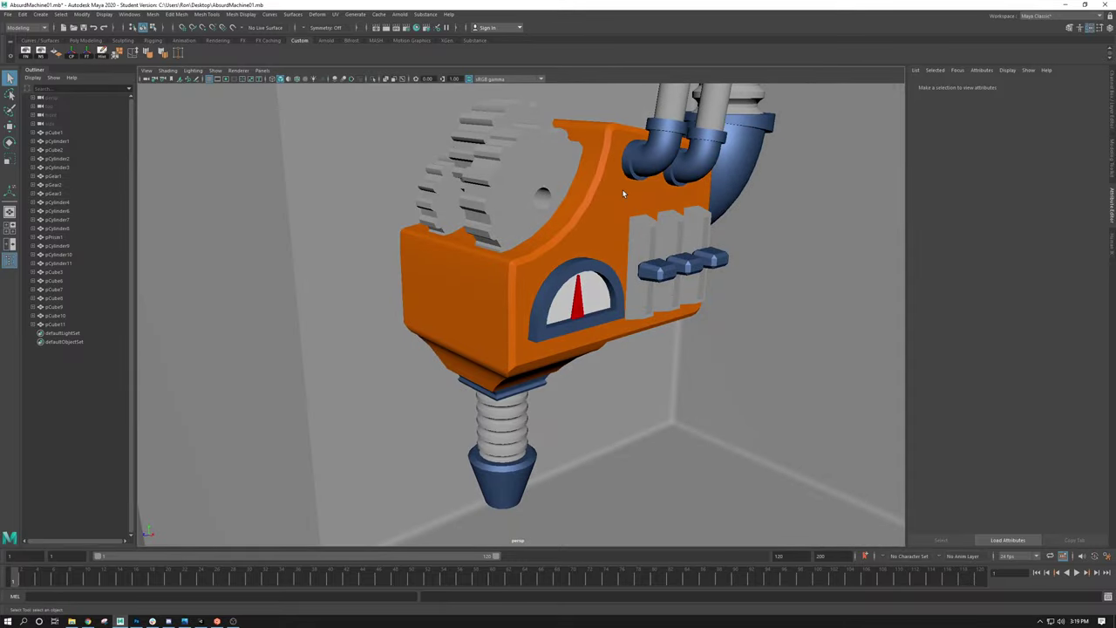
alt+drag(621, 234, 521, 251)
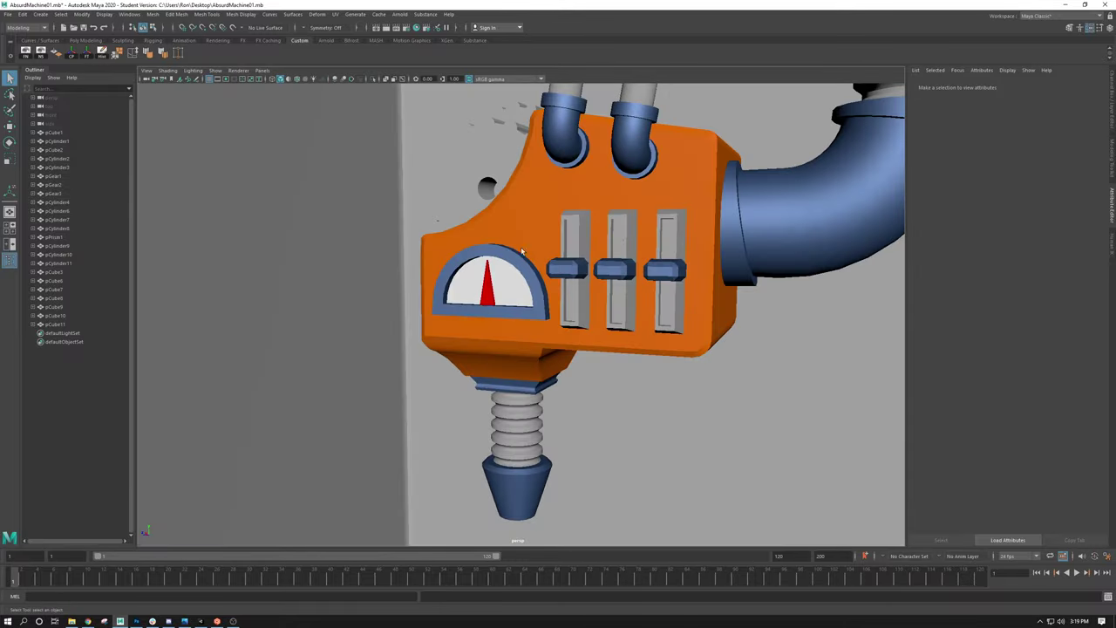
click(492, 291)
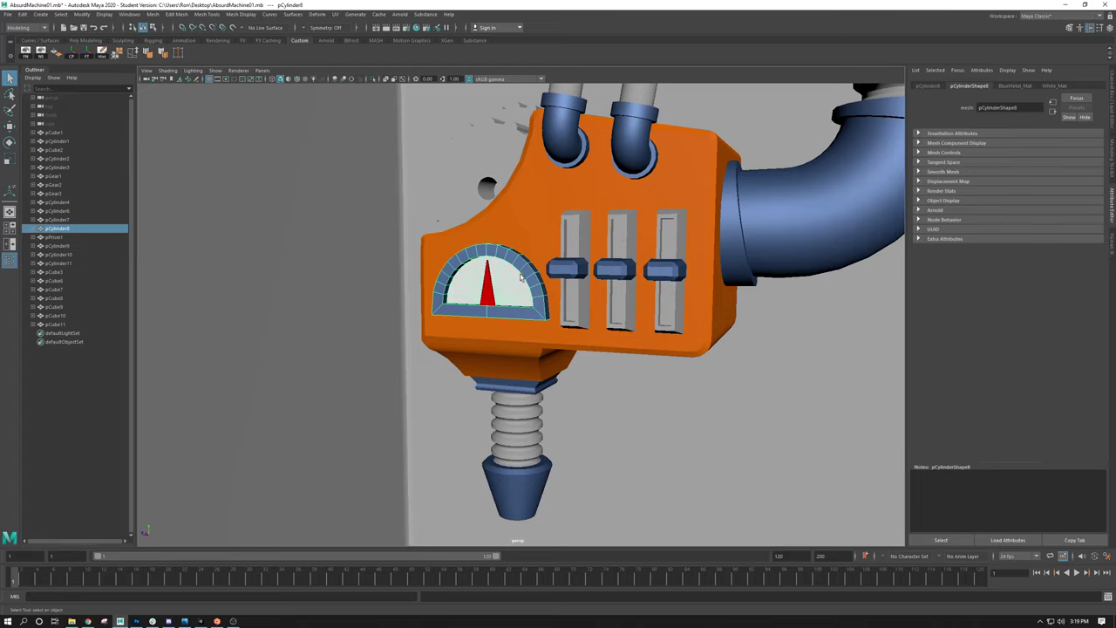
scroll(615, 259, down, 3)
alt+drag(615, 259, 646, 177)
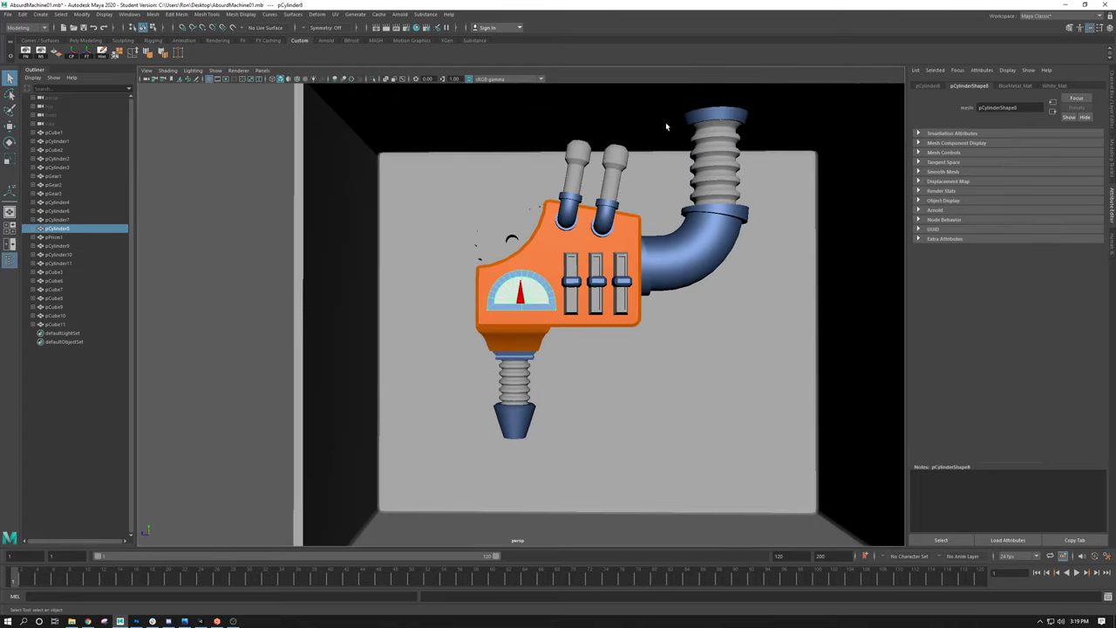
scroll(447, 265, down, 2)
Step: Assign the existing Red_Mat material to the three slider knobs
alt+drag(447, 265, 604, 358)
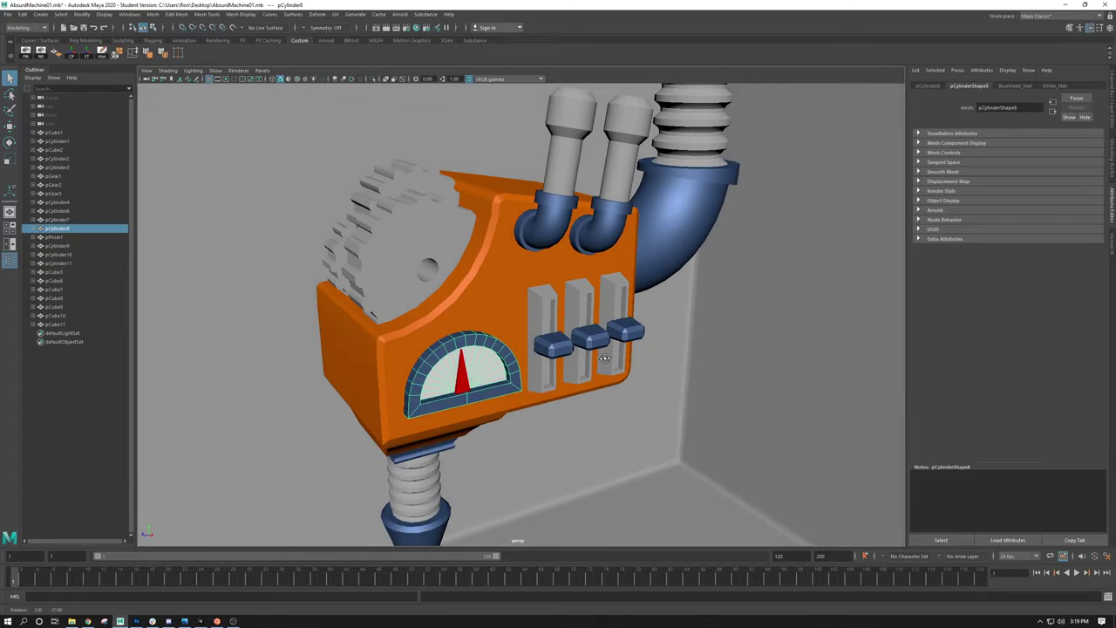
click(558, 349)
shift+click(592, 342)
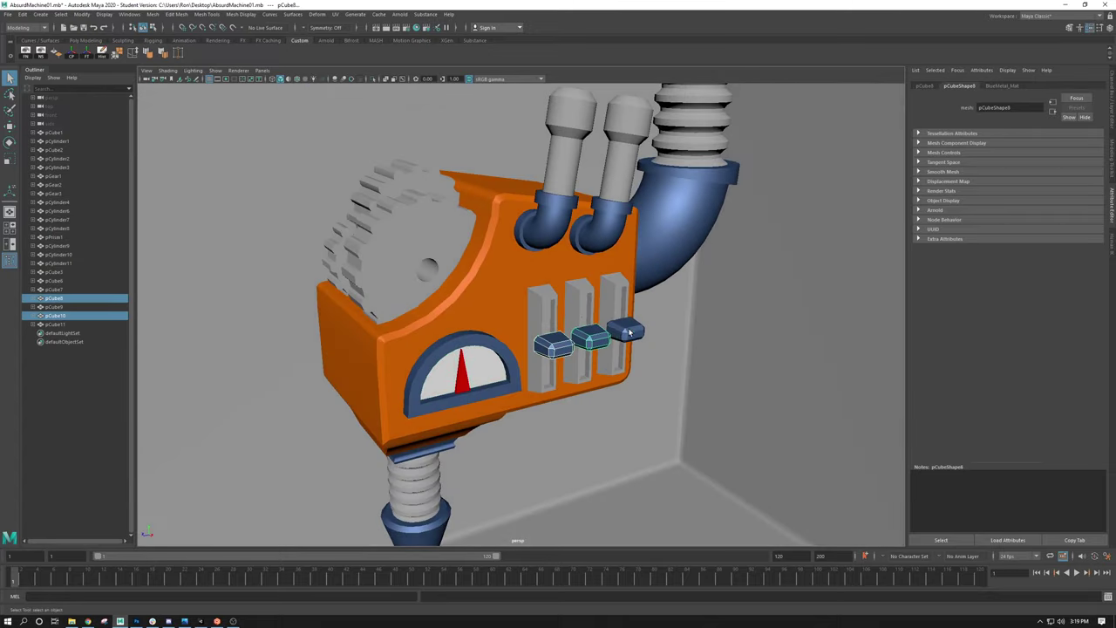
shift+click(628, 331)
right_click(627, 333)
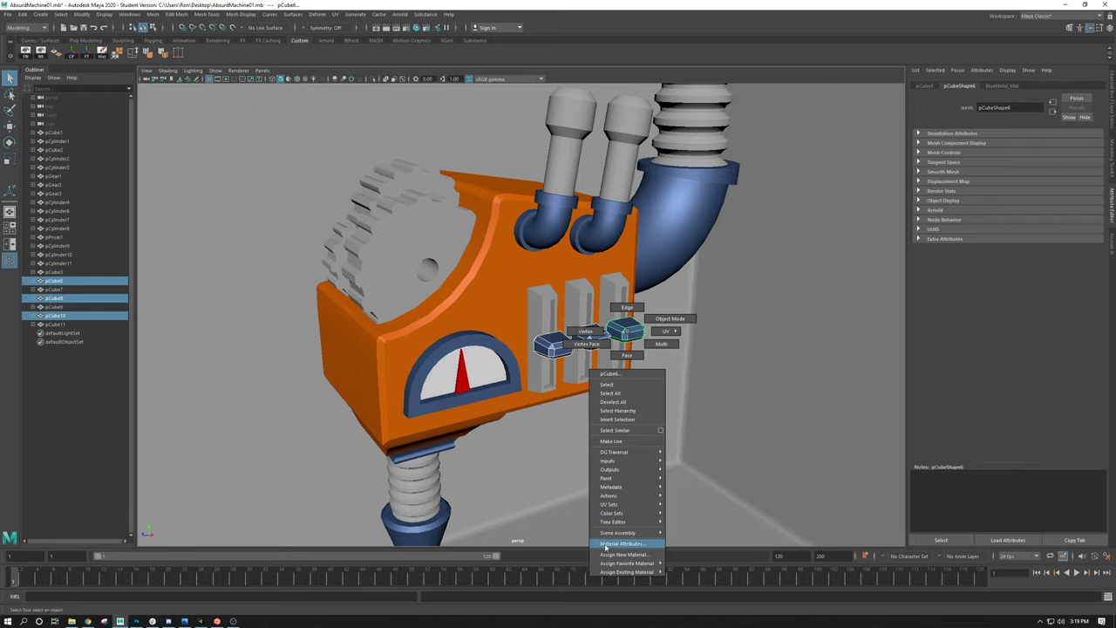
mouse_move(606, 573)
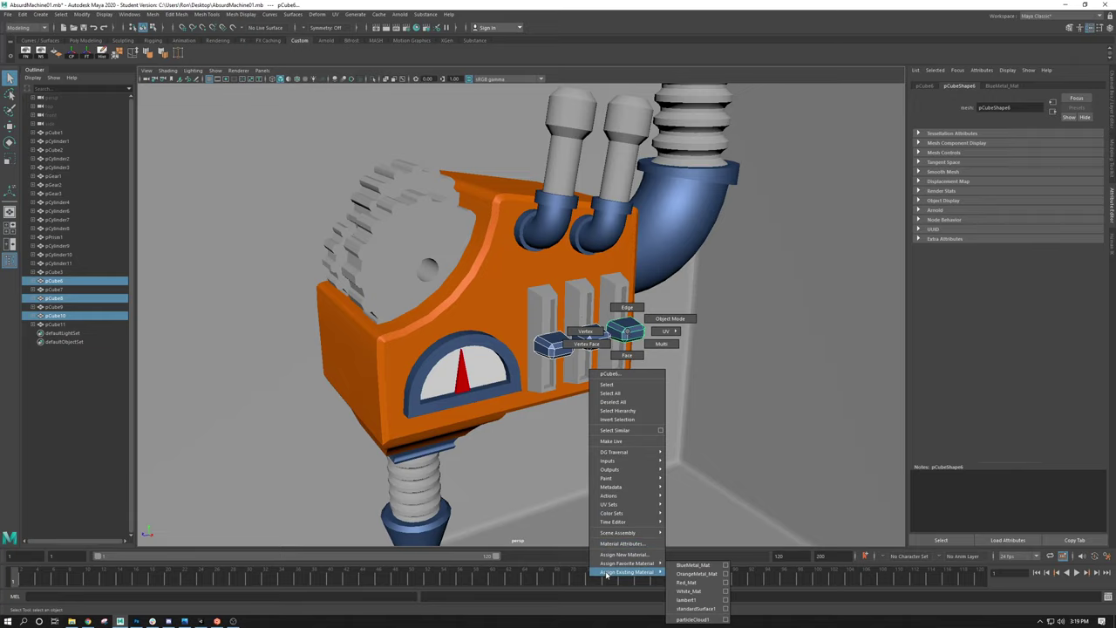
click(687, 581)
Step: Assign the existing BlueMetal_Mat material to the three slider housings behind the red knobs
alt+drag(608, 352, 518, 305)
click(518, 305)
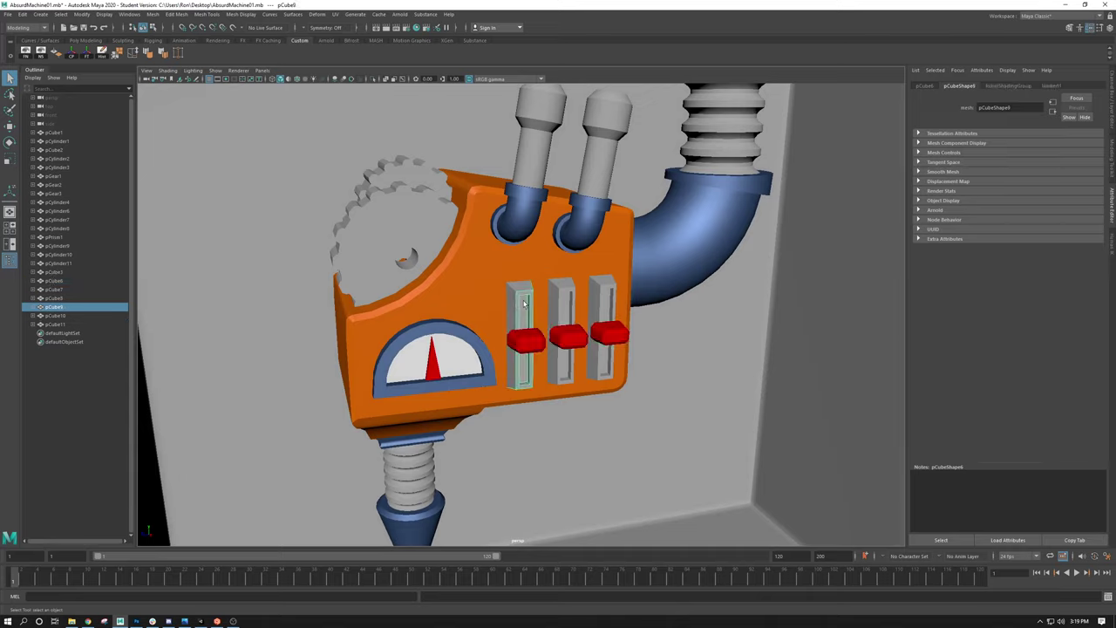
shift+click(566, 293)
shift+click(603, 288)
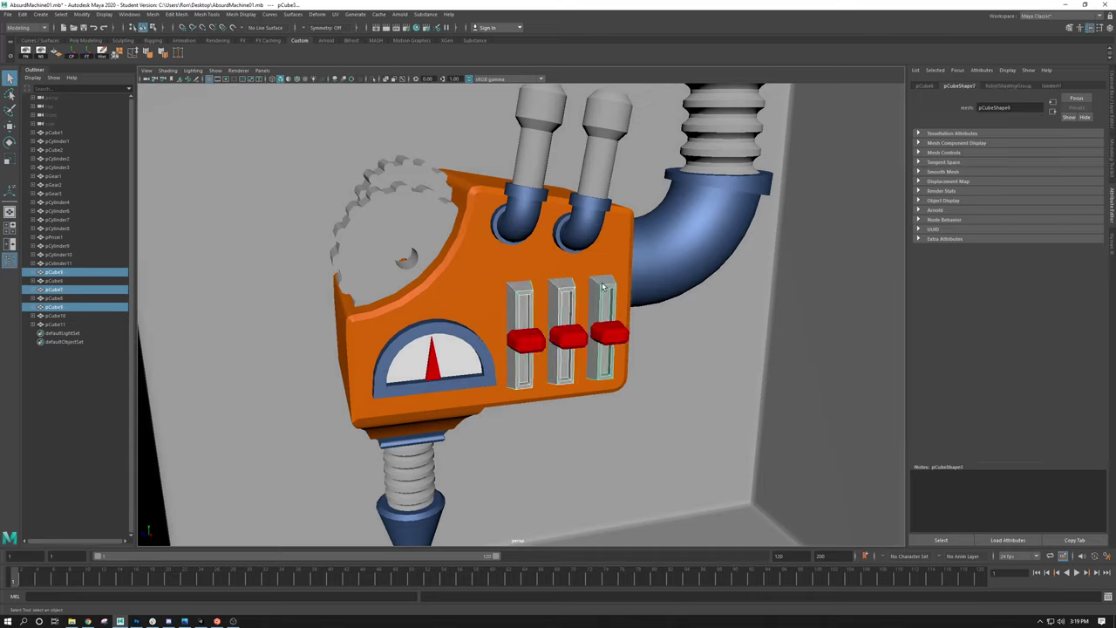
right_click(601, 286)
mouse_move(615, 524)
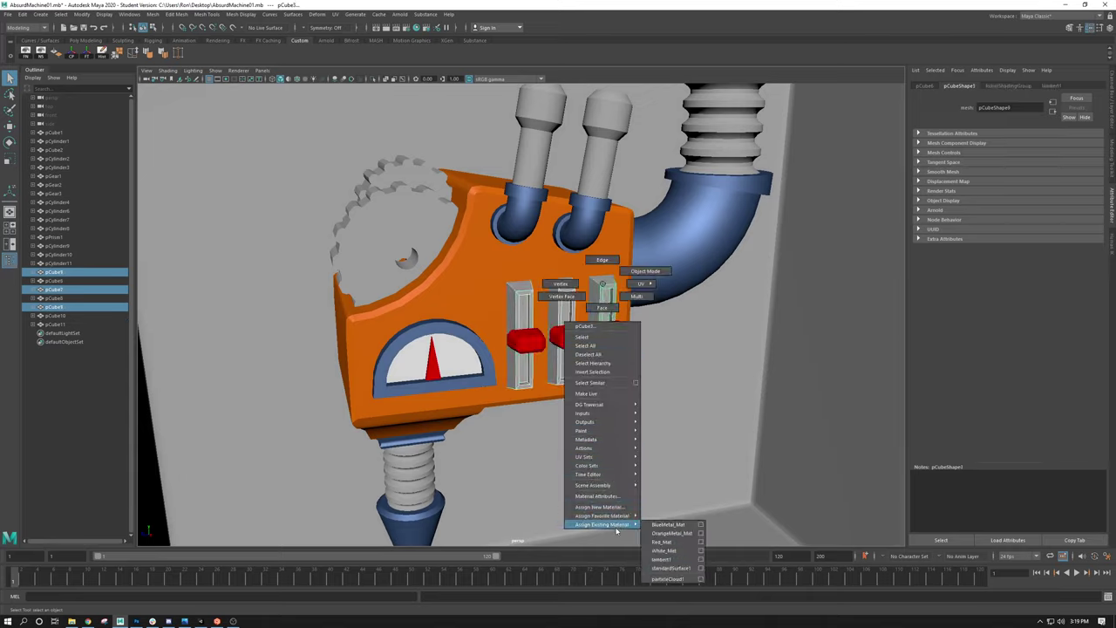
click(667, 524)
Step: Assign the existing White_Mat material to the recessed inner faces of the three slider housings
alt+drag(668, 529, 521, 302)
right_drag(521, 302, 520, 330)
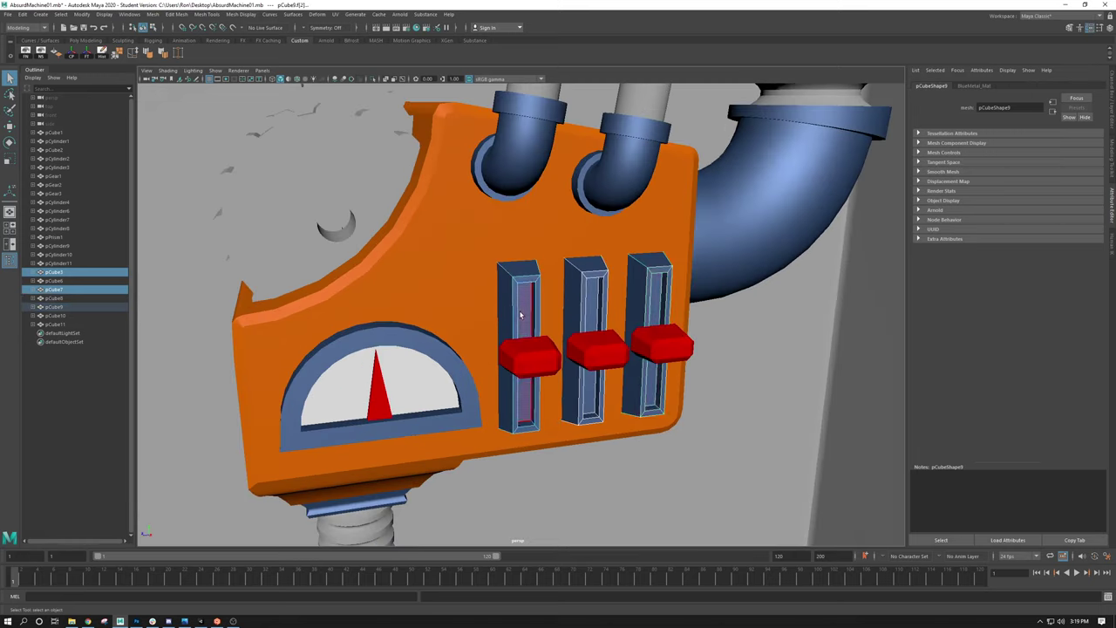
click(593, 305)
right_drag(593, 304, 595, 318)
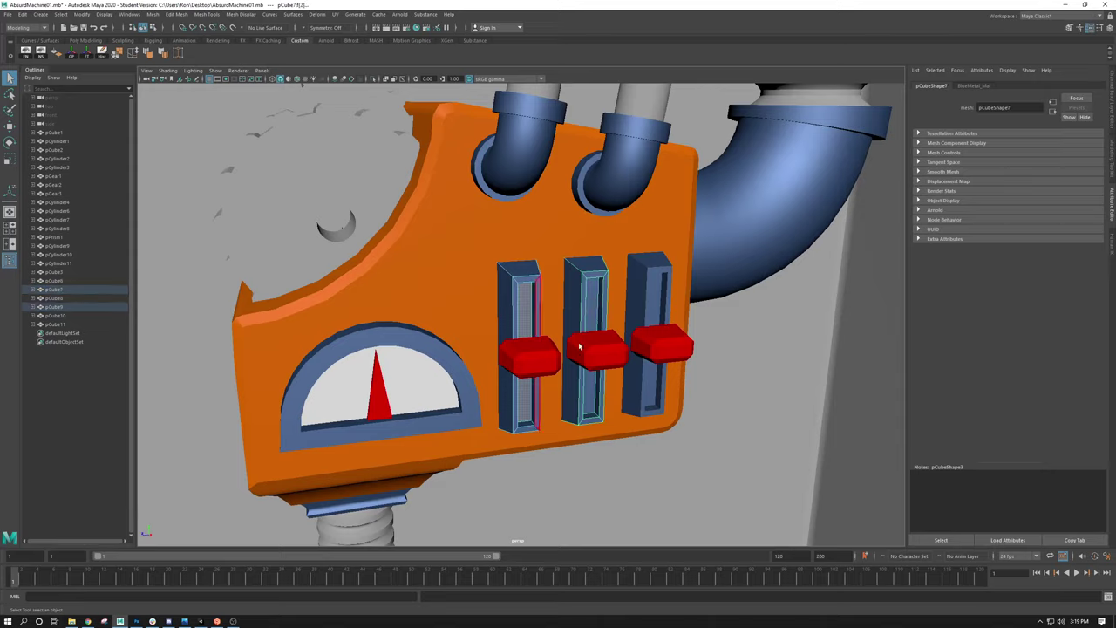
click(573, 314)
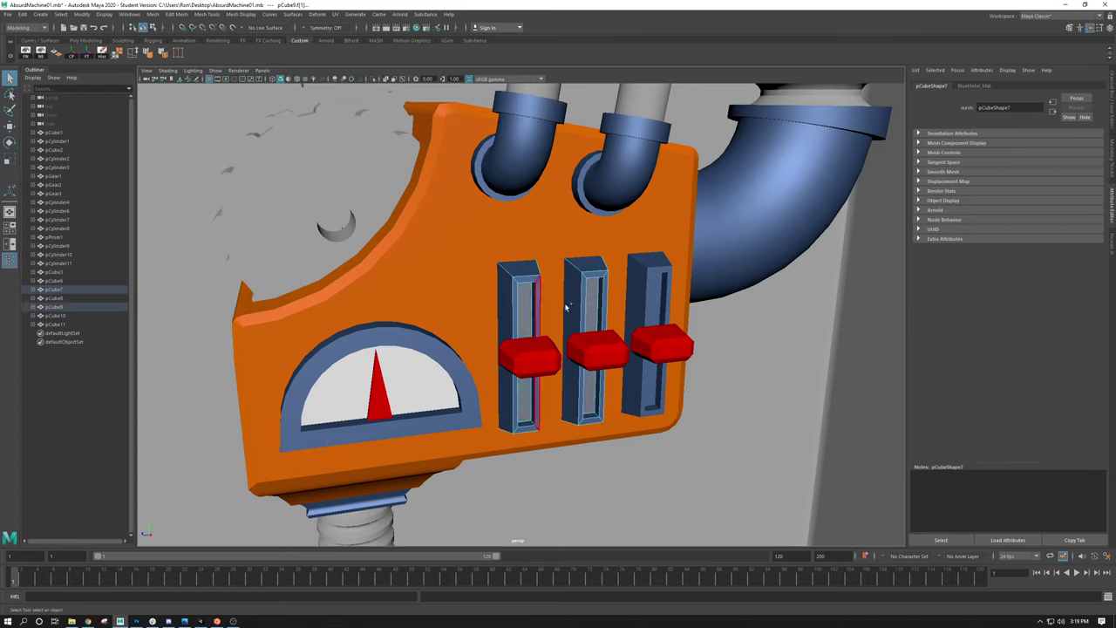
click(652, 288)
right_click(654, 285)
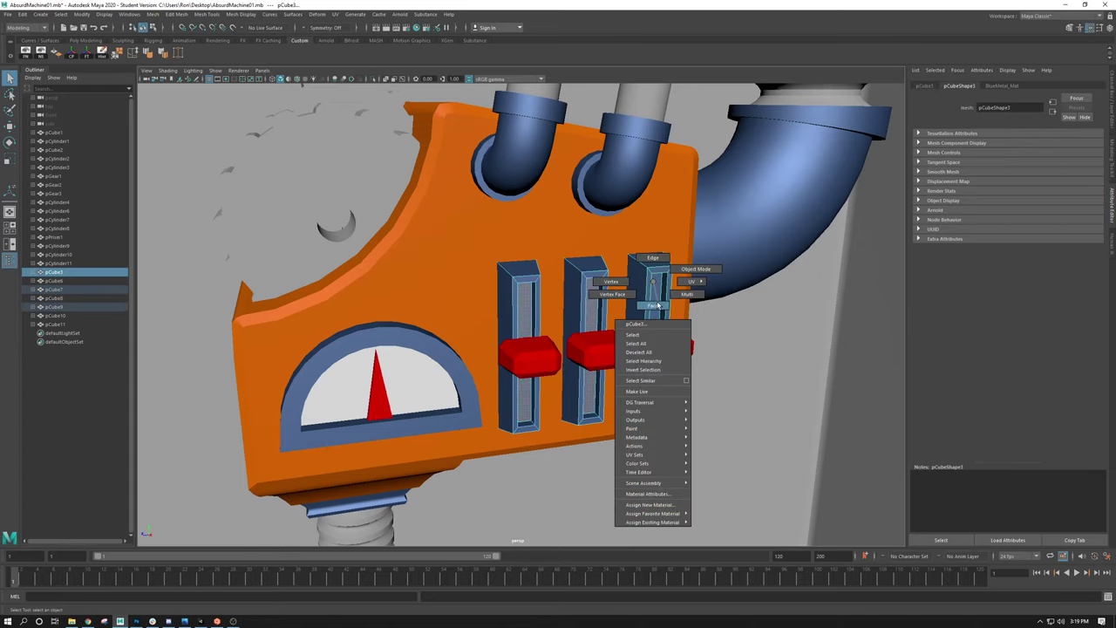
click(653, 305)
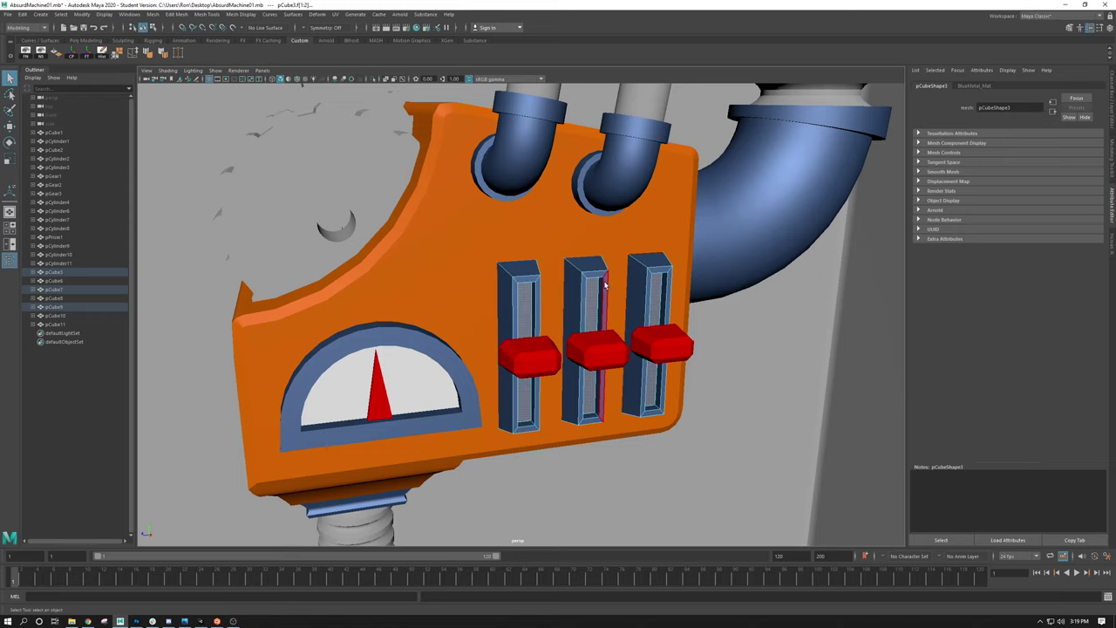
right_click(591, 302)
mouse_move(586, 535)
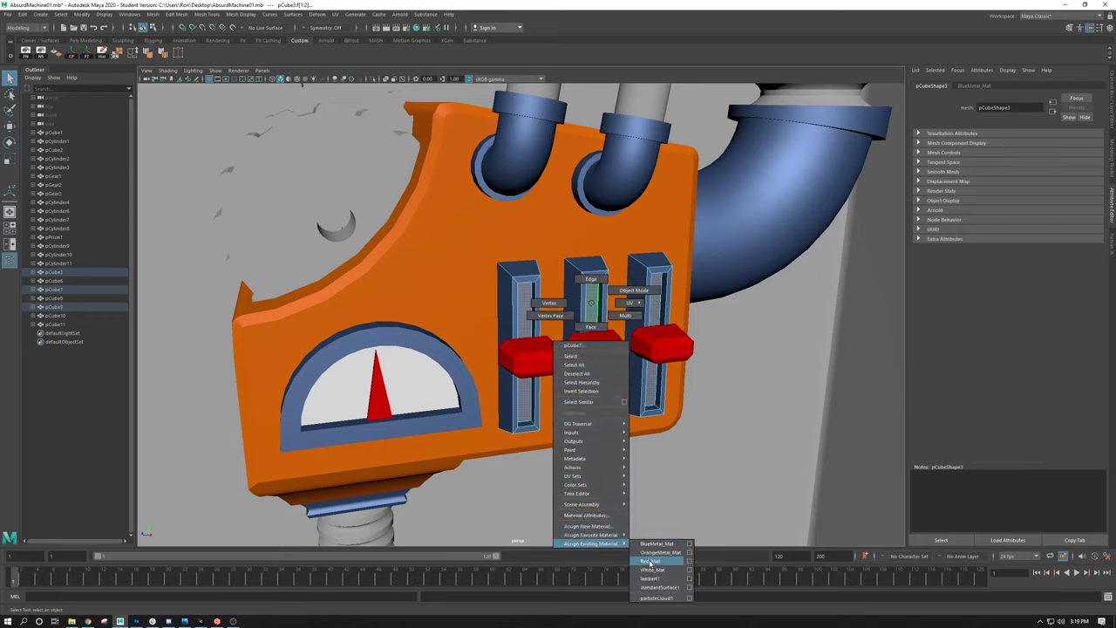
click(652, 569)
scroll(567, 353, down, 5)
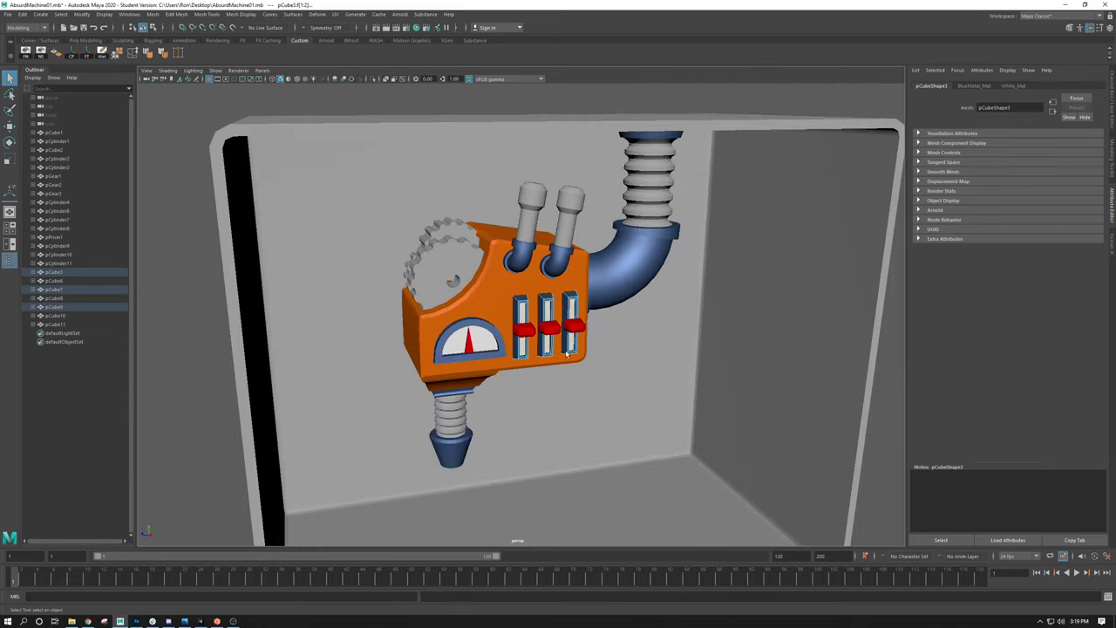
Step: Return the slider housings to object mode and clear the selection
click(891, 385)
alt+drag(891, 384, 760, 333)
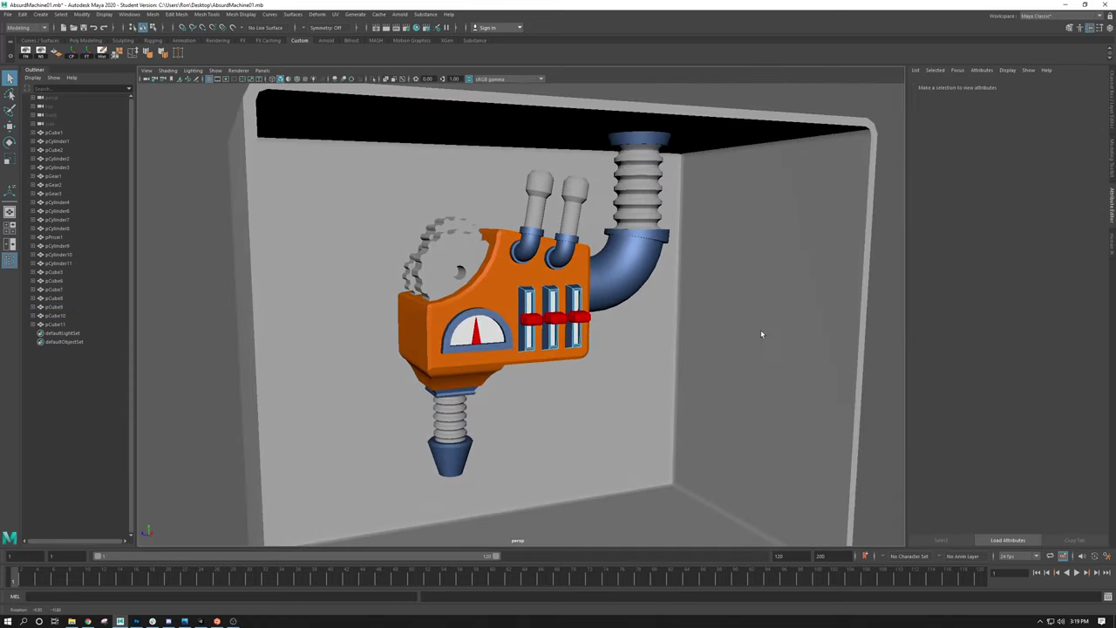
right_click(567, 304)
click(575, 288)
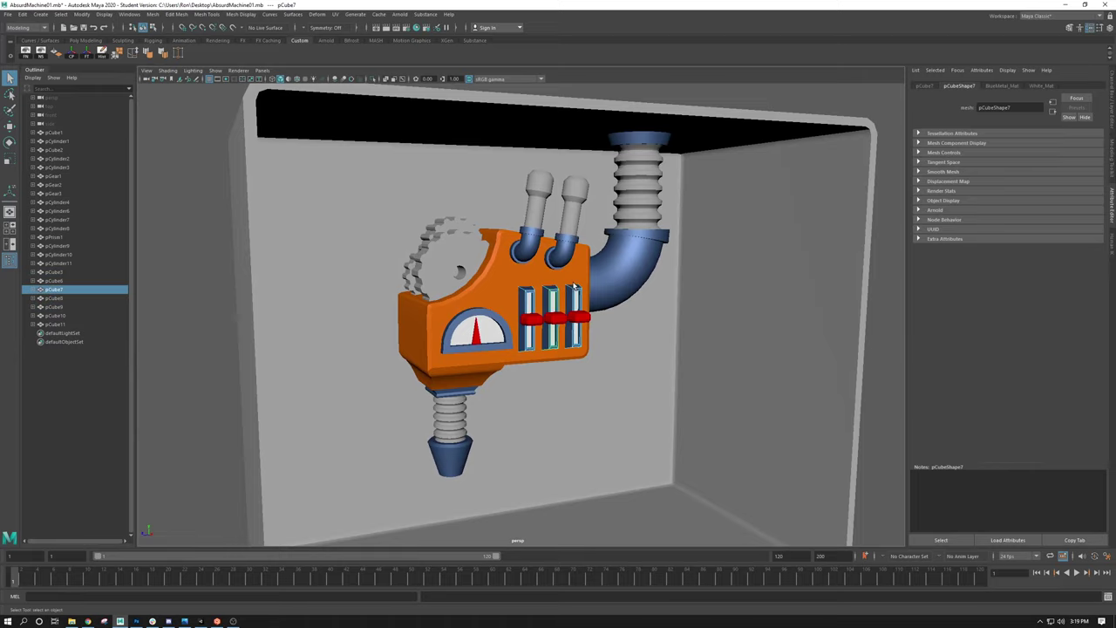
click(880, 373)
alt+drag(879, 373, 510, 303)
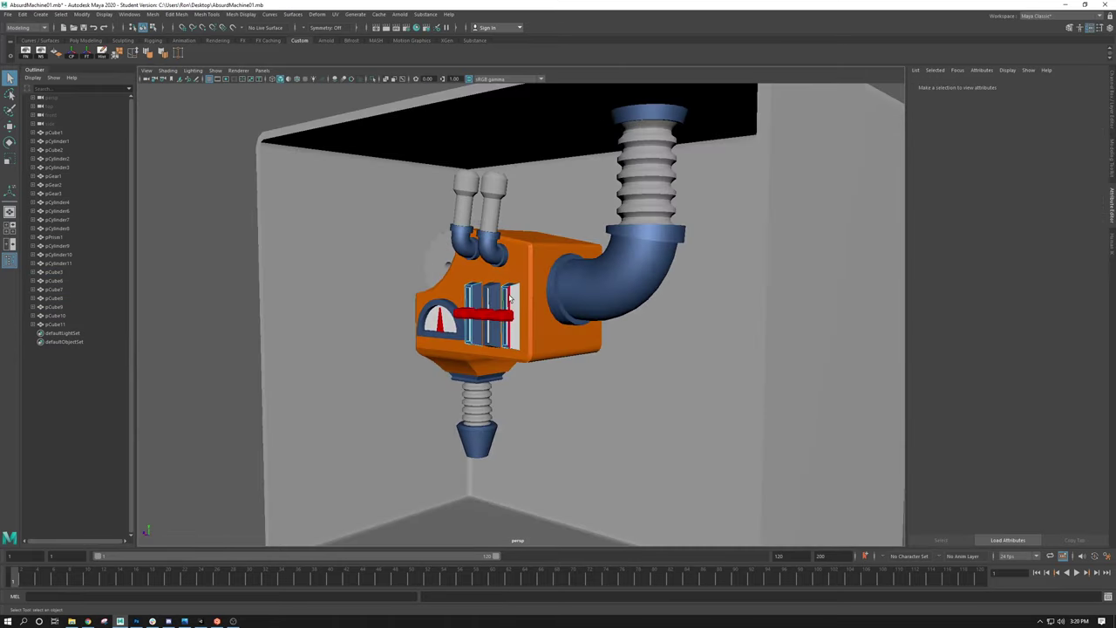
right_click(510, 297)
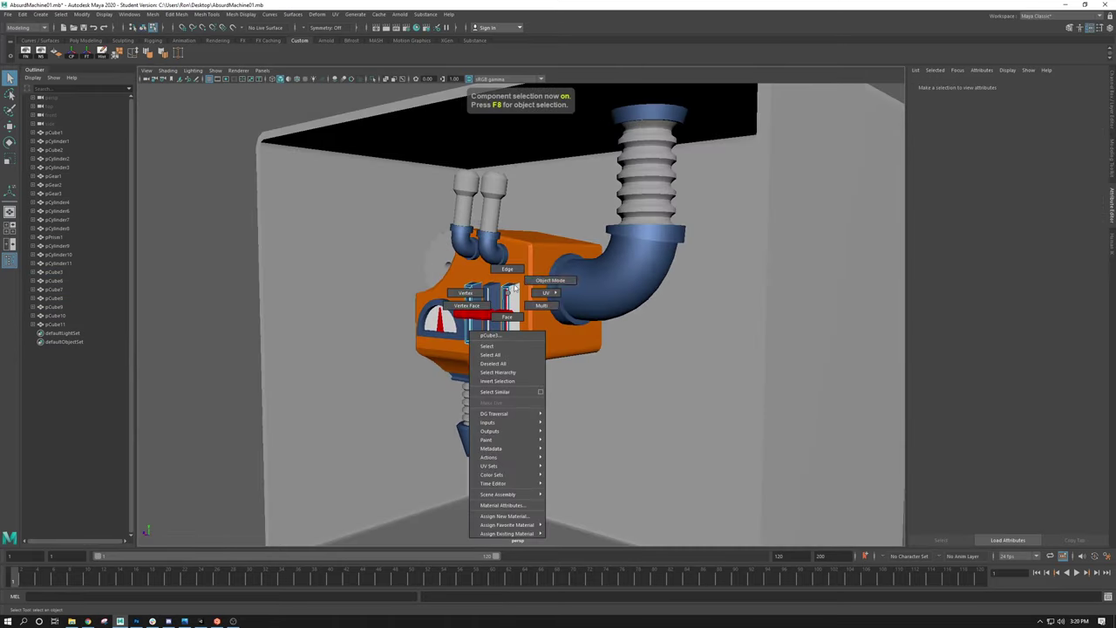
click(511, 297)
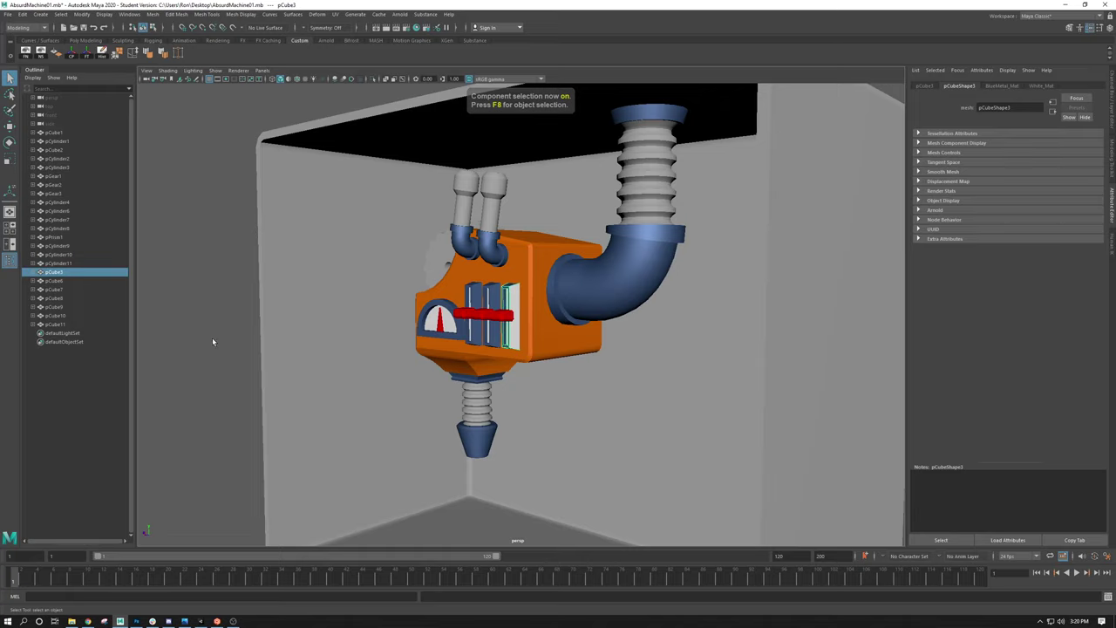
click(211, 337)
Step: Assign BlueMetal_Mat to the white outer side face of the slider housing nearest the large pipe, then return it to object mode
scroll(212, 337, down, 3)
alt+drag(212, 337, 503, 310)
scroll(503, 310, up, 5)
mouse_move(513, 368)
alt+mouse_down()
mouse_move(371, 143)
mouse_move(332, 157)
mouse_move(518, 376)
alt+mouse_up()
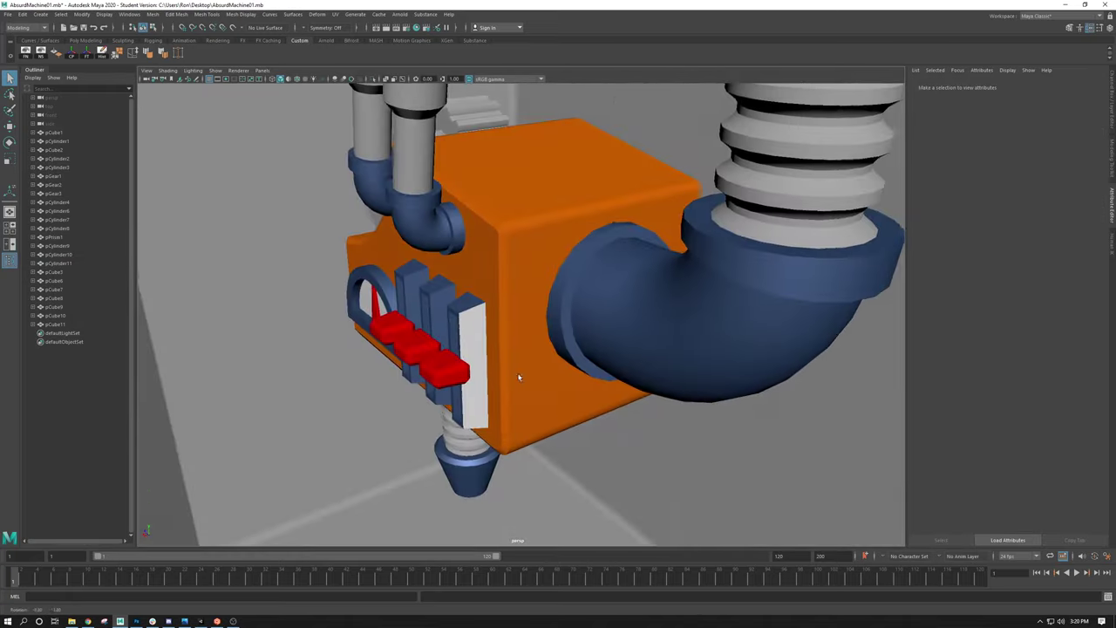
right_click(475, 334)
click(470, 329)
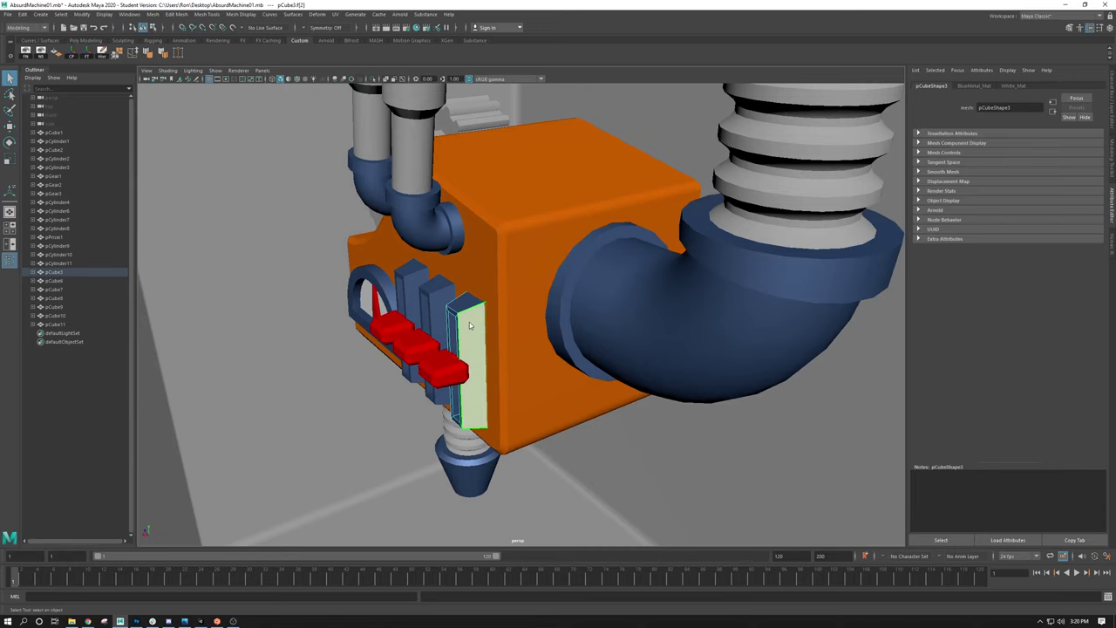
right_drag(469, 325, 535, 565)
scroll(454, 329, down, 5)
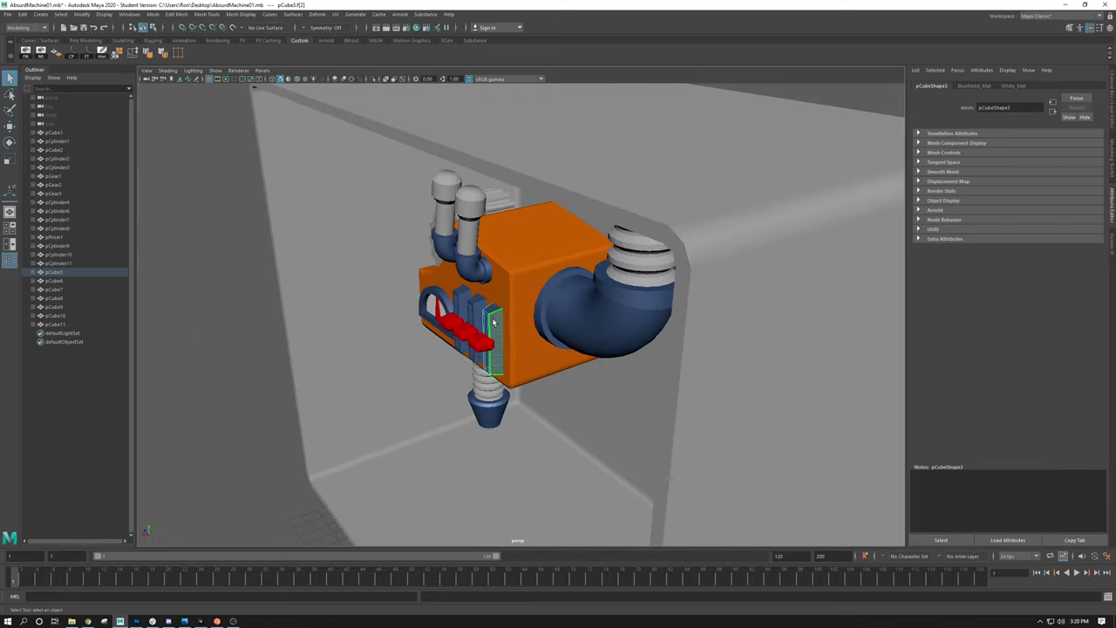
right_click(492, 322)
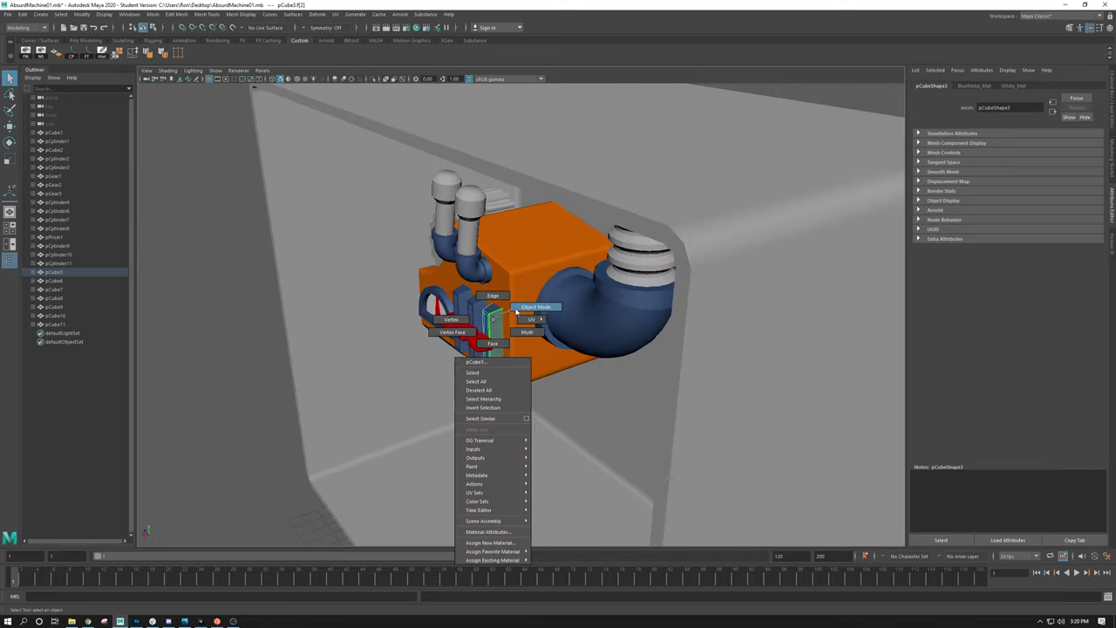
click(229, 369)
Step: Assign the existing BlueMetal_Mat material to all three gears and clear the selection
alt+drag(229, 369, 536, 324)
click(413, 275)
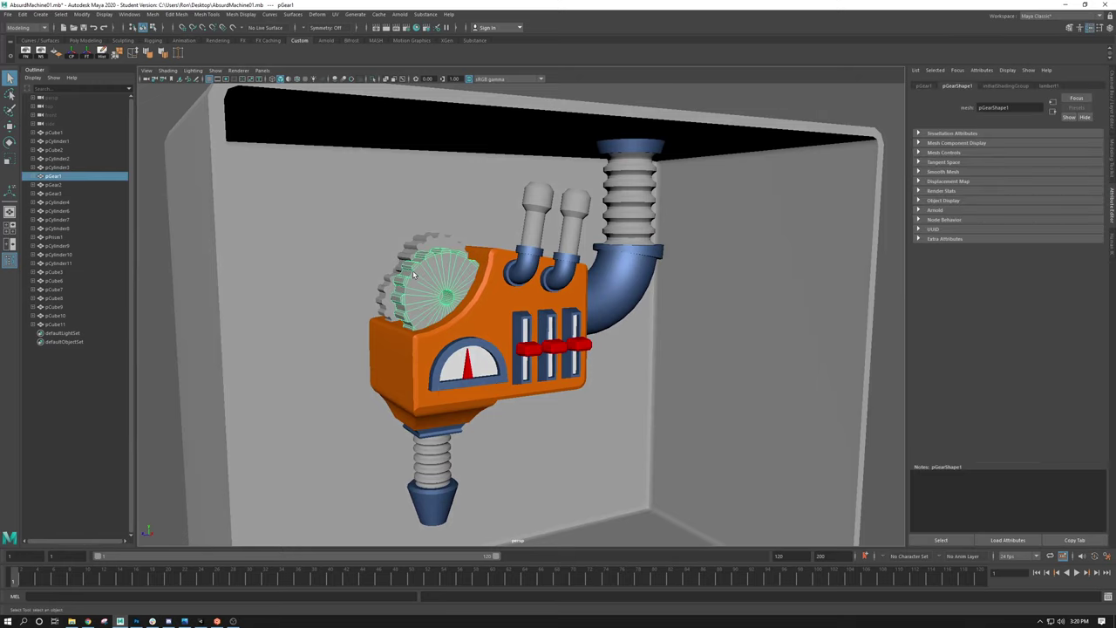
alt+drag(519, 272, 418, 239)
shift+click(417, 245)
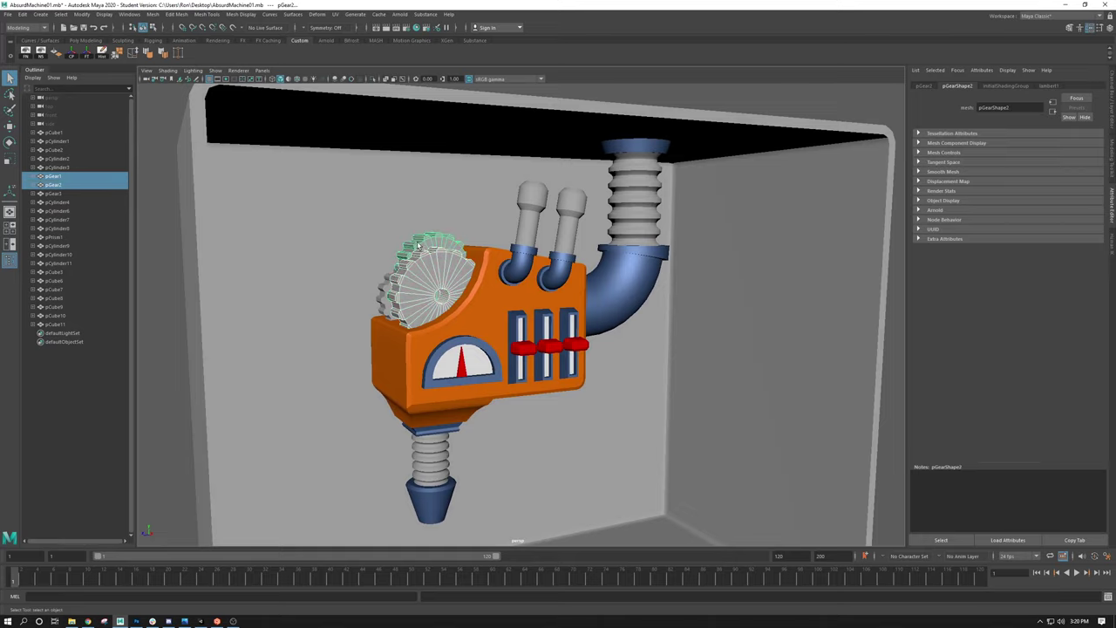
shift+click(383, 290)
right_click(384, 295)
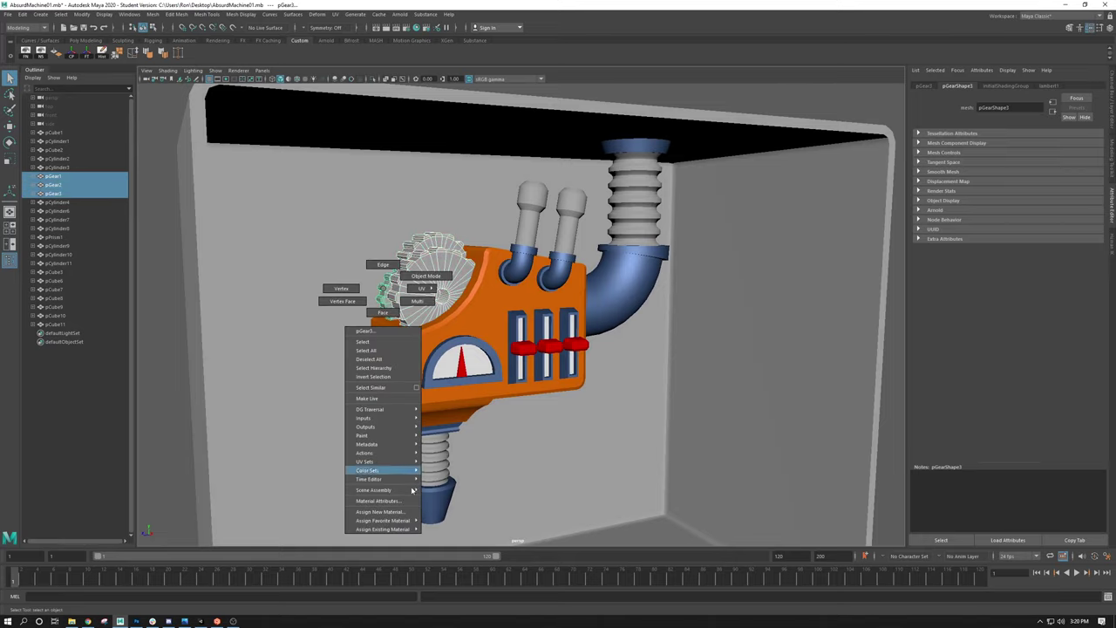
mouse_move(388, 529)
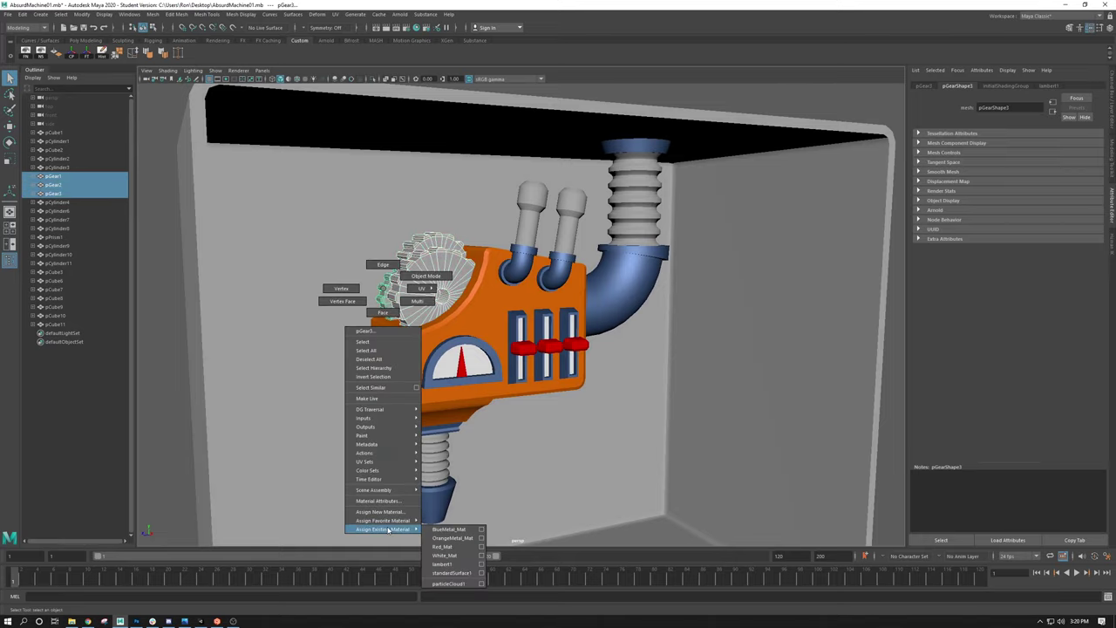
click(450, 530)
scroll(511, 386, down, 5)
click(760, 322)
alt+drag(715, 322, 753, 323)
scroll(558, 310, up, 5)
alt+drag(558, 310, 616, 274)
Step: Assign the existing OrangeMetal_Mat material to the two small upright pipes on top of the machine and clear the selection
click(526, 253)
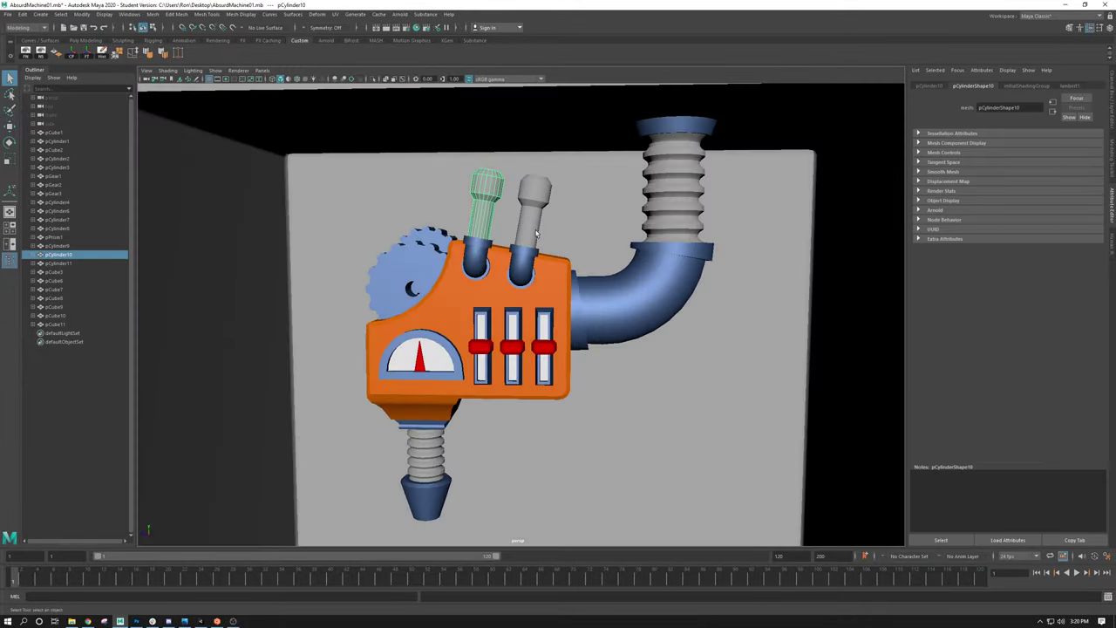
click(670, 203)
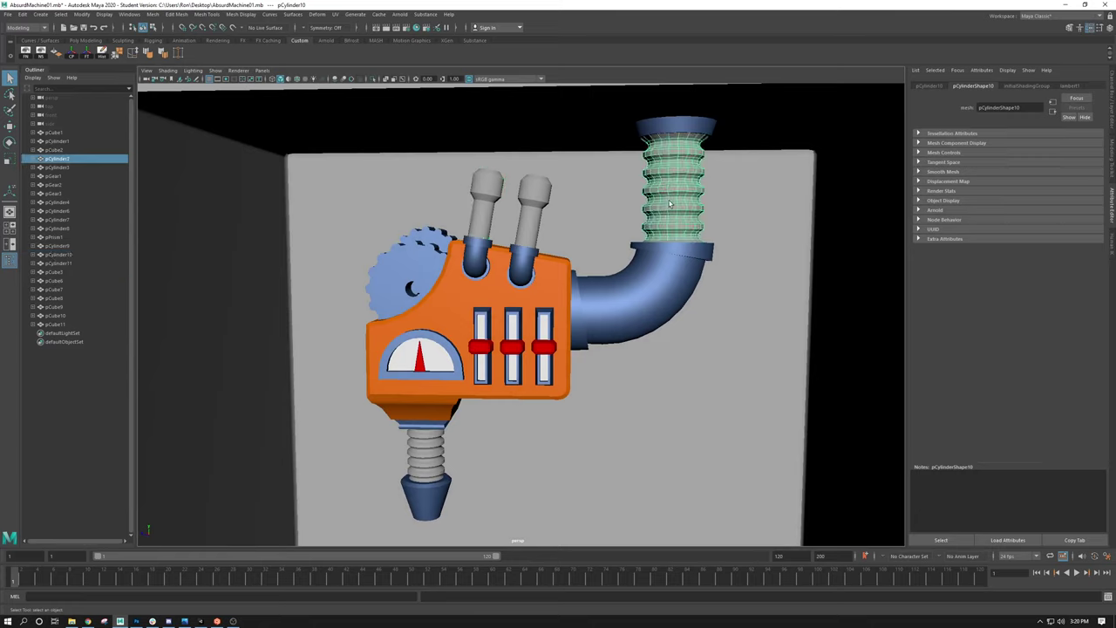
click(437, 471)
click(485, 205)
click(523, 220)
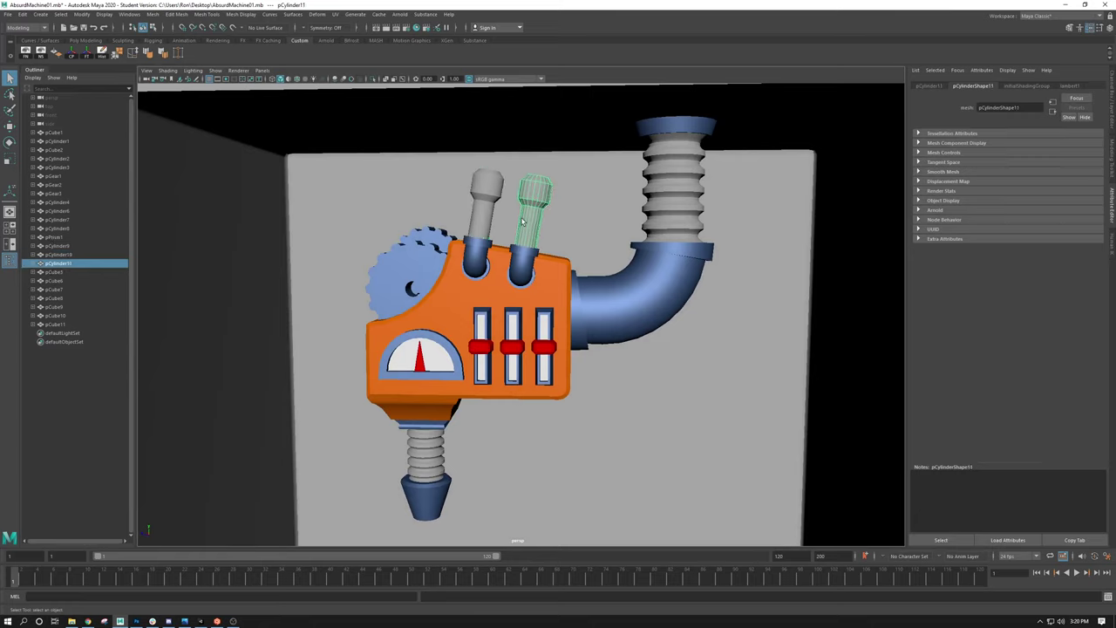
shift+click(491, 201)
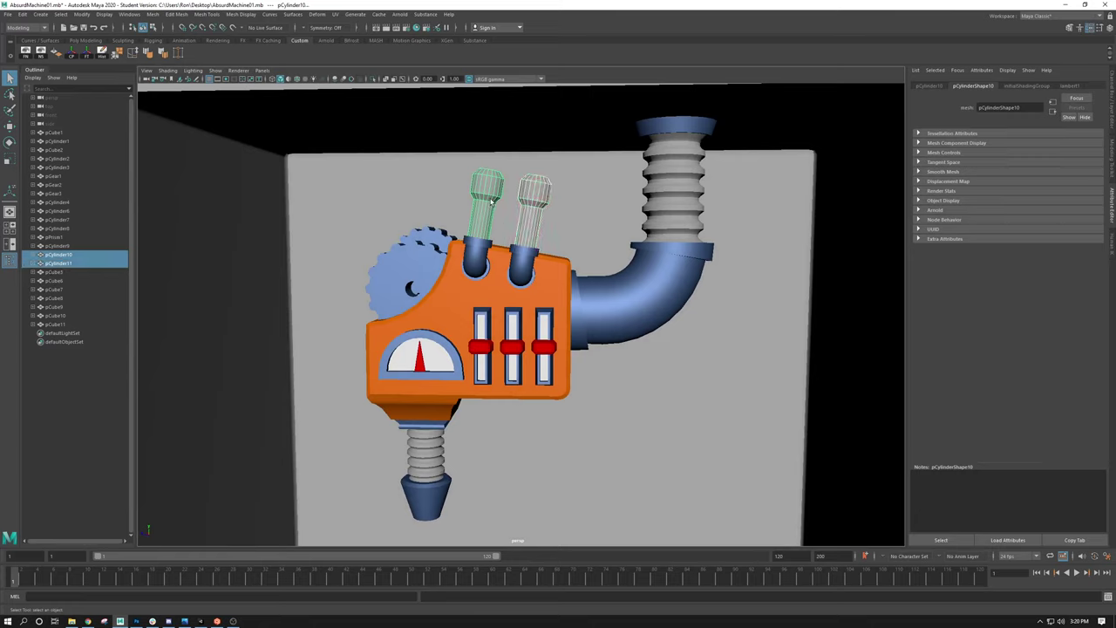
right_click(491, 202)
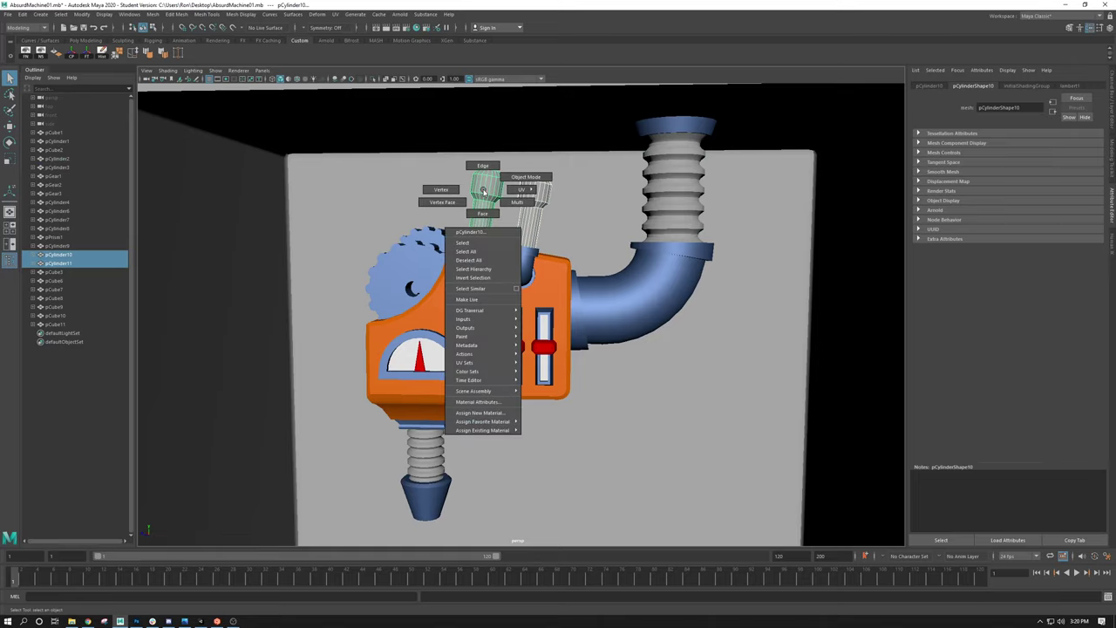
mouse_move(482, 431)
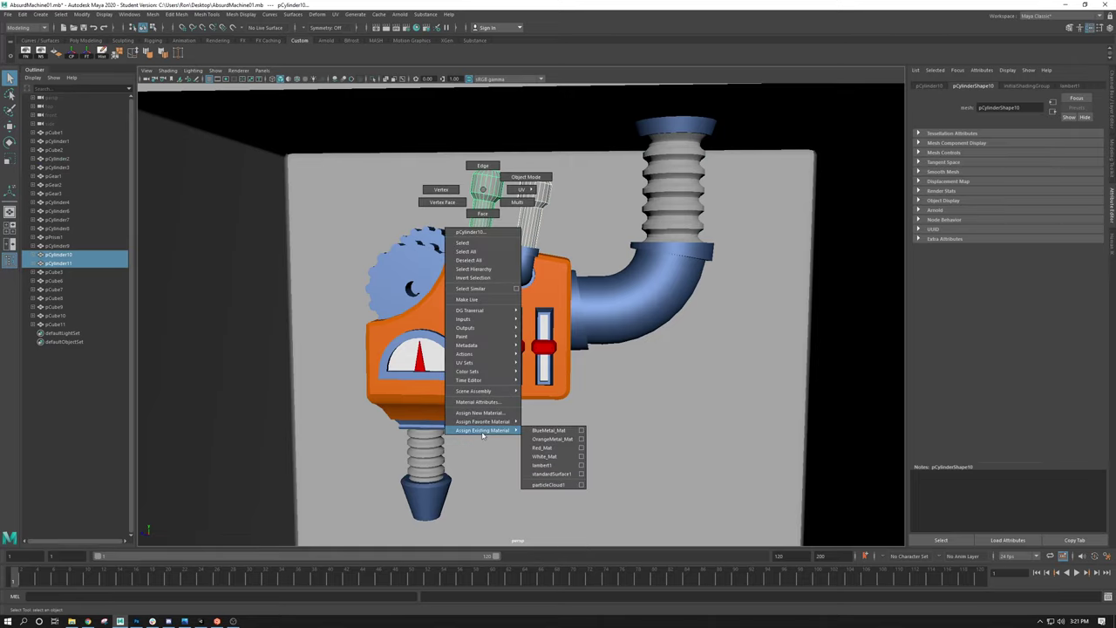
click(558, 438)
scroll(659, 411, down, 5)
click(598, 348)
alt+drag(598, 348, 583, 326)
scroll(499, 330, up, 5)
alt+drag(499, 330, 419, 316)
scroll(397, 297, up, 3)
Step: Assign a new Lambert material to the large pipe's ribbed section and set its color to light green
click(635, 190)
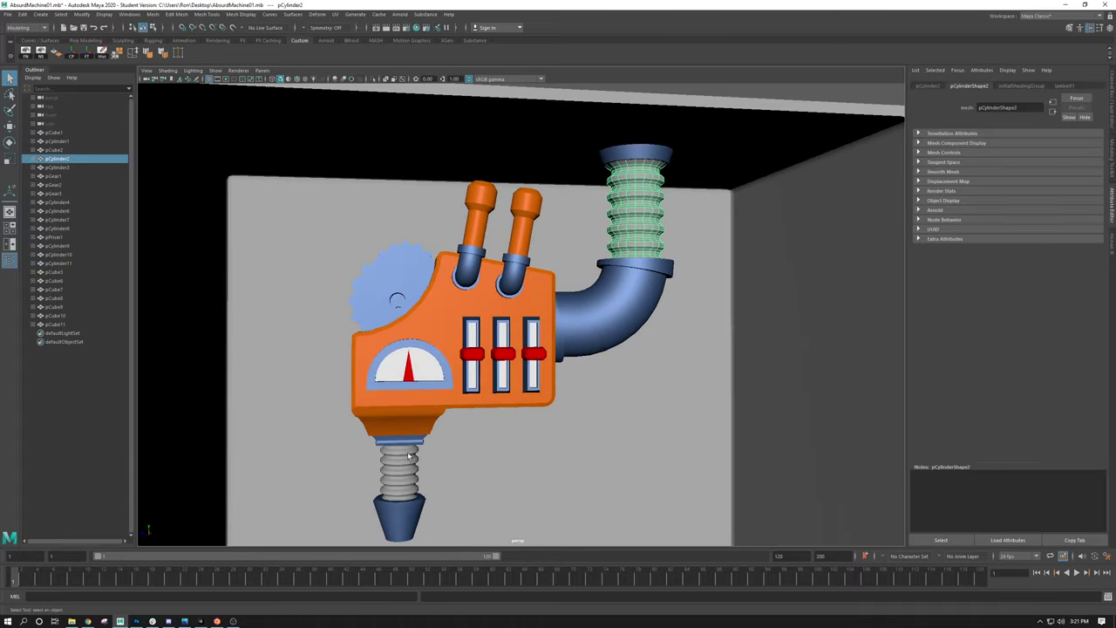
right_click(636, 190)
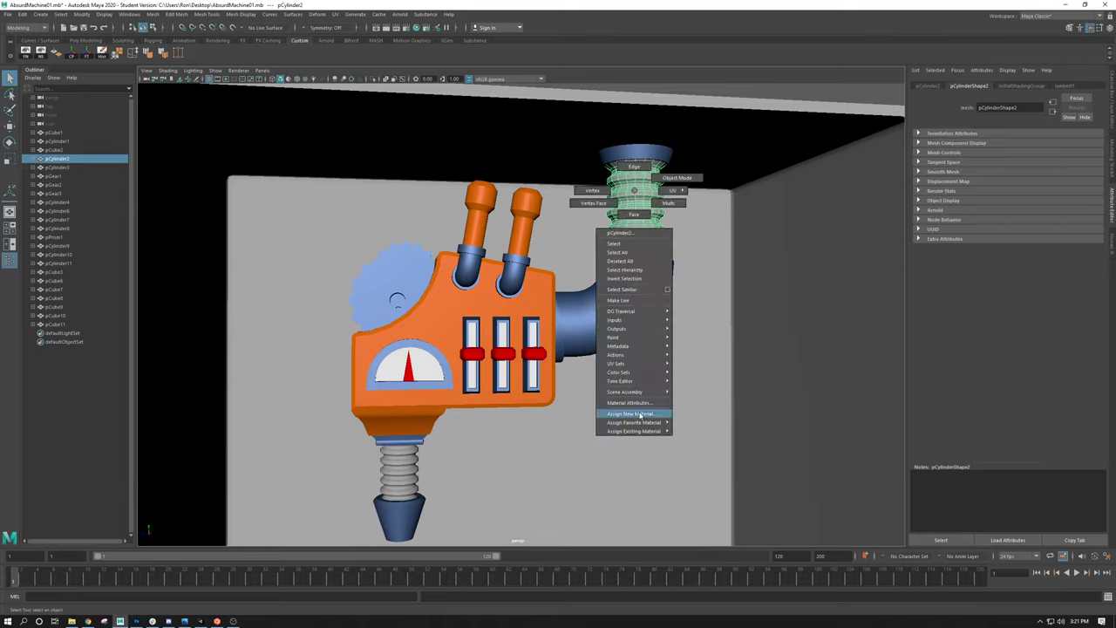
mouse_move(634, 422)
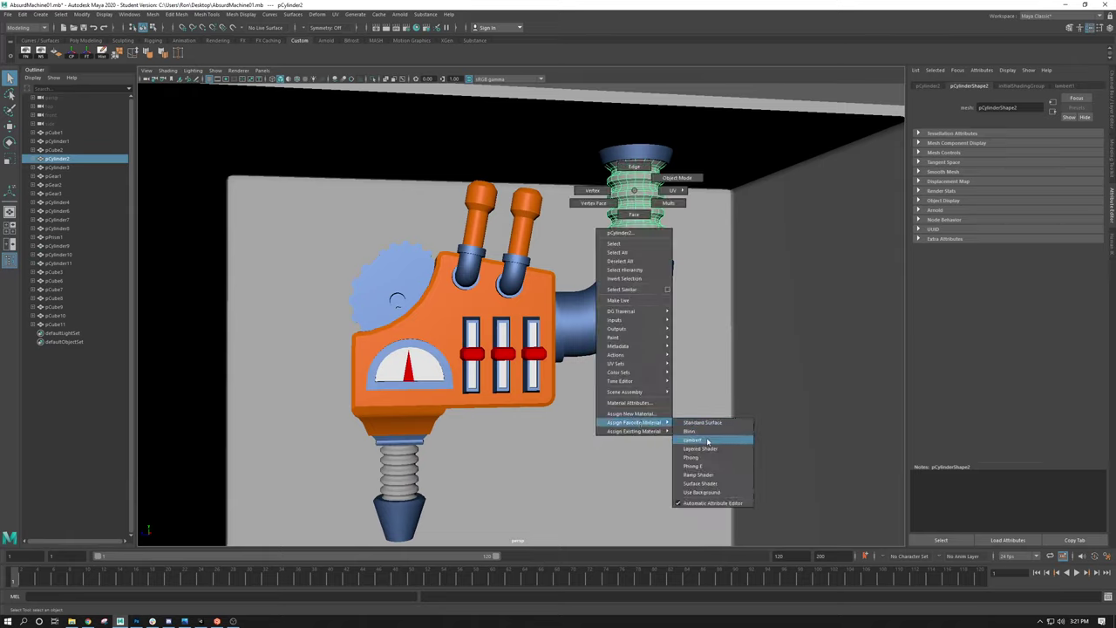
click(706, 440)
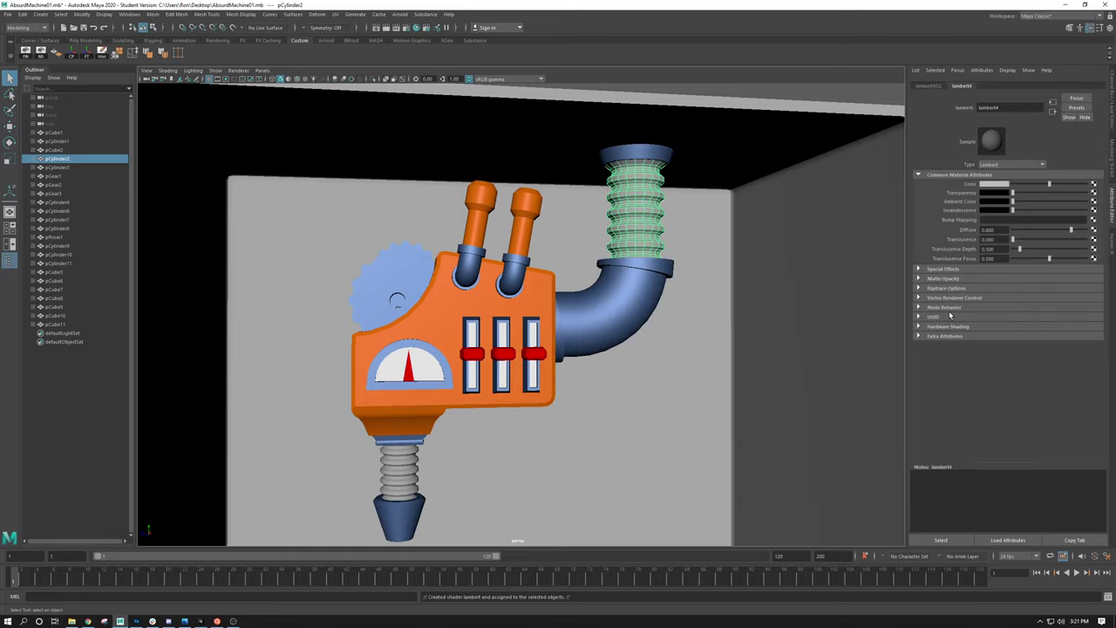
click(992, 185)
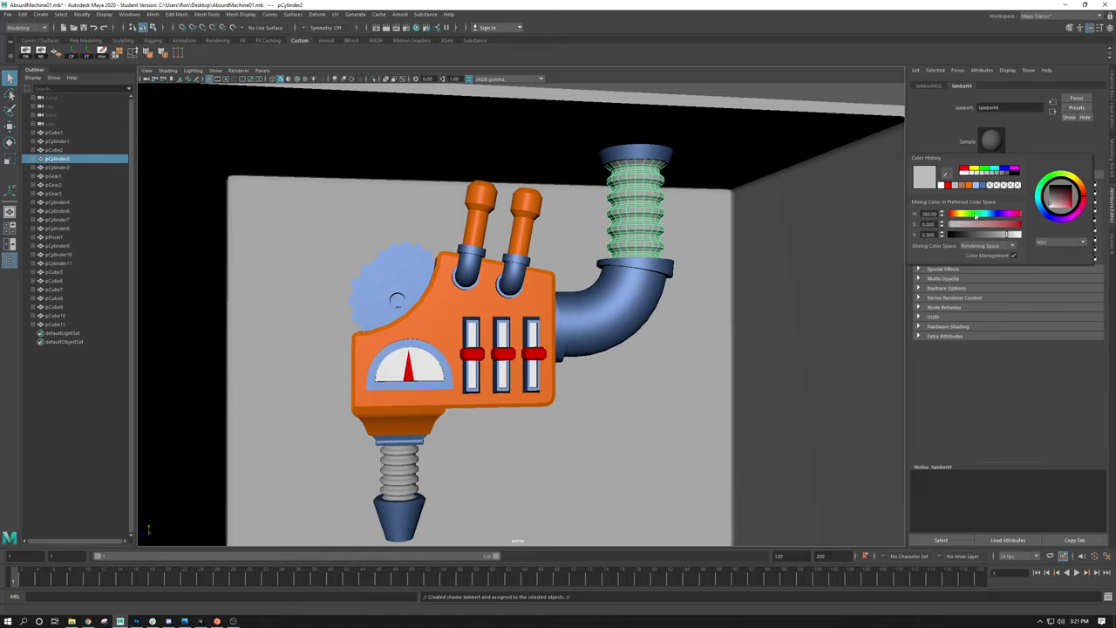
click(975, 214)
drag(977, 224, 1012, 235)
scroll(727, 319, down, 5)
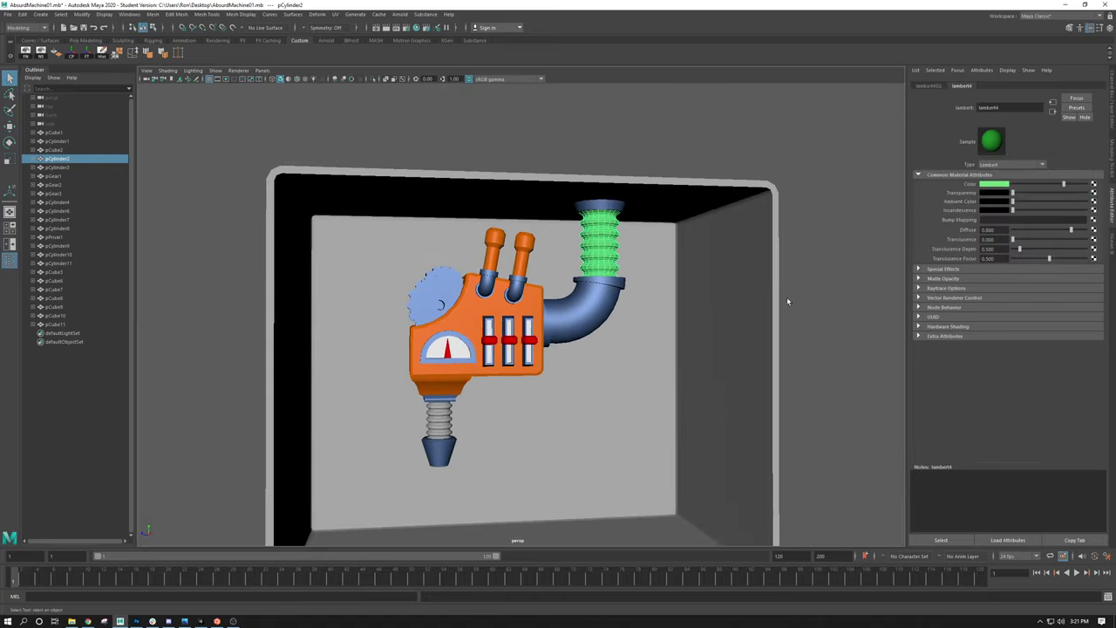
click(789, 301)
alt+drag(789, 301, 782, 307)
Step: Assign the existing green lambert4 material to the ribbed tube above the nozzle
click(601, 235)
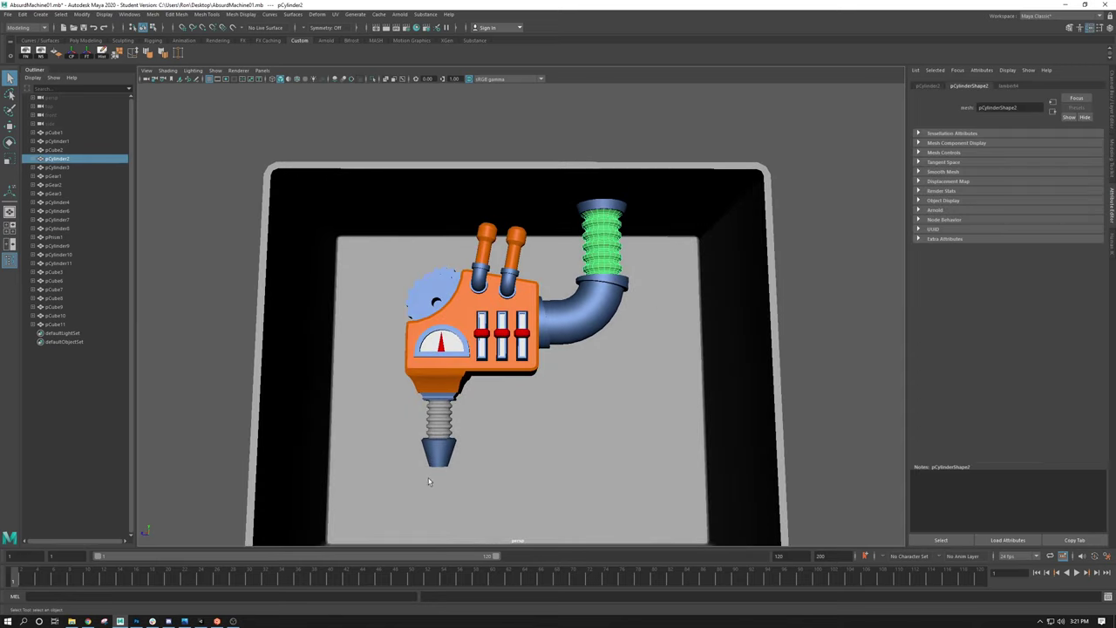
click(440, 427)
right_drag(441, 425, 503, 600)
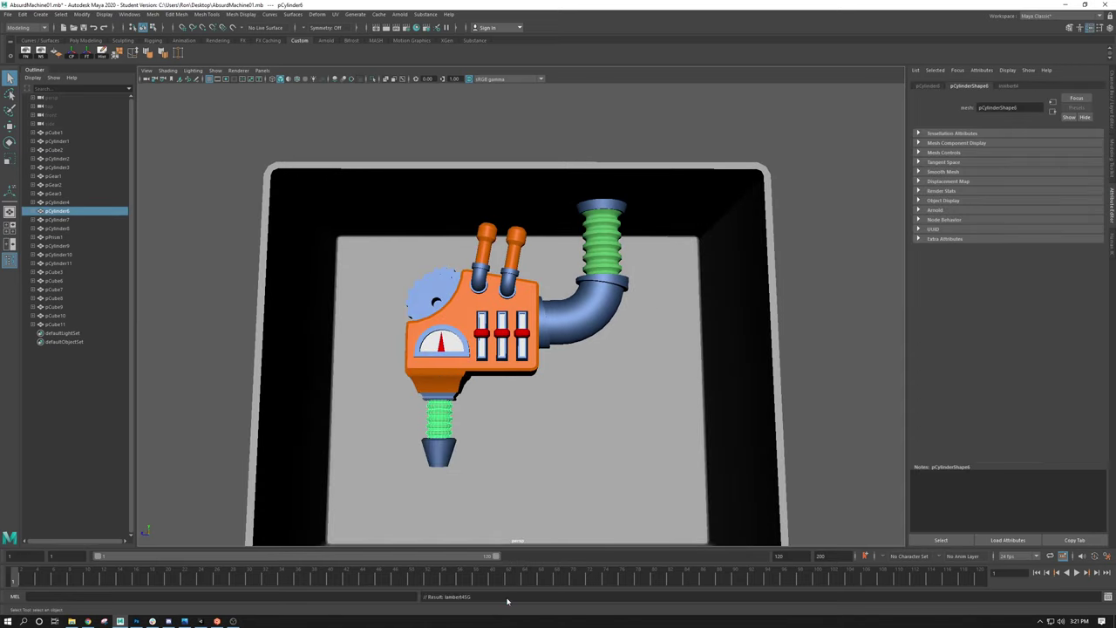
Step: Rename the green Lambert material to LightGreen_Mat and clear the selection
click(1009, 85)
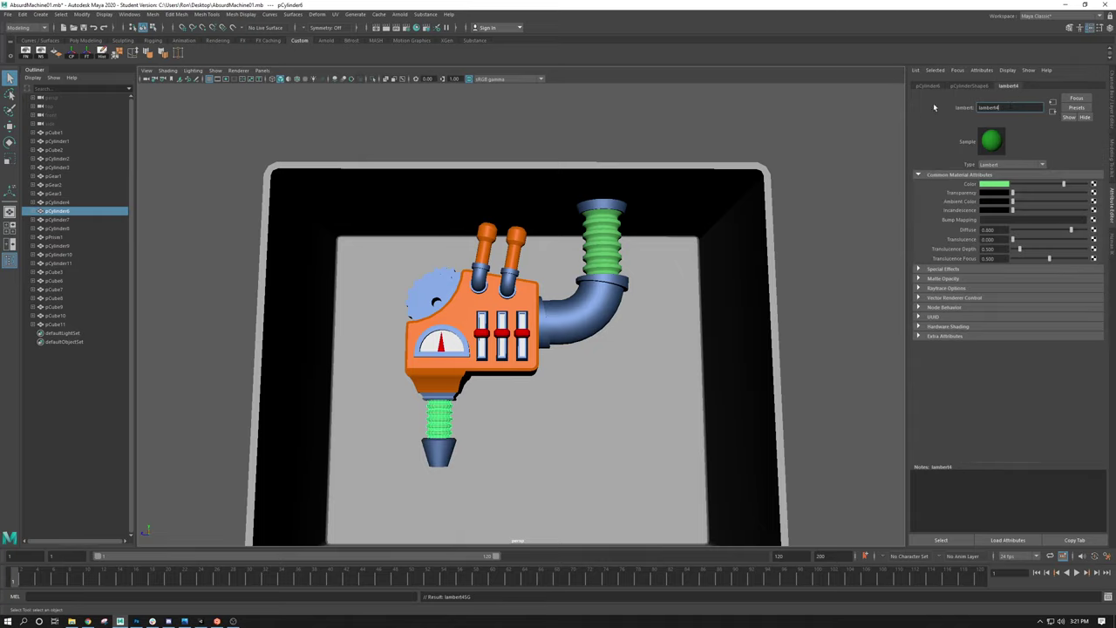
text(LightGreen_Mat)
key(Return)
click(628, 169)
alt+drag(628, 169, 591, 193)
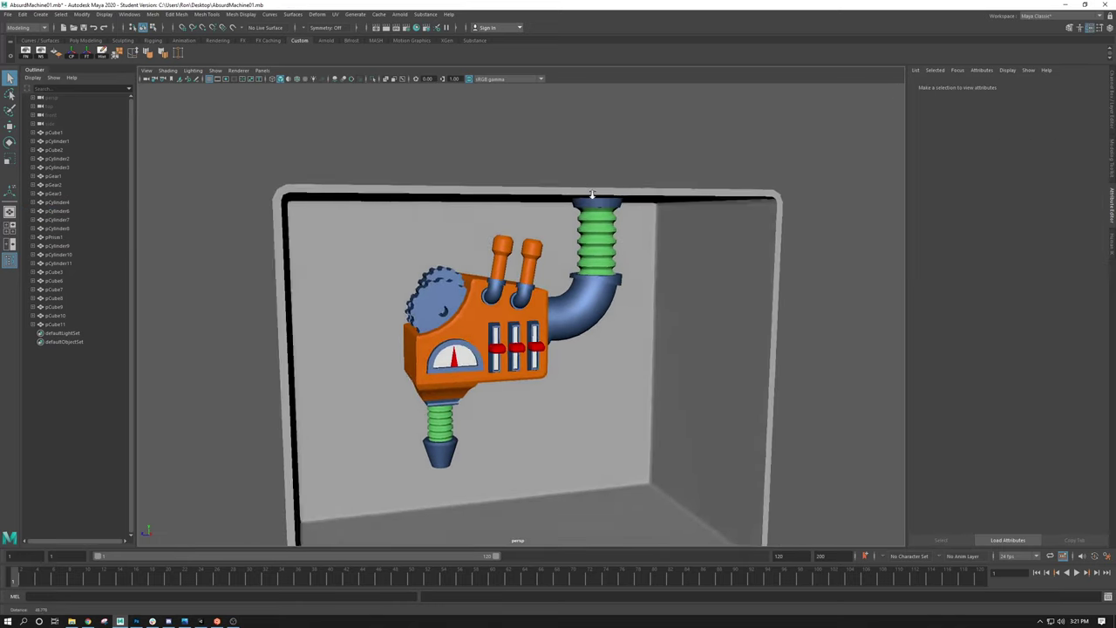
Step: Assign LightGreen_Mat to the two small upright pipes on top of the machine and clear the selection
click(494, 249)
shift+click(528, 237)
right_click(529, 229)
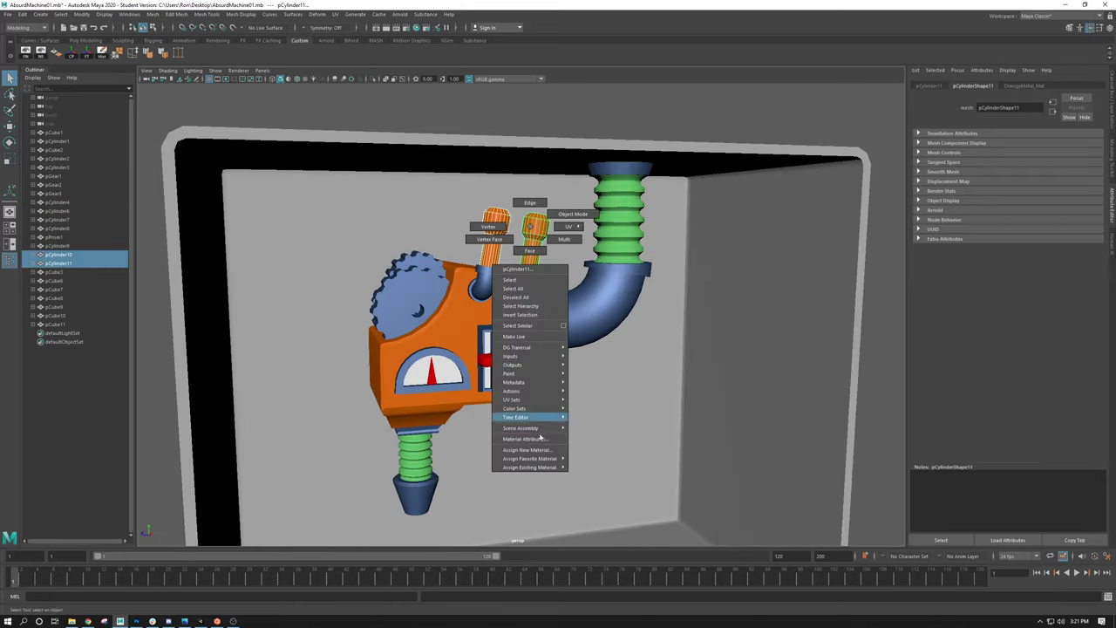
mouse_move(529, 466)
click(595, 484)
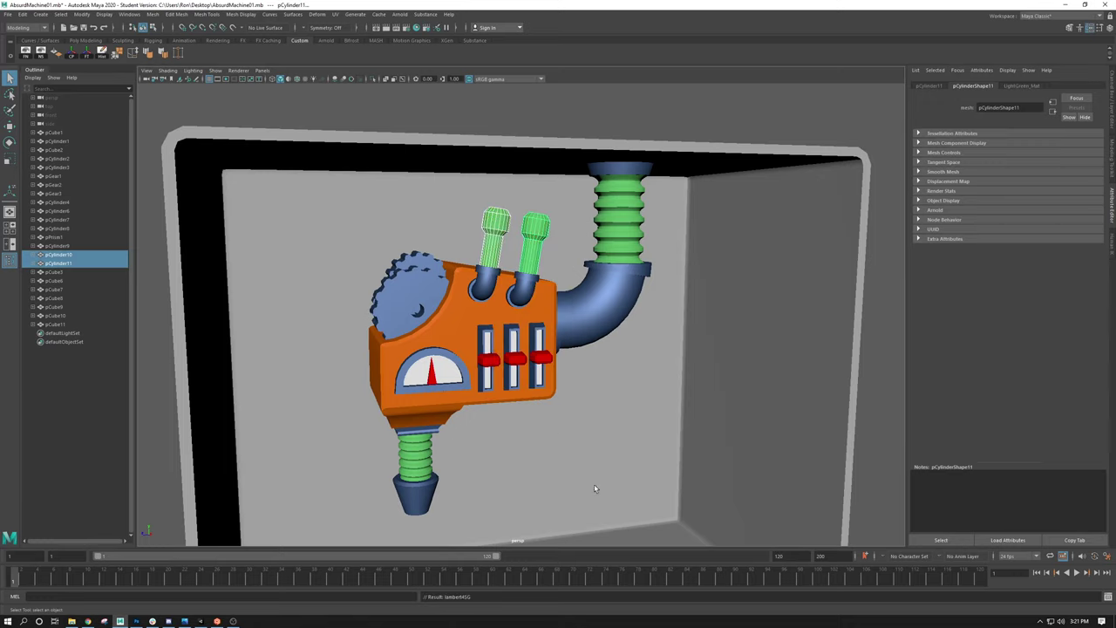
click(659, 125)
alt+drag(660, 125, 737, 178)
Step: Assign LightGreen_Mat to all three gears and clear the selection
click(439, 240)
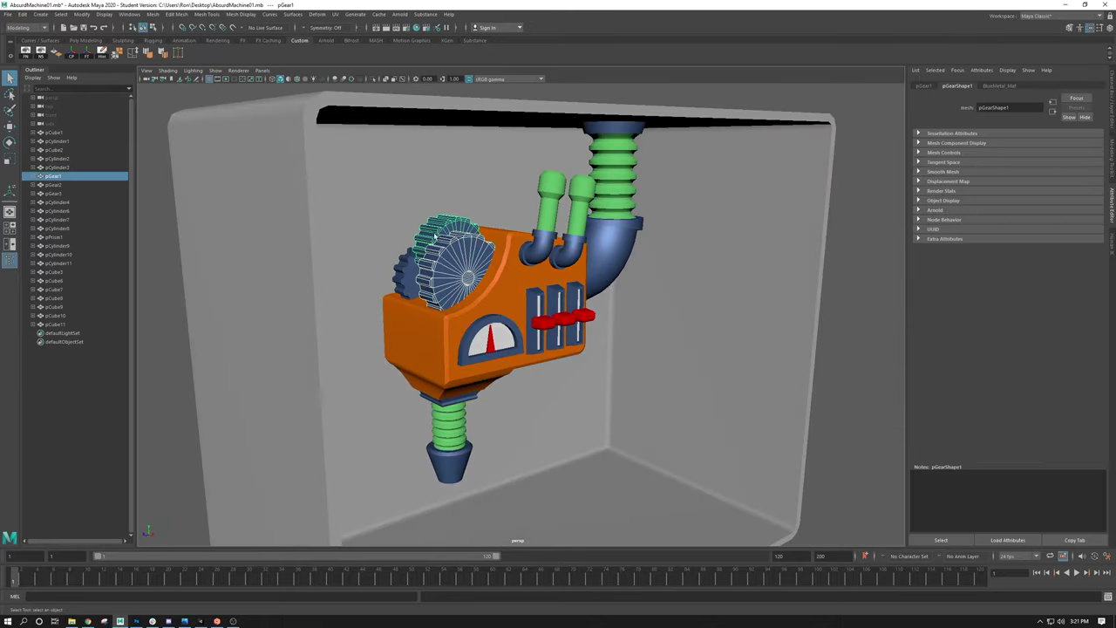
shift+click(436, 237)
shift+click(401, 260)
right_drag(451, 236, 510, 493)
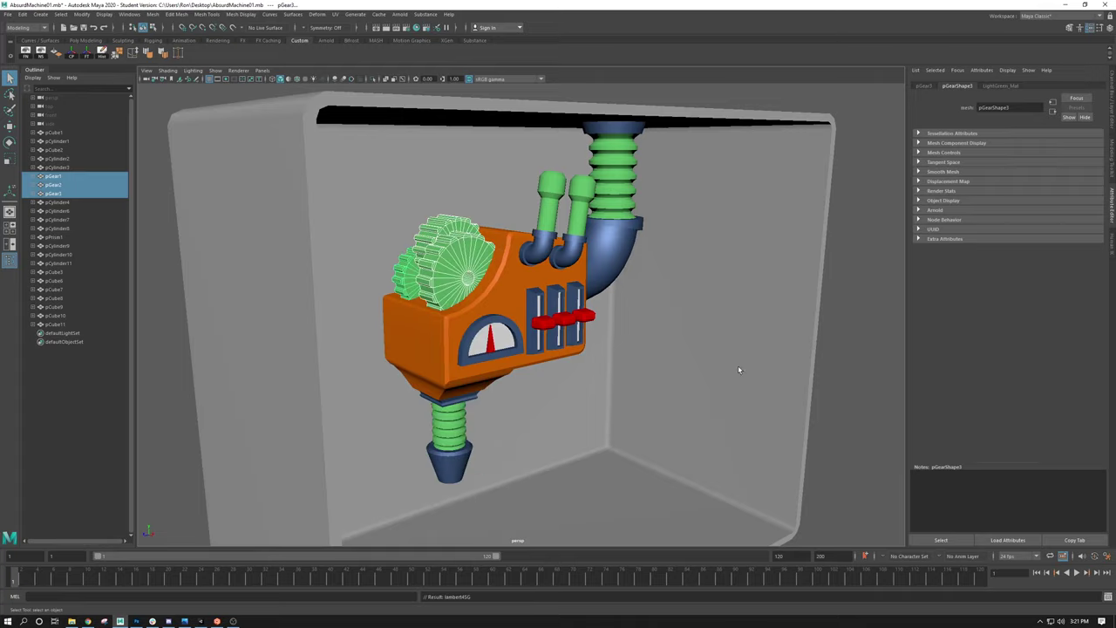
click(863, 322)
alt+drag(863, 322, 467, 255)
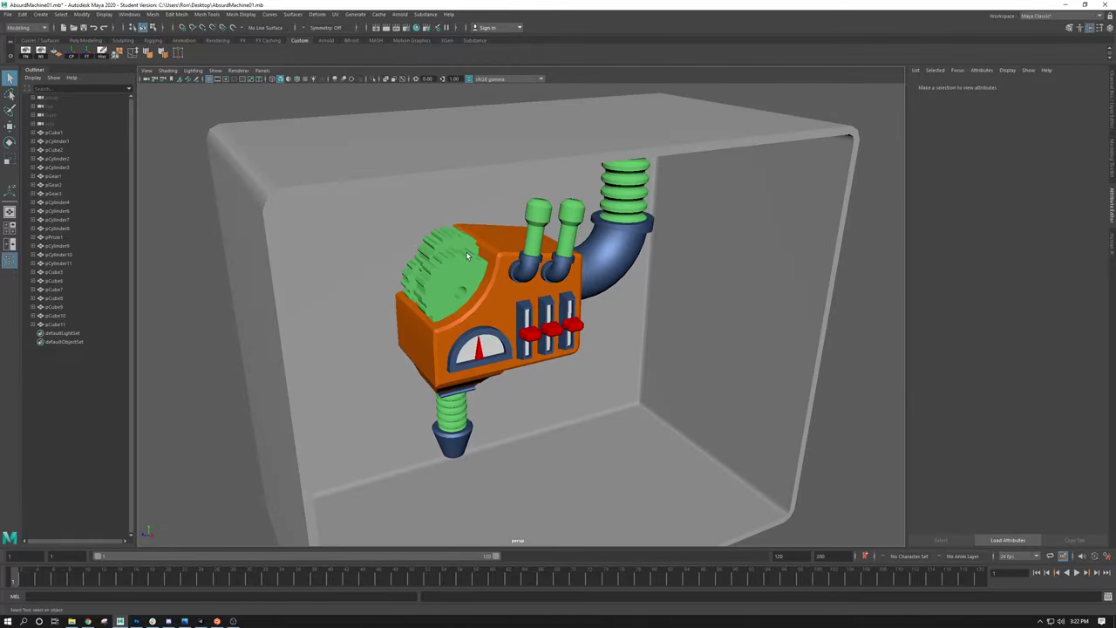
Step: Examine the colored machine inside its box from several angles
click(467, 256)
click(571, 218)
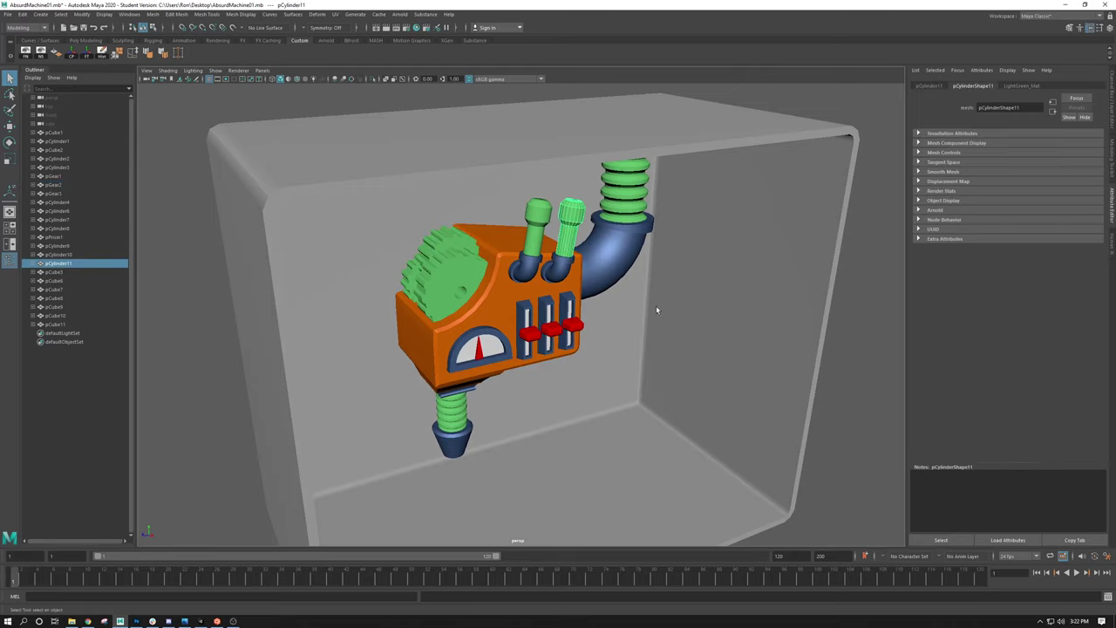
click(849, 276)
alt+drag(849, 275, 488, 319)
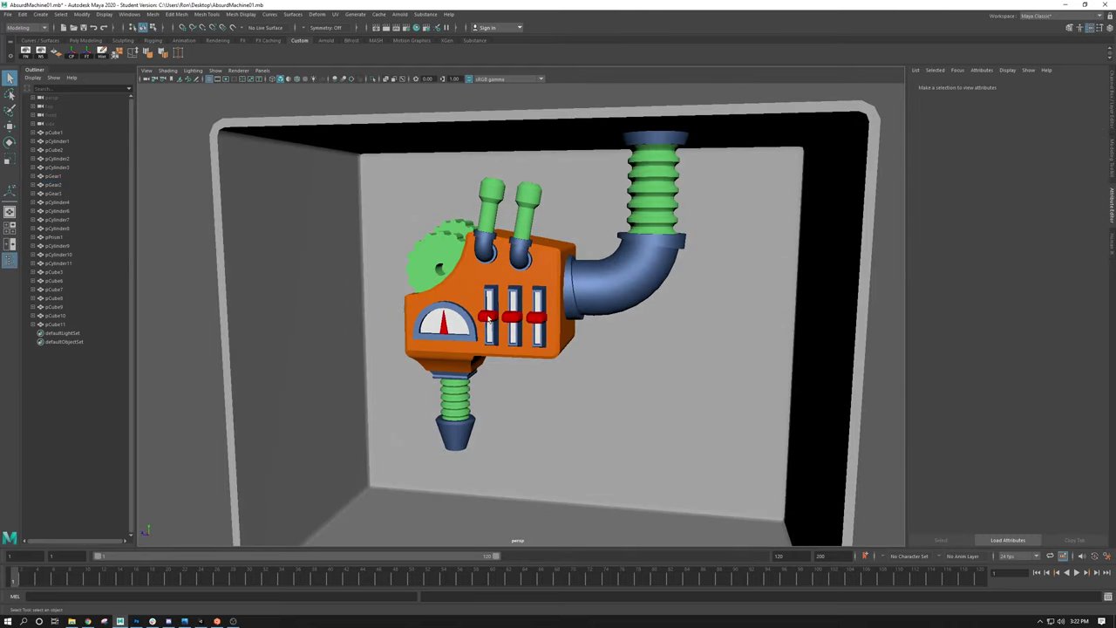
alt+right_drag(609, 337, 391, 258)
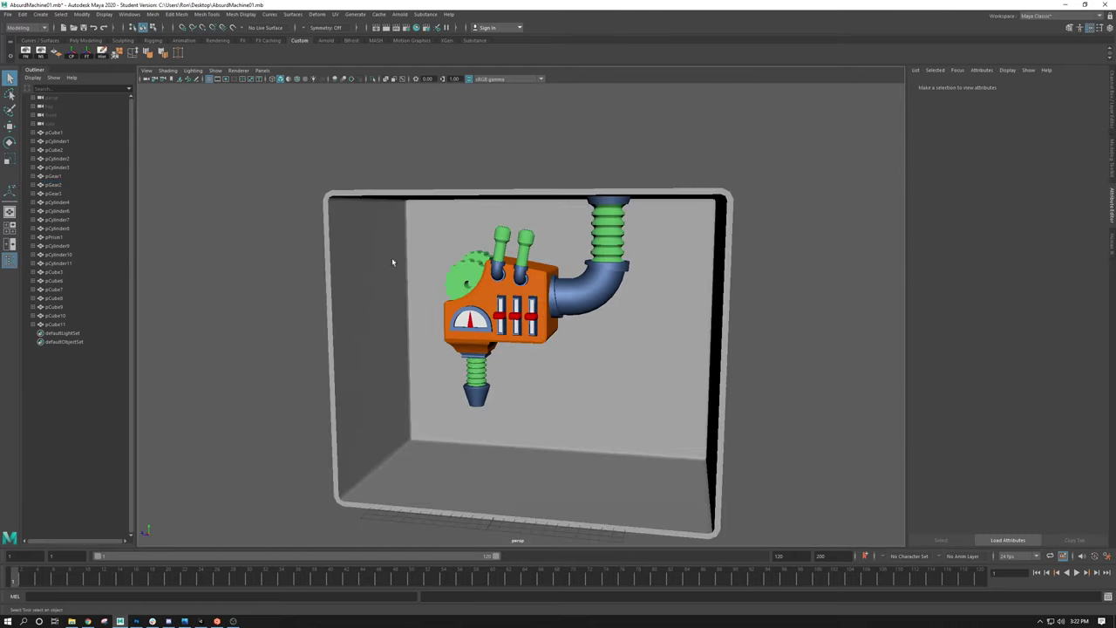
click(573, 230)
click(784, 224)
alt+drag(784, 224, 517, 222)
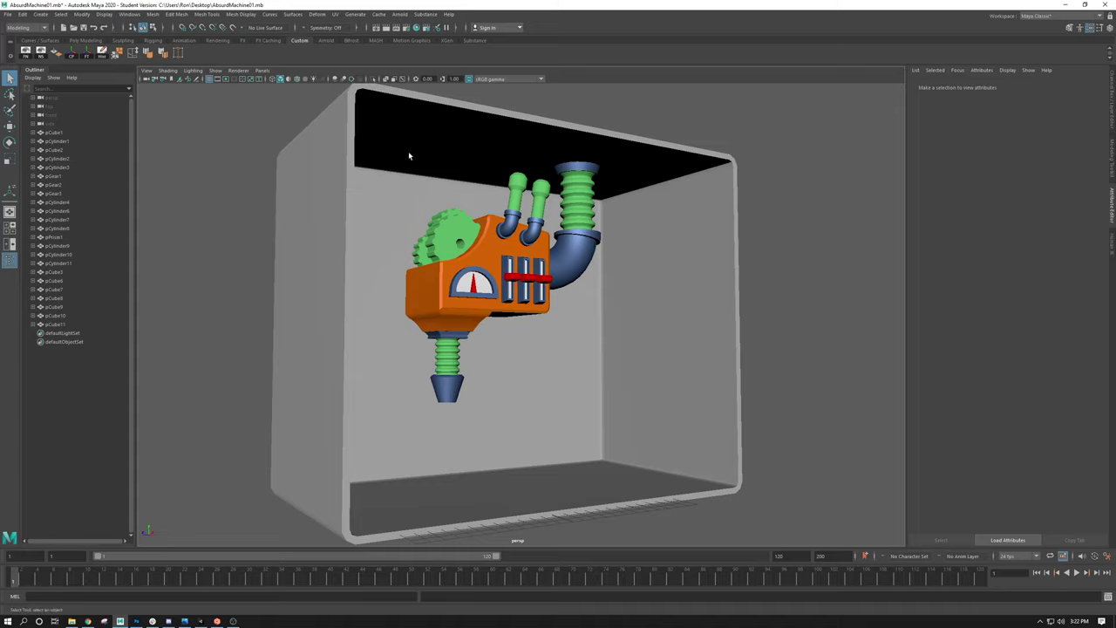
Step: Create a directional light in the scene
click(41, 14)
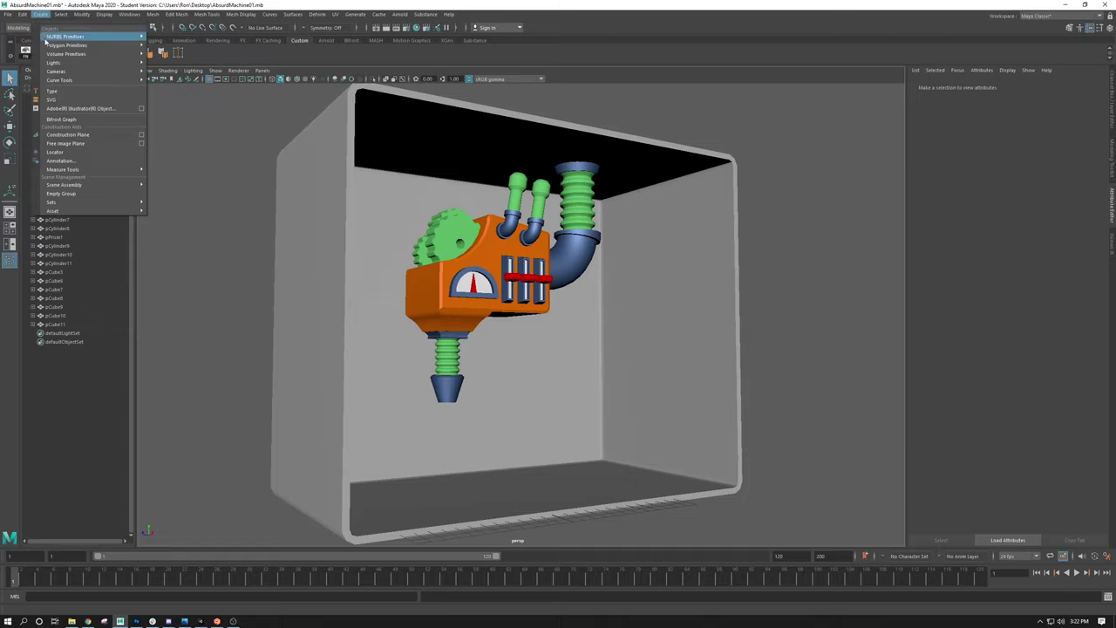
mouse_move(49, 55)
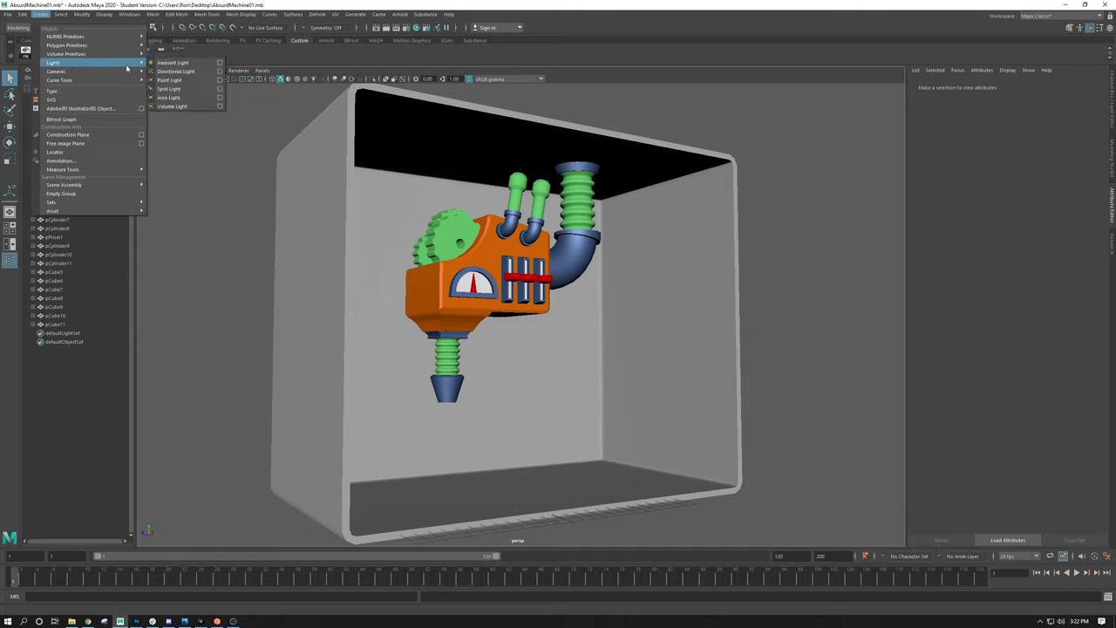
click(175, 71)
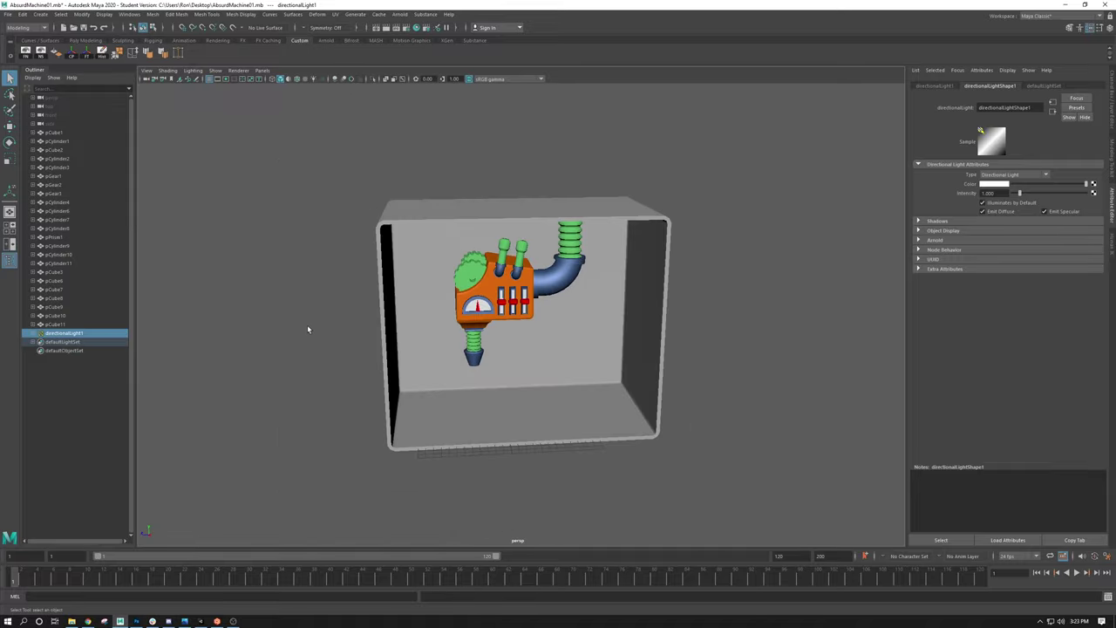
Step: Raise the directional light off the grid and move it out in front of the box's open side
alt+drag(307, 326, 326, 312)
alt+drag(364, 252, 313, 218)
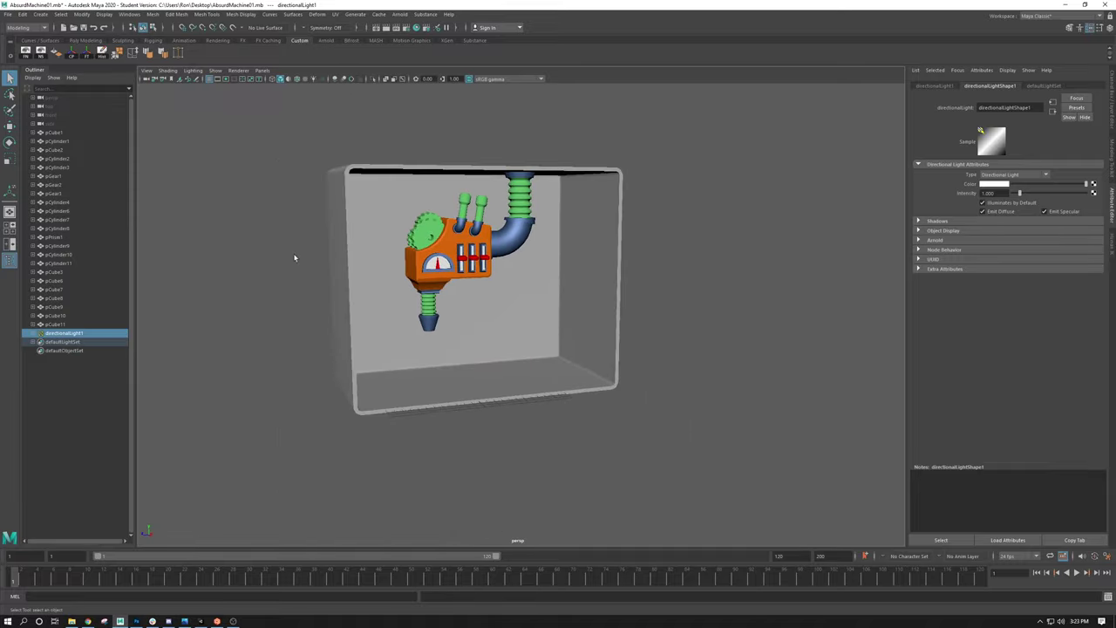
key(4)
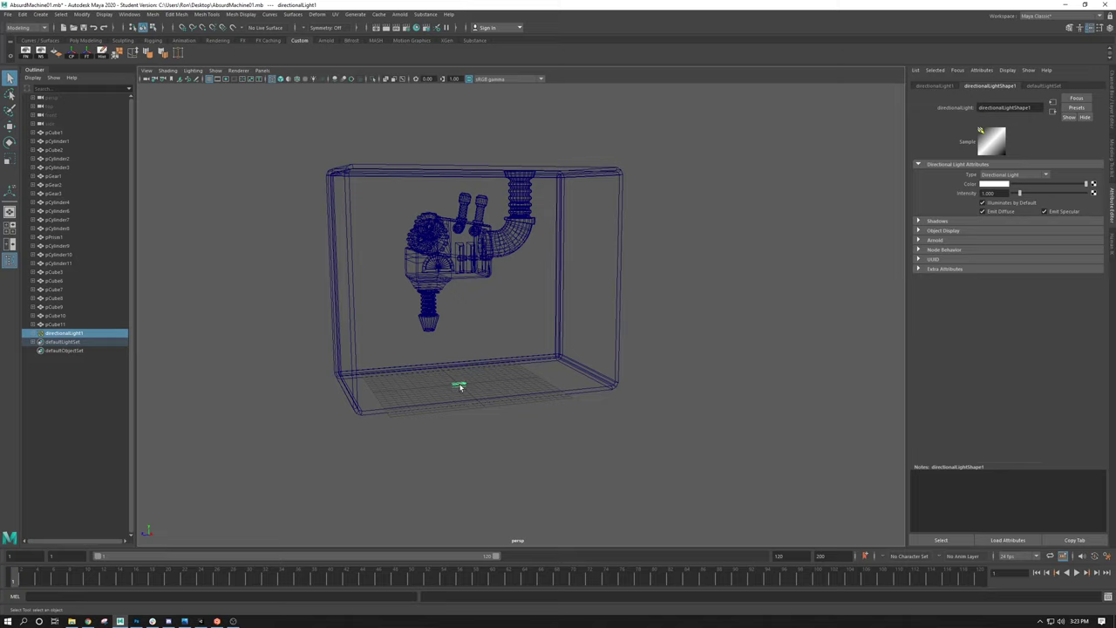
key(w)
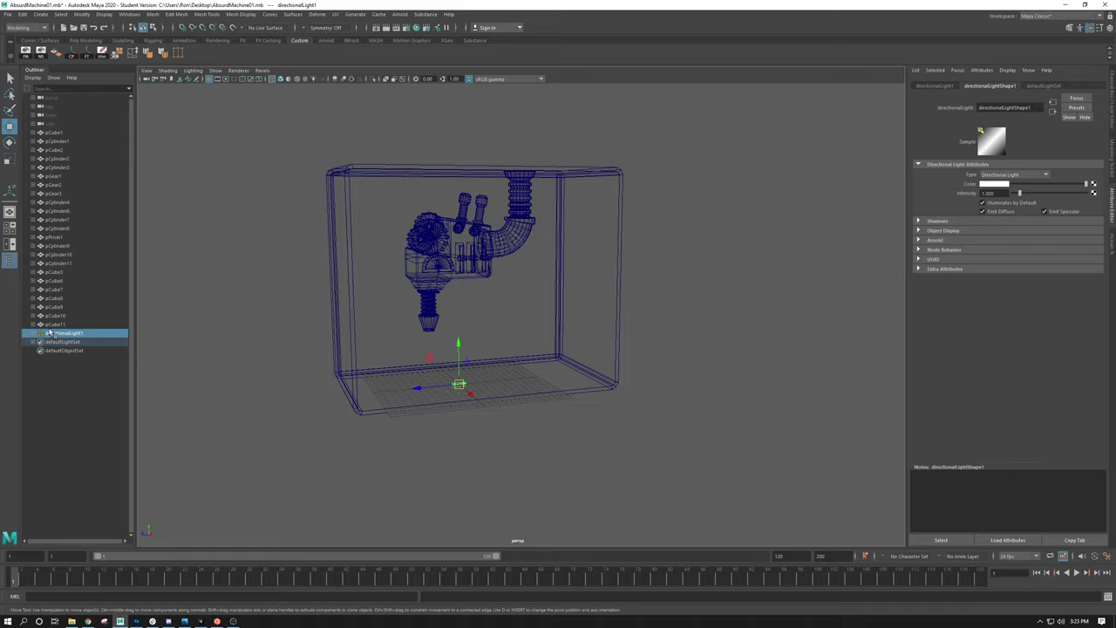
mouse_move(461, 391)
mouse_down()
mouse_move(508, 428)
mouse_move(523, 423)
mouse_move(511, 259)
mouse_move(585, 326)
mouse_move(571, 305)
mouse_up()
key(5)
scroll(501, 290, up, 5)
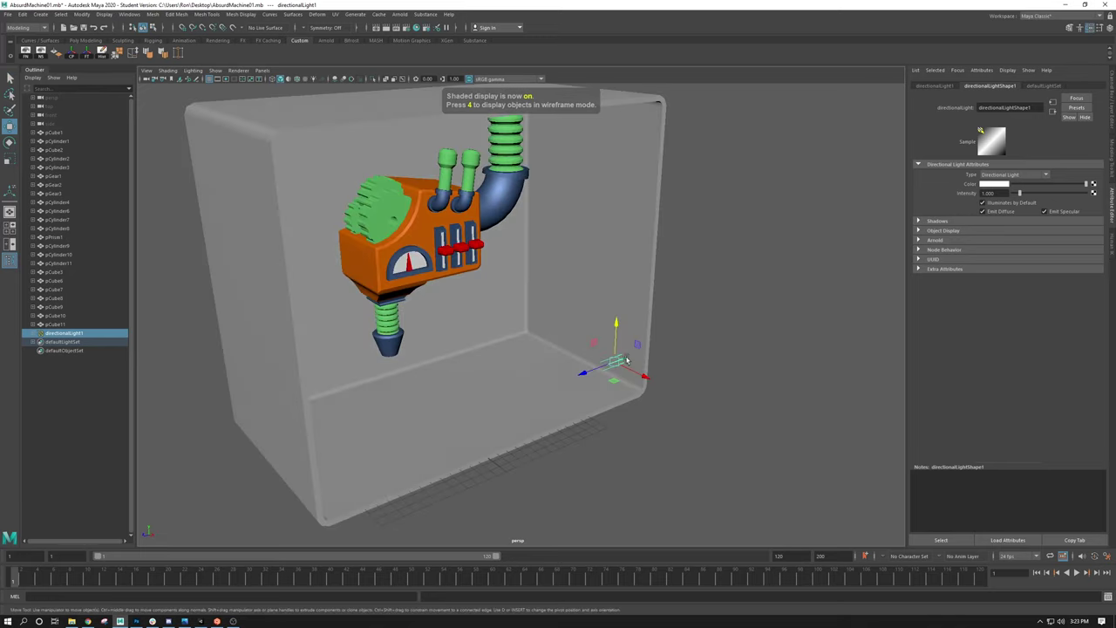
Step: Rotate the directional light about 87 degrees around its vertical axis to aim it at the box's back wall
mouse_move(659, 341)
alt+mouse_down()
mouse_move(597, 356)
mouse_move(680, 409)
mouse_move(567, 291)
mouse_move(523, 305)
alt+mouse_up()
scroll(558, 350, up, 3)
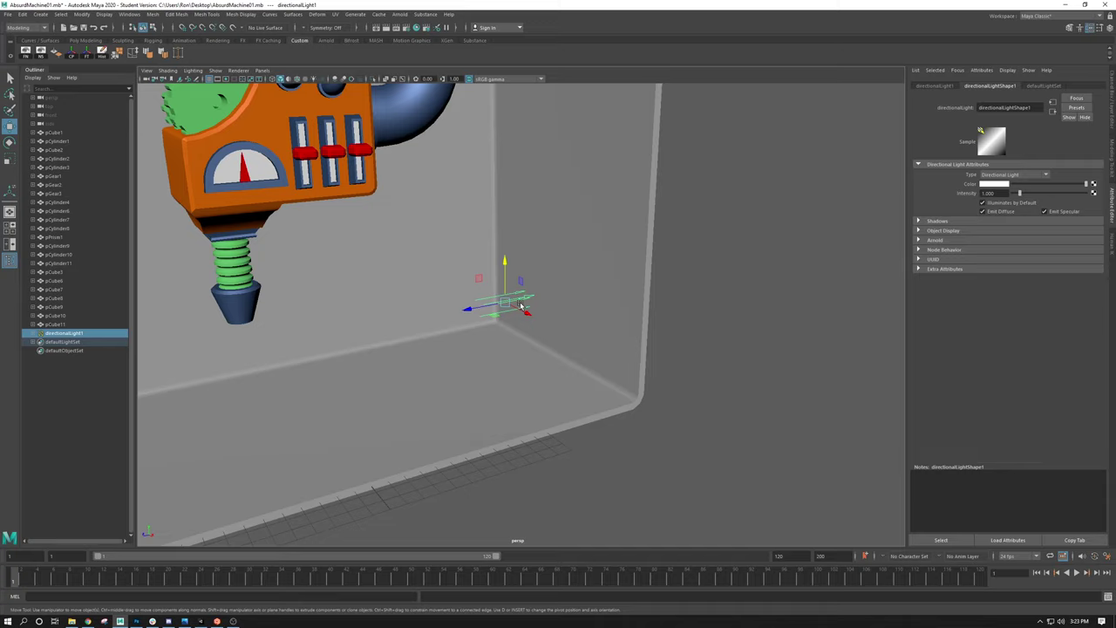
key(e)
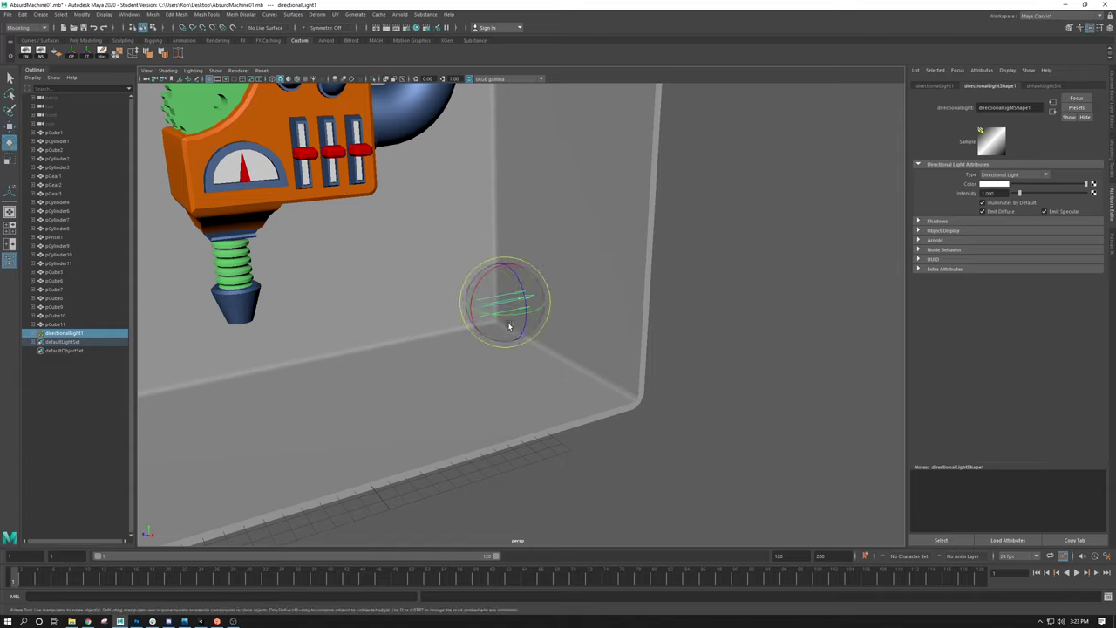
mouse_move(511, 320)
mouse_down()
mouse_move(545, 312)
mouse_move(551, 305)
mouse_move(534, 306)
mouse_move(557, 293)
mouse_move(494, 318)
mouse_move(505, 320)
mouse_up()
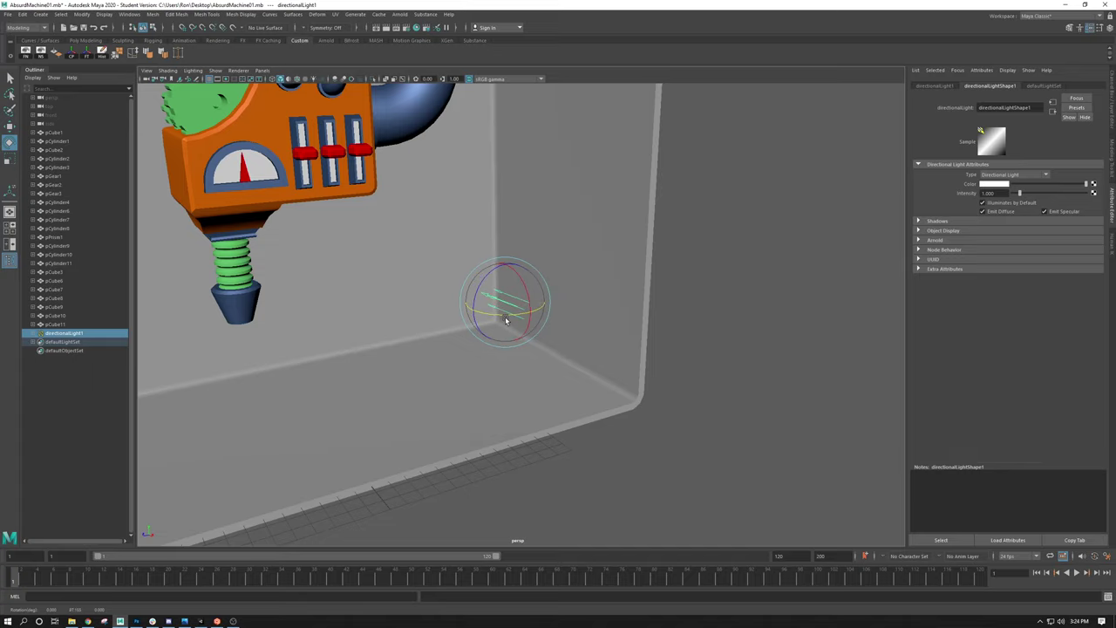
Step: Switch the viewport through wireframe and shaded display to textured shading that uses all scene lights
key(4)
key(5)
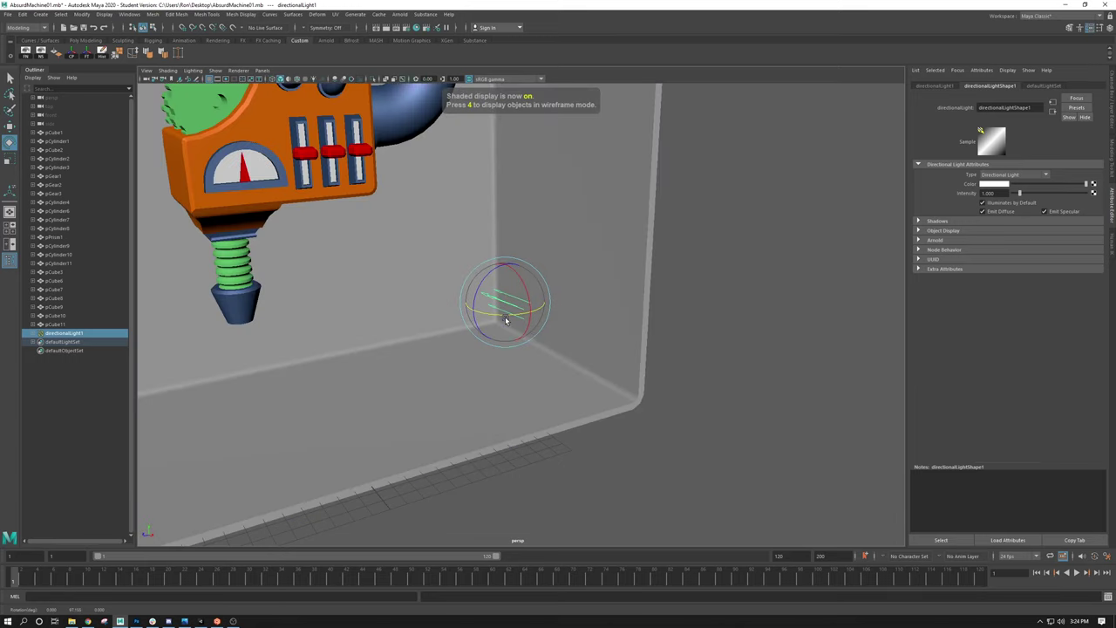
key(4)
key(6)
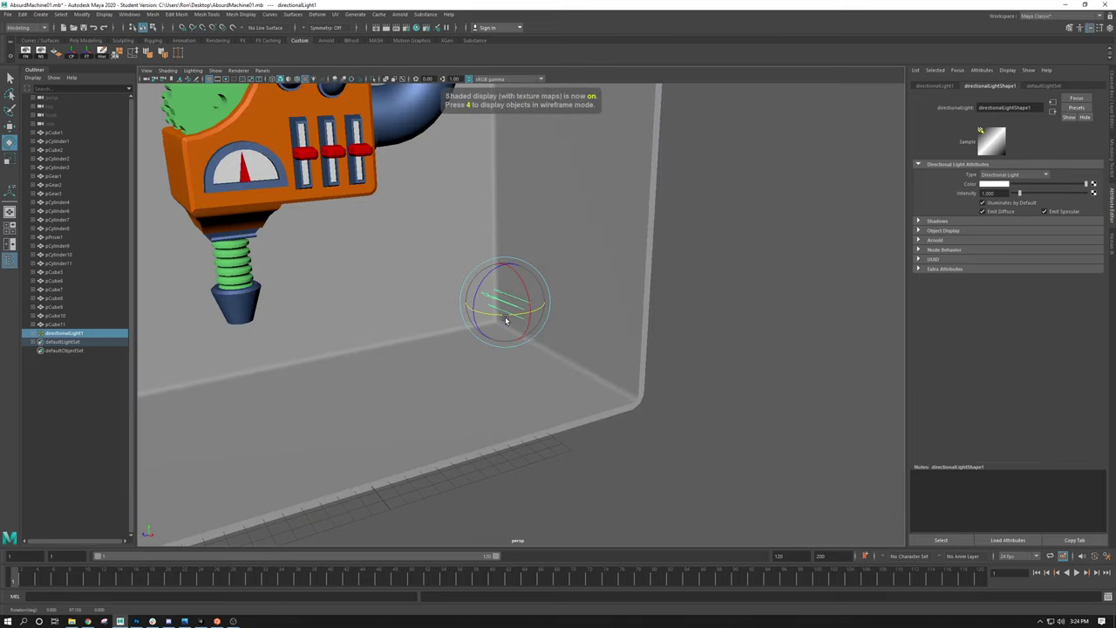
alt+right_drag(395, 235, 343, 290)
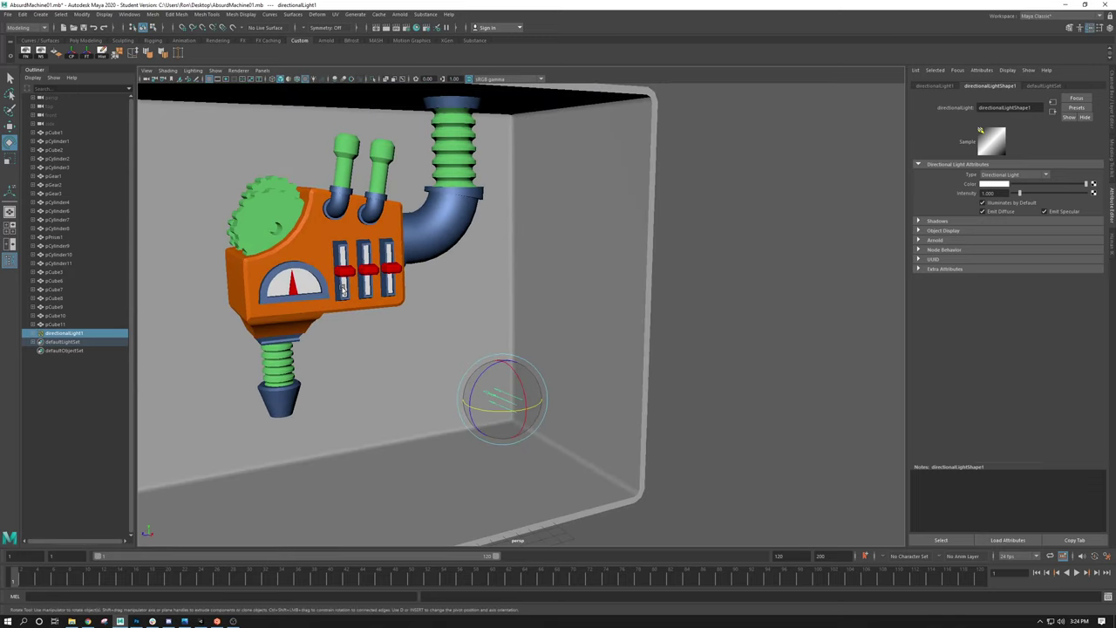
key(7)
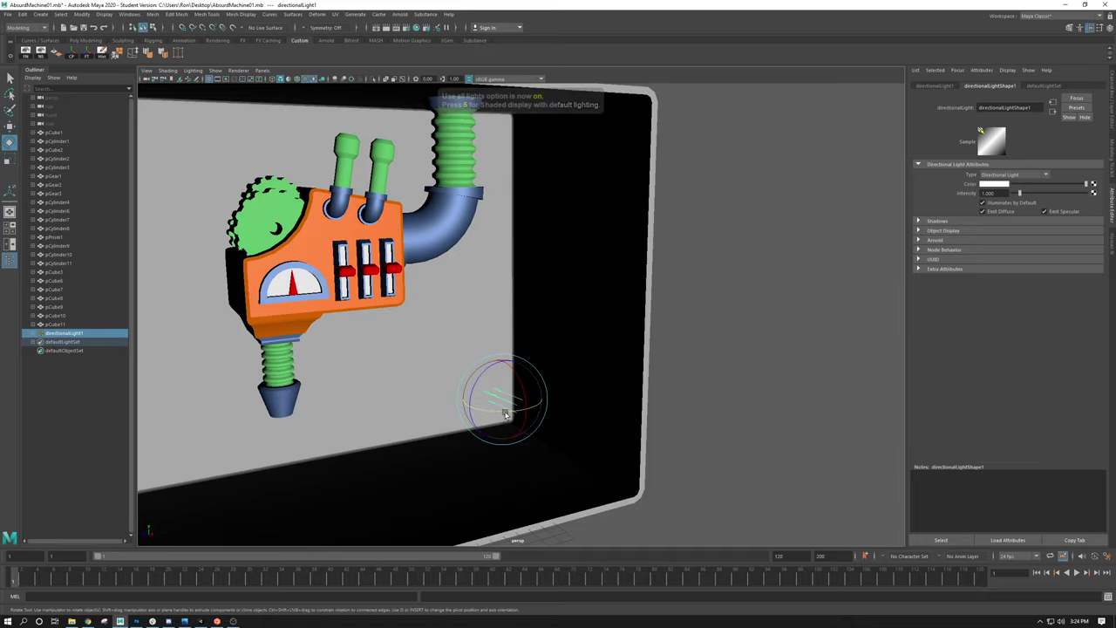
Step: Tilt the directional light downward and move it up near the top of the box opening
mouse_move(512, 398)
mouse_down()
mouse_move(552, 391)
mouse_move(498, 406)
mouse_move(526, 373)
mouse_move(514, 353)
mouse_move(484, 342)
mouse_up()
key(w)
mouse_move(678, 279)
mouse_down()
mouse_move(682, 194)
mouse_move(628, 170)
mouse_move(619, 280)
mouse_move(676, 270)
mouse_up()
key(e)
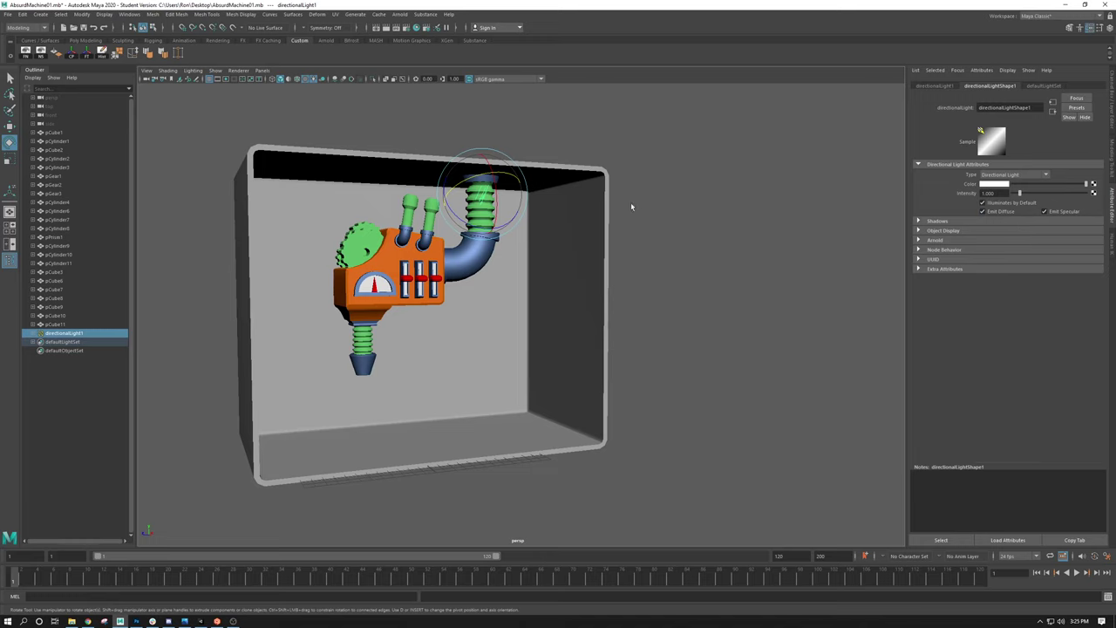
Step: Try raising the directional light's intensity to about 6.8, and undo the change
alt+drag(568, 216, 656, 194)
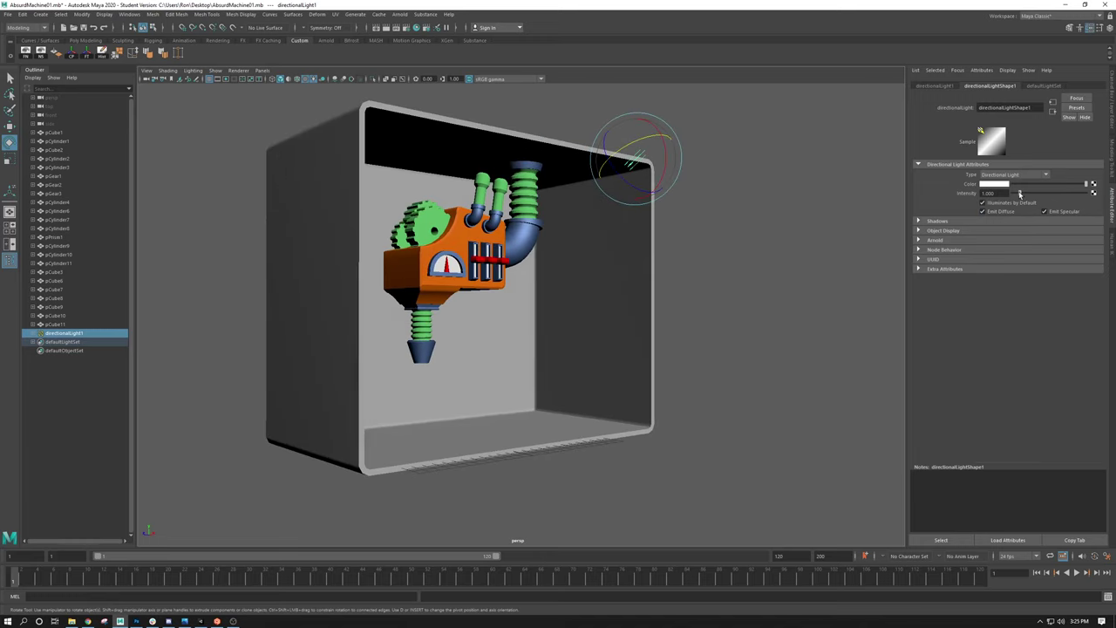
drag(1020, 192, 1061, 189)
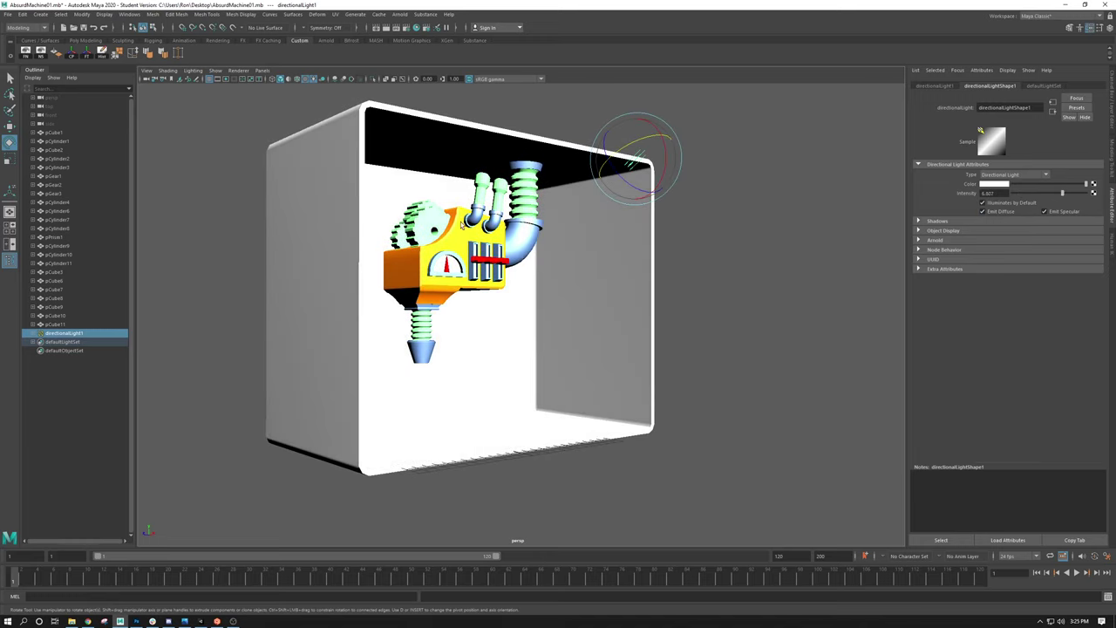
key(ctrl+z)
key(ctrl+z)
key(ctrl+z)
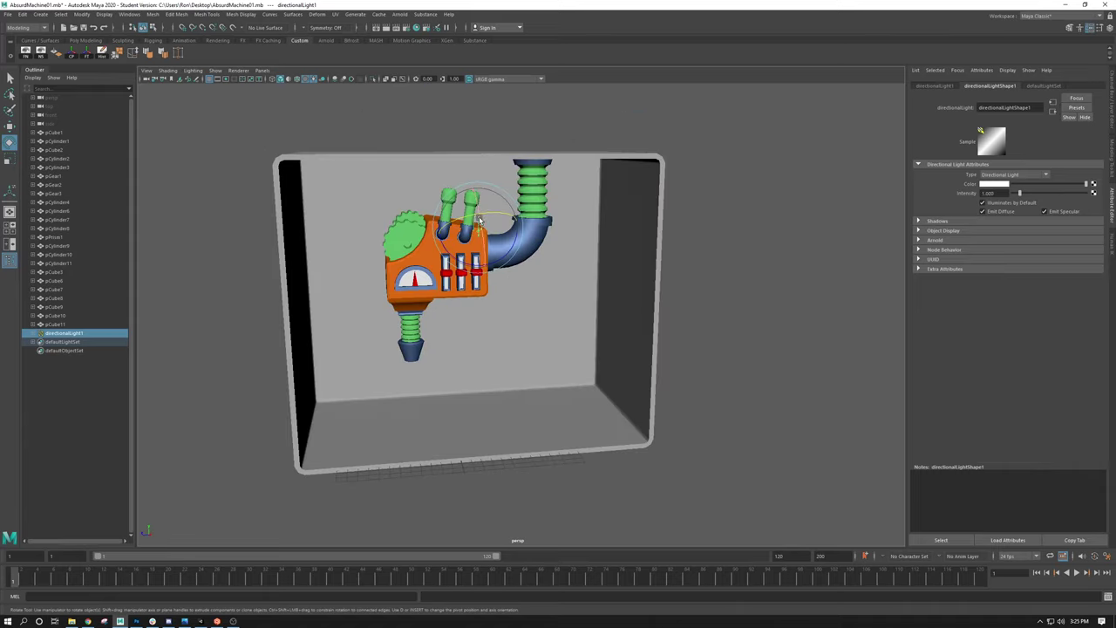
Step: Refine the directional light's rotation so it shines down into the box, and expand its shadow attributes
mouse_move(490, 217)
mouse_down()
mouse_move(479, 221)
mouse_move(488, 218)
mouse_up()
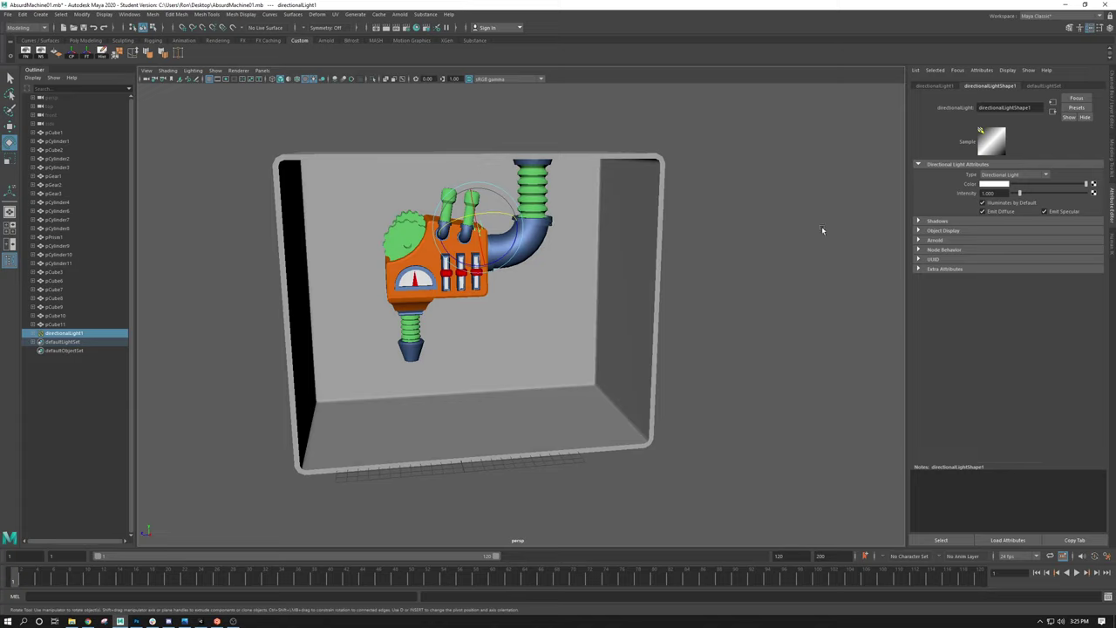
mouse_move(481, 211)
mouse_down()
mouse_move(490, 216)
mouse_move(479, 240)
mouse_move(566, 248)
mouse_up()
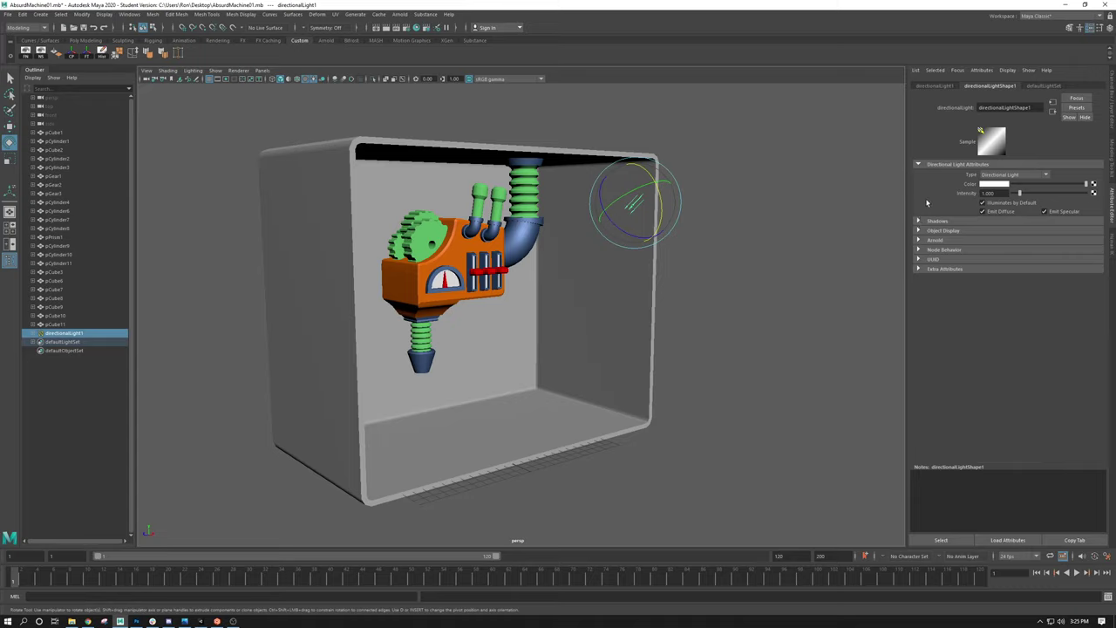
click(920, 222)
click(920, 221)
click(920, 221)
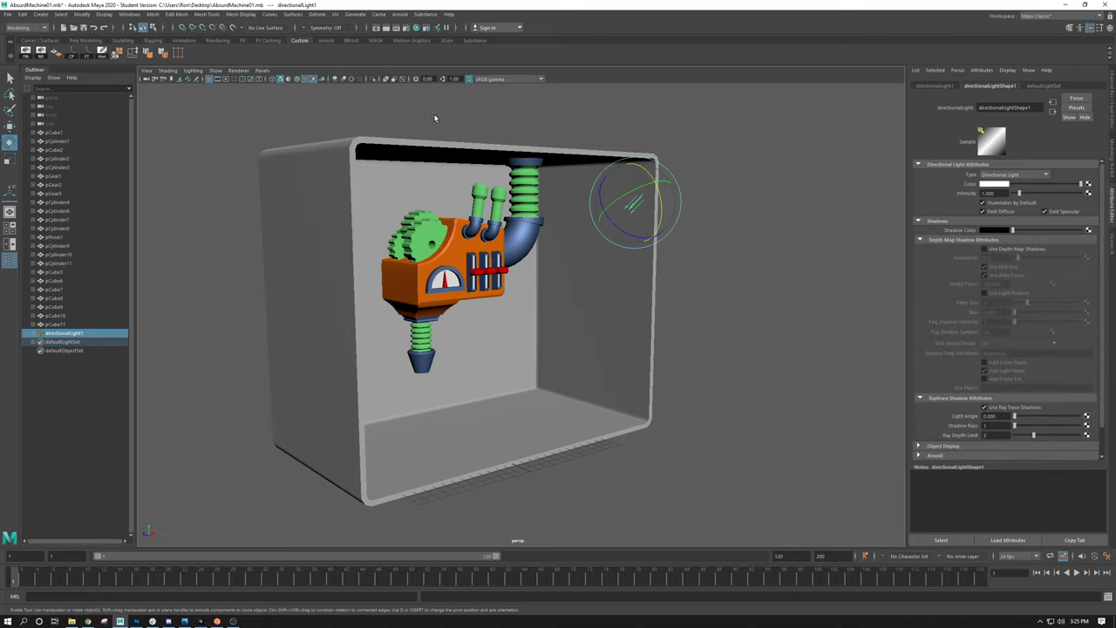
click(659, 209)
Step: Render the current frame with the Maya Software renderer and close the output and render windows
click(385, 30)
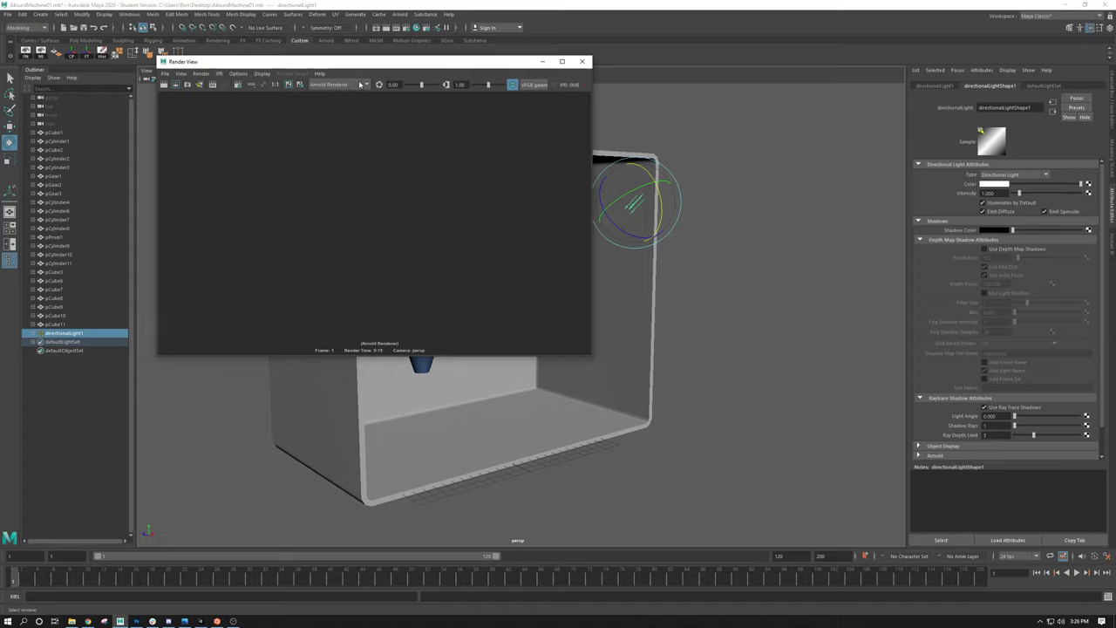
click(367, 85)
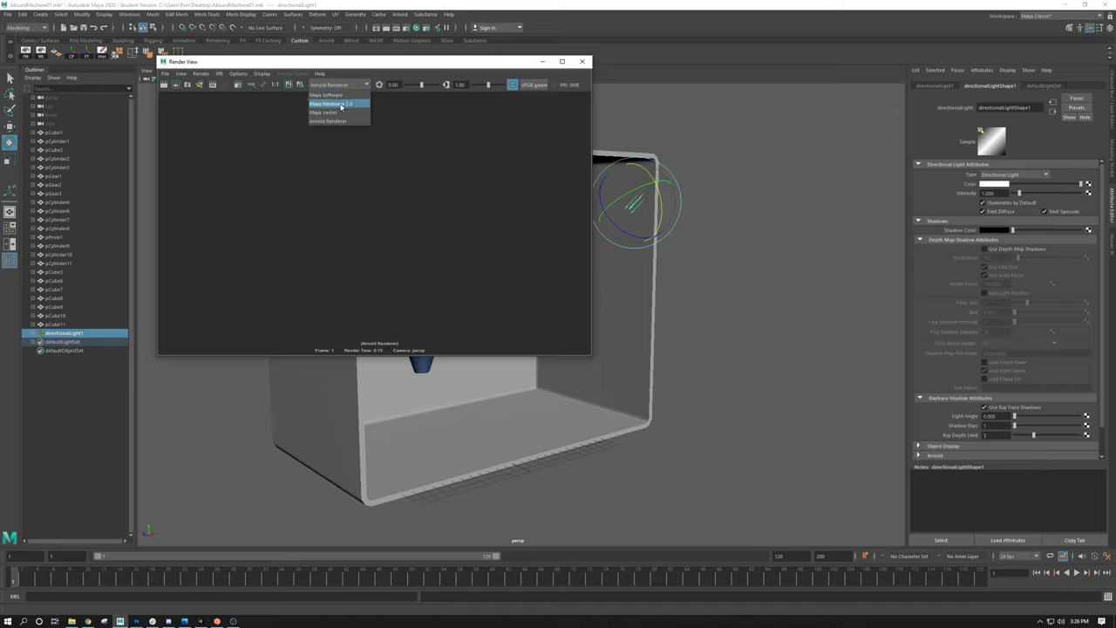
click(336, 95)
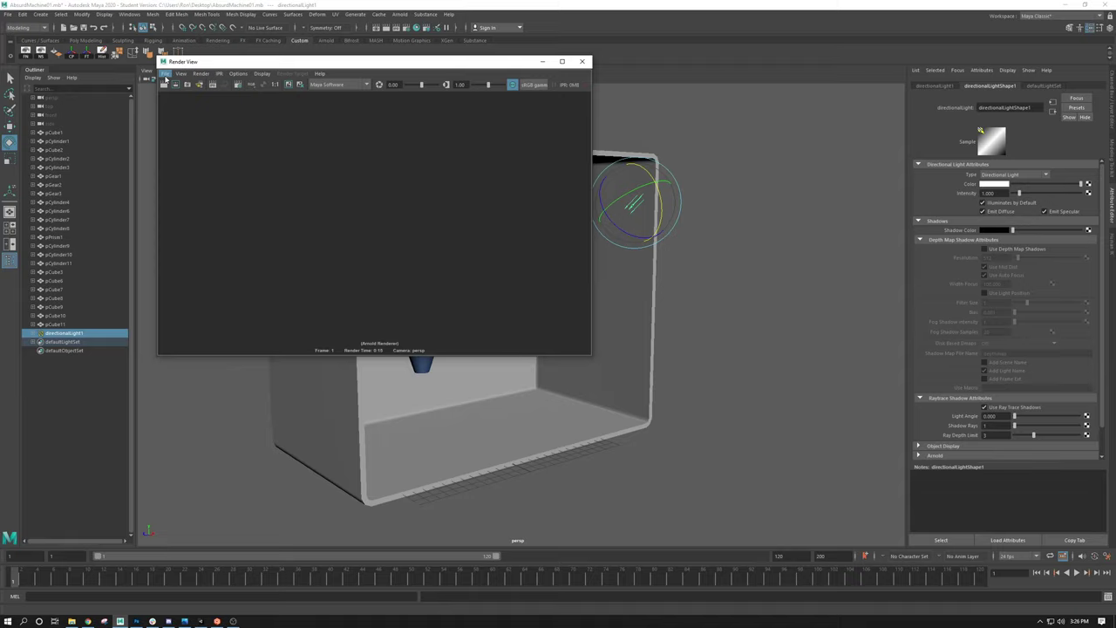
click(166, 74)
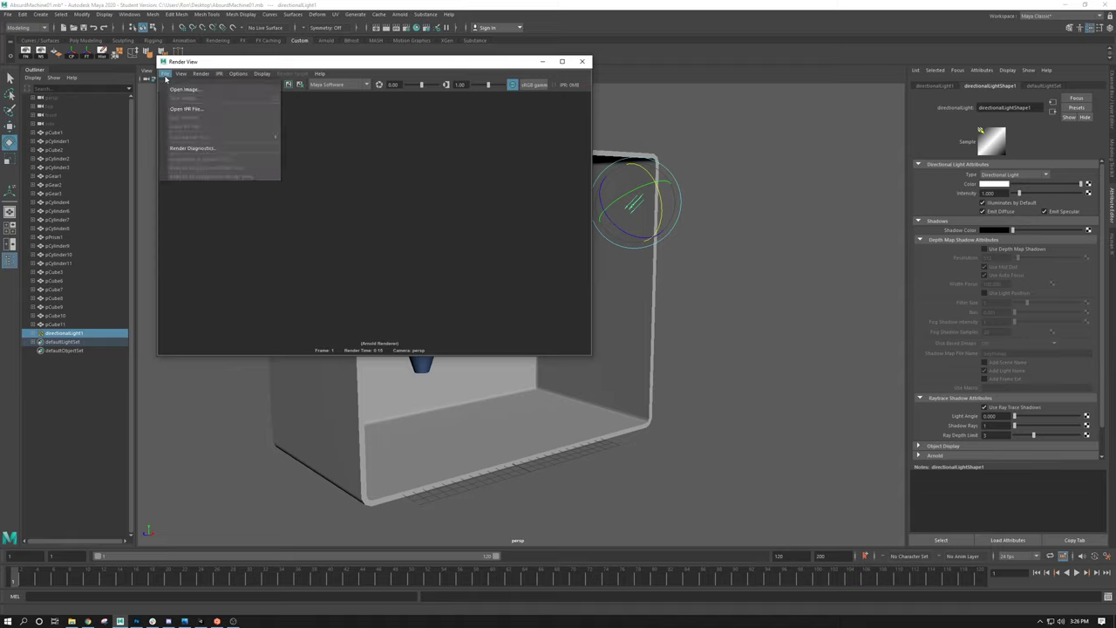
click(261, 64)
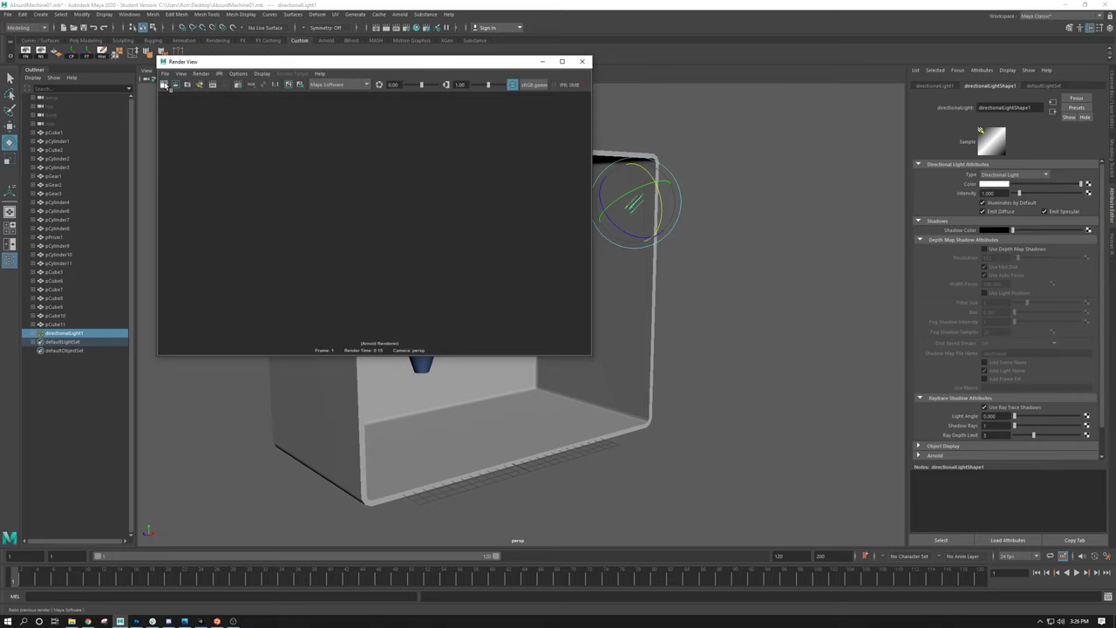
click(164, 86)
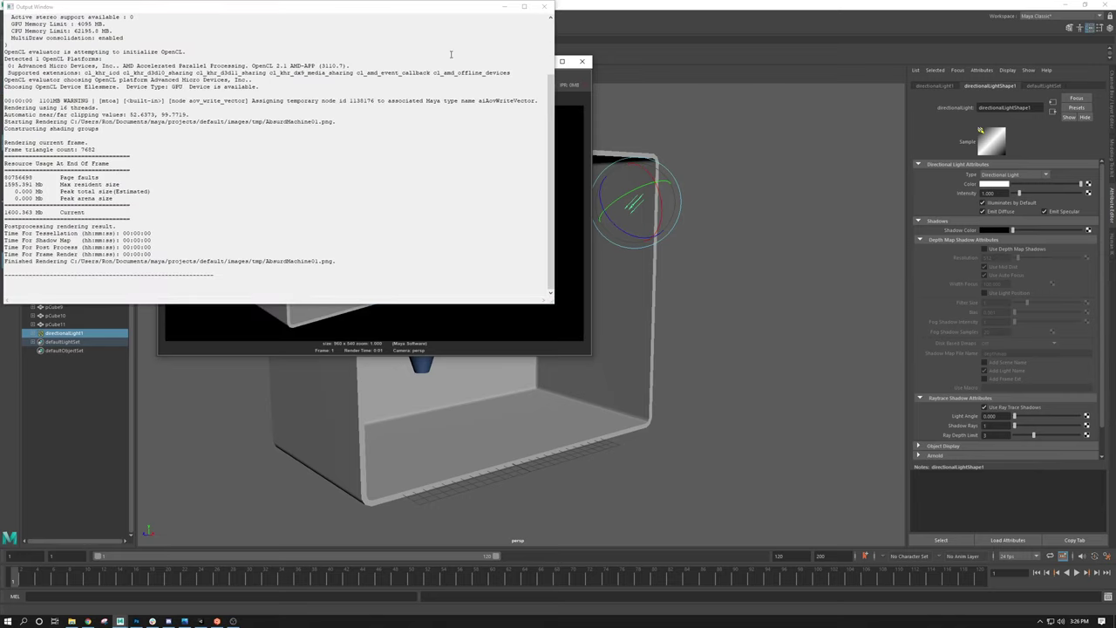
click(547, 7)
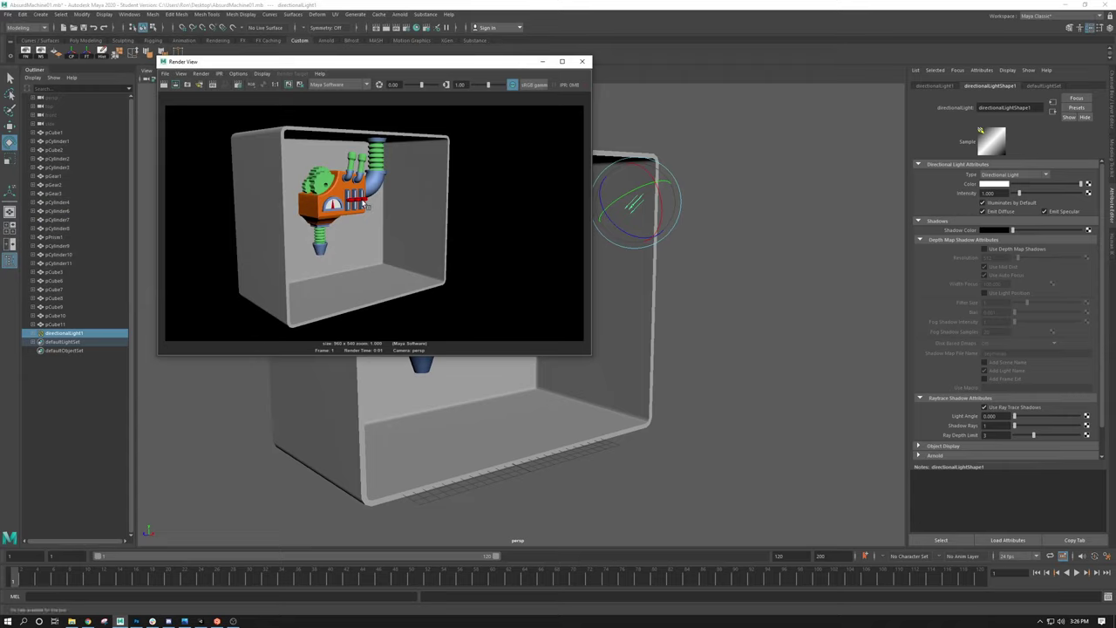
click(583, 63)
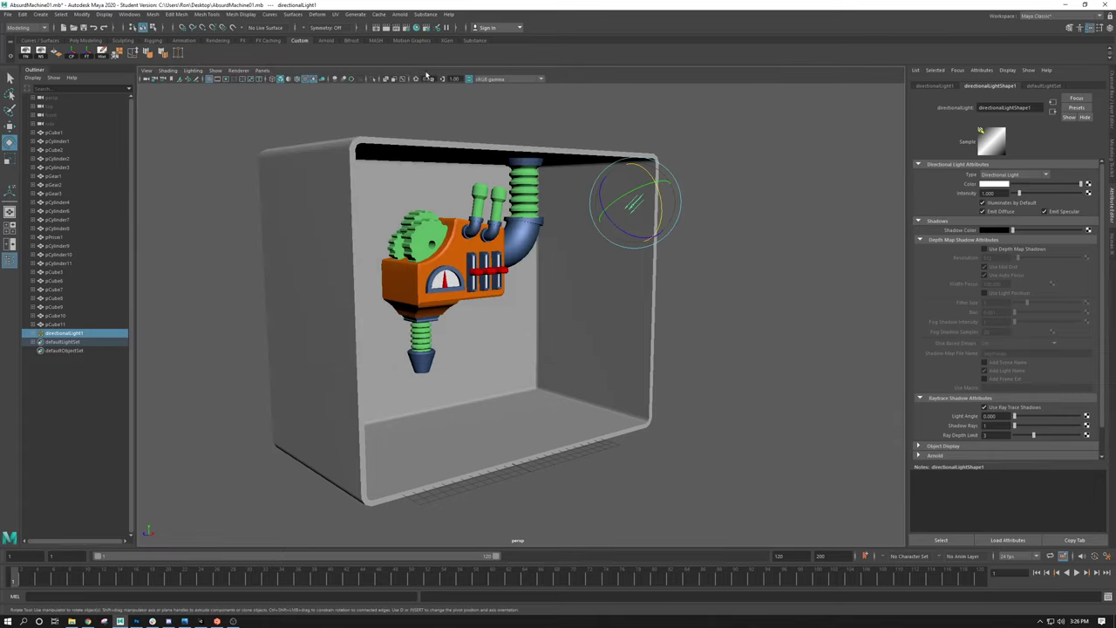
Step: Render the frame again to check the lighting, and close the render window
click(386, 28)
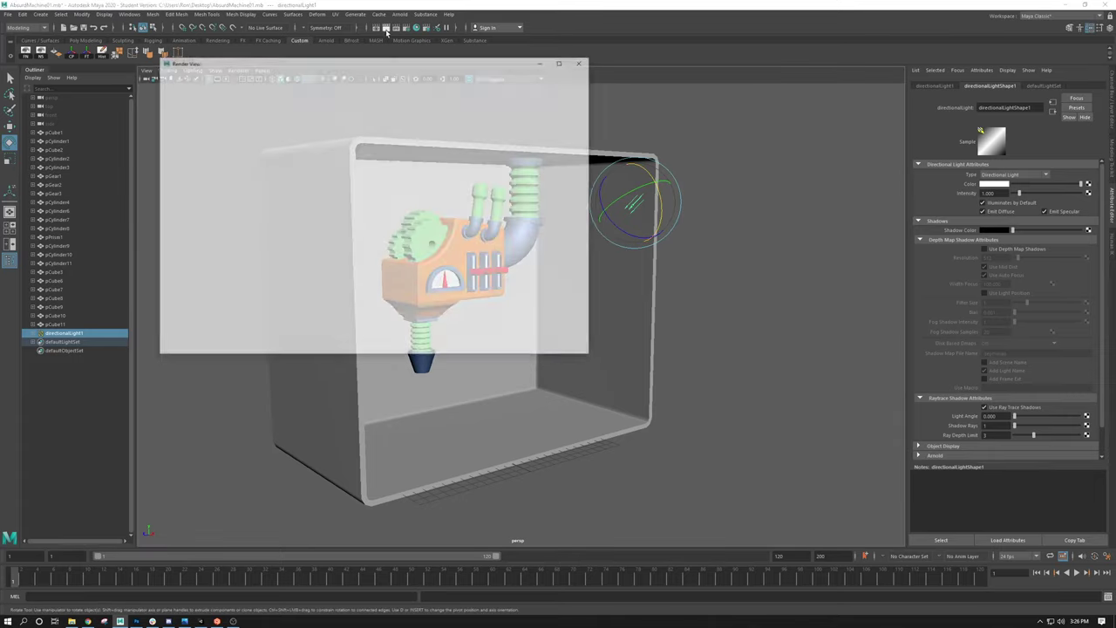
click(504, 6)
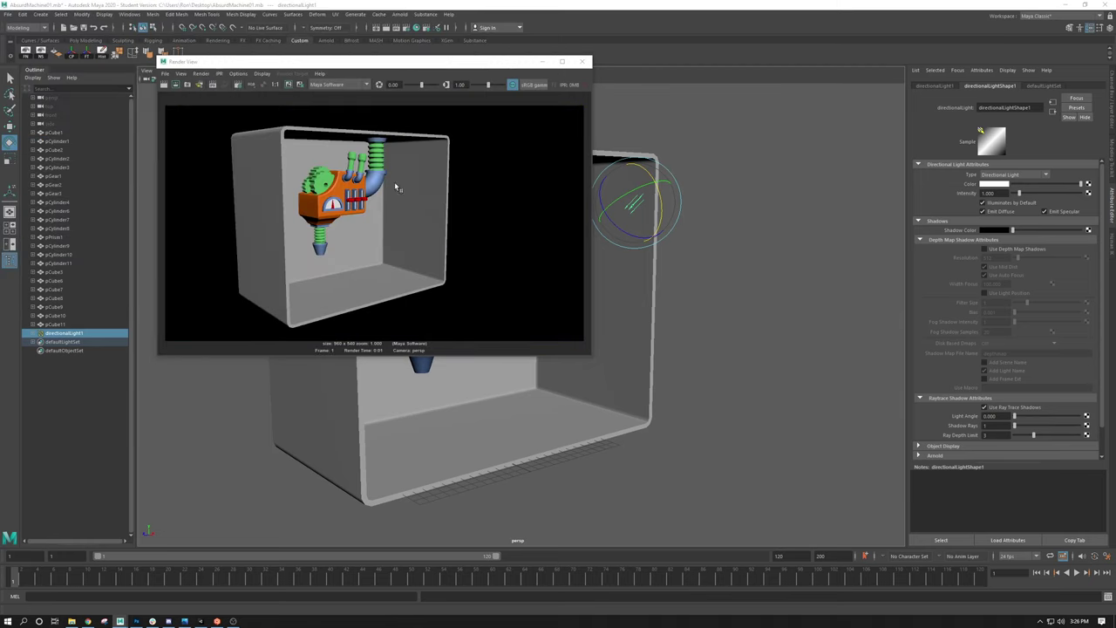
click(583, 63)
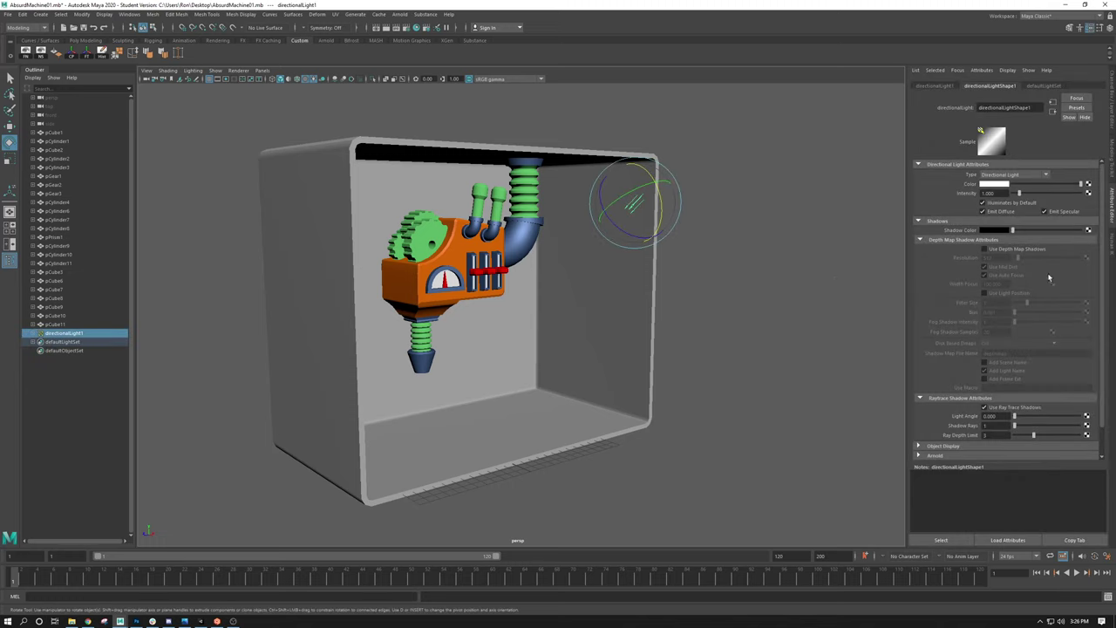
Step: Lower the directional light, scale up its icon and place it just outside the box's open front corner
key(w)
drag(641, 205, 652, 250)
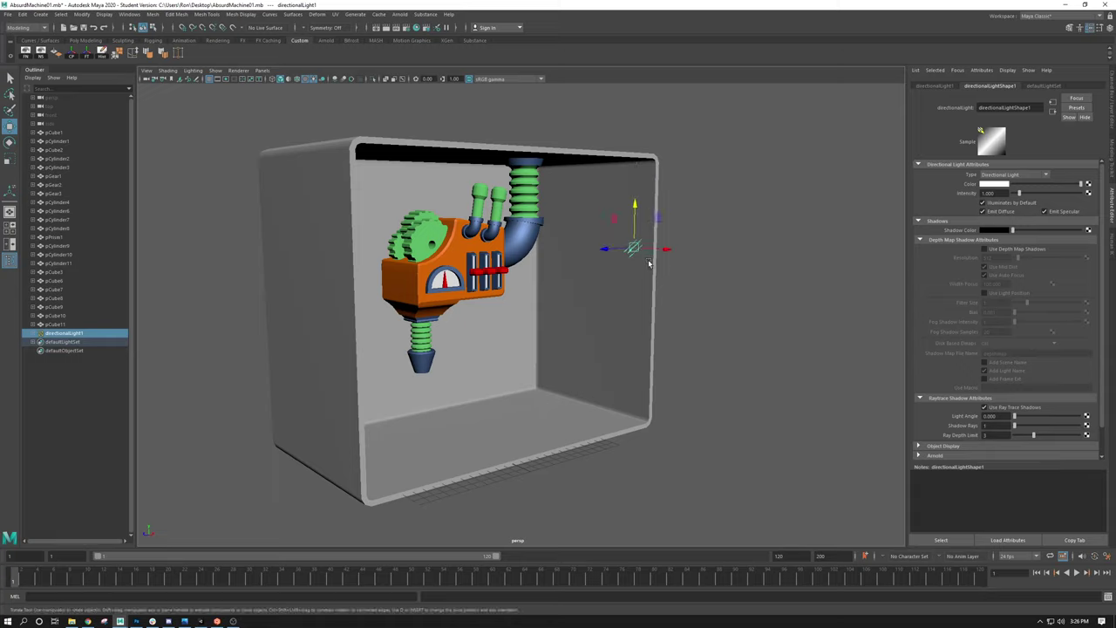
key(e)
key(r)
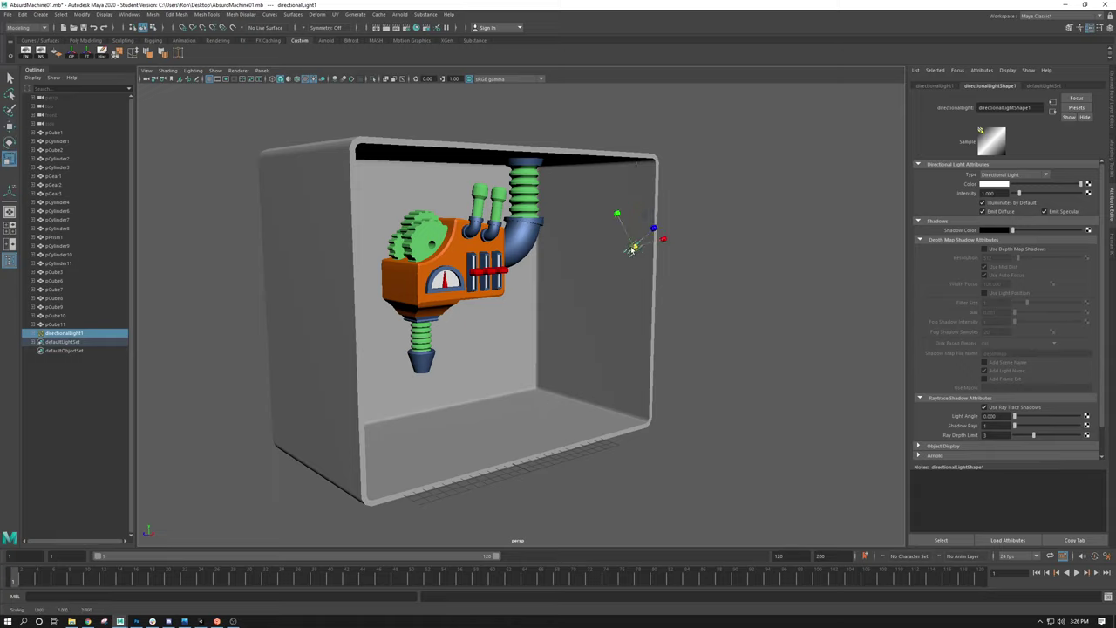
alt+drag(688, 250, 684, 278)
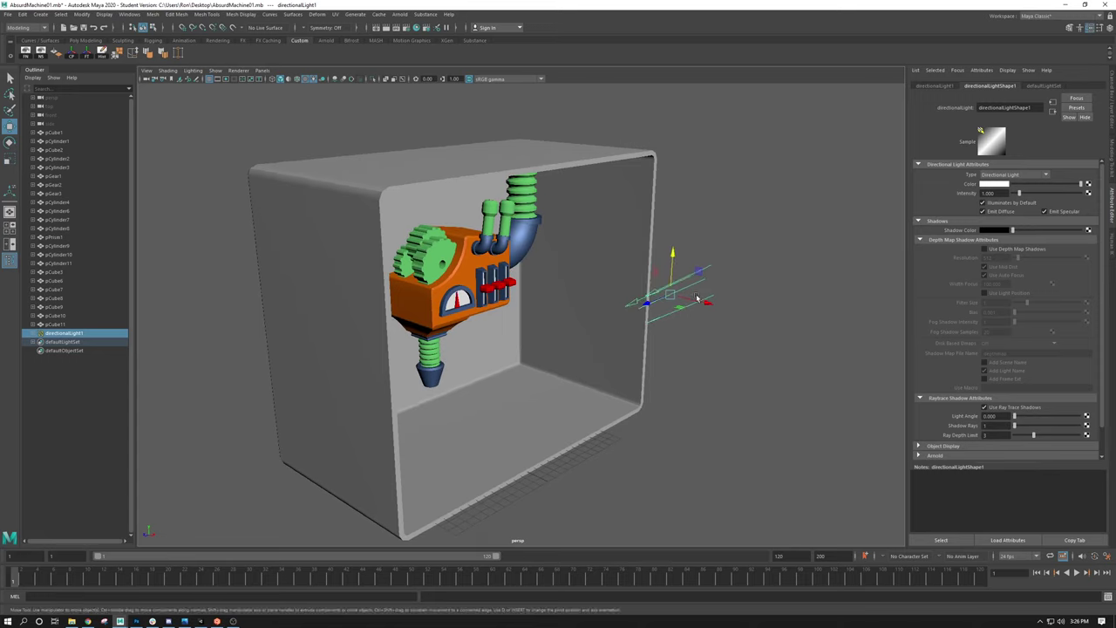
key(w)
Step: Enable depth map shadows on the directional light and render the frame facing the box's open side
alt+drag(772, 341, 754, 319)
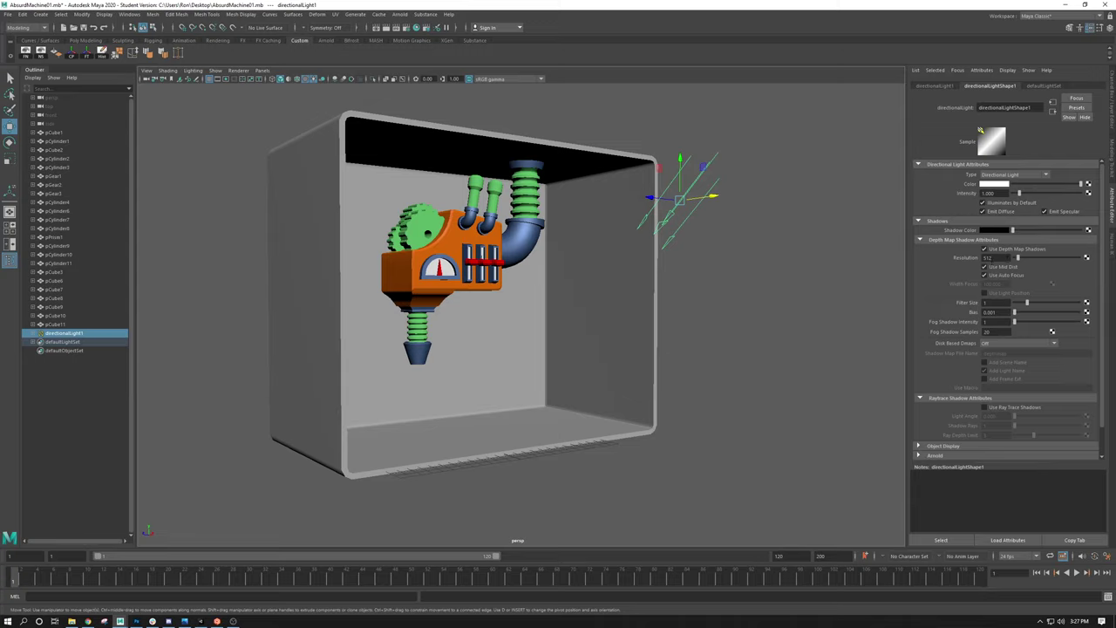
double_click(988, 257)
alt+drag(493, 209, 433, 97)
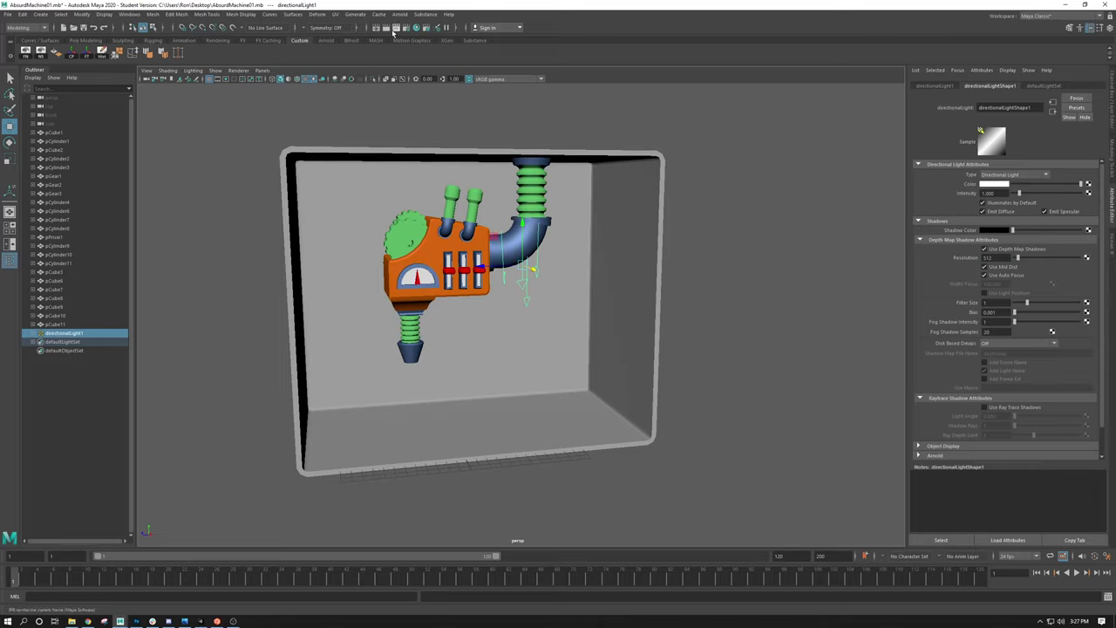
click(386, 29)
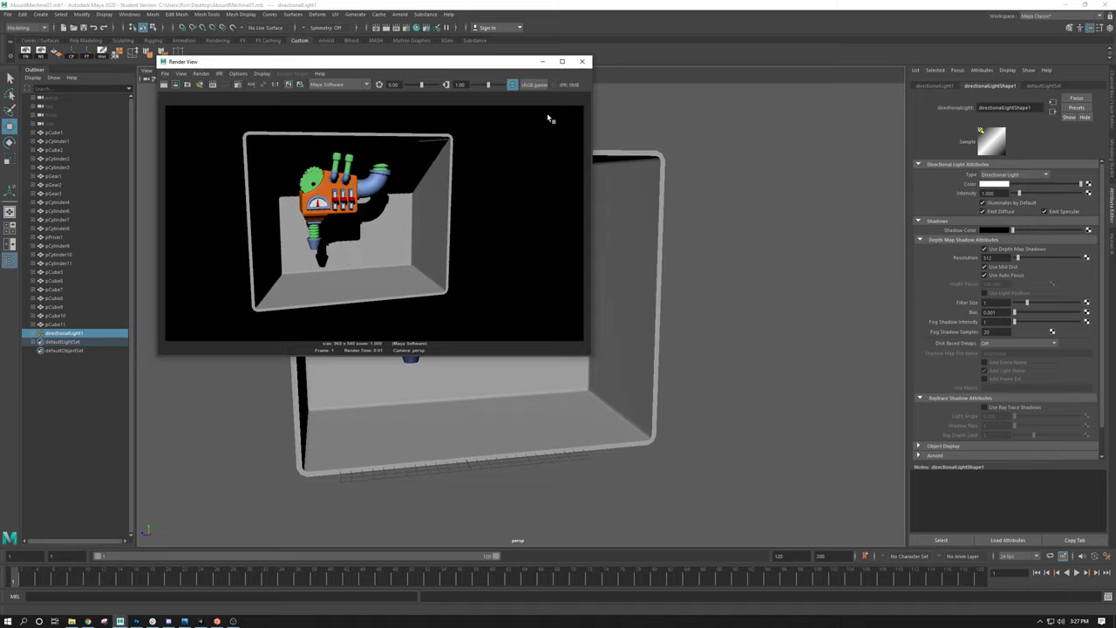
Step: Set the directional light's shadow color to a very dark purple and render the frame with it
click(581, 62)
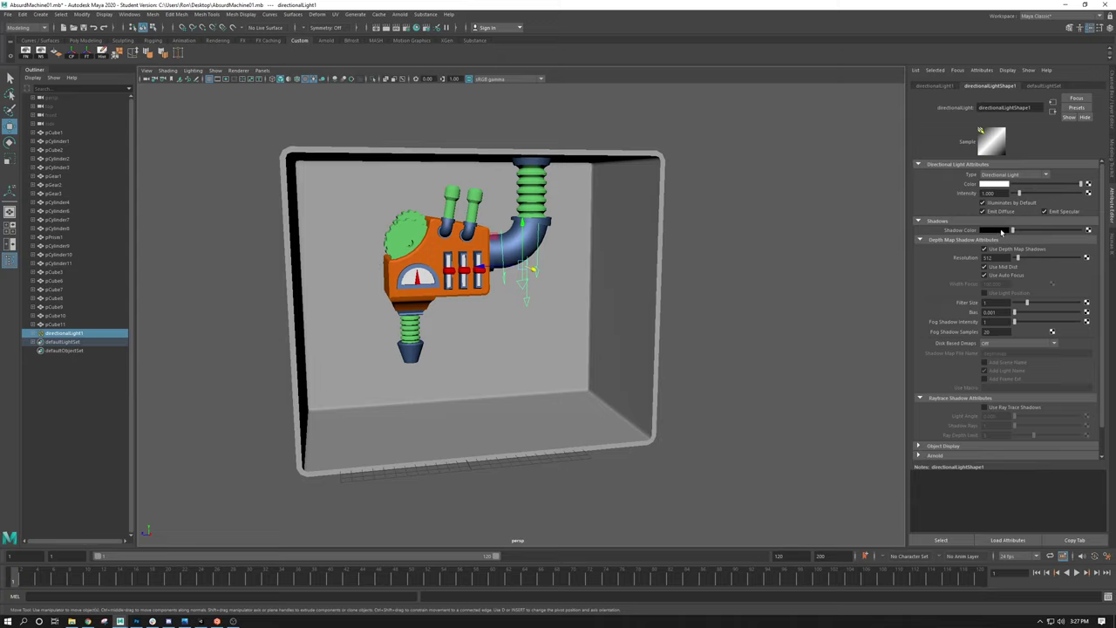
click(1001, 230)
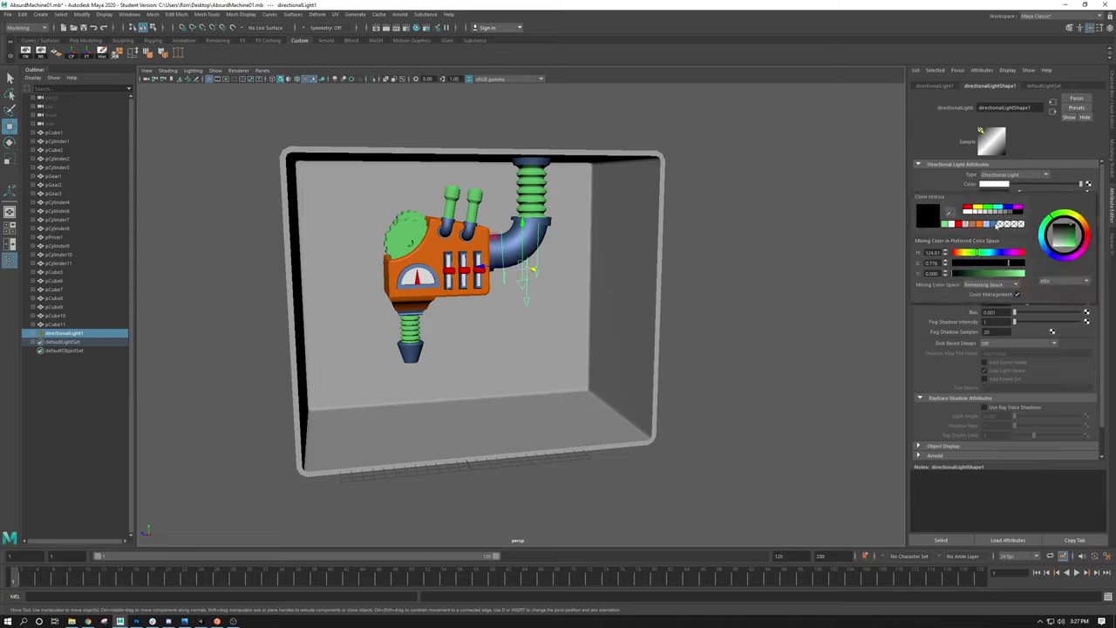
click(1008, 253)
drag(1008, 253, 1009, 253)
click(963, 274)
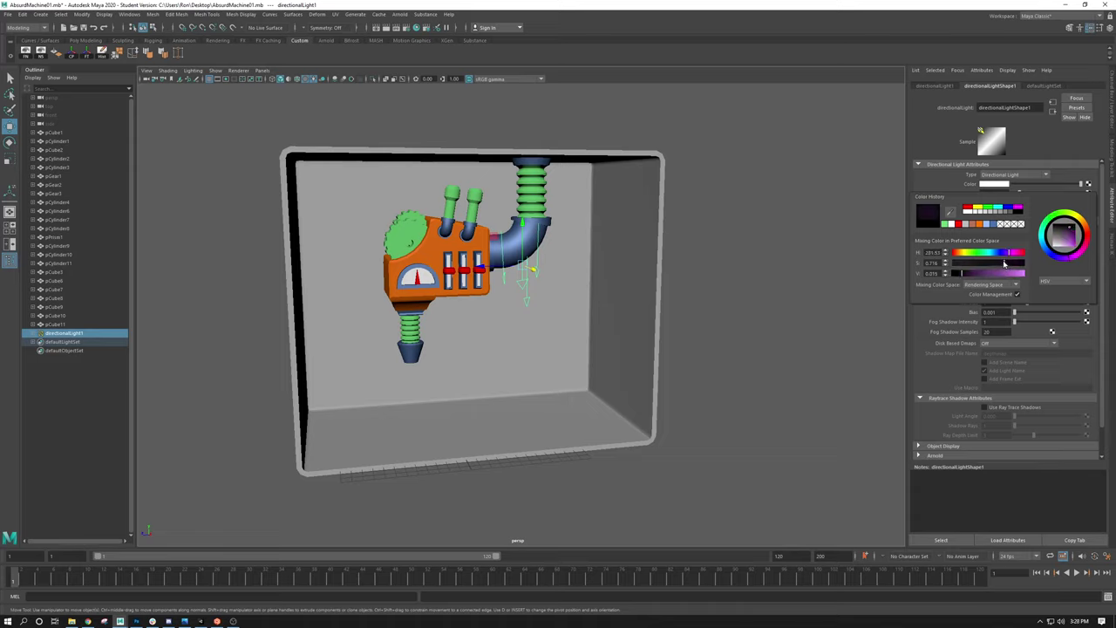
drag(1007, 262, 987, 263)
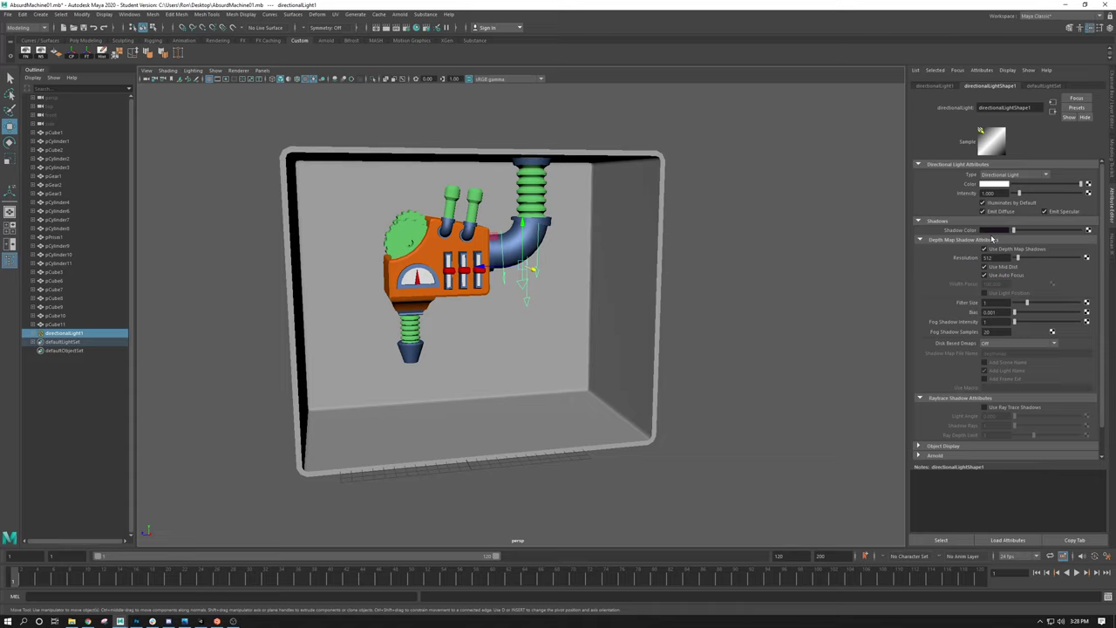
click(386, 27)
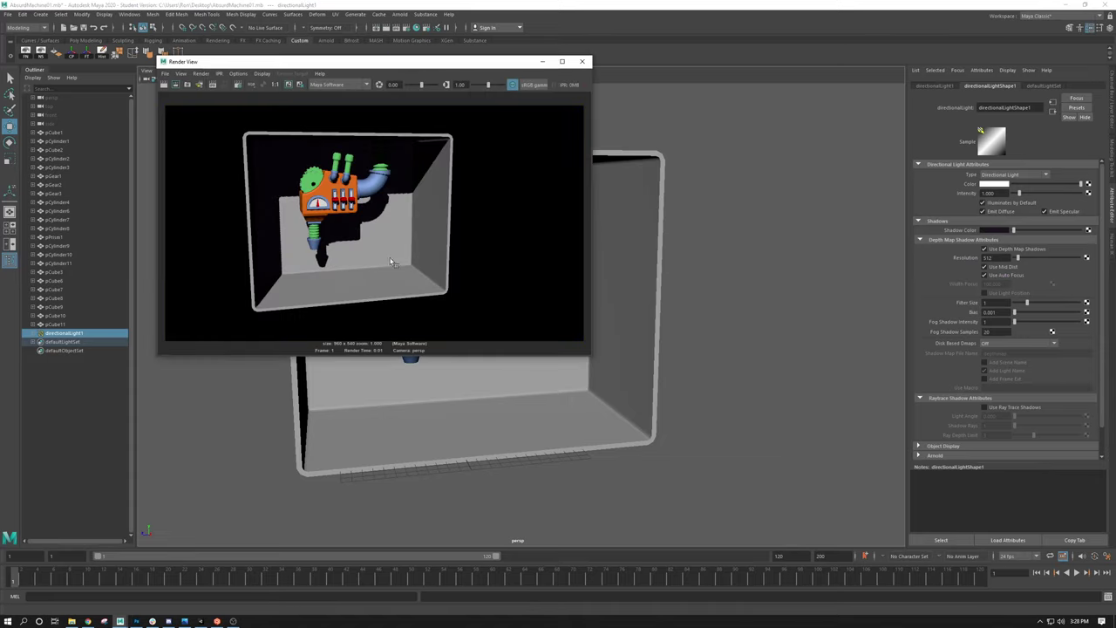
Step: Brighten the directional light's purple shadow color and render the frame to check the shadows
click(582, 61)
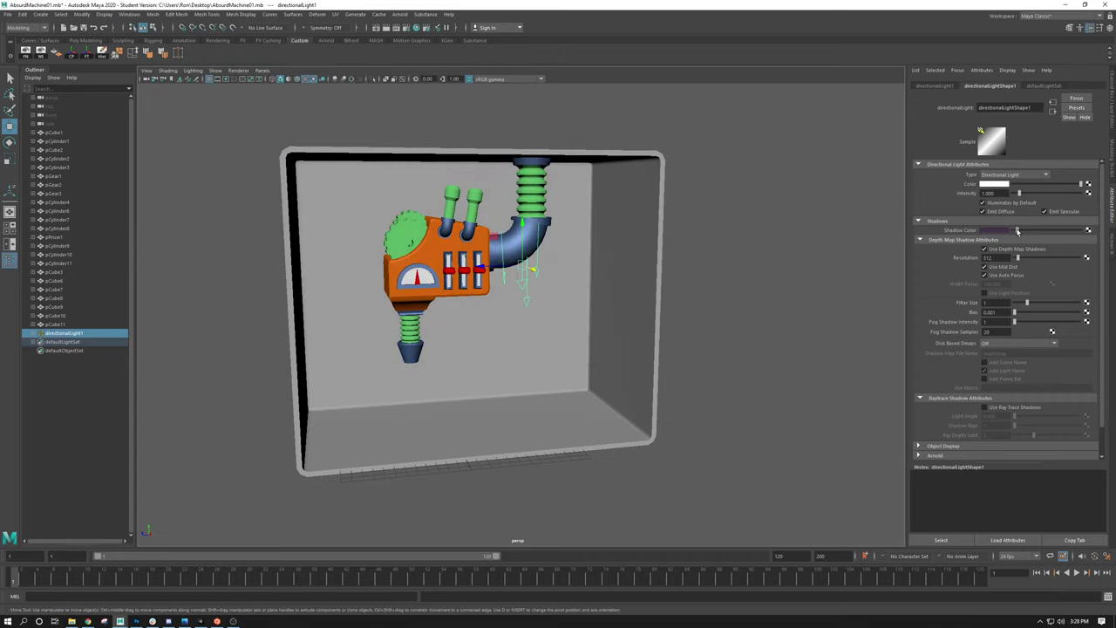
click(387, 27)
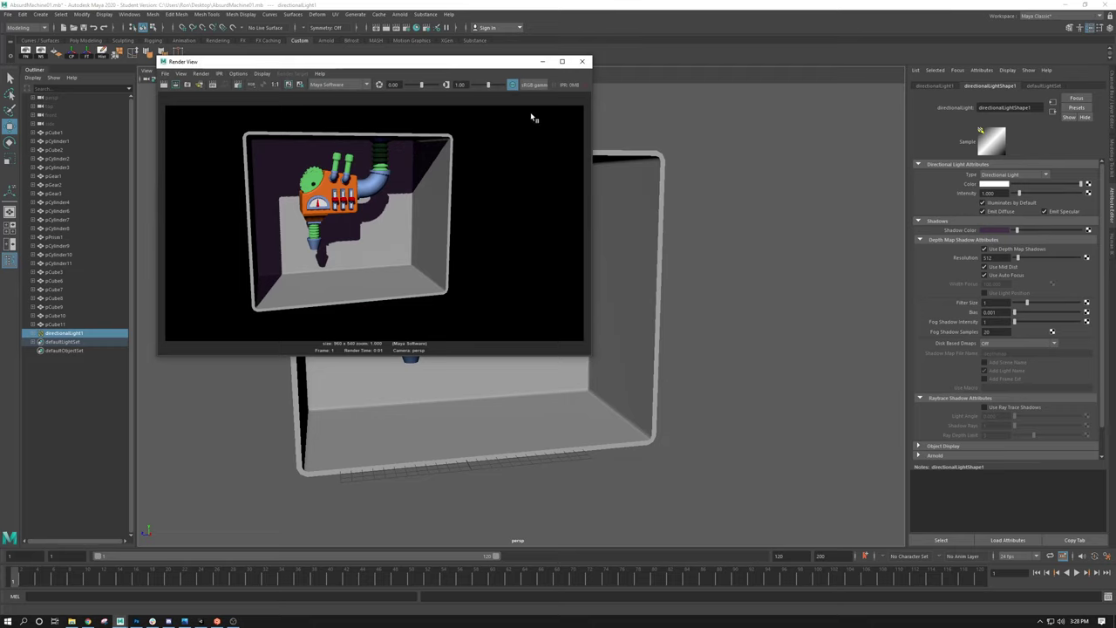
click(583, 62)
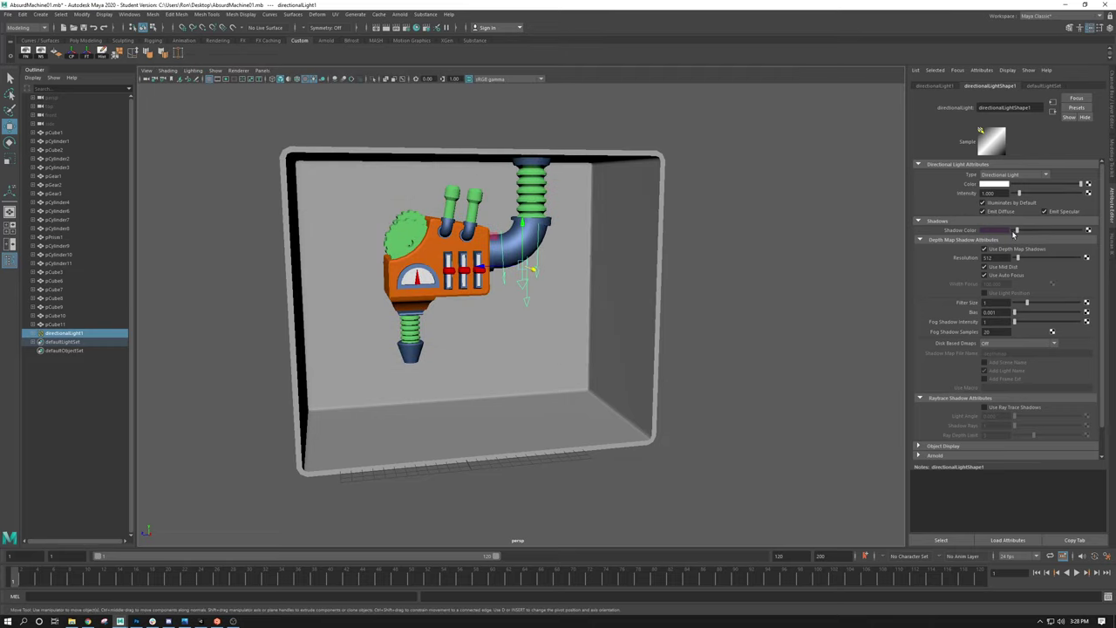
Step: Darken the purple shadow color slightly, render the frame and examine the shadow edges up close
click(994, 229)
drag(926, 323, 928, 328)
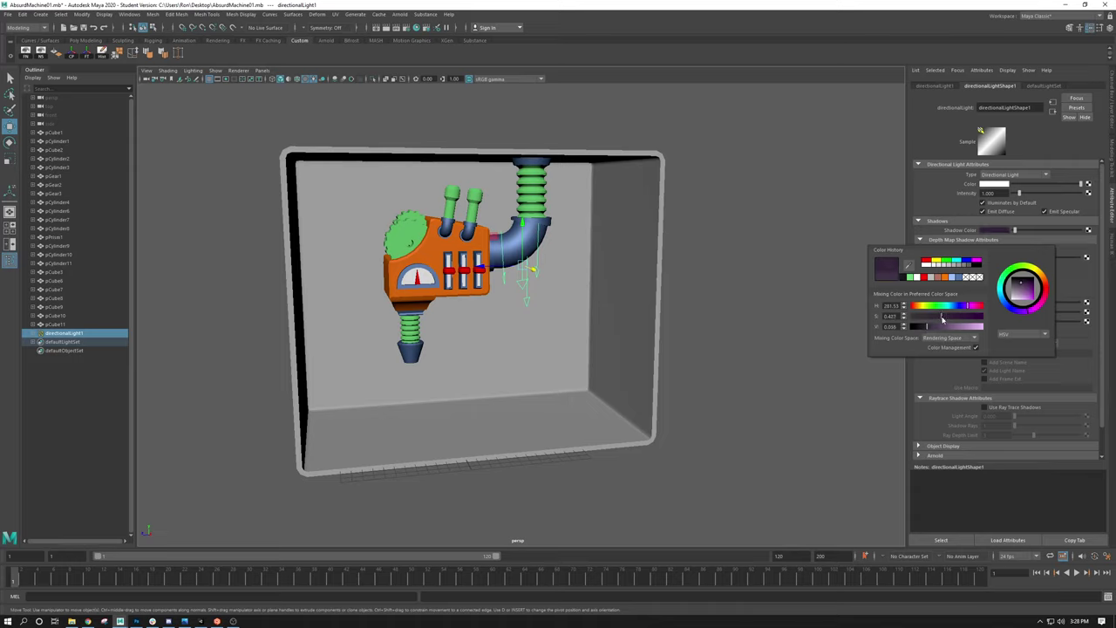
click(389, 27)
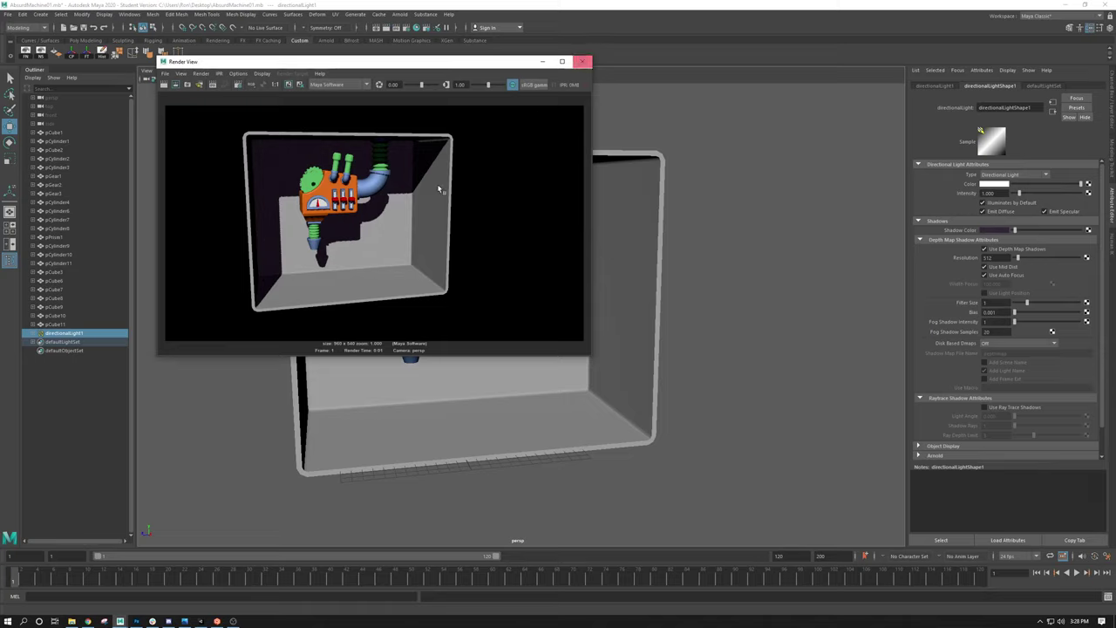
scroll(349, 211, up, 6)
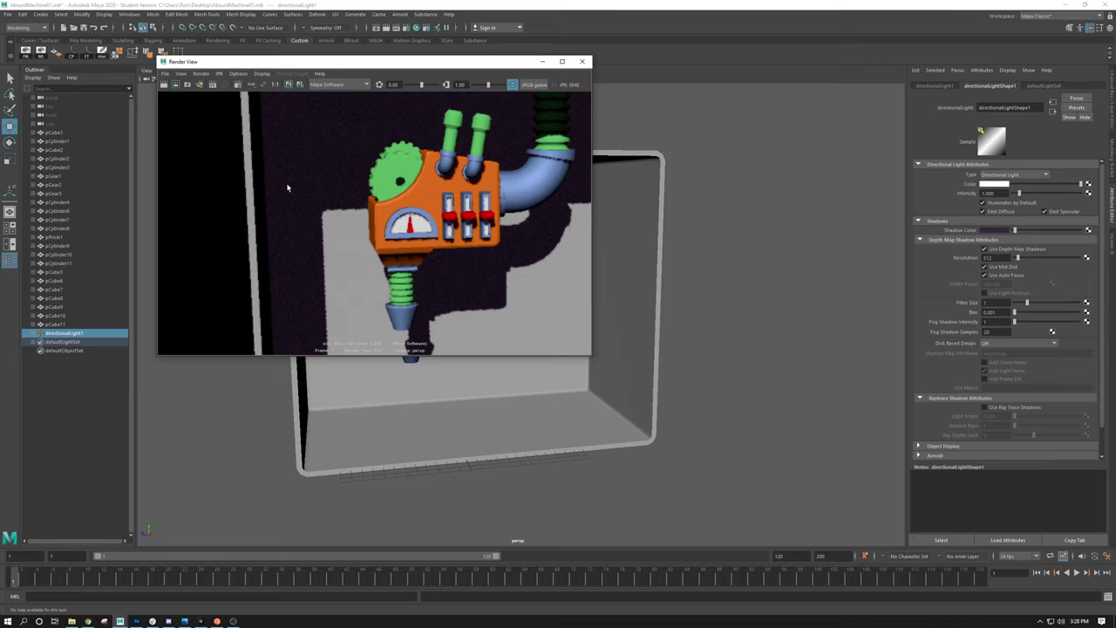
click(582, 61)
Step: Try a depth map shadow resolution of 2048 and render the frame to compare the shadow edges
double_click(990, 258)
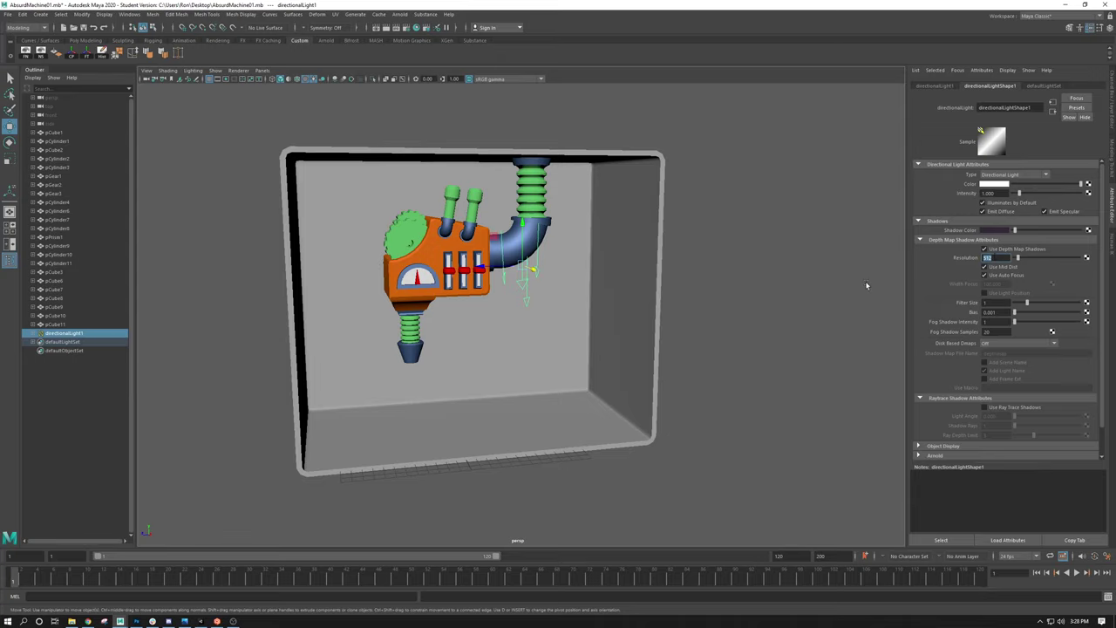
click(377, 27)
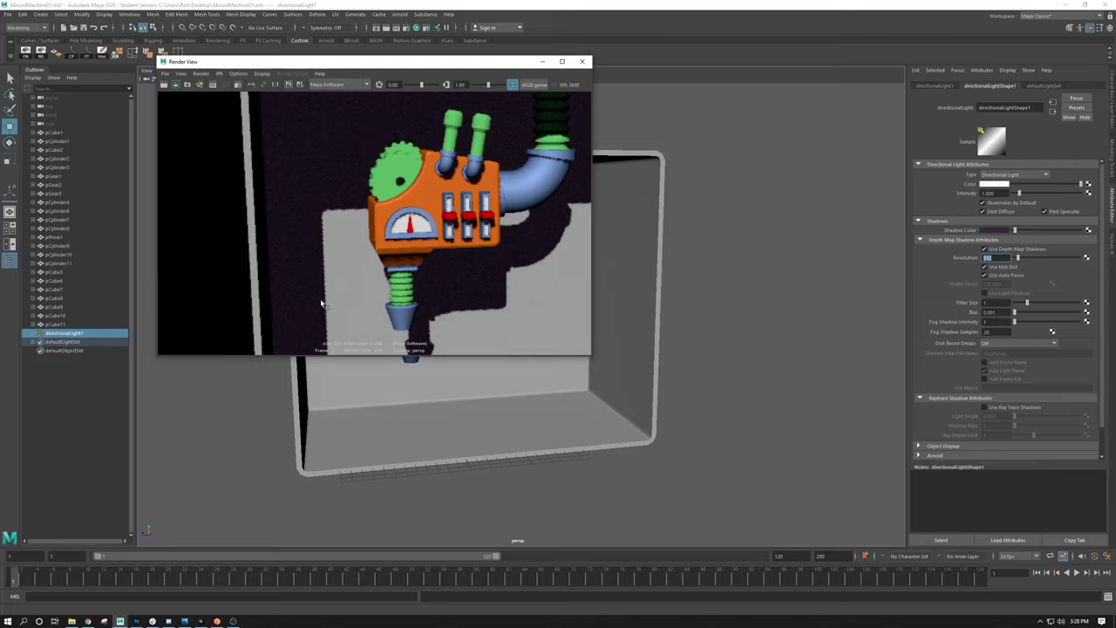
click(581, 61)
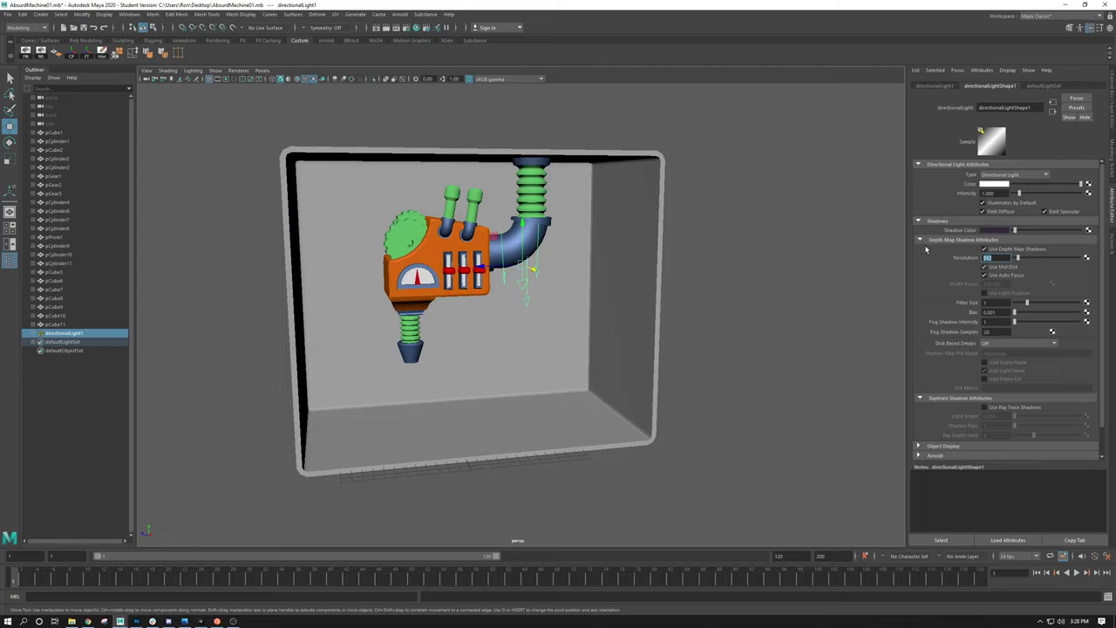
text(2048)
key(Return)
click(385, 27)
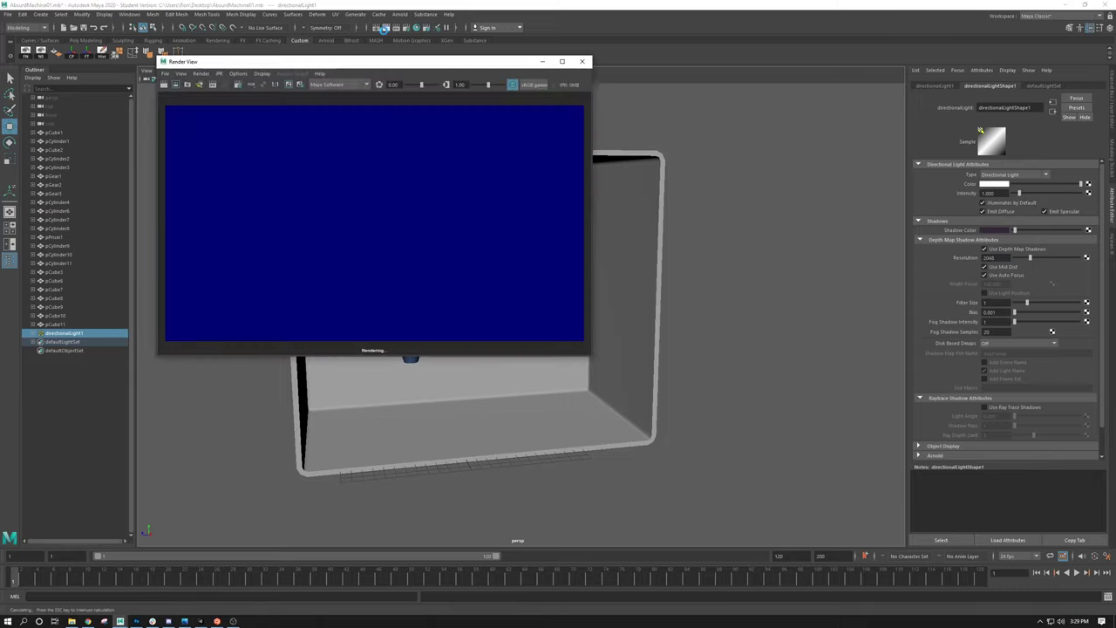
scroll(361, 180, up, 2)
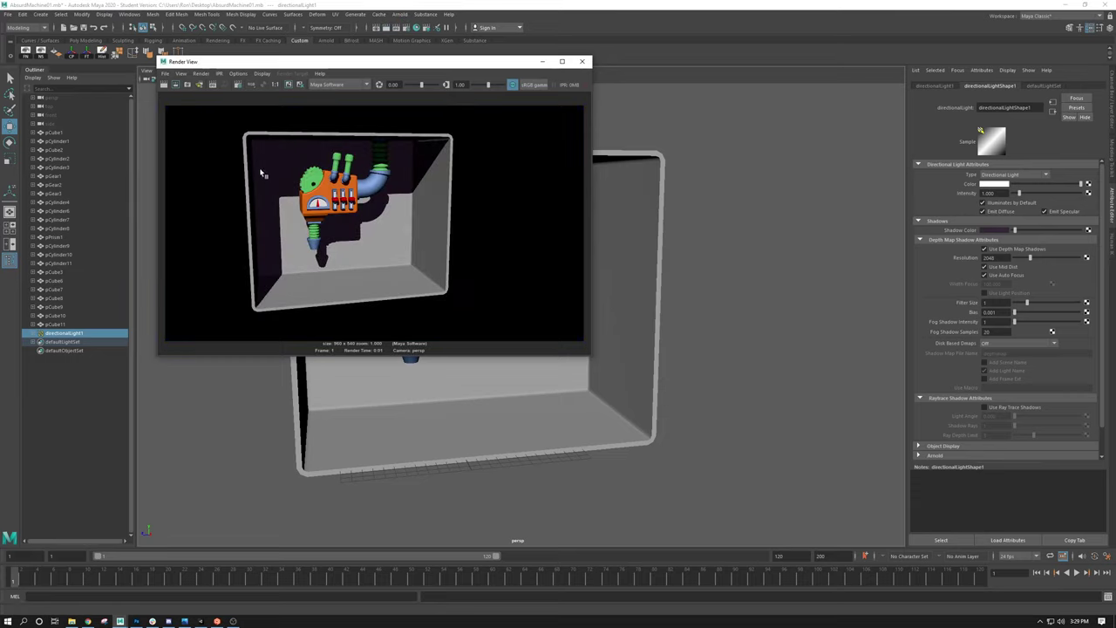
scroll(307, 200, down, 2)
scroll(265, 206, up, 4)
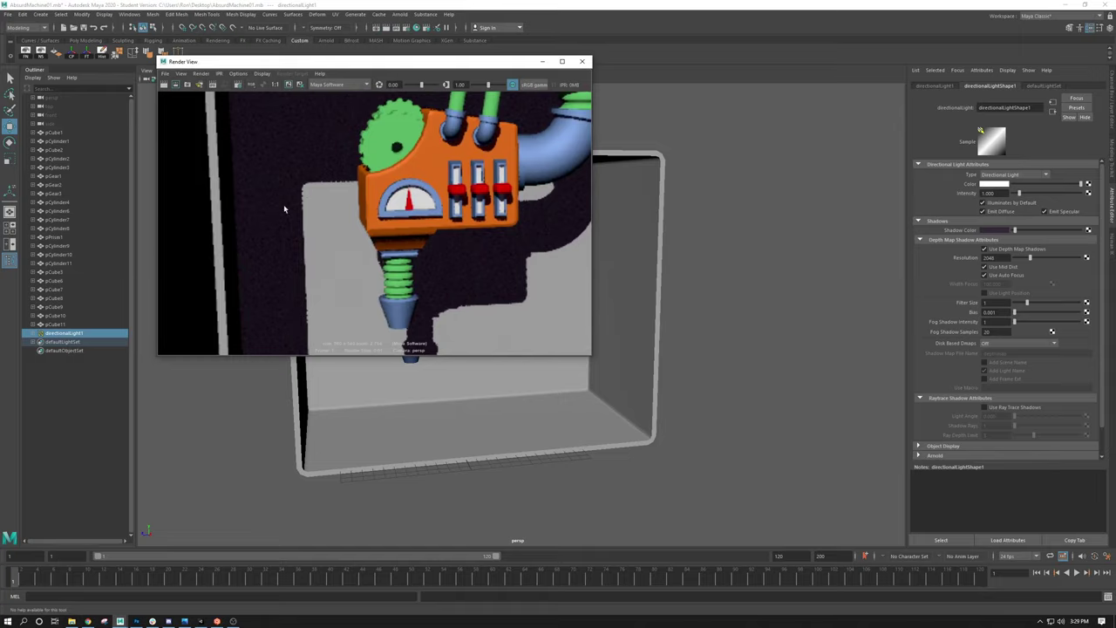
click(584, 63)
Step: Try a depth map shadow resolution of 4096, then render the frame and inspect the shadow edges
text(4096)
key(Return)
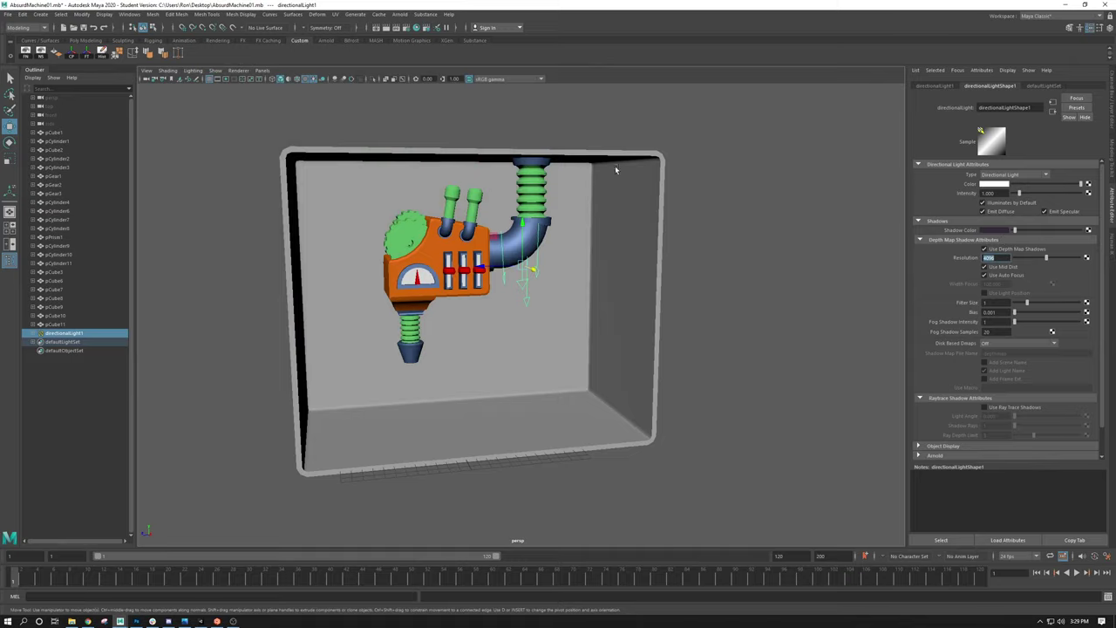
click(386, 27)
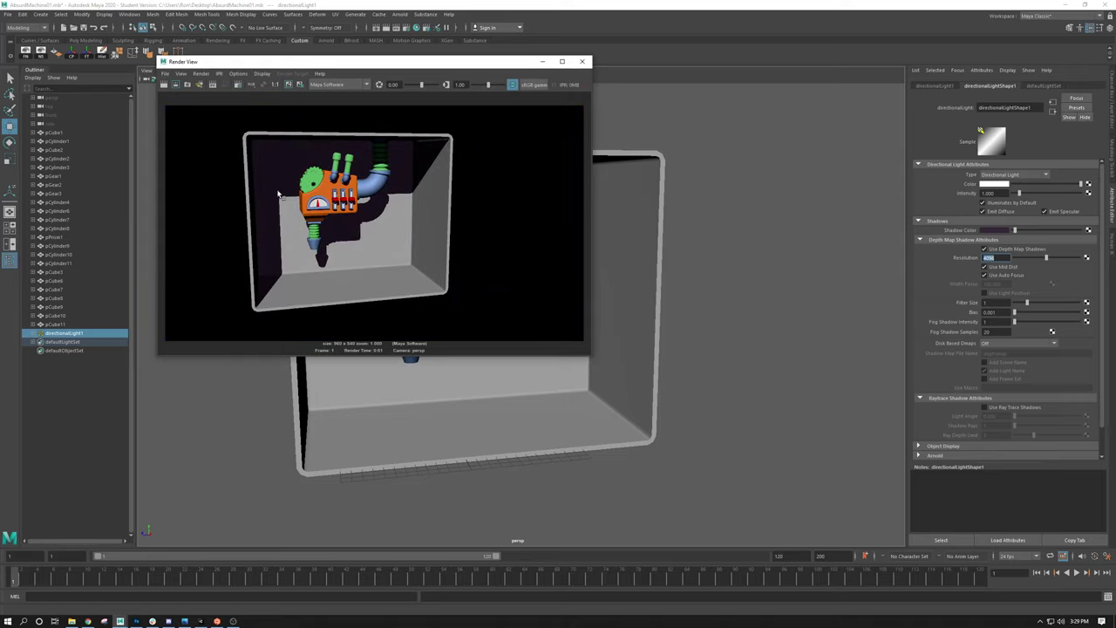
scroll(274, 195, up, 2)
scroll(275, 195, up, 5)
scroll(326, 252, down, 6)
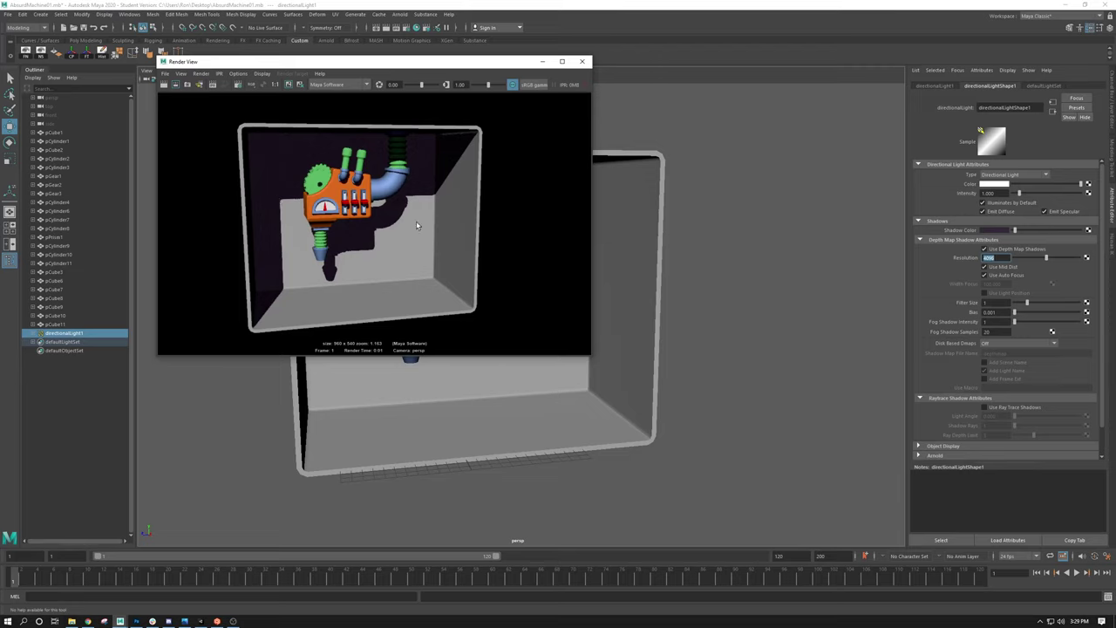
click(581, 61)
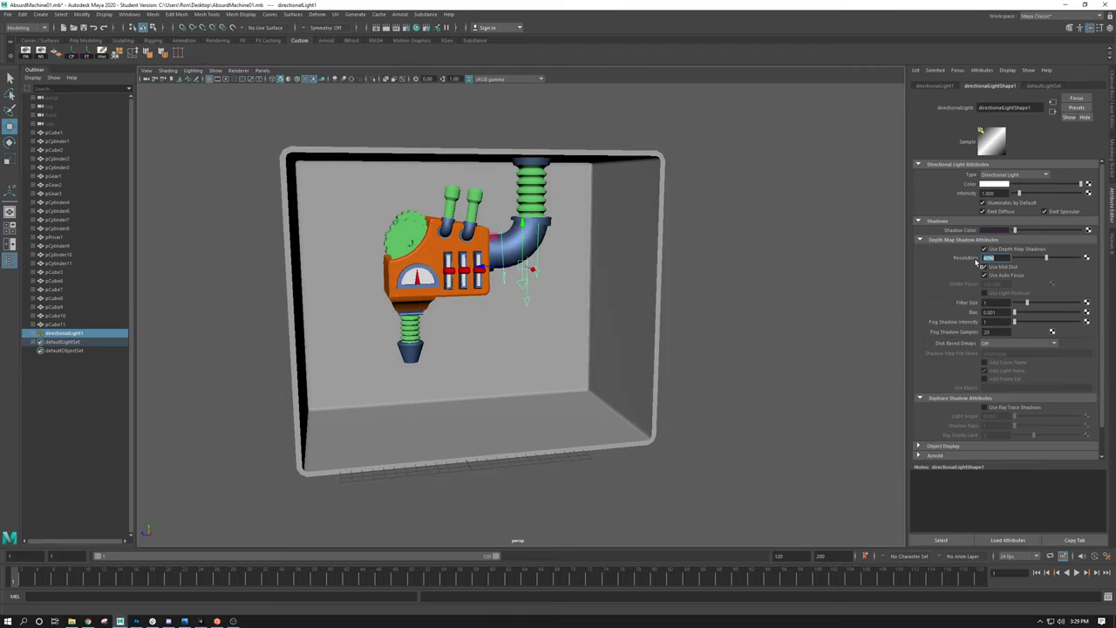
Step: Set the depth map shadow resolution to 512 and the filter size to 5, and check the softened shadows in a render
drag(998, 258, 972, 286)
text(5)
key(Return)
click(1001, 302)
click(1043, 305)
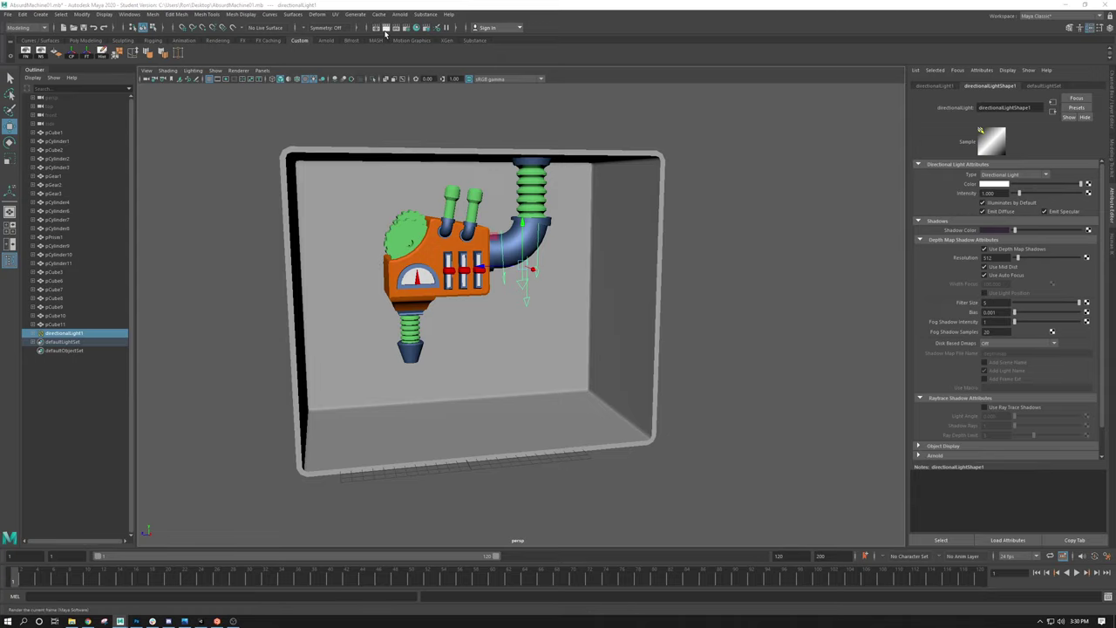
click(386, 29)
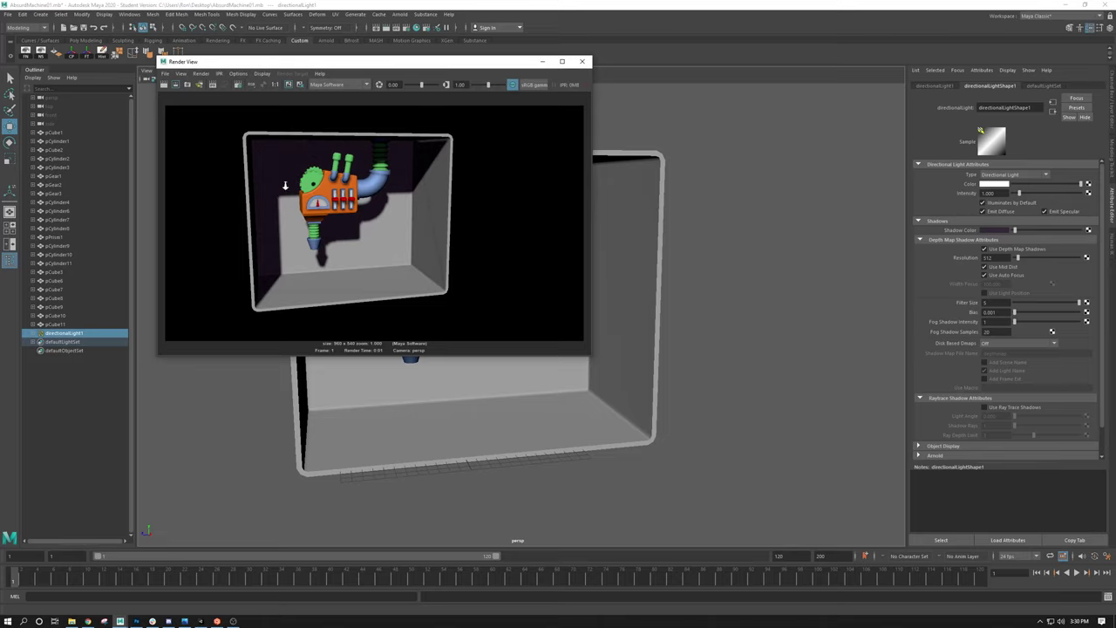
alt+right_drag(284, 184, 326, 227)
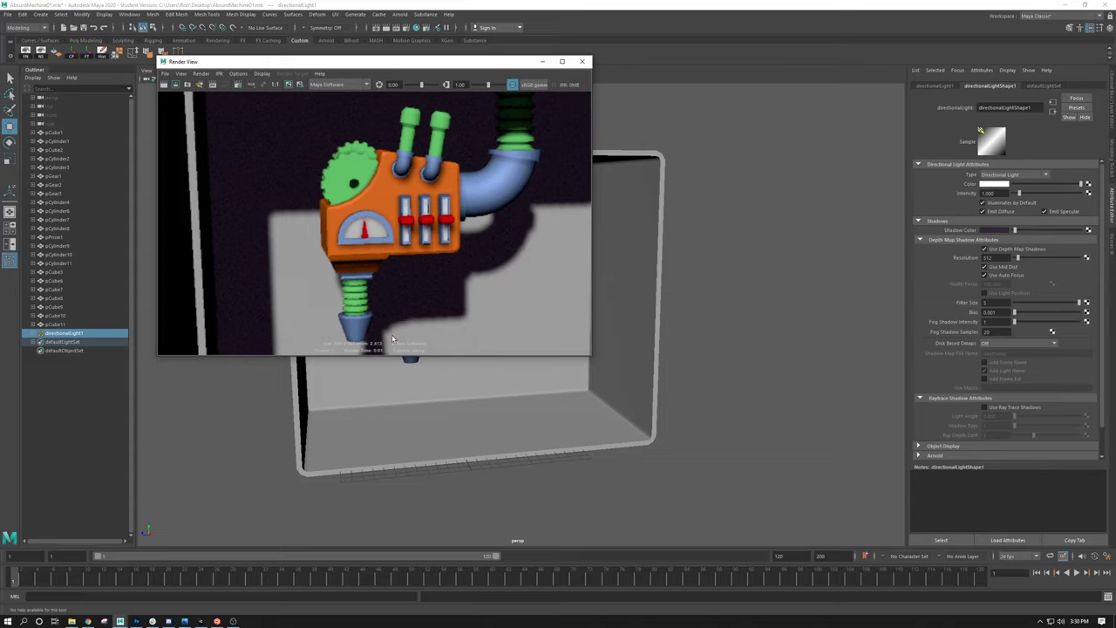
click(582, 61)
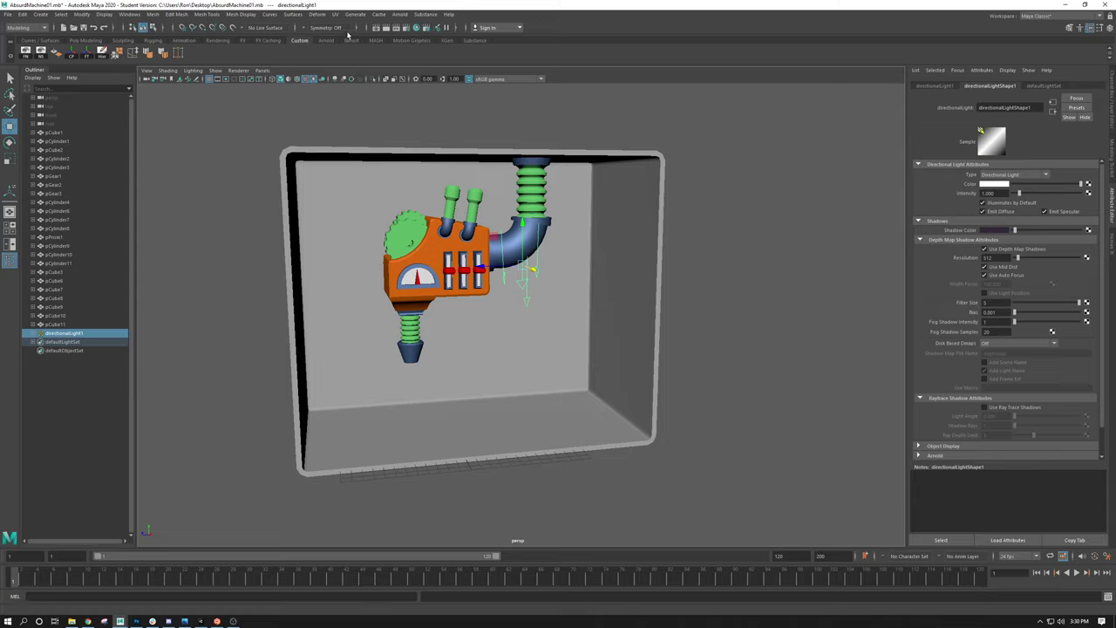
Step: Render the frame again, brighten the light's purple shadow color and render once more to compare
click(386, 28)
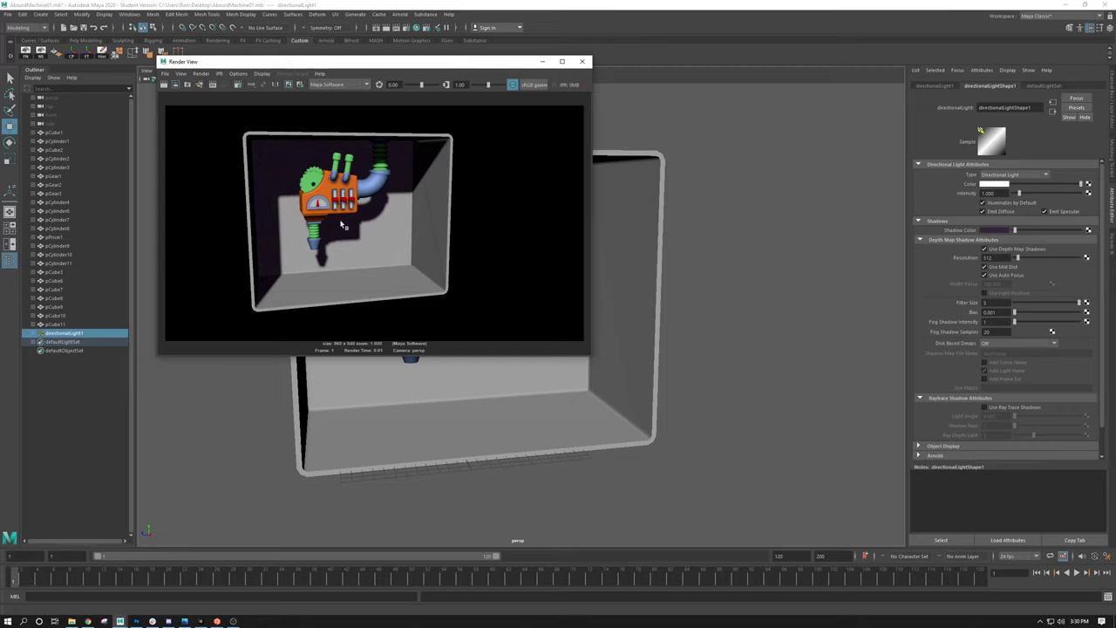
click(582, 61)
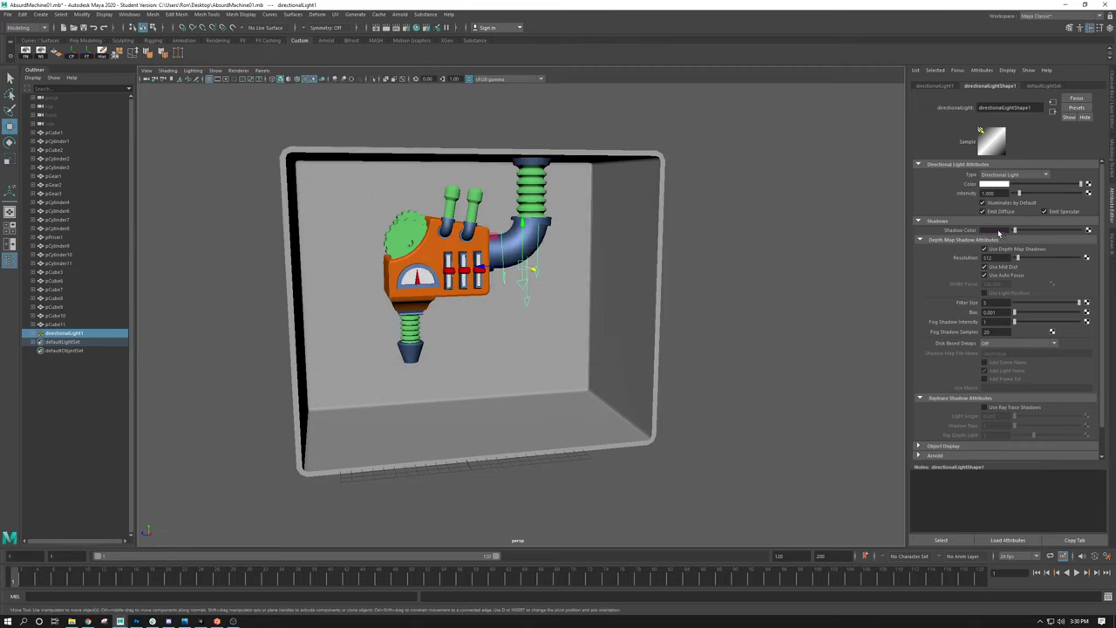
drag(1015, 230, 1019, 230)
click(385, 28)
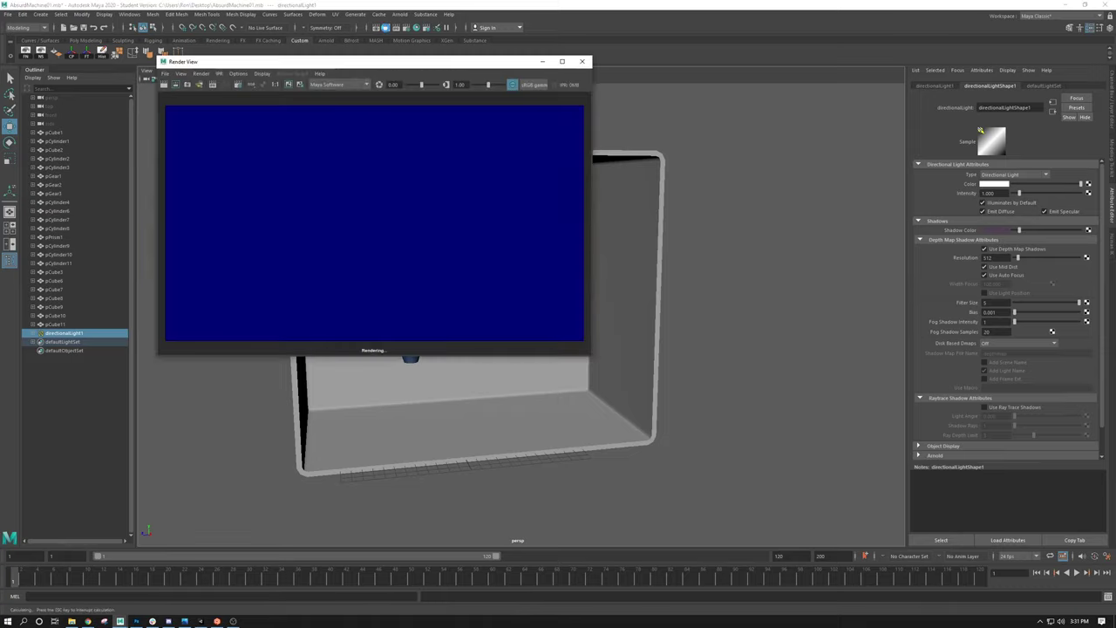
click(583, 62)
Step: Reduce the brightness of the purple shadow color a little and check it in a new render
click(1003, 230)
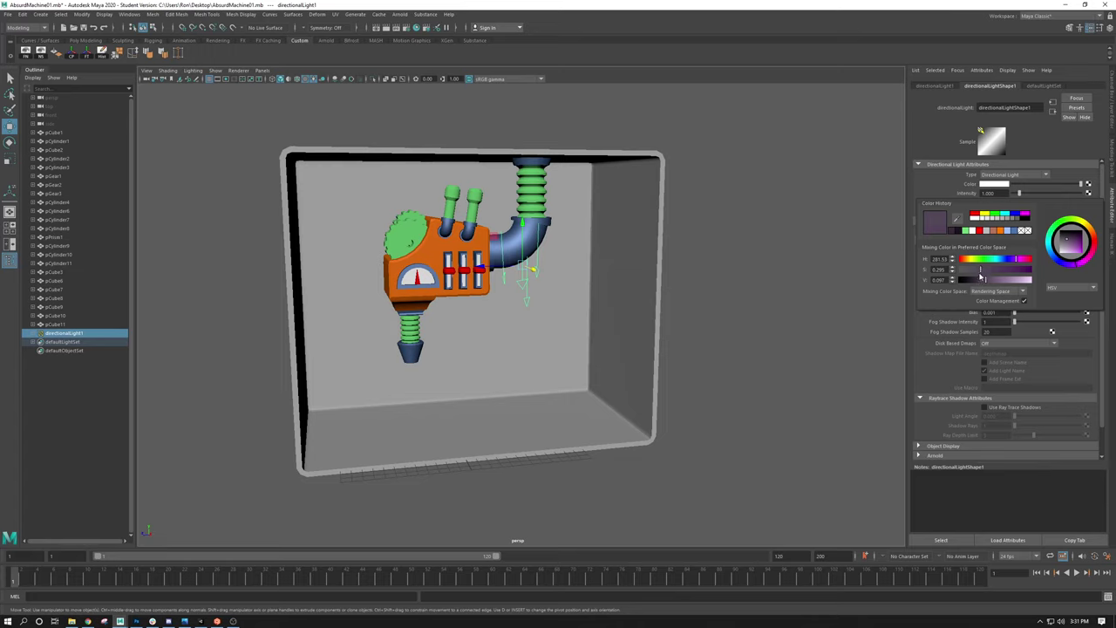
drag(984, 276, 977, 278)
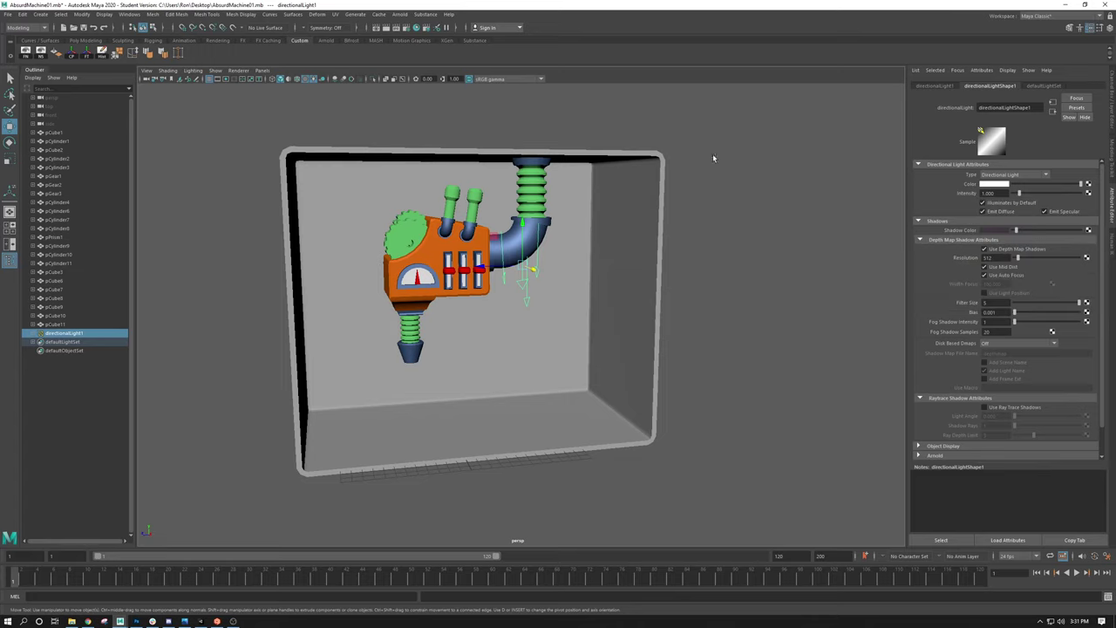
click(386, 27)
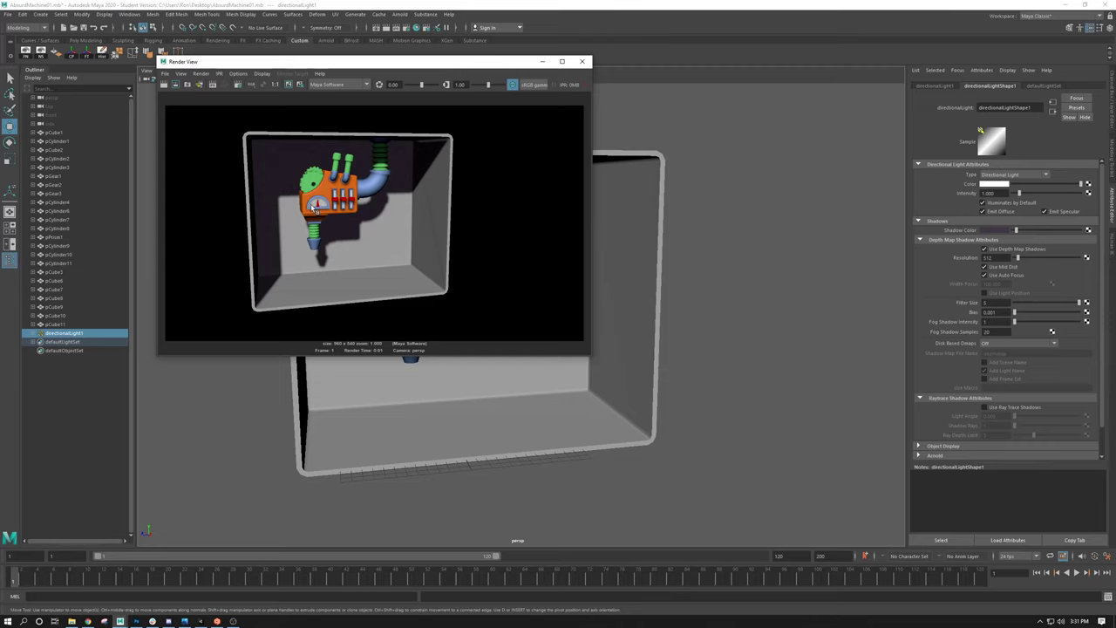
click(581, 61)
Step: Examine the OrangeMetal_Mat material on the machine body and the BlueMetal_Mat material on the gauge, viewing the model from the side
click(415, 251)
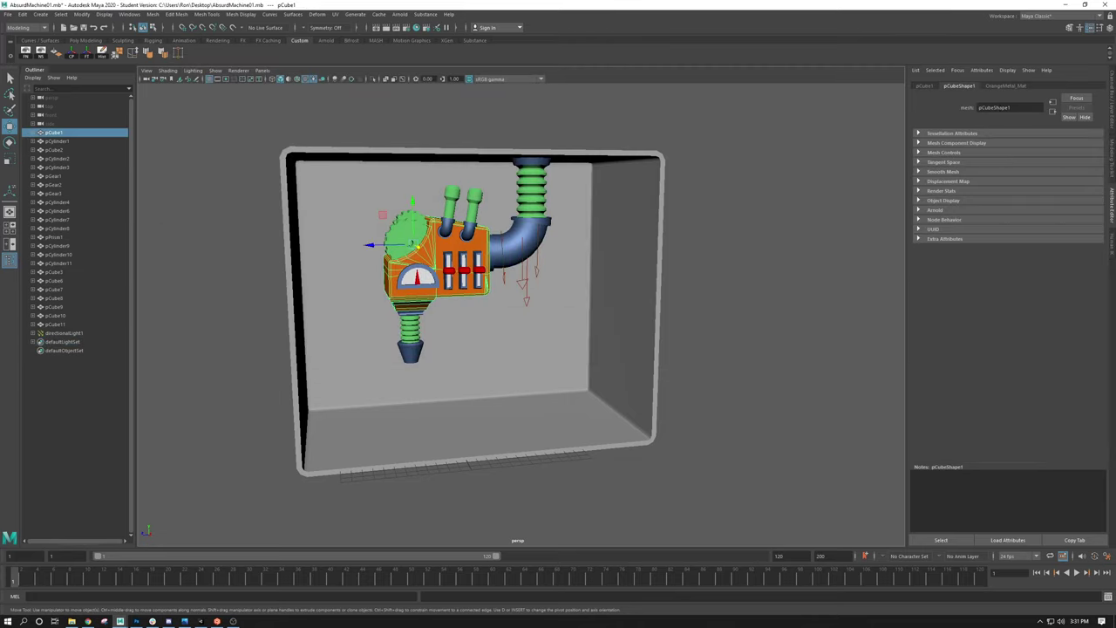
click(1005, 85)
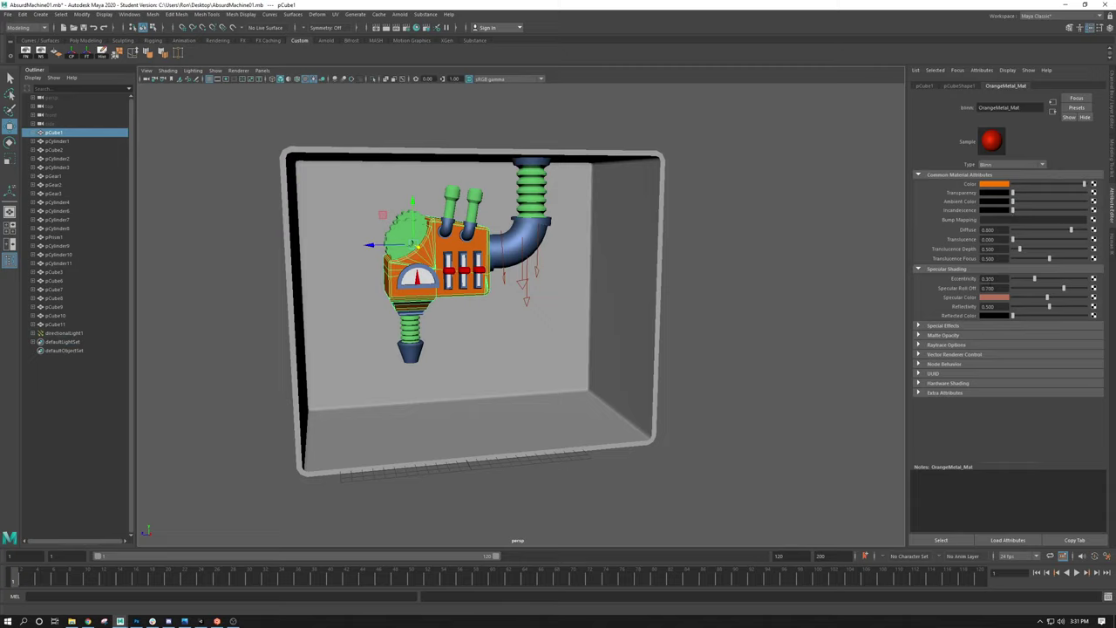
click(549, 262)
alt+drag(559, 296, 477, 243)
click(469, 252)
key(7)
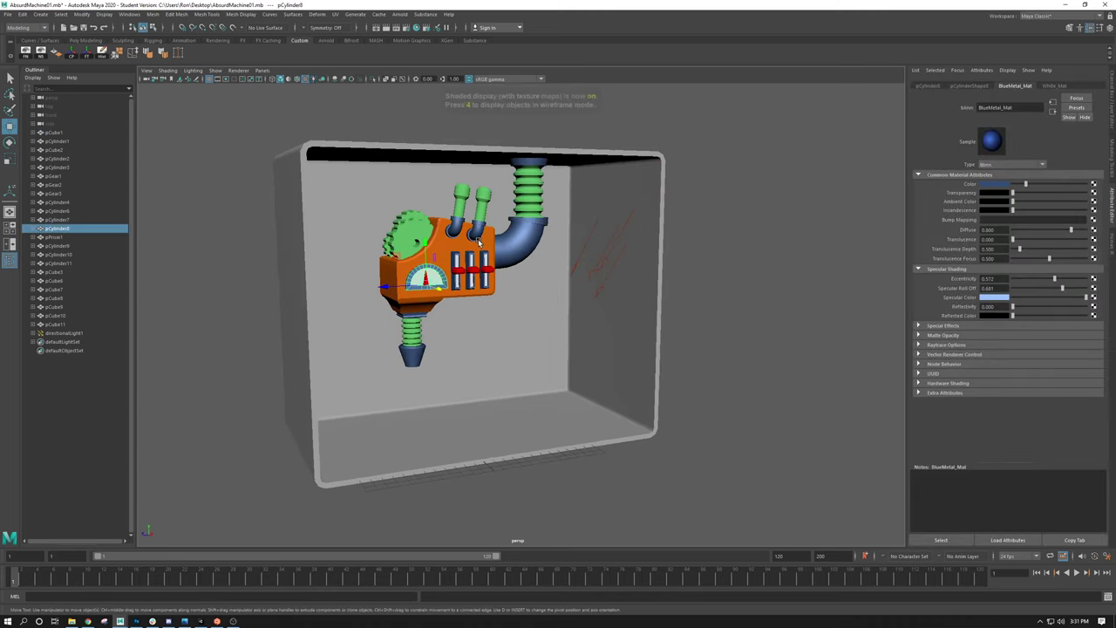
alt+drag(494, 249, 524, 231)
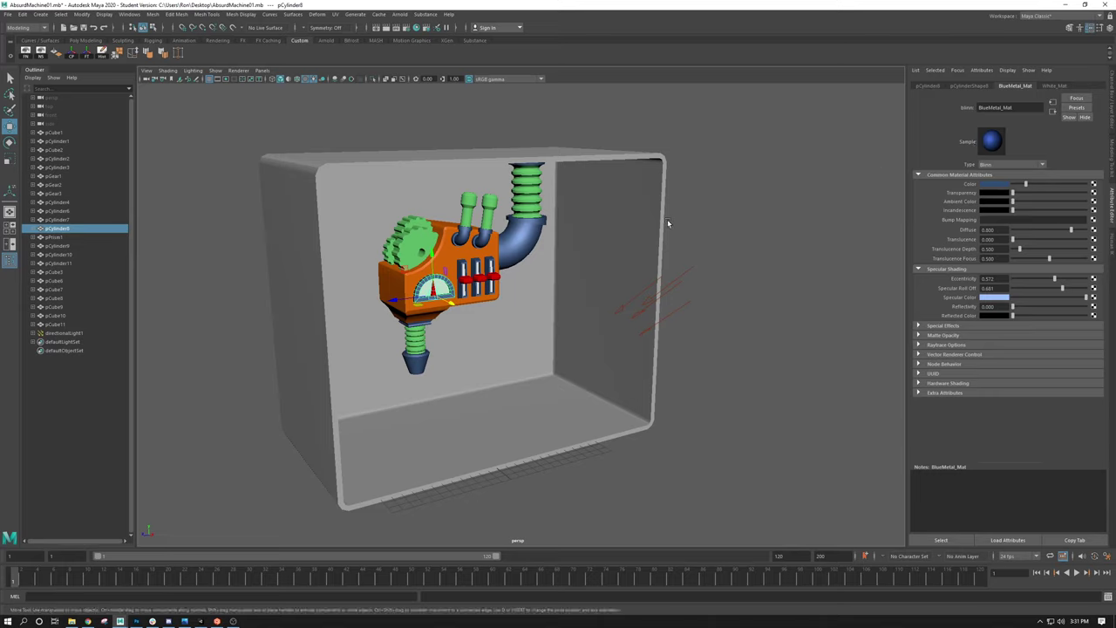
Step: Turn on shadow display in the viewport and examine the shadows on the box walls from several angles
click(324, 80)
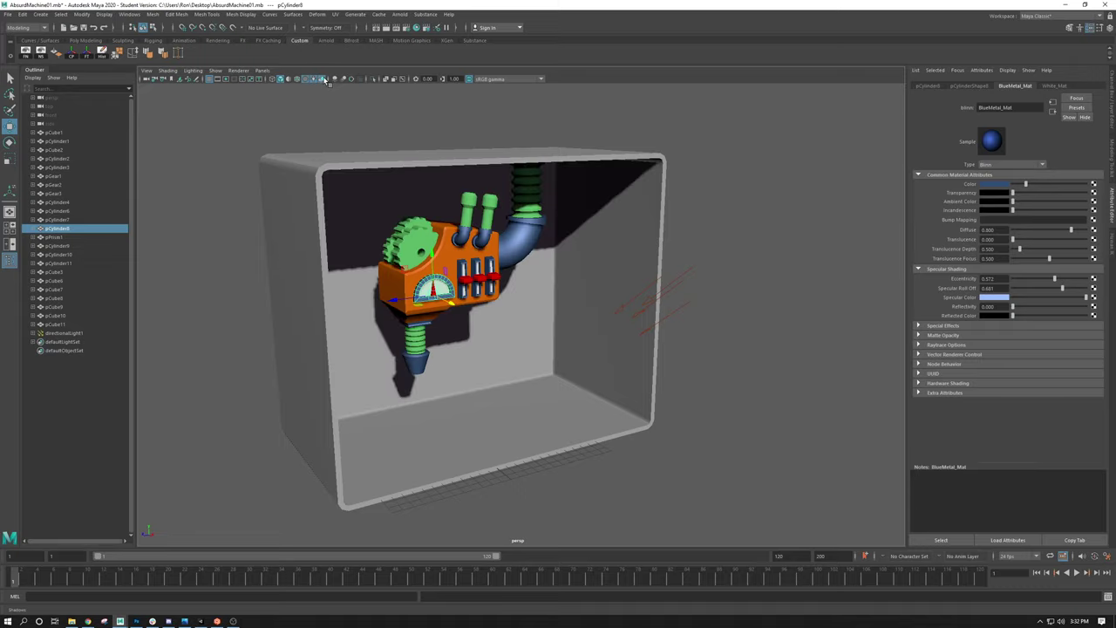
alt+drag(734, 212, 684, 202)
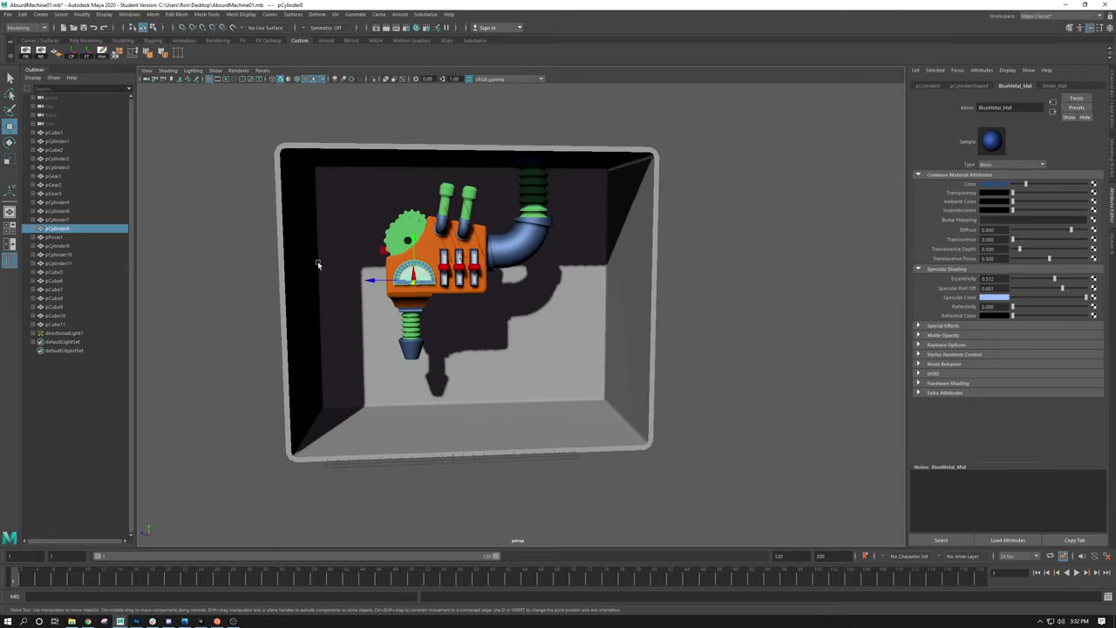
alt+drag(495, 280, 627, 253)
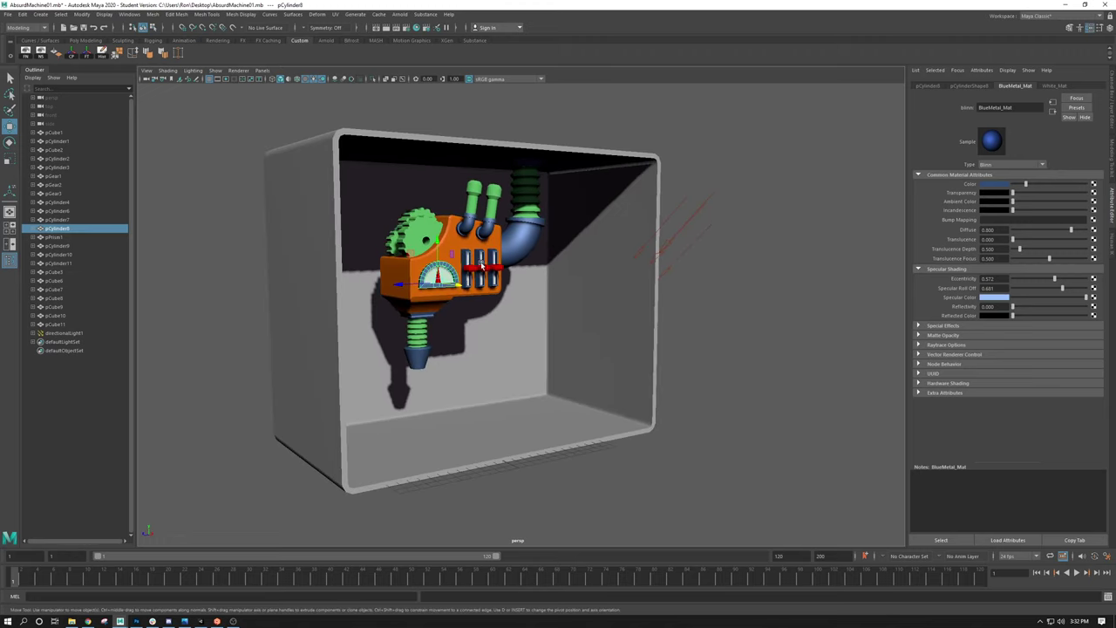
Step: Select the directional light, activate the Rotate tool and render a closer front view of the machine to check its shadows
click(679, 238)
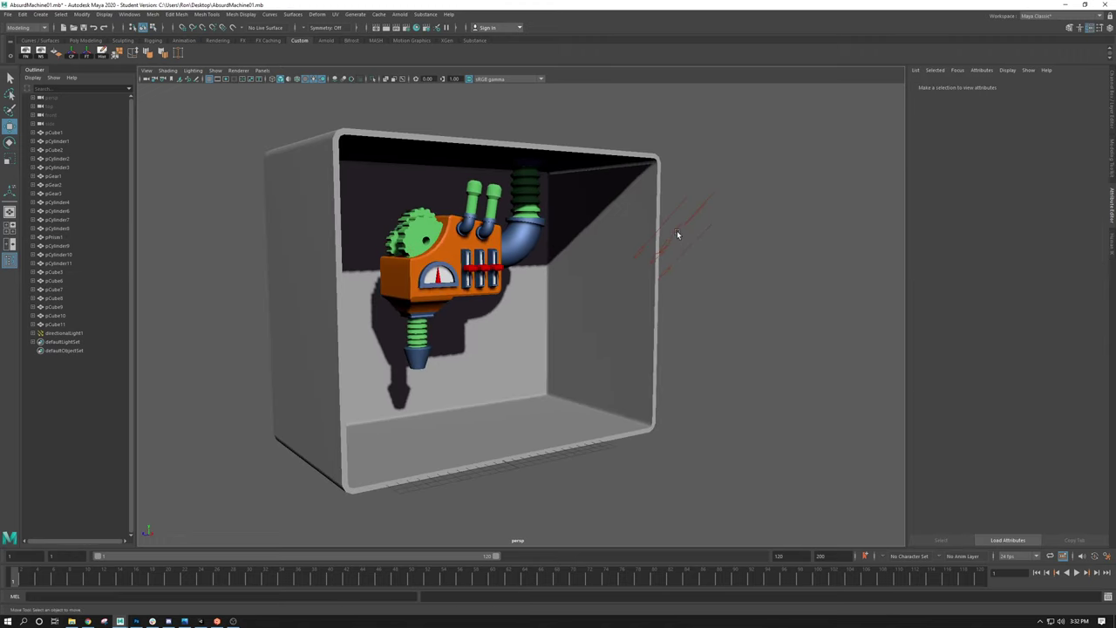
click(677, 230)
key(e)
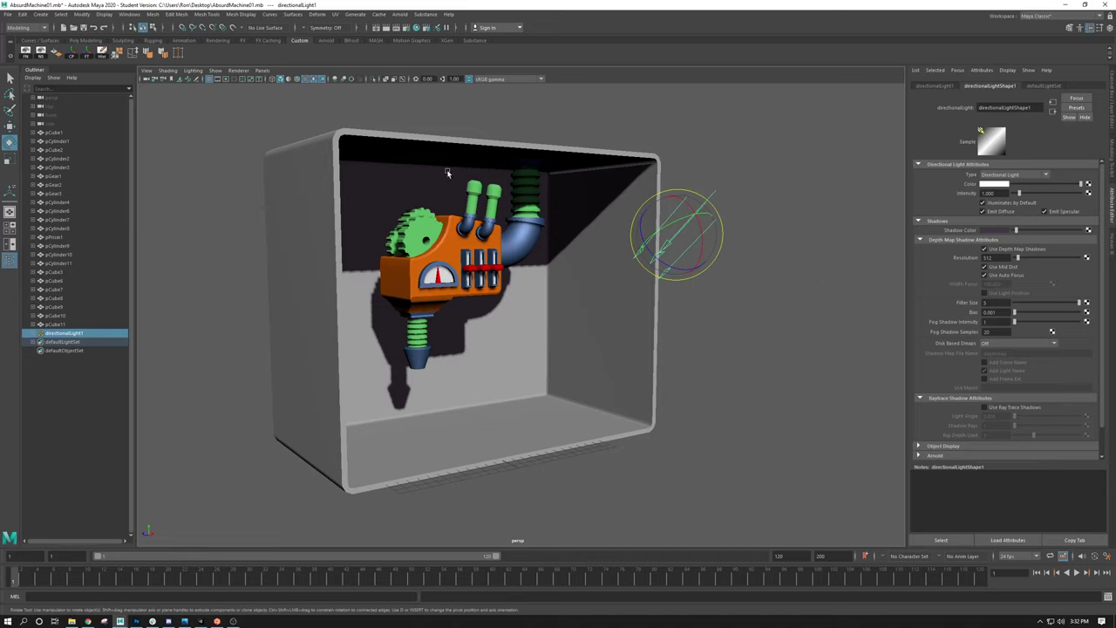
alt+drag(446, 173, 532, 222)
scroll(512, 229, up, 3)
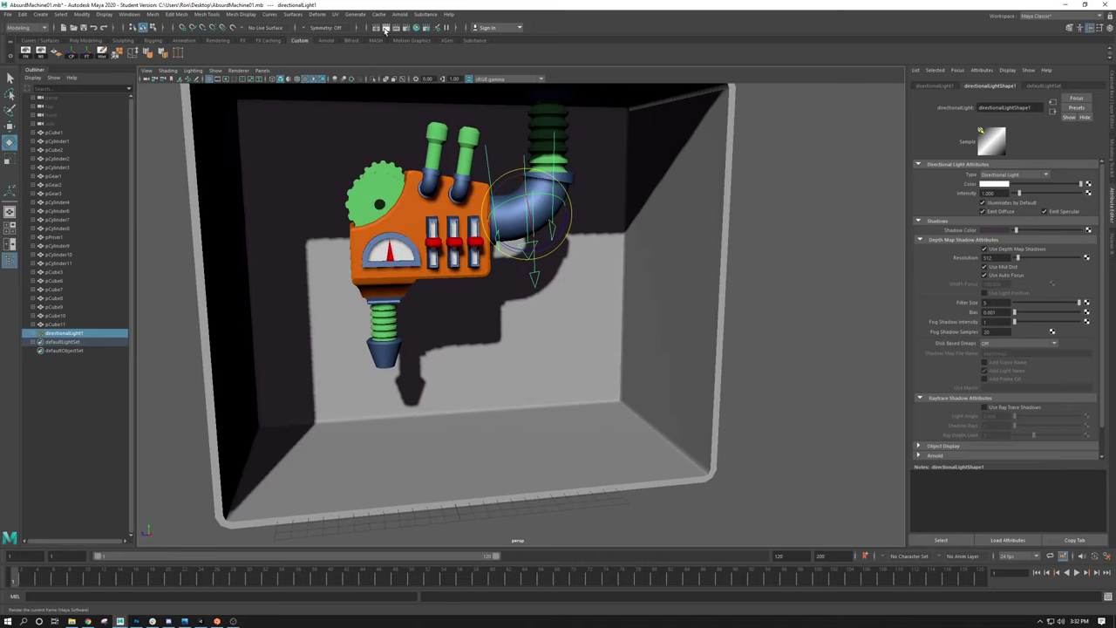
click(385, 29)
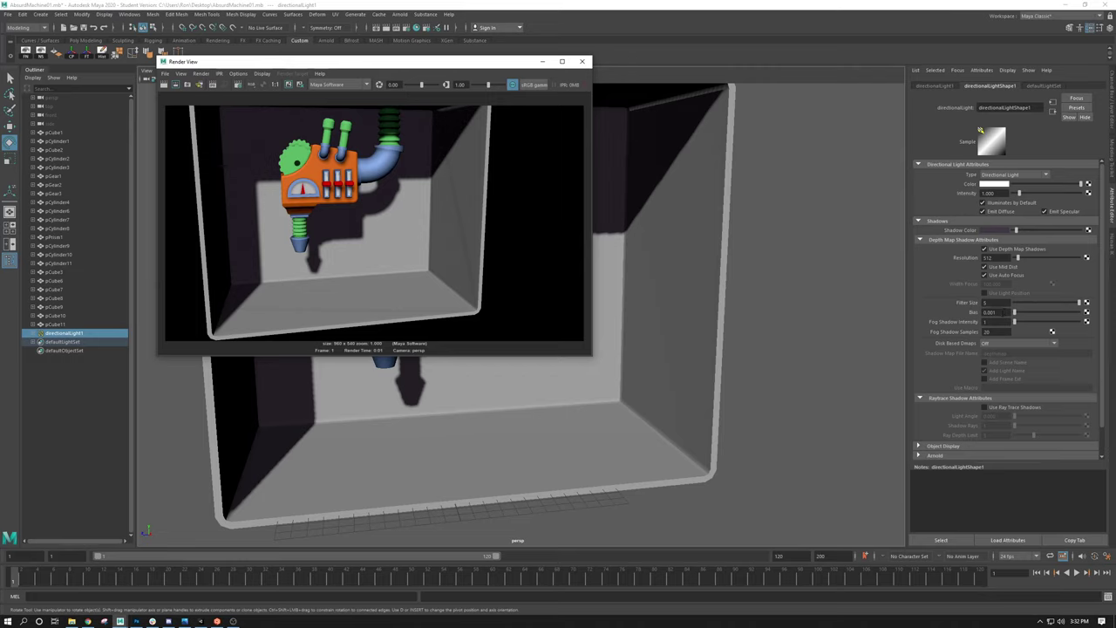
click(582, 61)
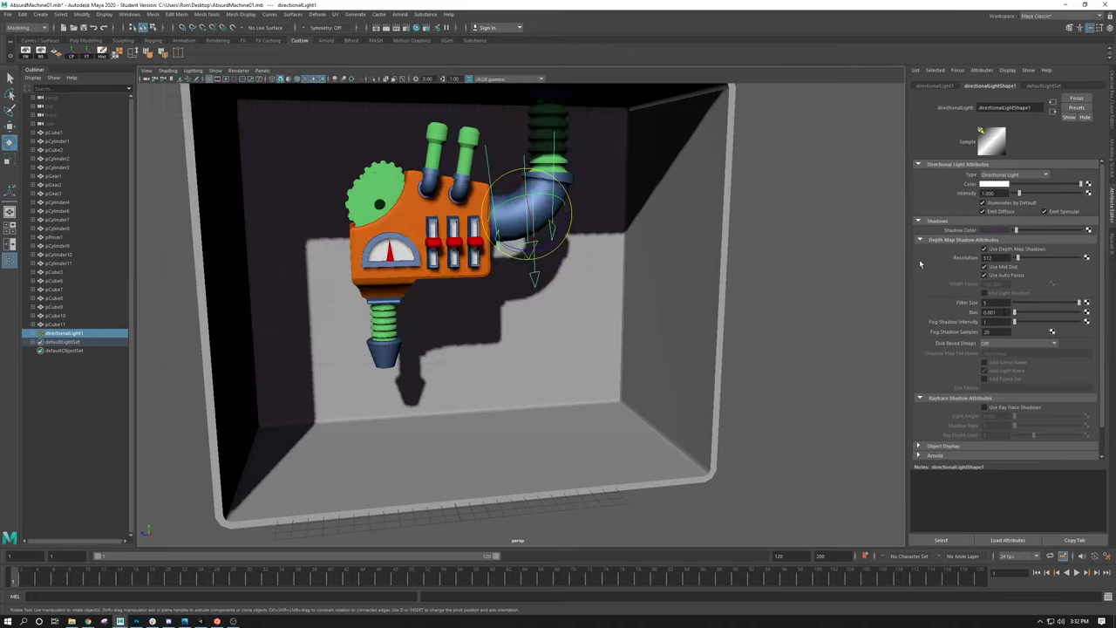
Step: Try a higher depth map shadow bias on the directional light and render the frame
click(990, 311)
key(BackSpace)
text(0.5)
key(Return)
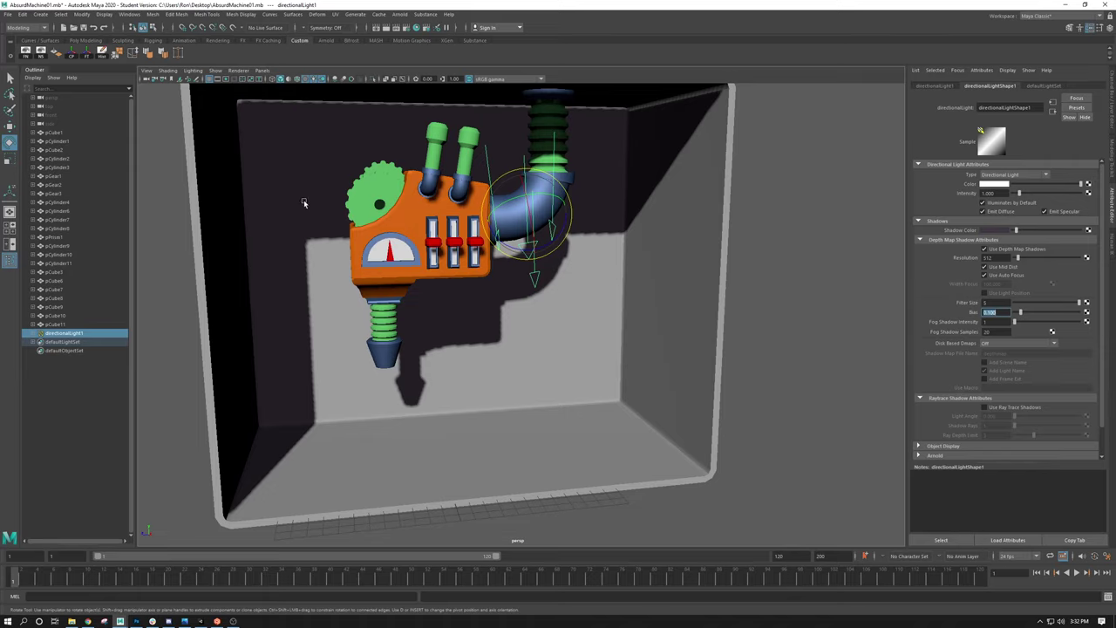
click(388, 29)
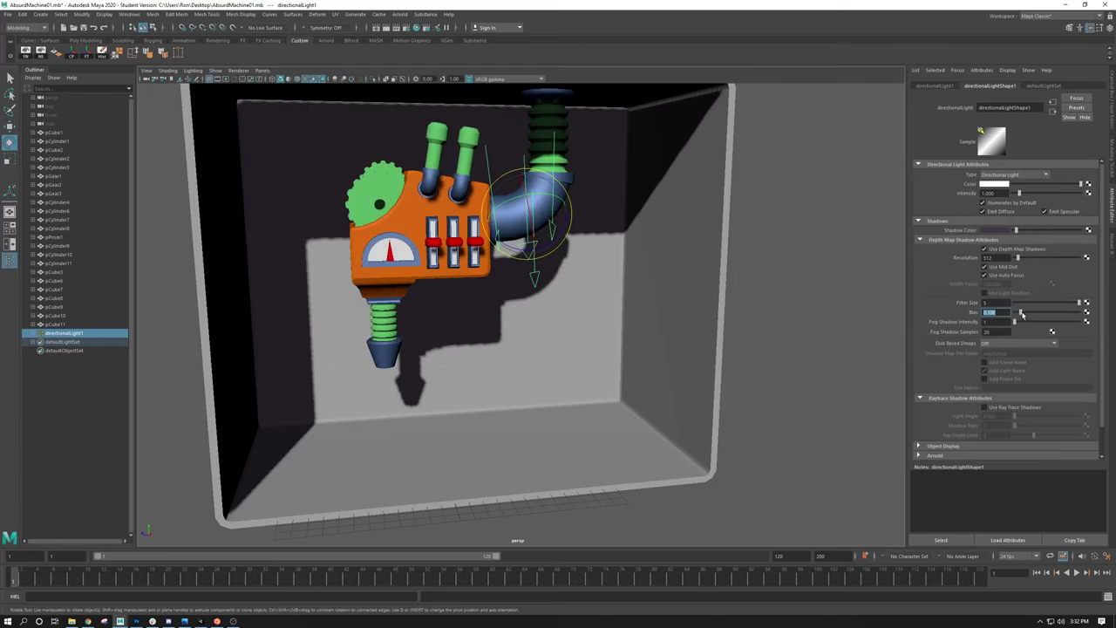
Step: Set the directional light's depth map shadow bias to -0.001 and check the shadows in a render
drag(1022, 314, 1046, 308)
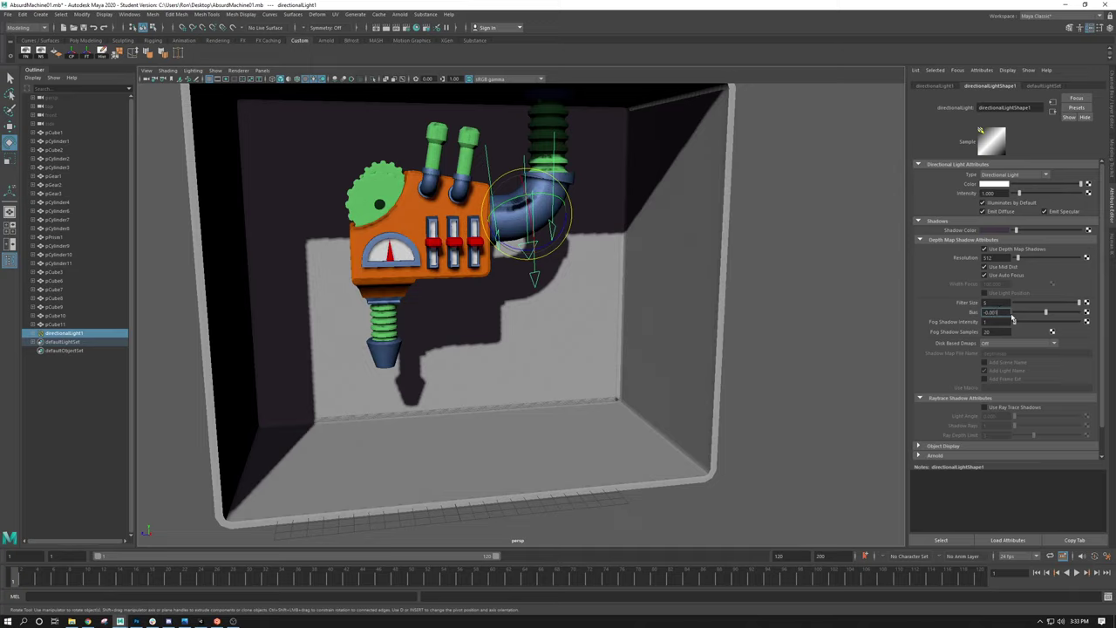
key(Return)
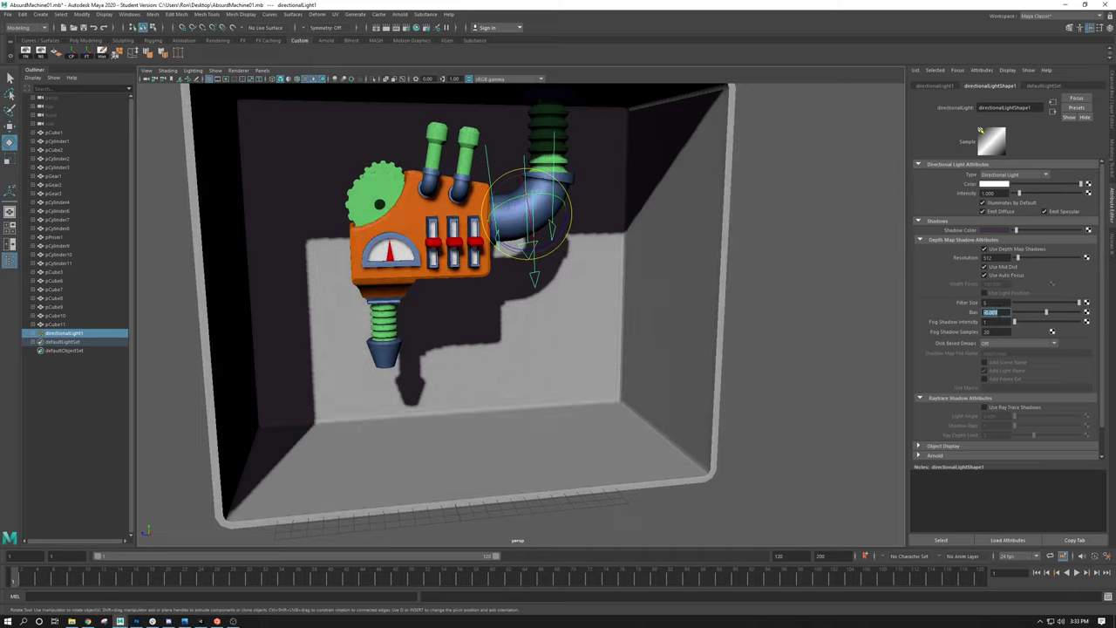
text(-0.001)
click(388, 27)
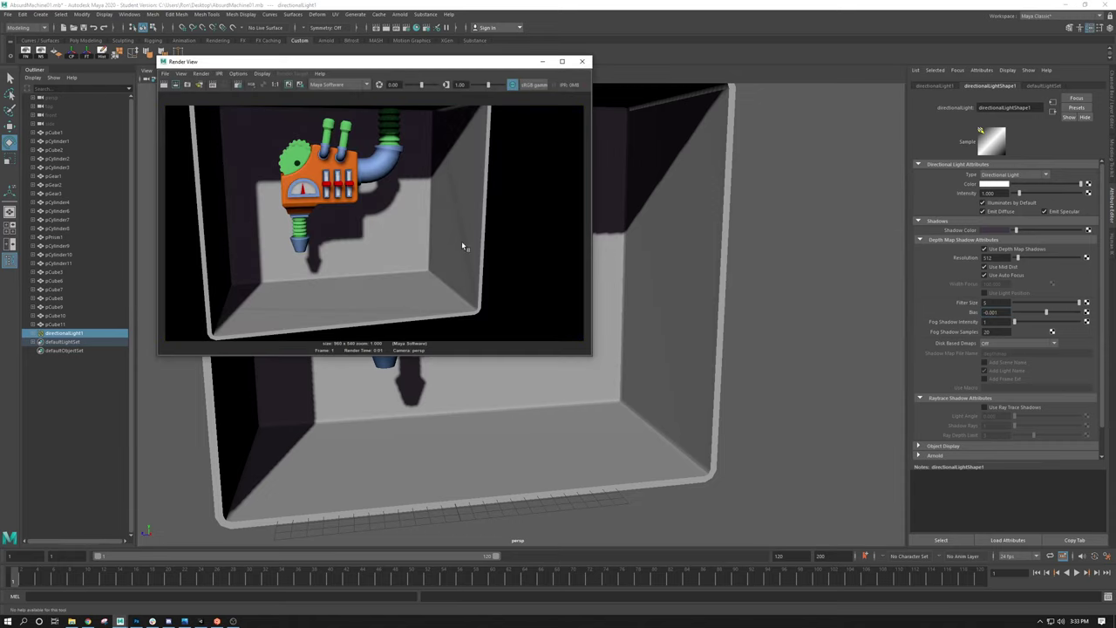
click(583, 62)
Step: Rotate the directional light so the machine's shadow falls on the other side of the back wall, and render the frame
scroll(516, 241, down, 3)
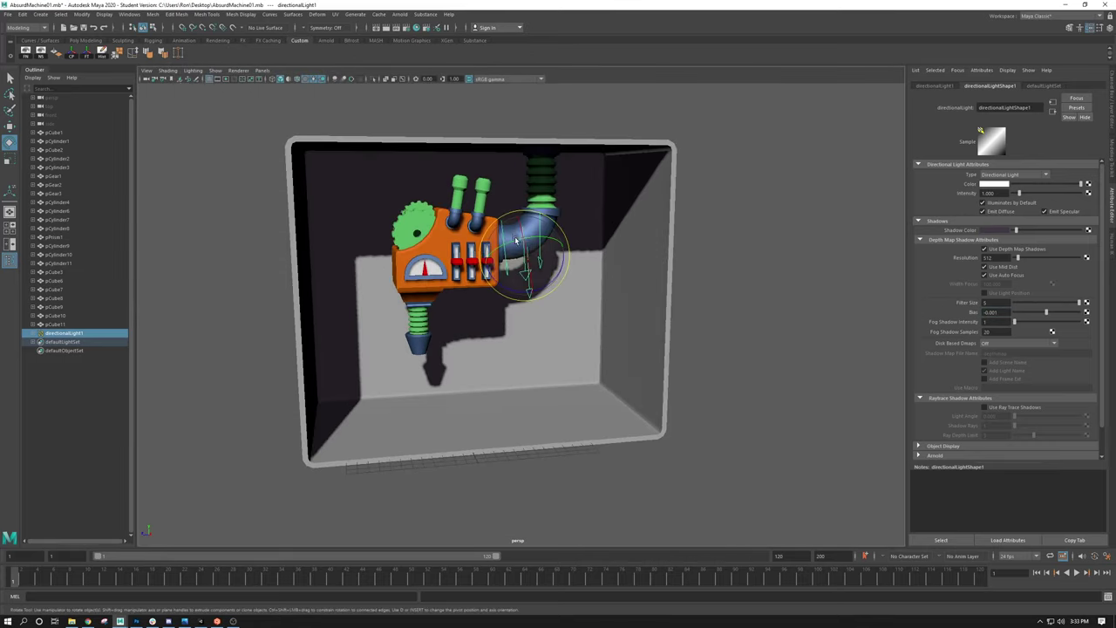
mouse_move(516, 241)
mouse_down()
mouse_move(522, 253)
mouse_move(495, 235)
mouse_move(530, 246)
mouse_up()
click(720, 223)
scroll(597, 255, up, 5)
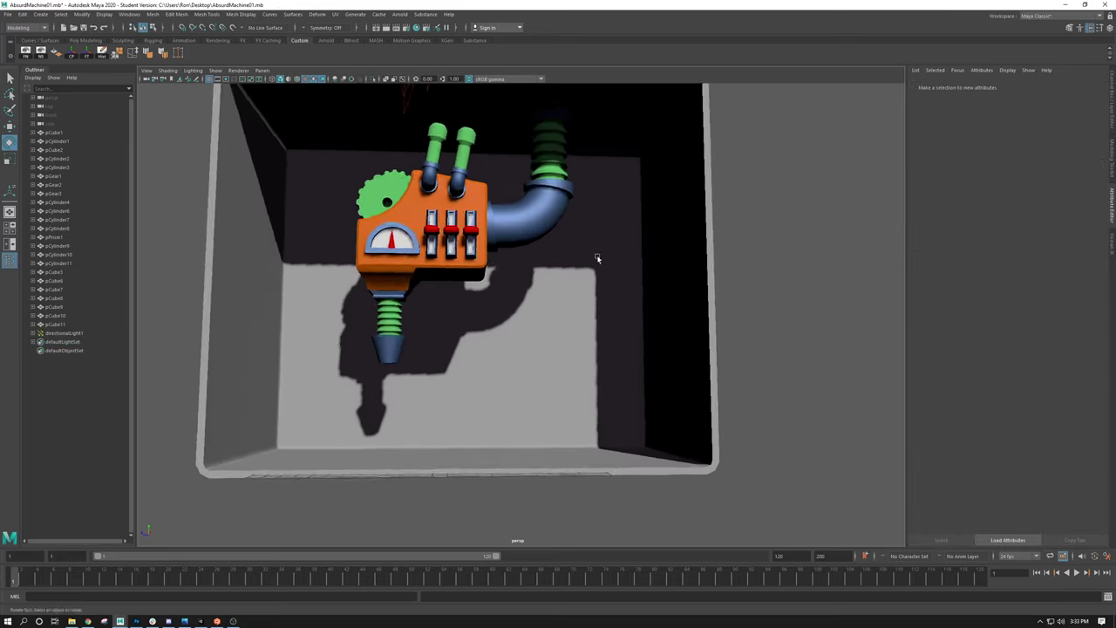
alt+drag(597, 254, 597, 266)
click(376, 27)
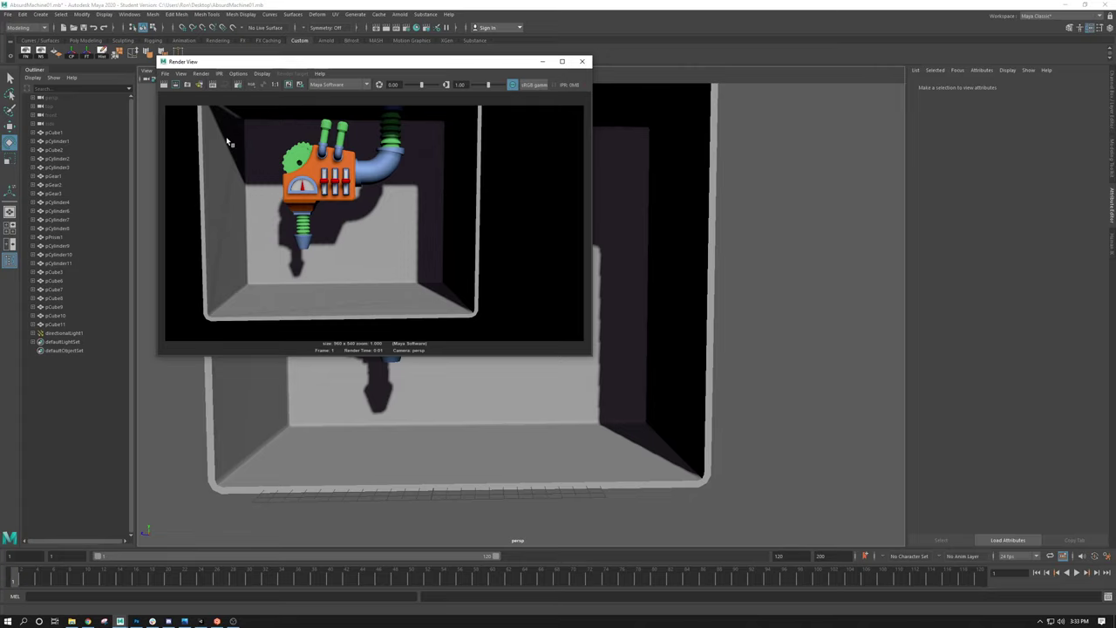
click(581, 63)
Step: Rotate the directional light slightly further to raise the shadows on the back wall, and check the result in a render
scroll(425, 190, down, 2)
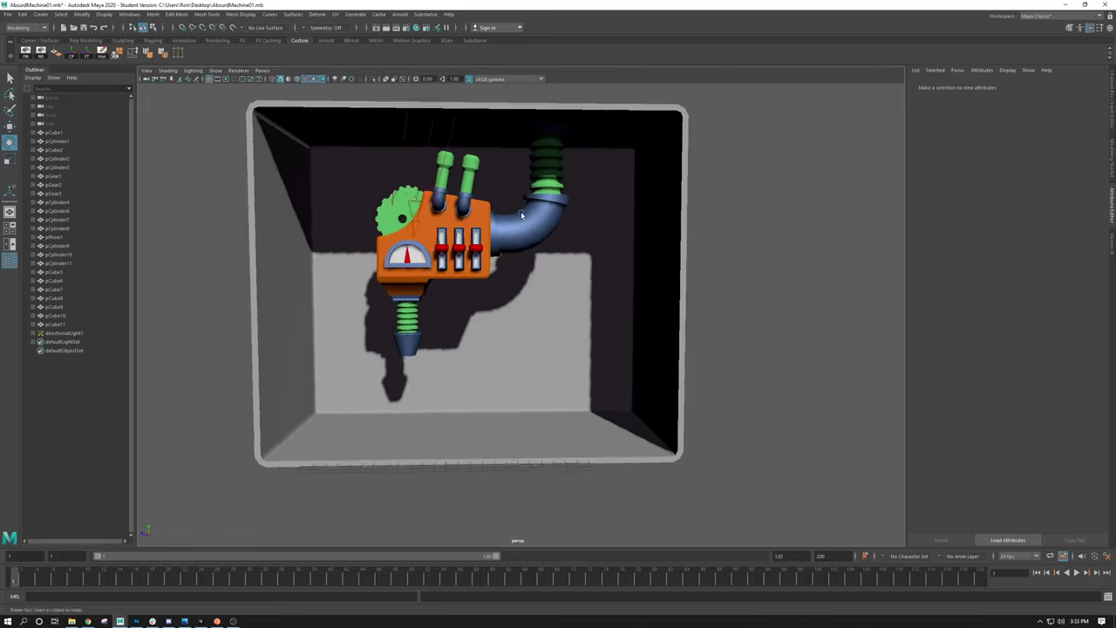
click(432, 200)
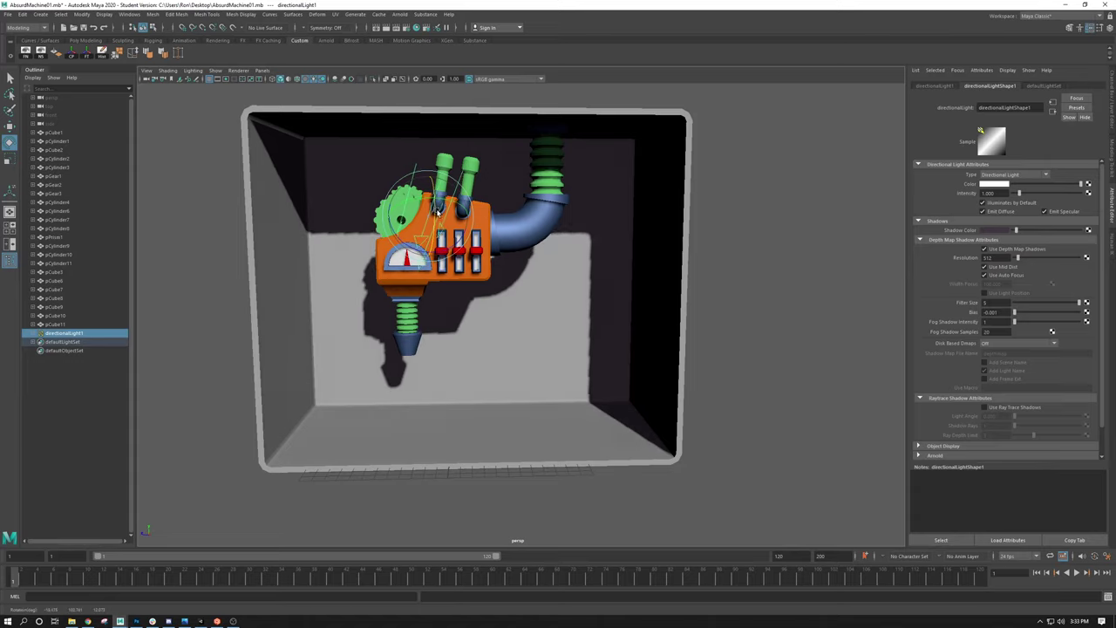
click(772, 264)
scroll(495, 205, up, 3)
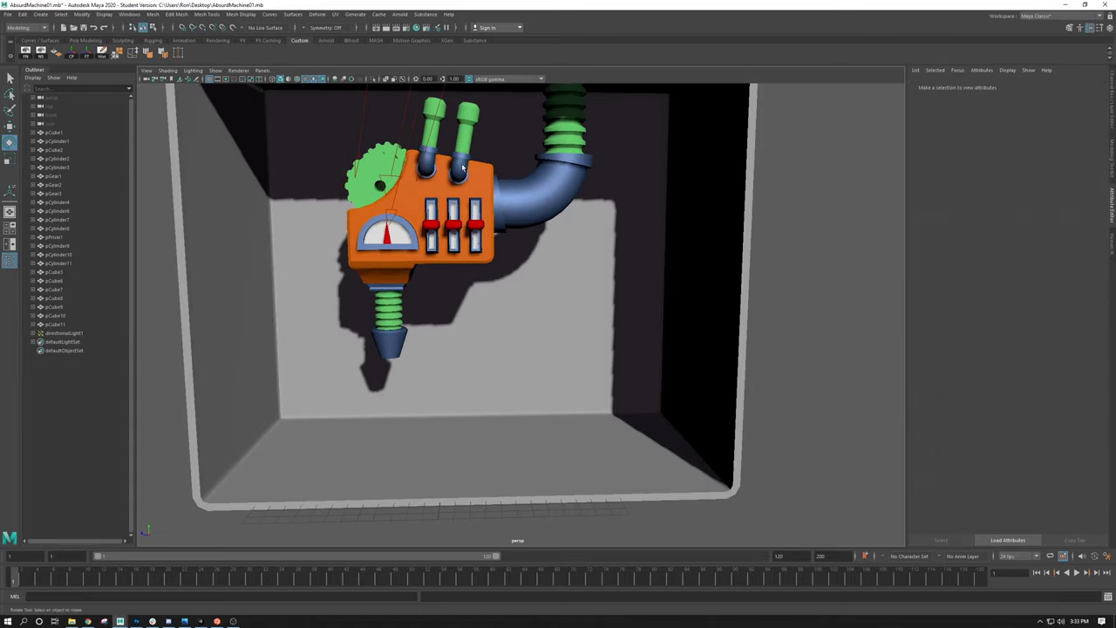
click(388, 29)
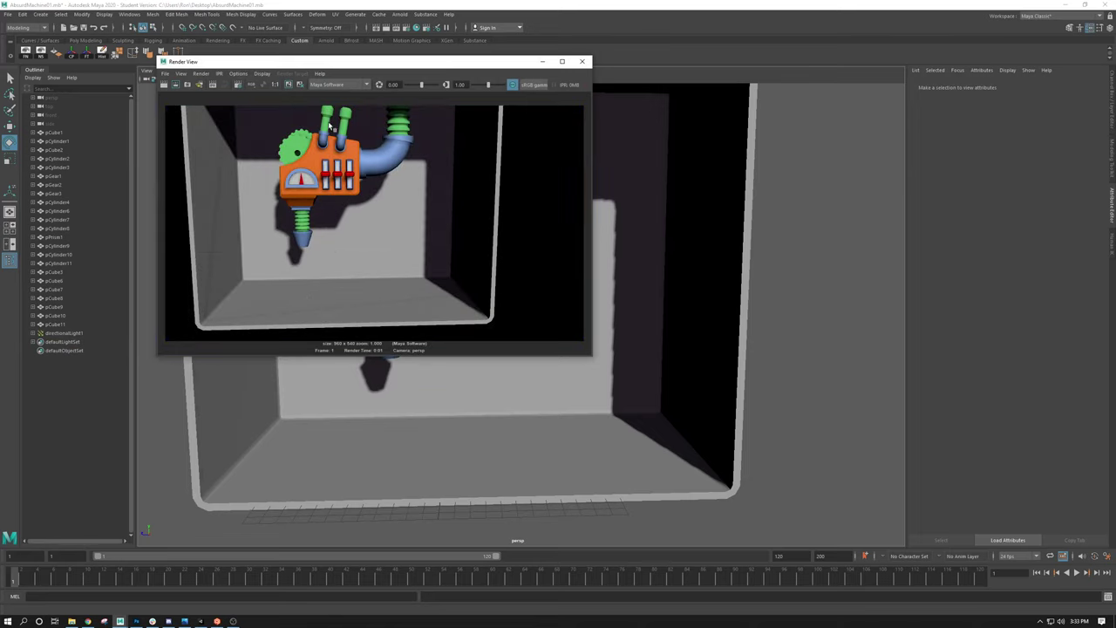
click(582, 61)
click(403, 132)
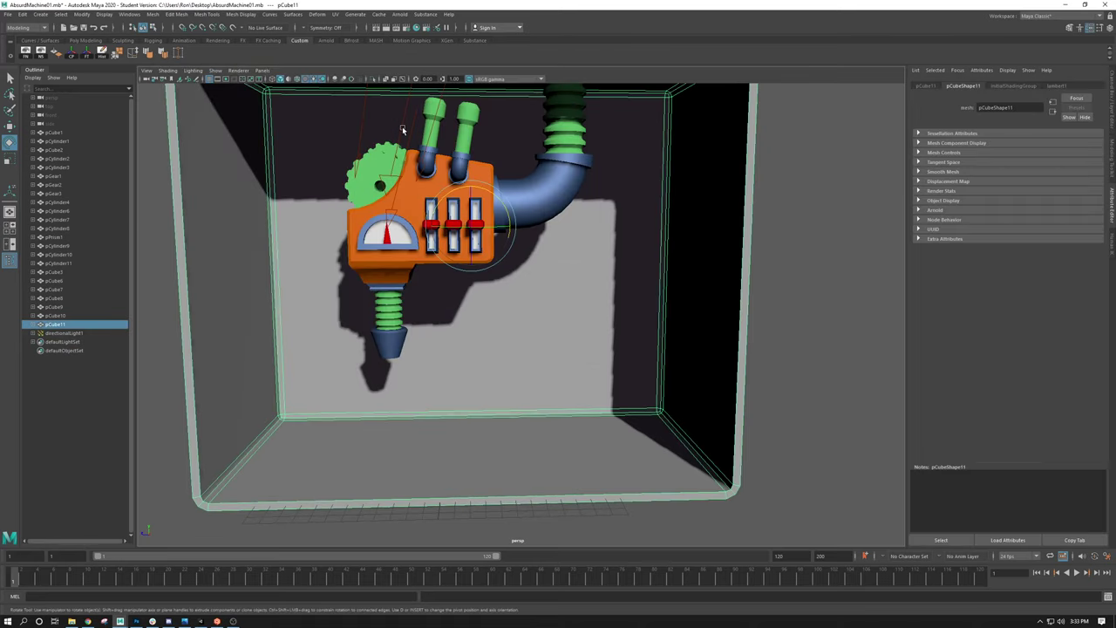
click(404, 132)
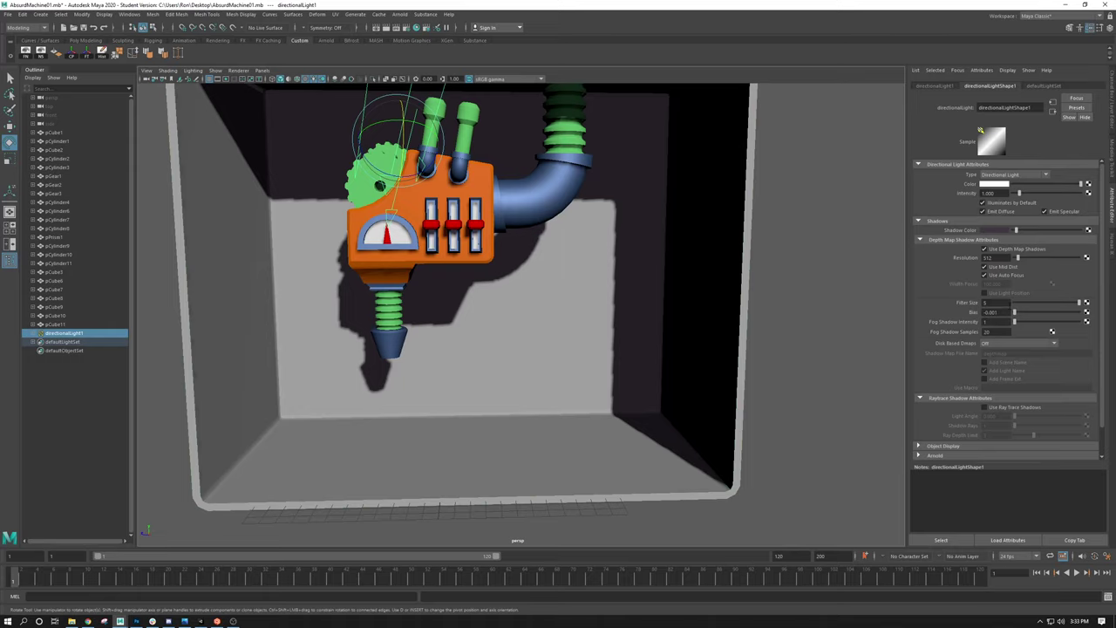
double_click(994, 312)
click(770, 219)
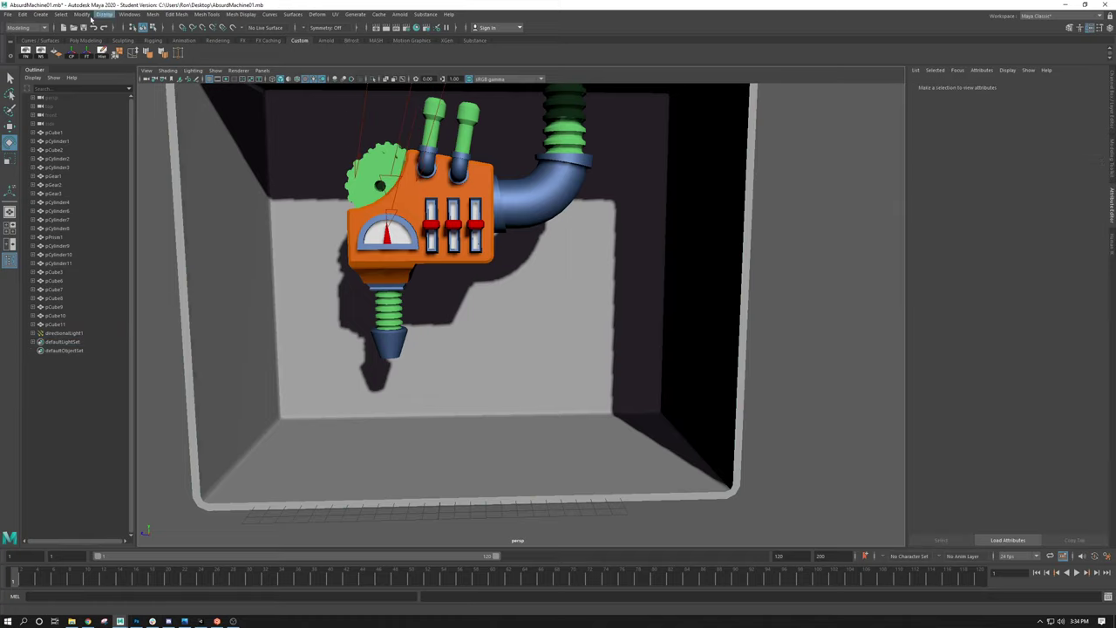
Step: Create a point light in the scene and activate the Move tool for it
click(44, 15)
mouse_move(50, 54)
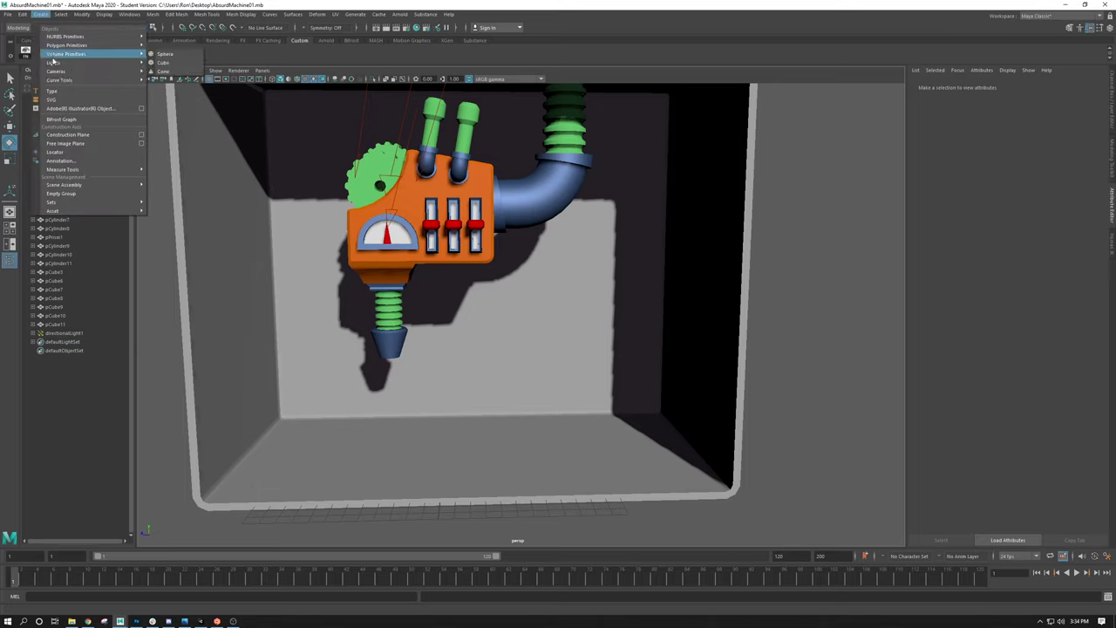
mouse_move(116, 64)
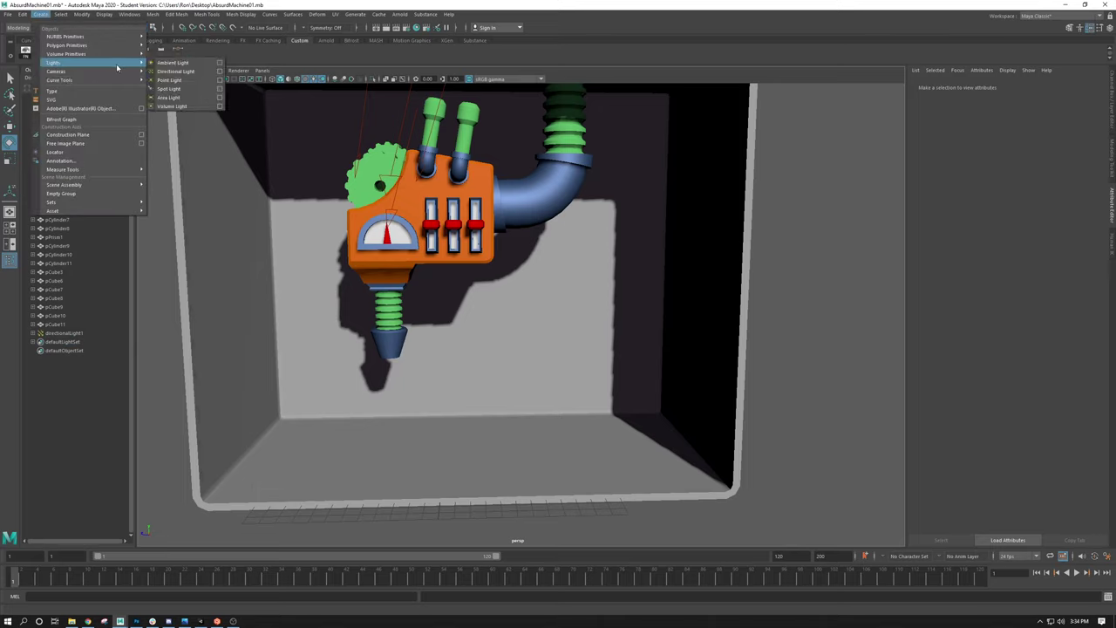
click(171, 82)
scroll(458, 348, down, 5)
key(w)
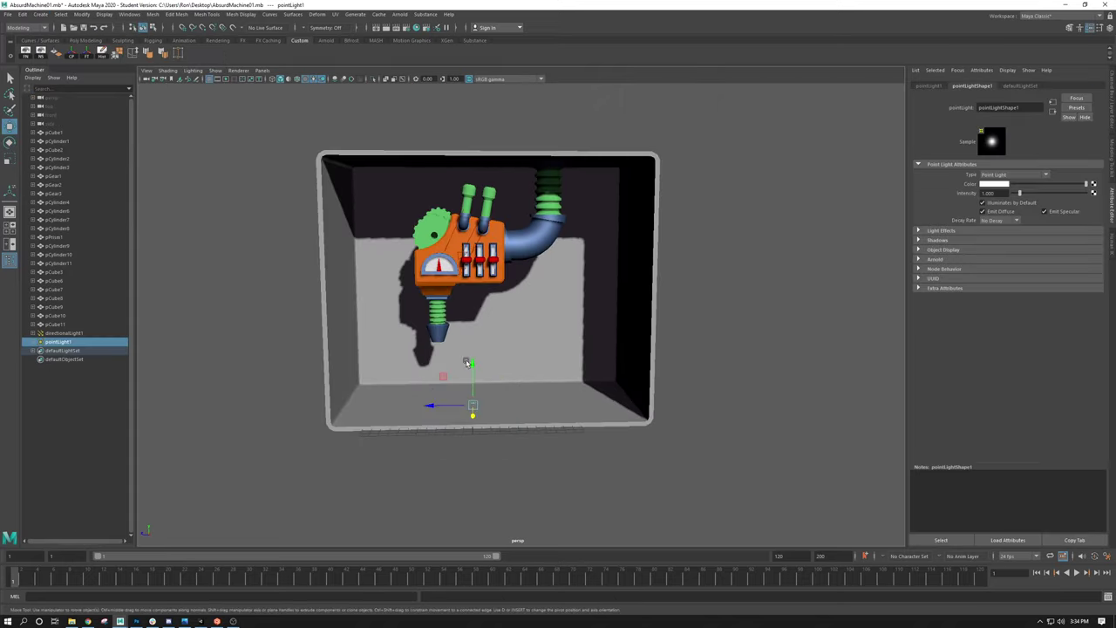
Step: Move the point light up inside the box, below and beside the machine, and render the frame
mouse_move(470, 367)
alt+mouse_down()
mouse_move(485, 325)
mouse_move(486, 351)
mouse_move(410, 328)
mouse_move(493, 319)
mouse_move(391, 199)
mouse_move(401, 231)
mouse_move(451, 250)
mouse_move(392, 231)
alt+mouse_up()
scroll(372, 221, up, 3)
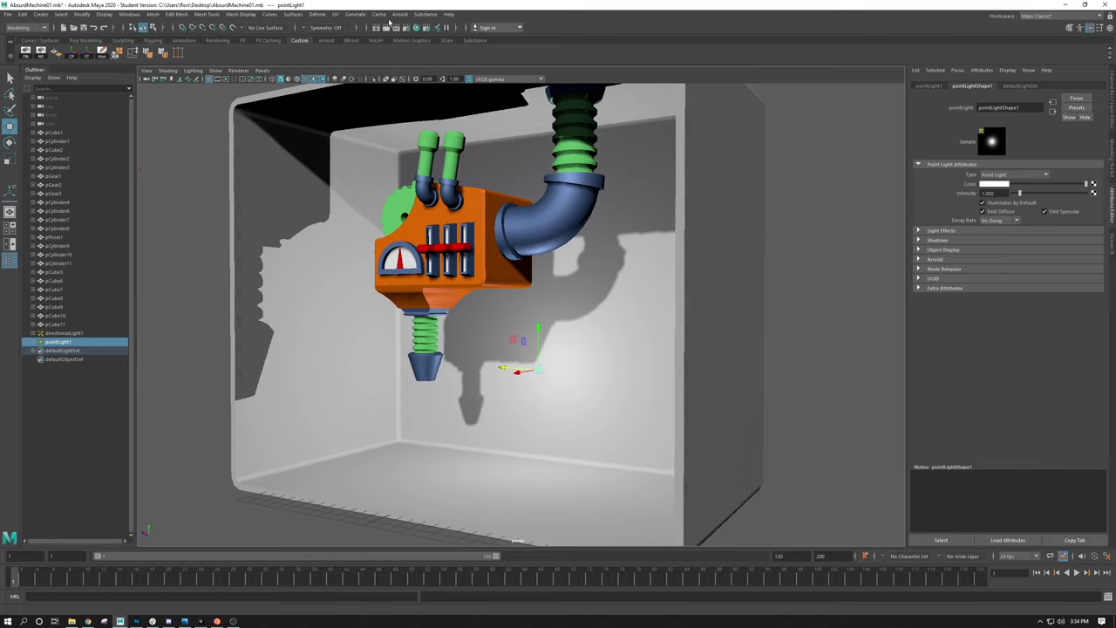
click(386, 28)
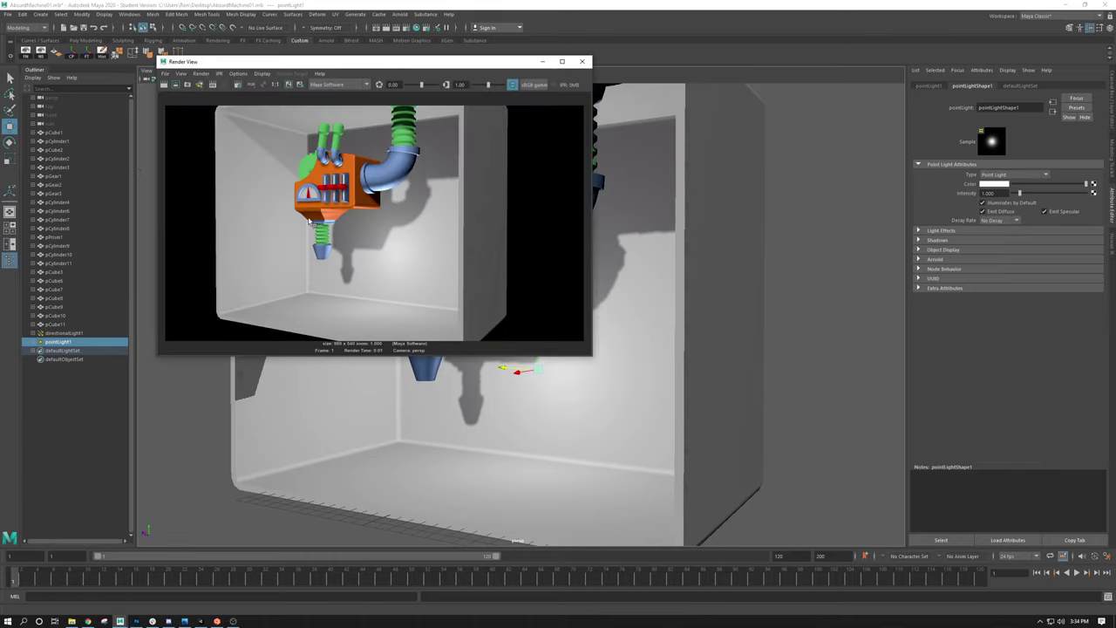
click(582, 62)
Step: Reduce the point light's intensity to about 0.3 and check the softer fill light in a render
key(f)
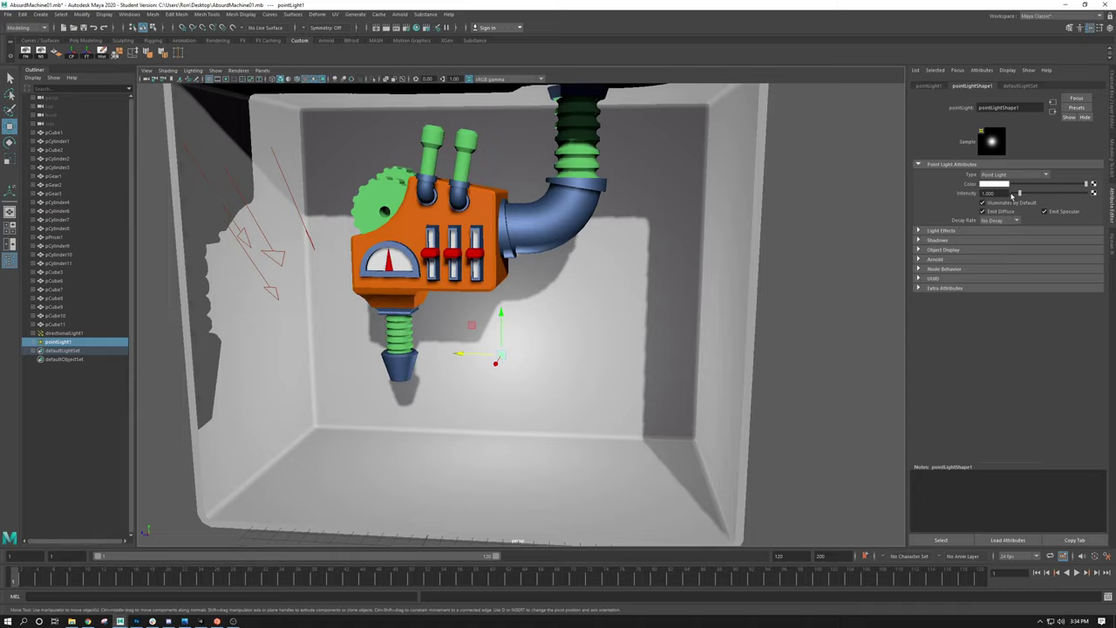
drag(1013, 194, 1015, 192)
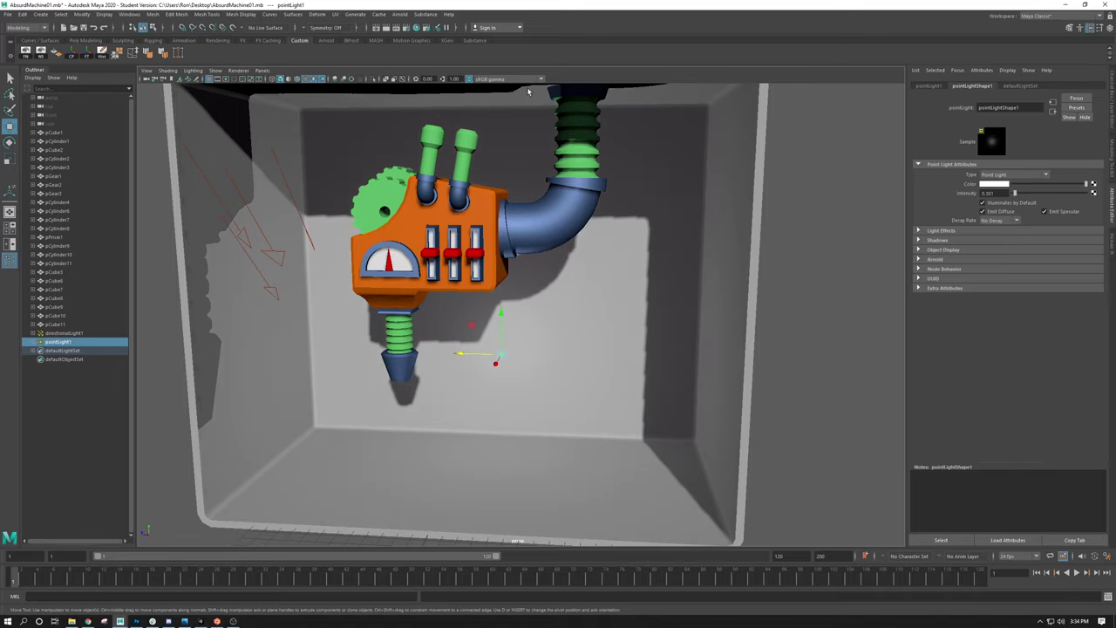
click(386, 28)
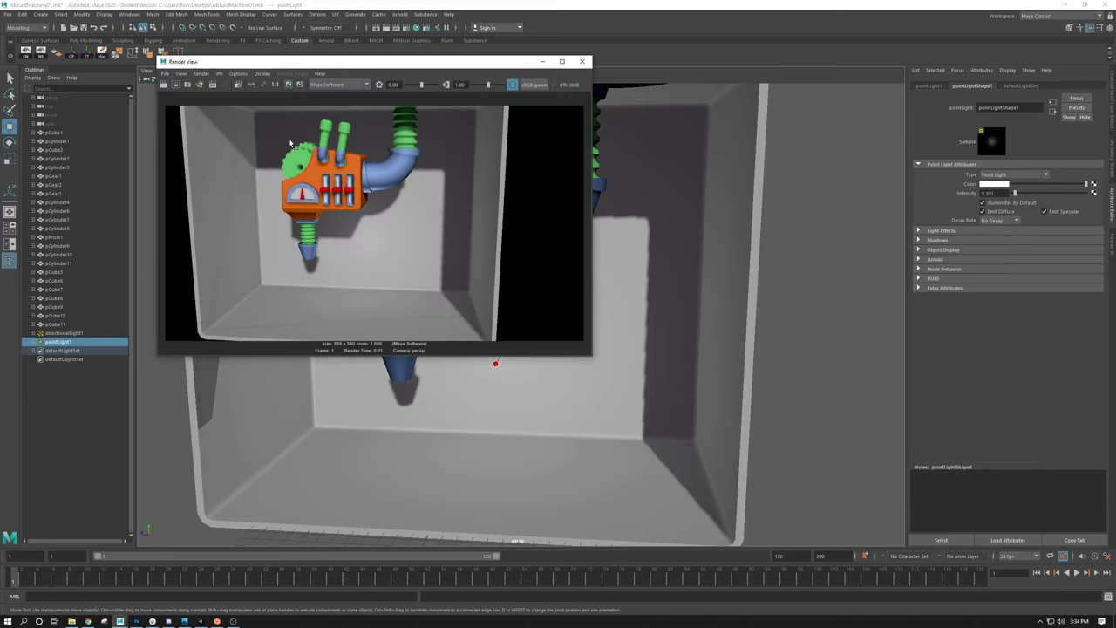
click(582, 61)
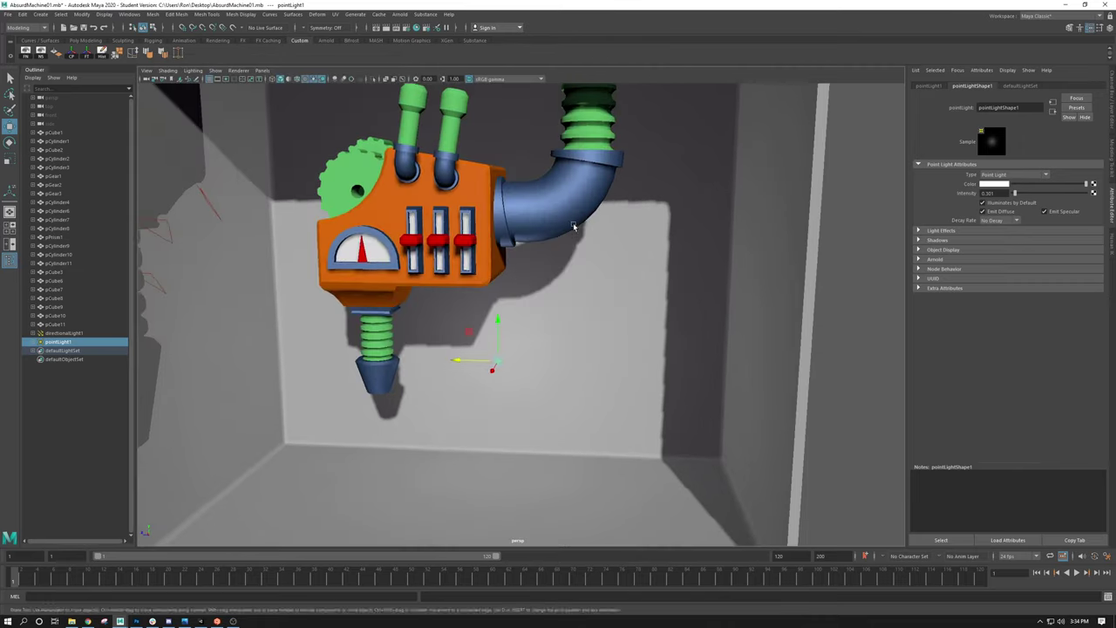
Step: Render the machine from a closer front view and examine the combined directional and point lighting
mouse_move(573, 222)
alt+mouse_down()
mouse_move(579, 210)
mouse_move(560, 236)
mouse_move(562, 216)
alt+mouse_up()
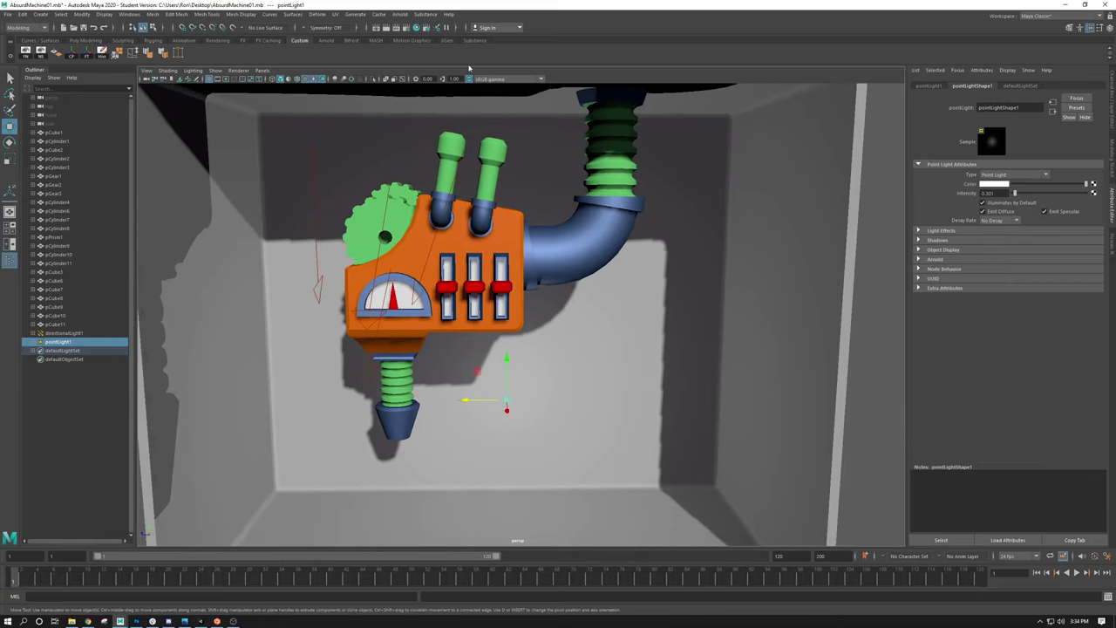
click(390, 27)
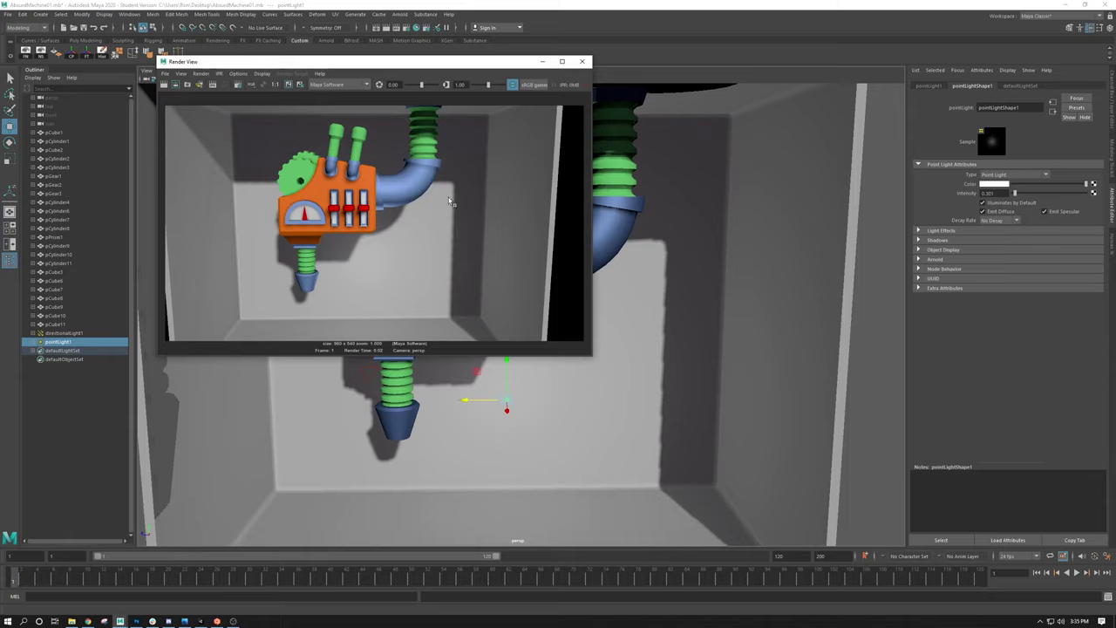
click(582, 61)
alt+middle_drag(451, 170, 481, 159)
alt+drag(488, 161, 452, 200)
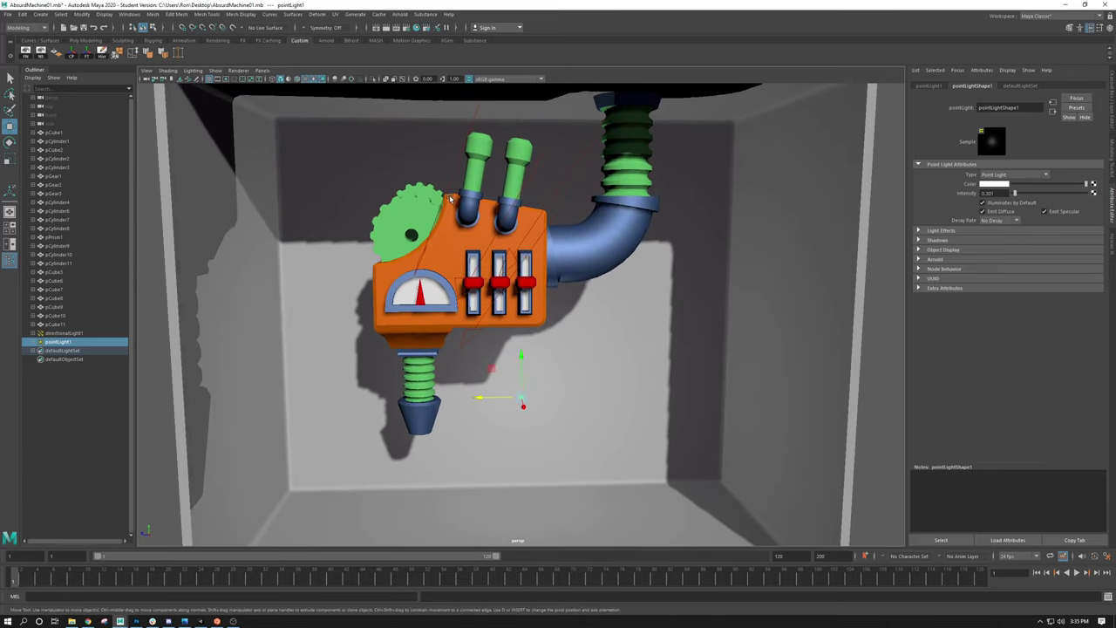
Step: Set the render's image size preset to HD 1080 in the render settings
click(406, 27)
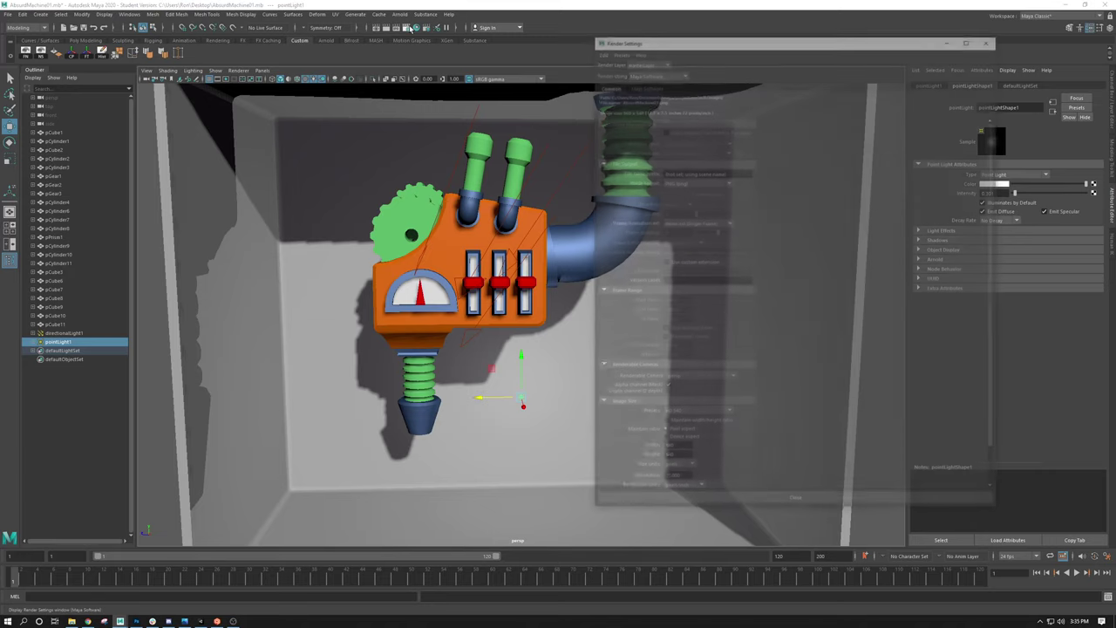
drag(665, 45, 598, 39)
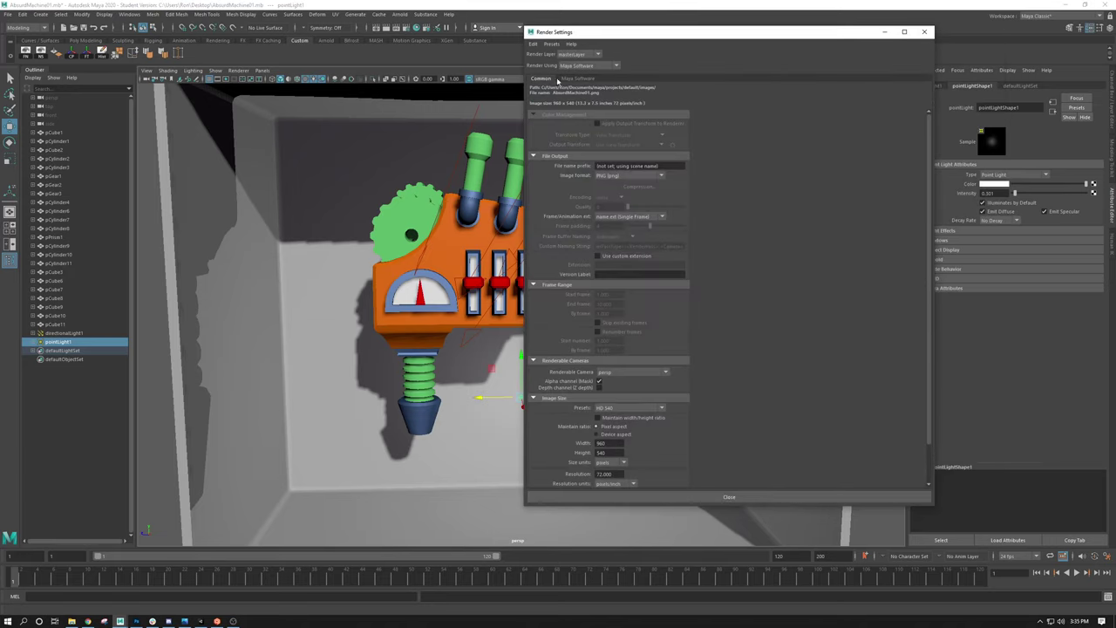
scroll(593, 174, down, 2)
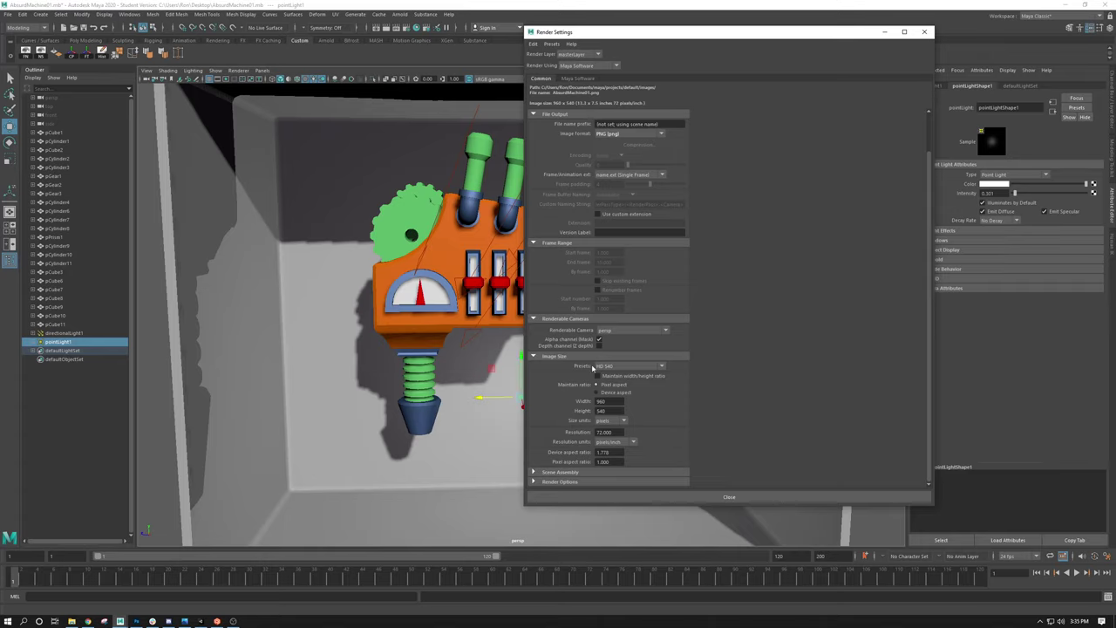
click(619, 367)
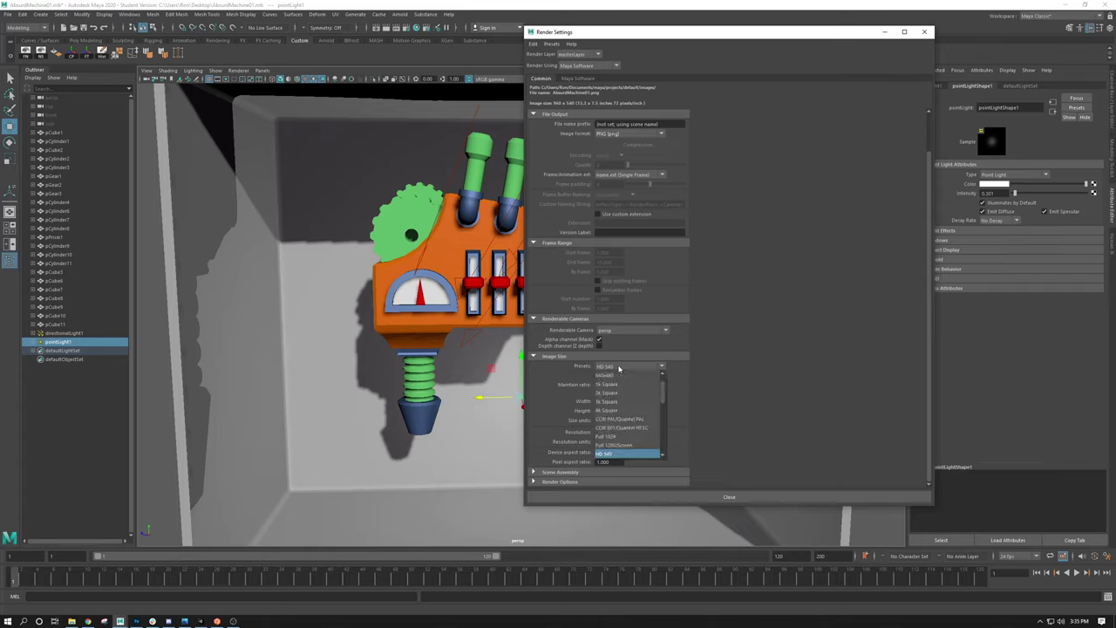
click(719, 403)
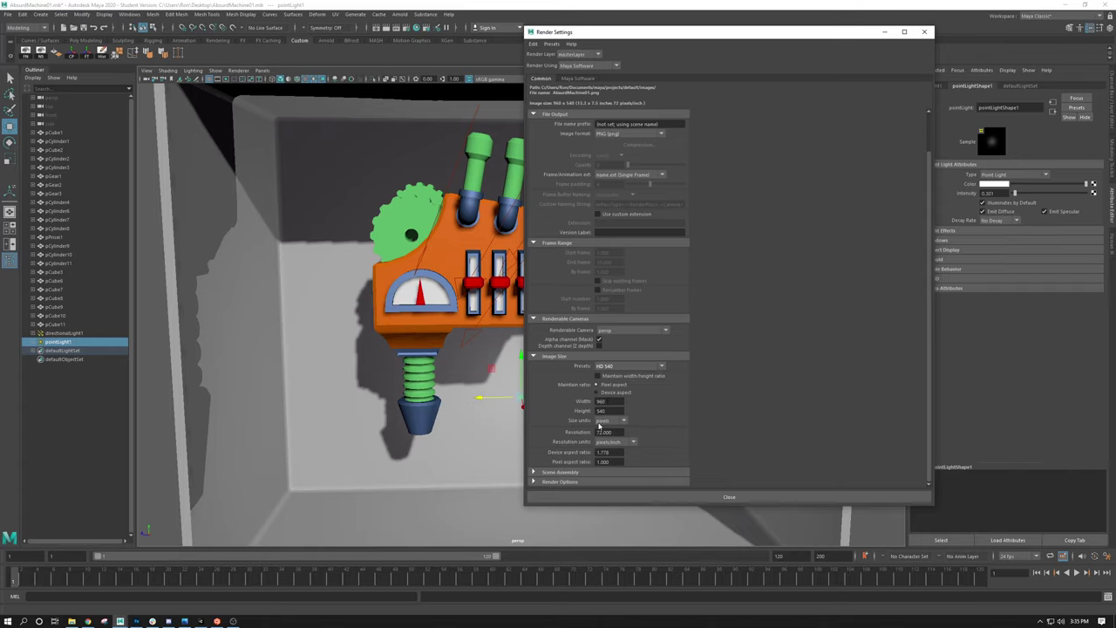
click(620, 367)
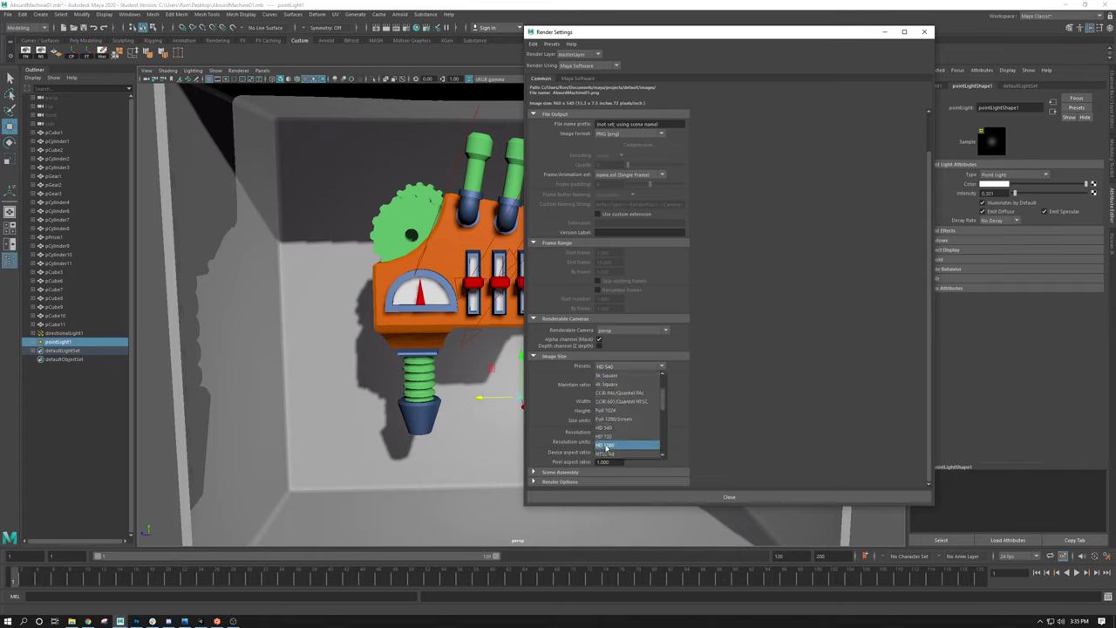
click(607, 445)
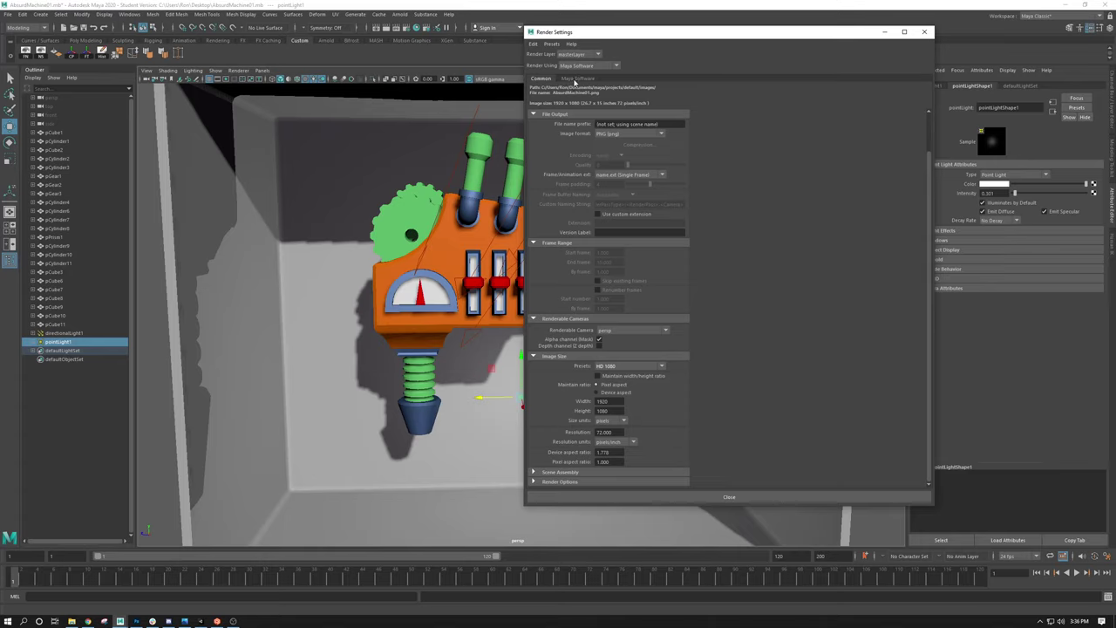
Step: Set the Maya Software anti-aliasing quality to Production quality and close the render settings
click(576, 79)
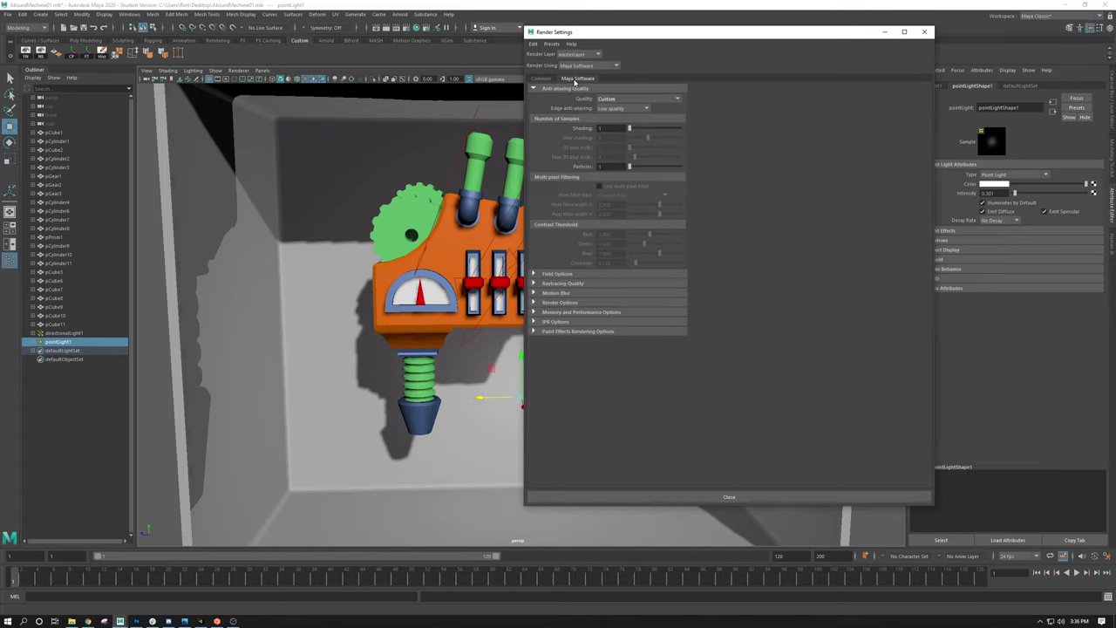
click(608, 98)
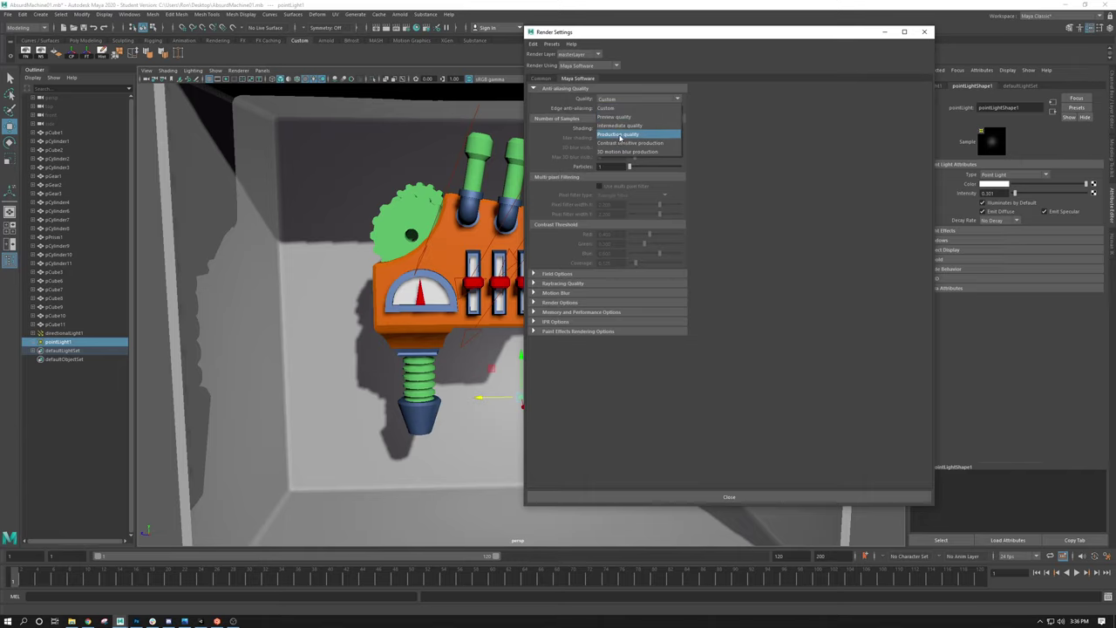
click(620, 135)
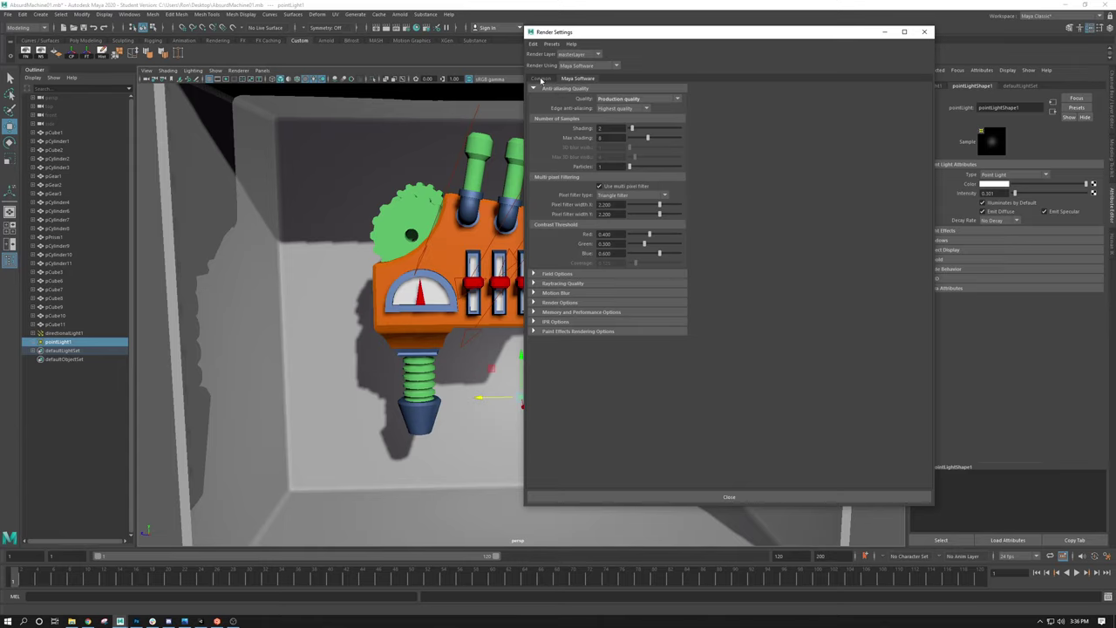
click(541, 78)
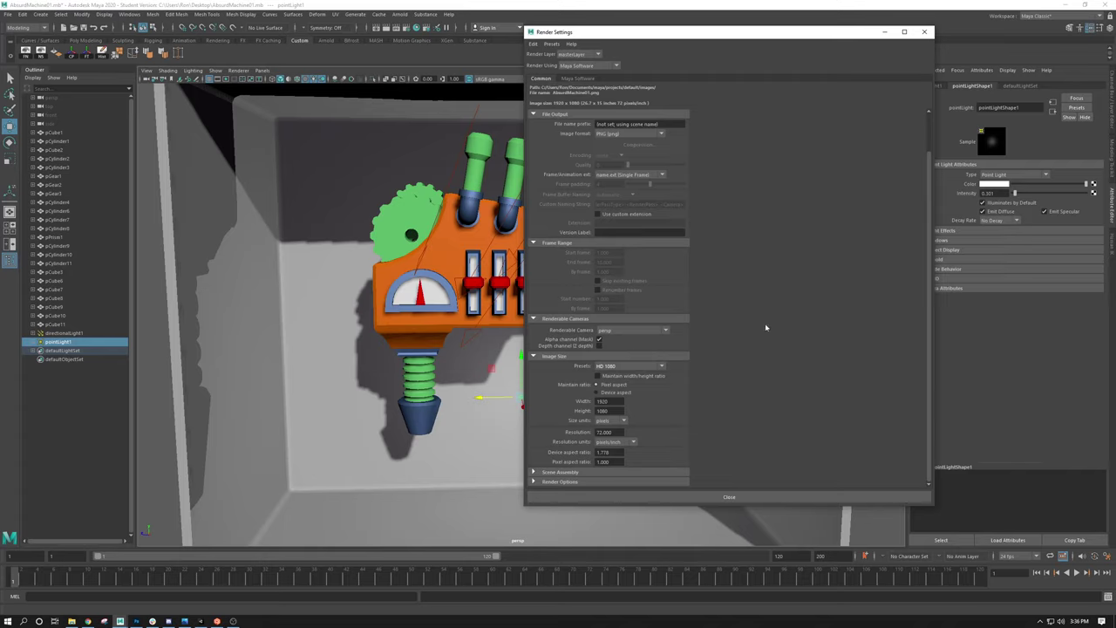
click(924, 32)
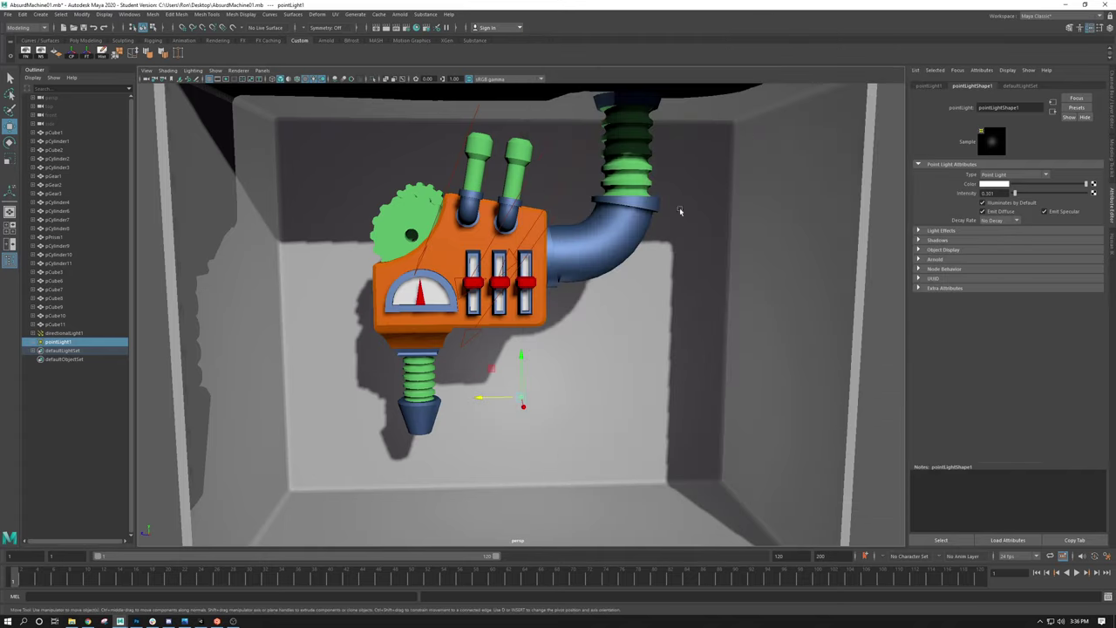
Step: Frame the whole open box with the machine in the perspective view and render the current frame
scroll(710, 274, down, 5)
scroll(585, 212, up, 3)
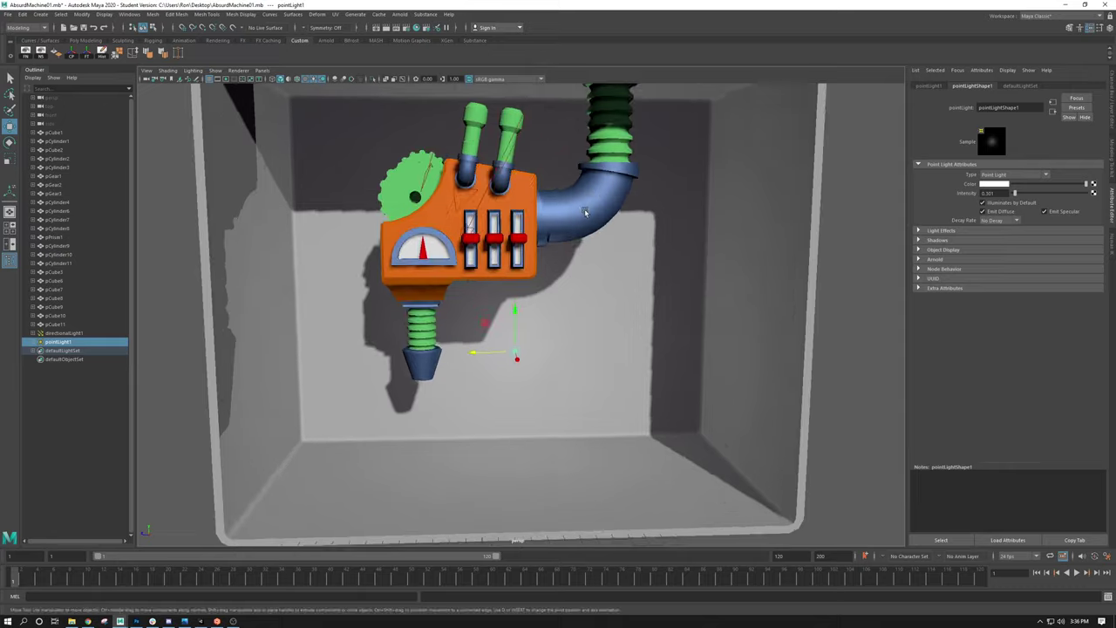
scroll(585, 211, down, 3)
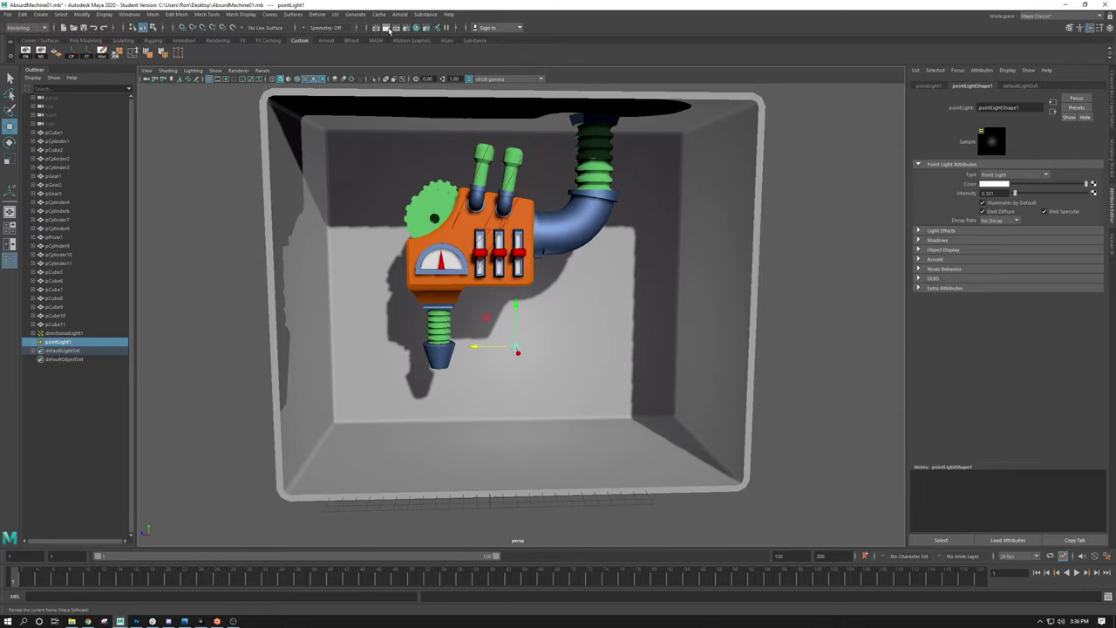
click(390, 29)
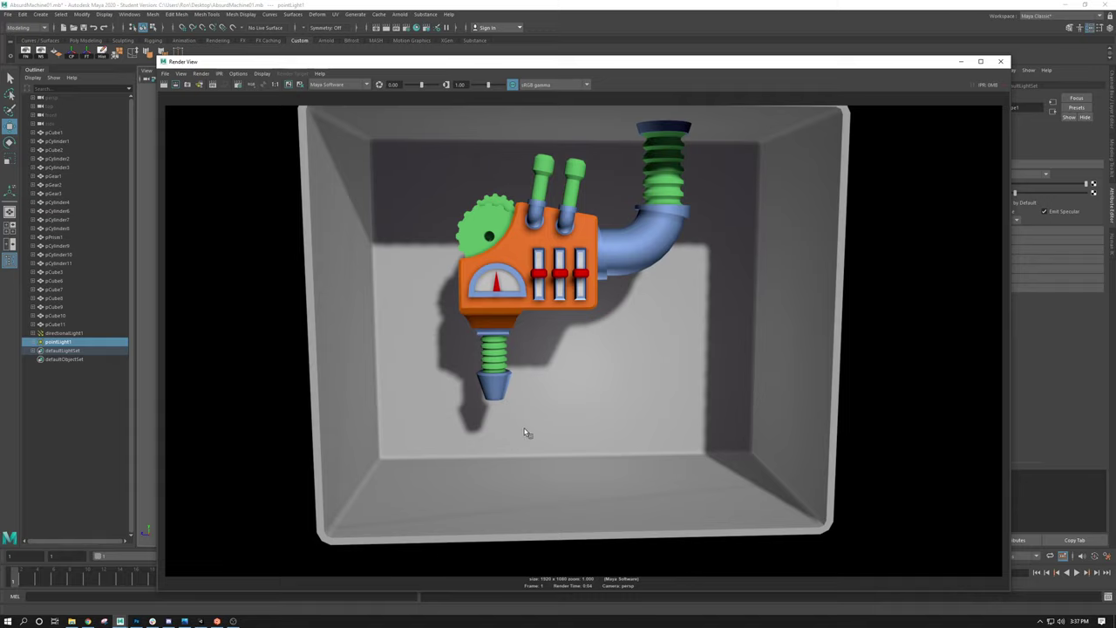
drag(203, 64, 244, 46)
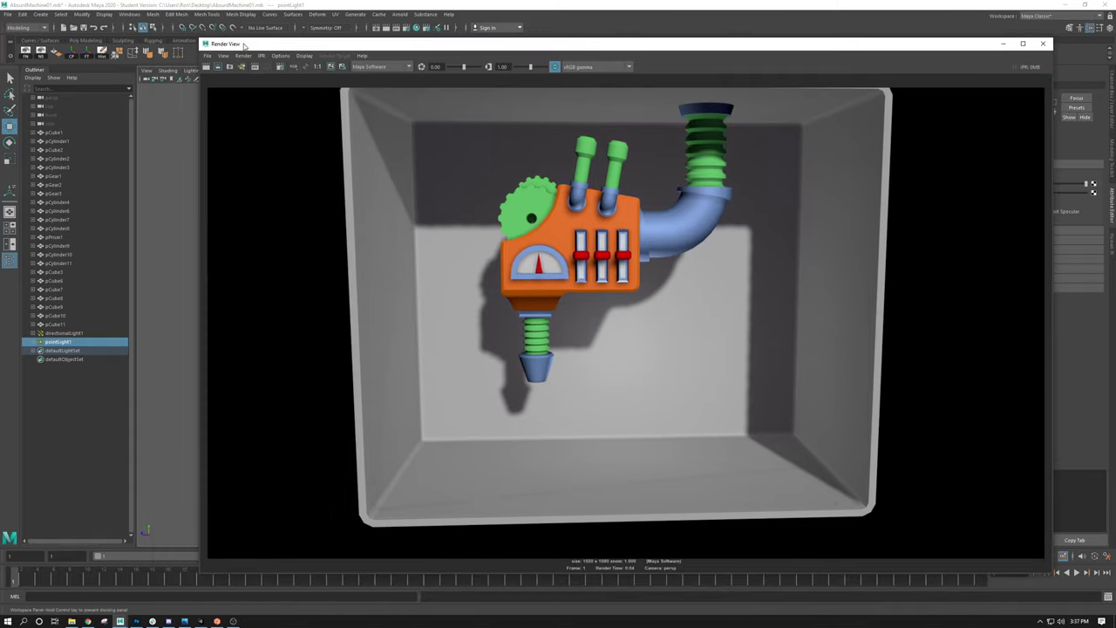
click(208, 56)
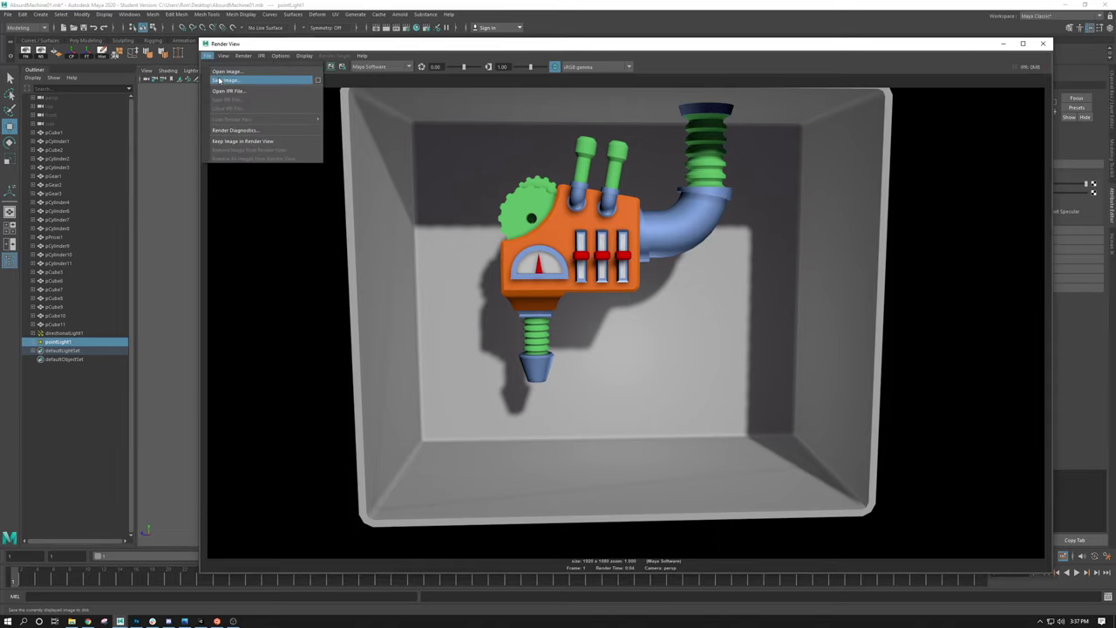
click(219, 80)
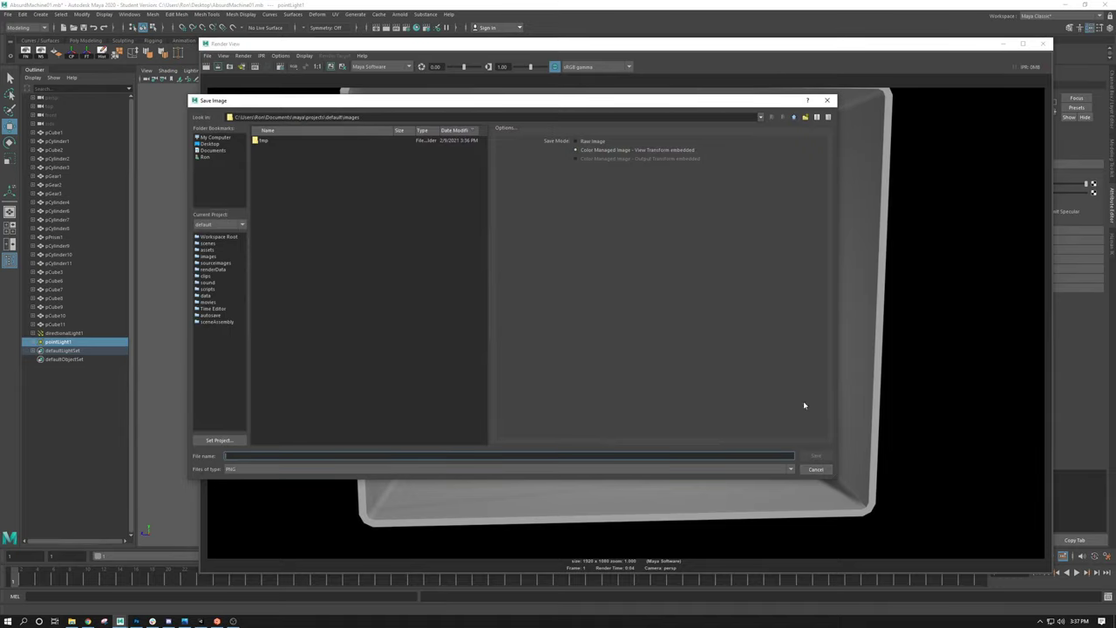
click(816, 472)
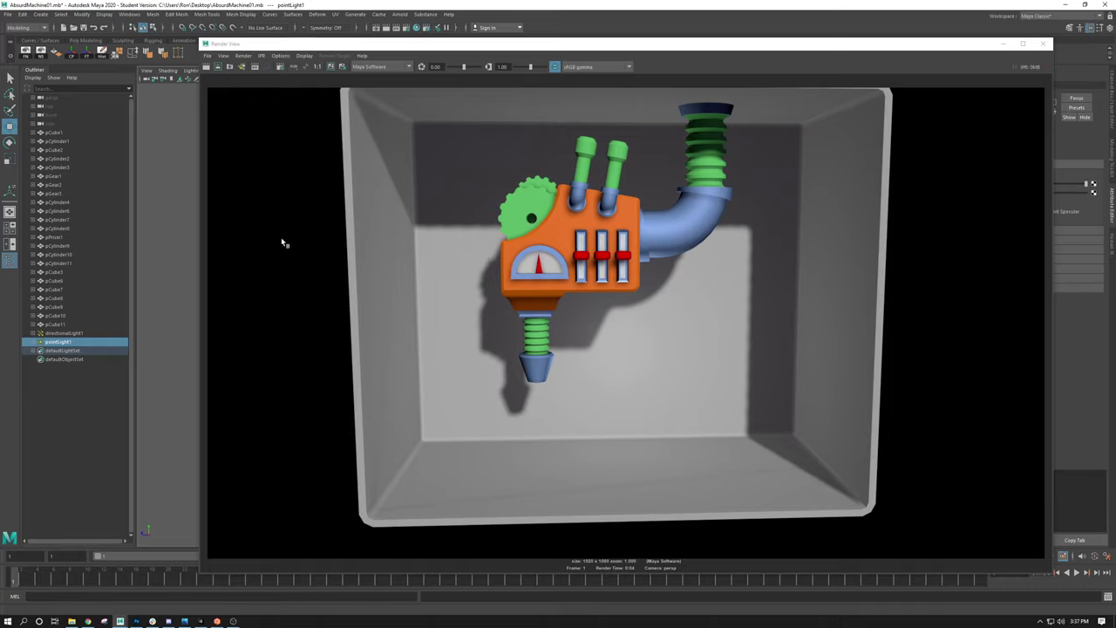
click(207, 55)
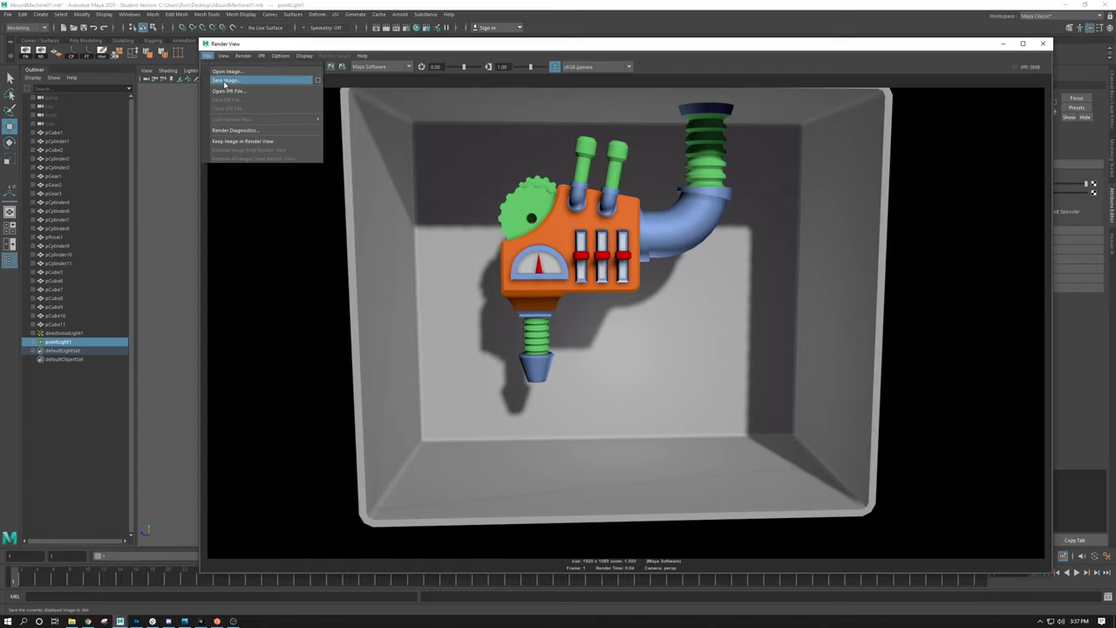
click(225, 80)
click(238, 472)
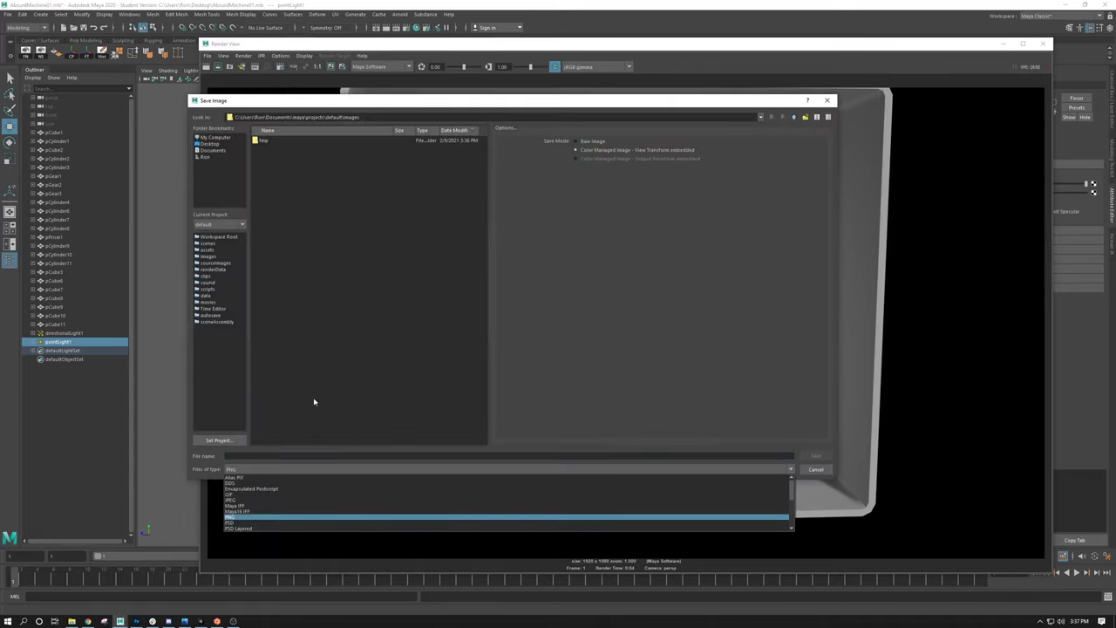
click(241, 475)
drag(697, 100, 818, 227)
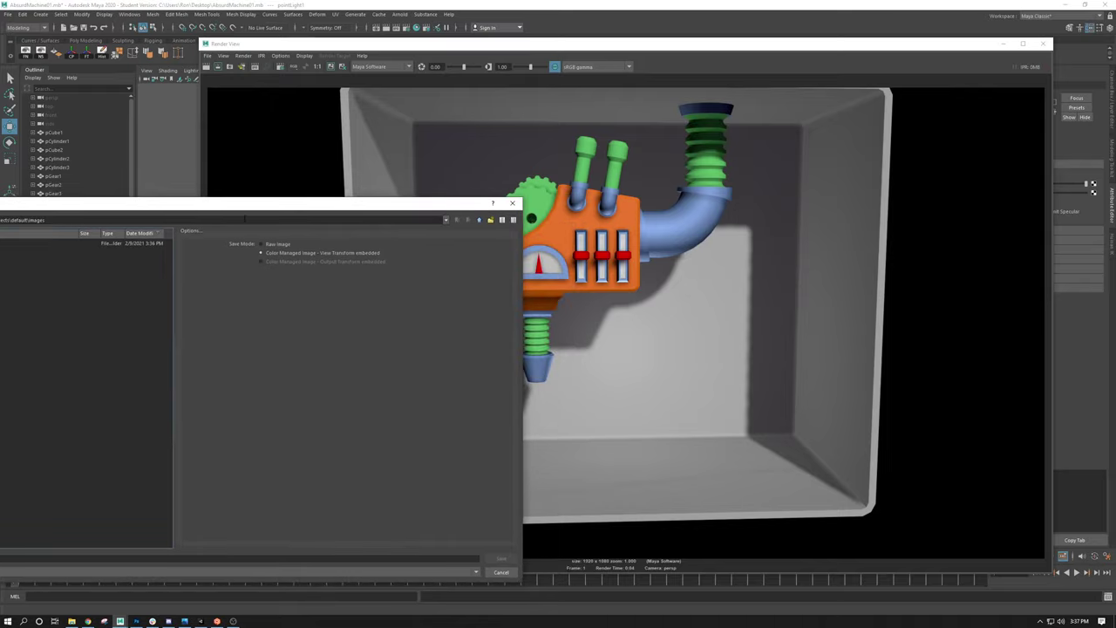
drag(253, 206, 451, 115)
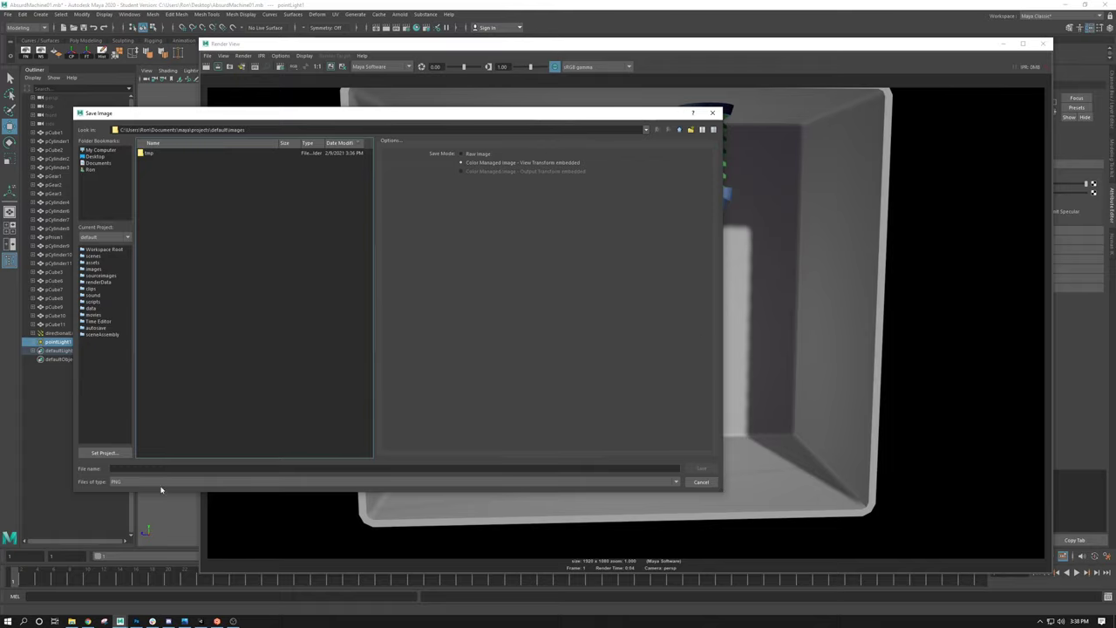
drag(508, 119, 434, 387)
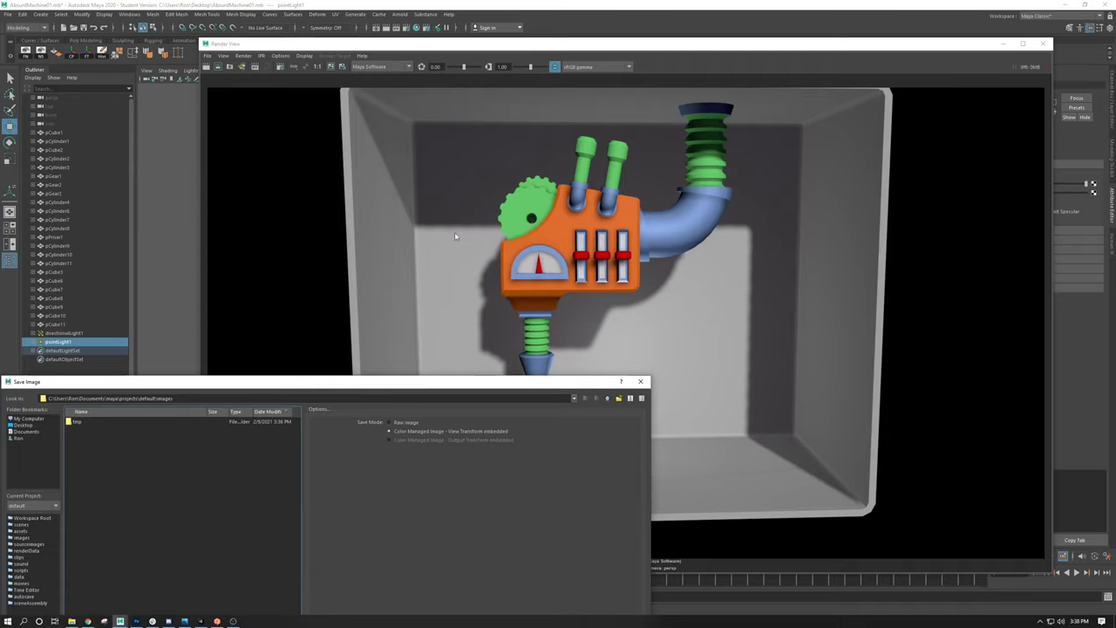
drag(461, 378, 512, 136)
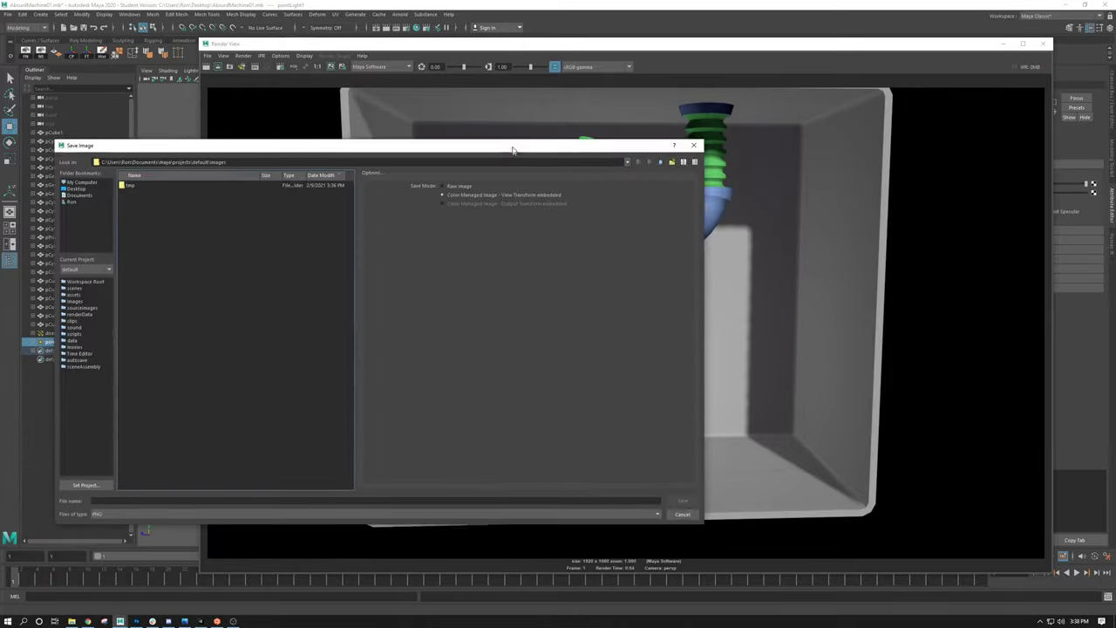
drag(580, 146, 470, 337)
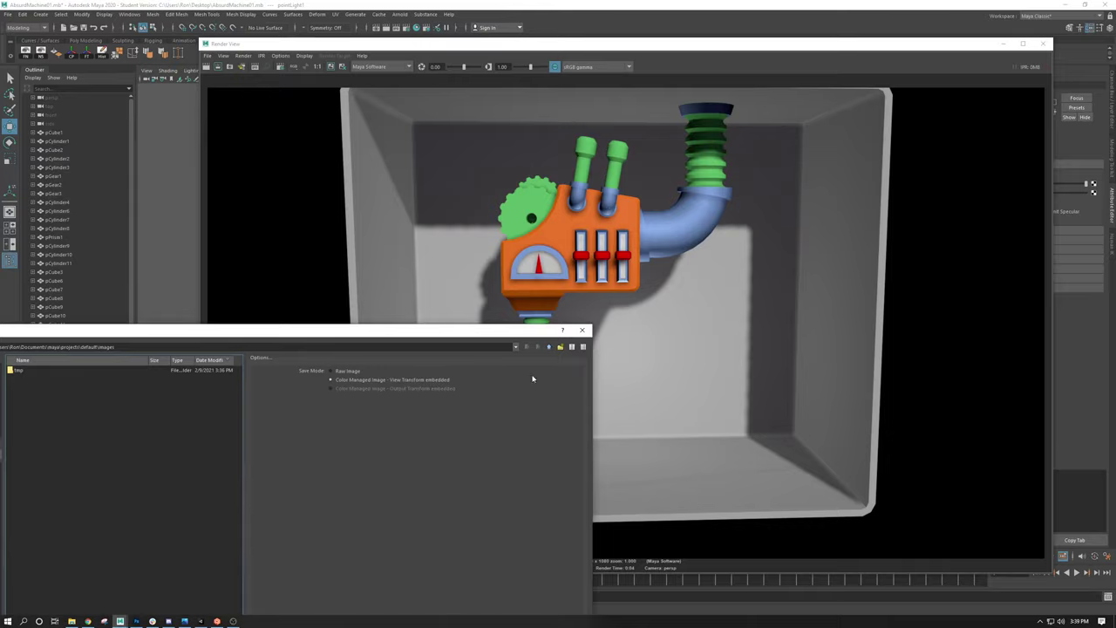
drag(516, 326, 499, 108)
click(561, 480)
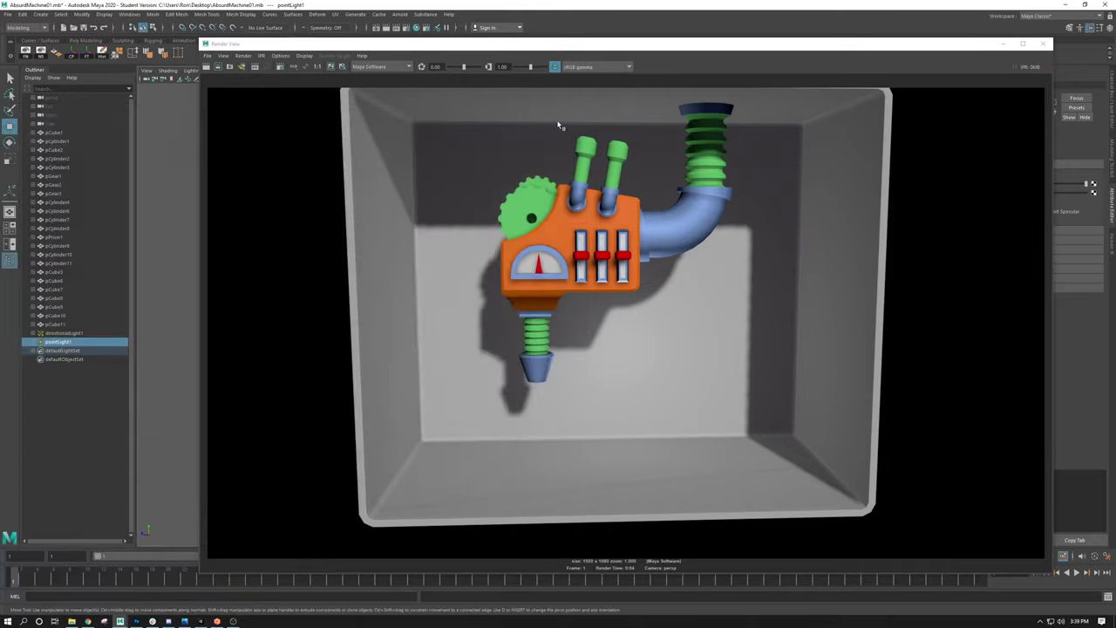
Step: Compare the rendered image with the sRGB gamma view transform off and on, leaving it on
click(553, 68)
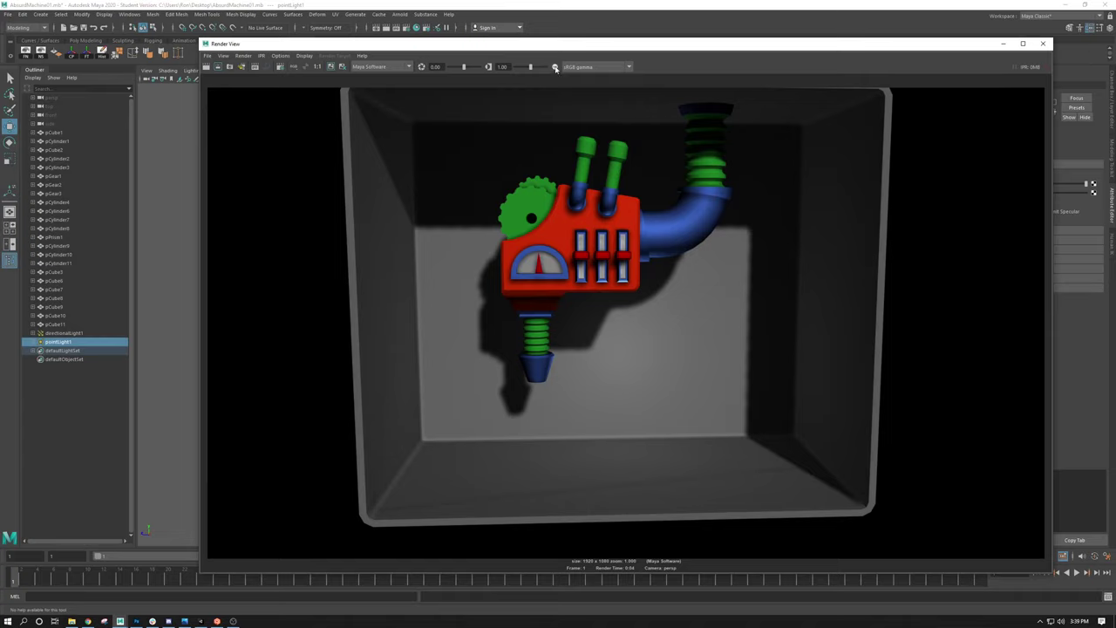
click(554, 67)
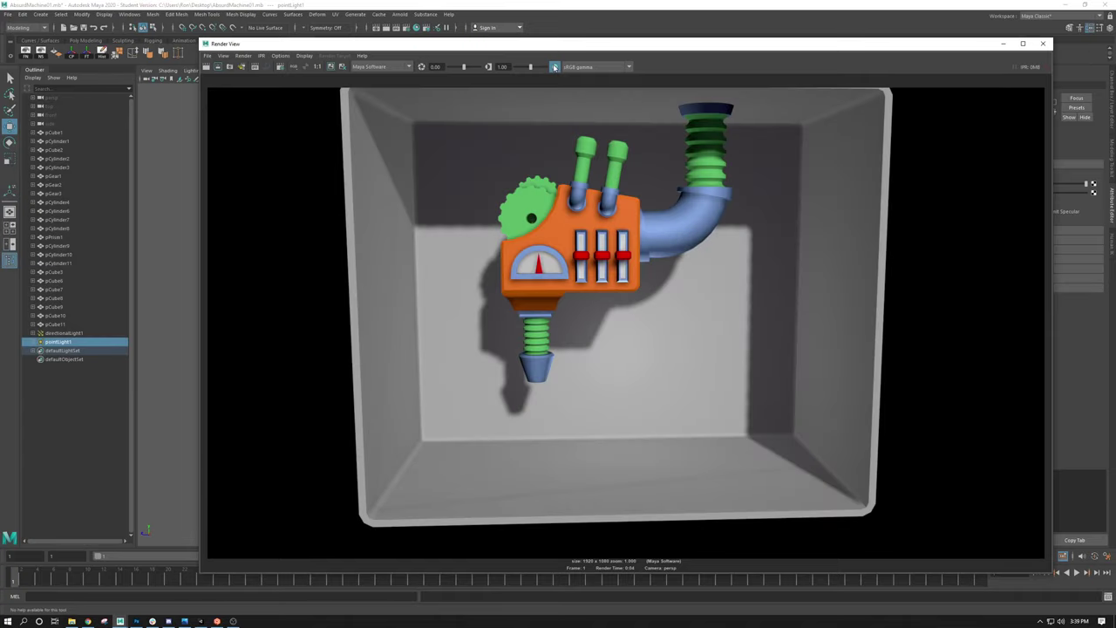
click(555, 67)
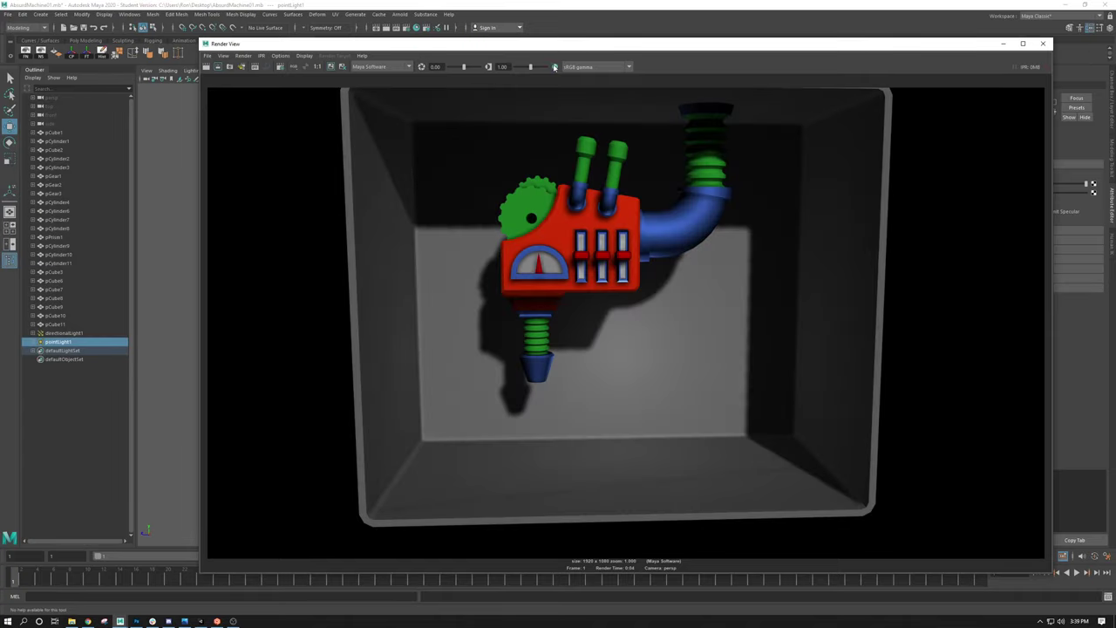
click(554, 67)
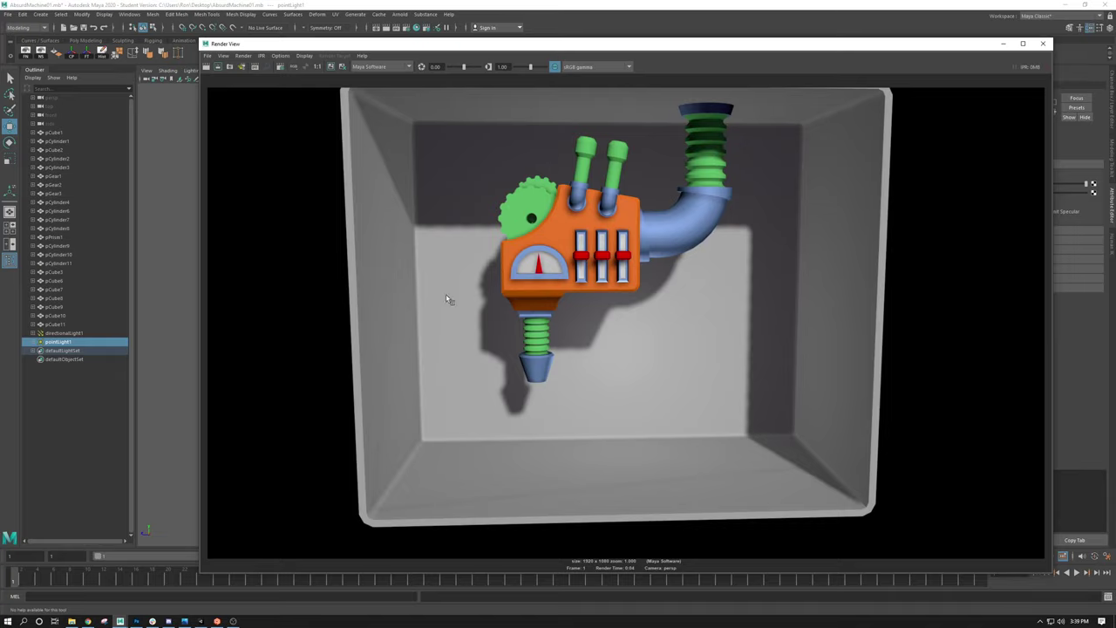
Step: Save the rendered image to the Desktop as a JPEG named AbsurdMachineRender
click(208, 56)
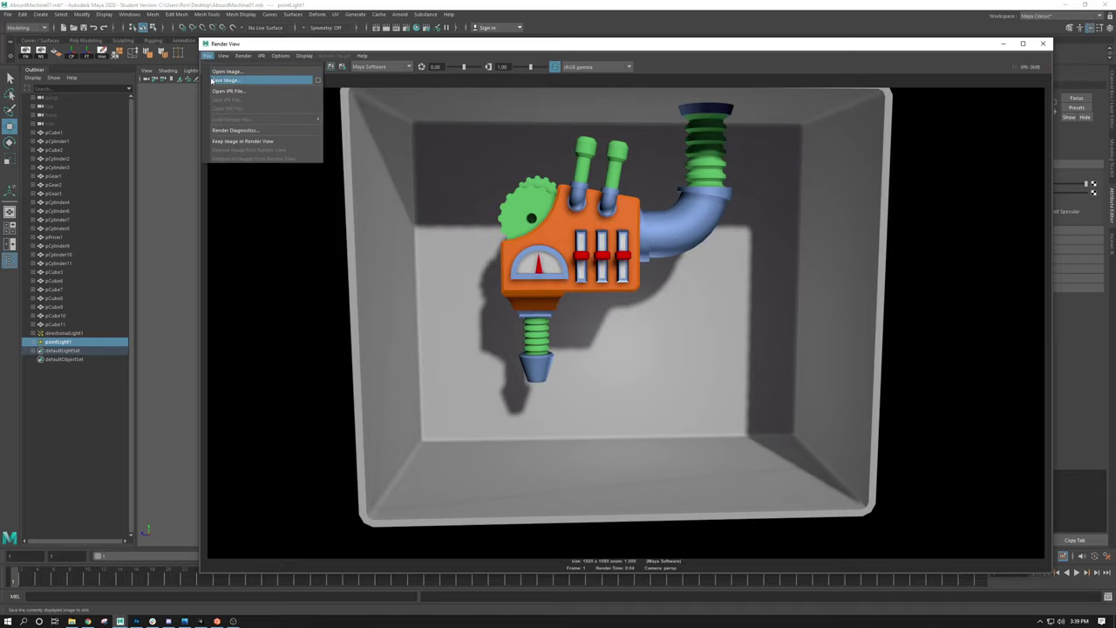
click(218, 80)
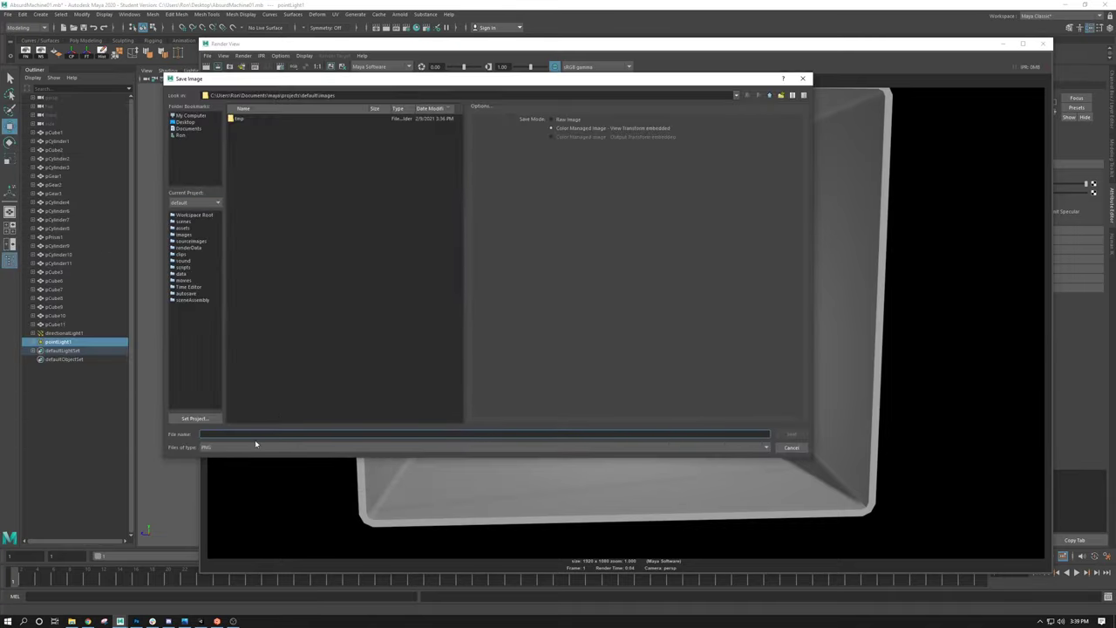
click(219, 448)
click(218, 478)
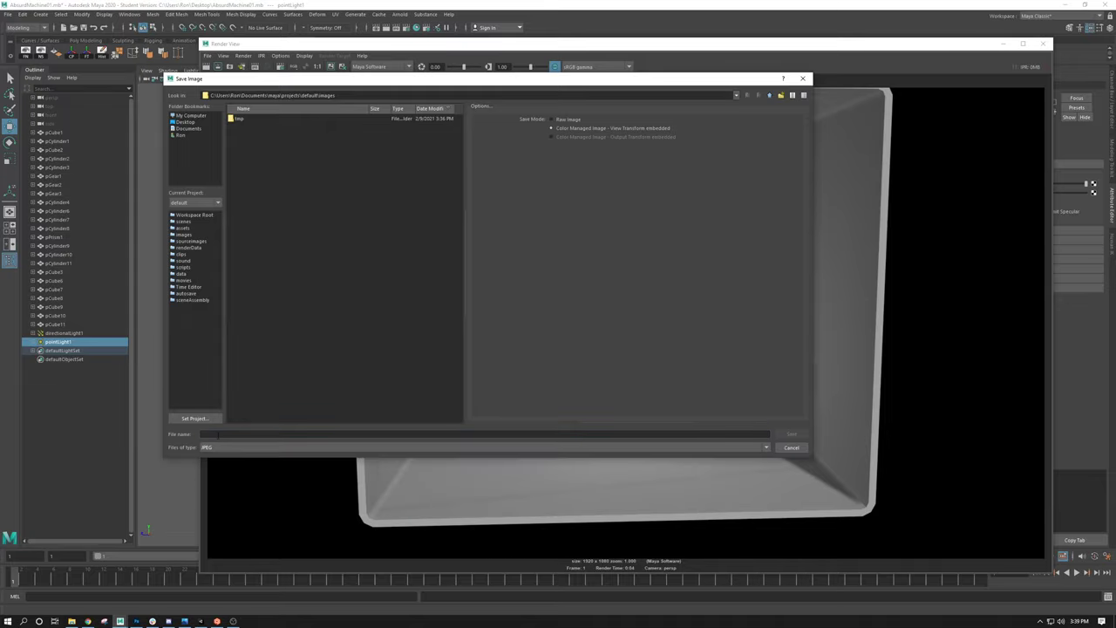
click(209, 434)
text(Absu)
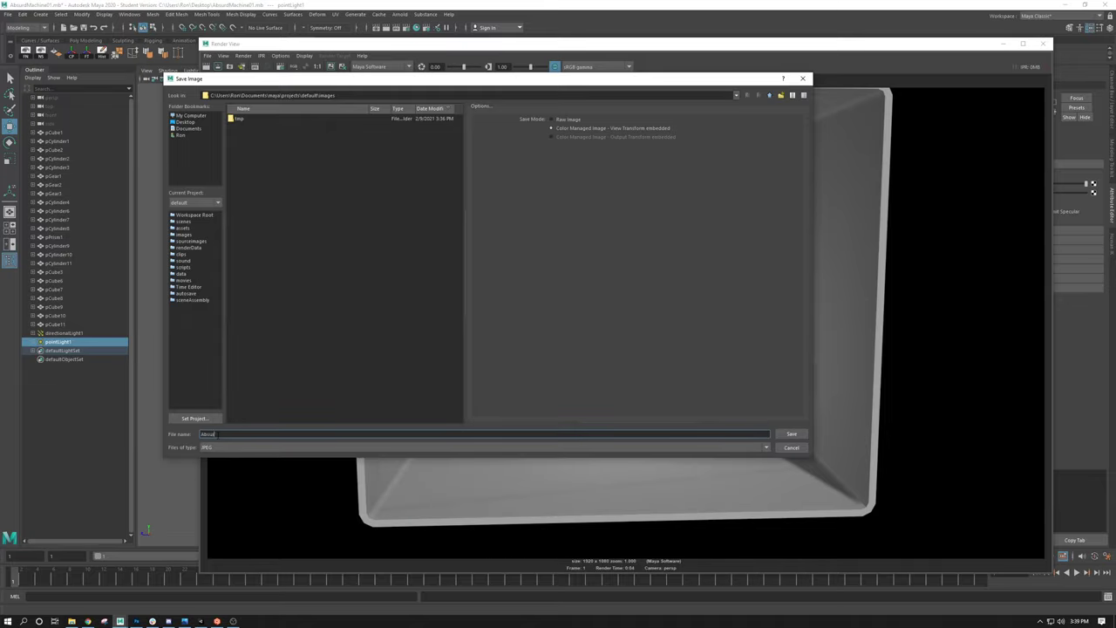
text(rdMachineRender)
click(188, 123)
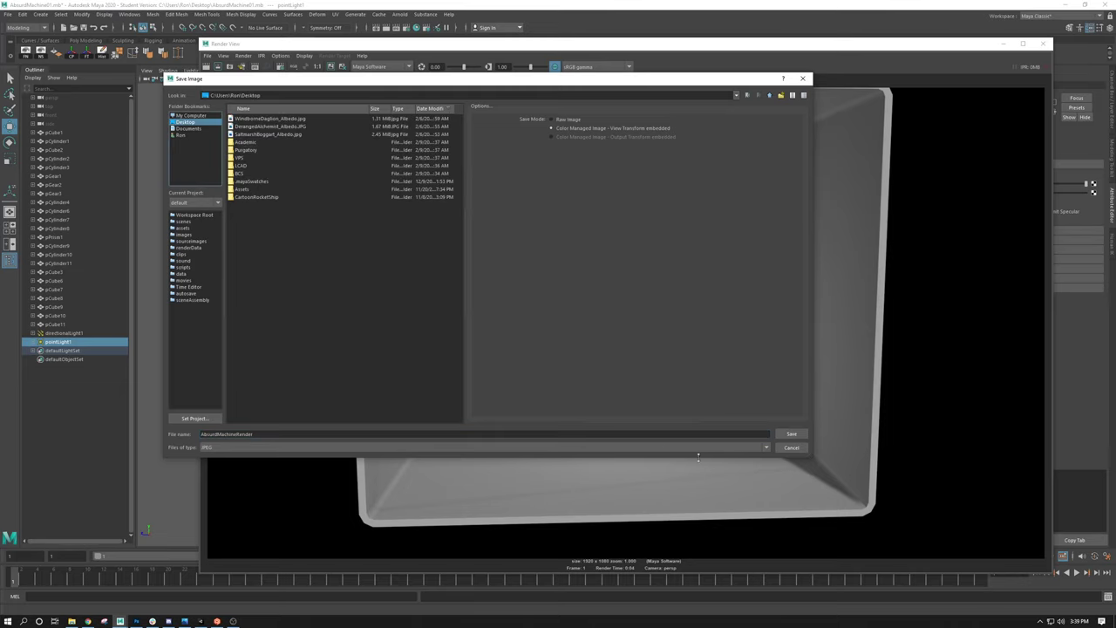
click(785, 434)
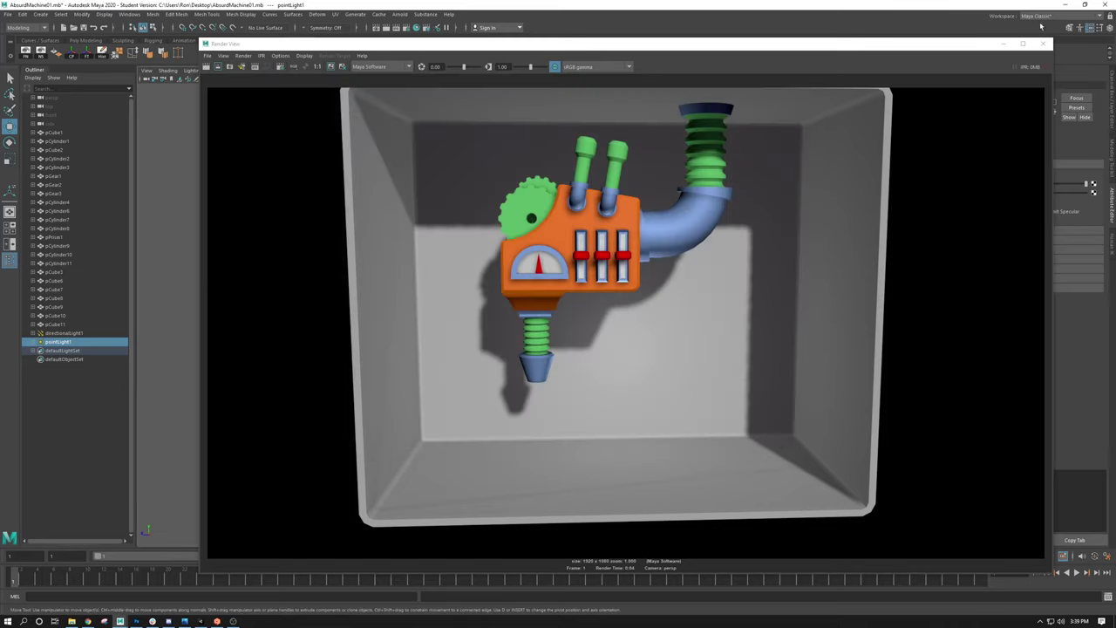
Step: Open the saved AbsurdMachineRender image from the desktop in Photos and enlarge its window for inspection
click(1065, 4)
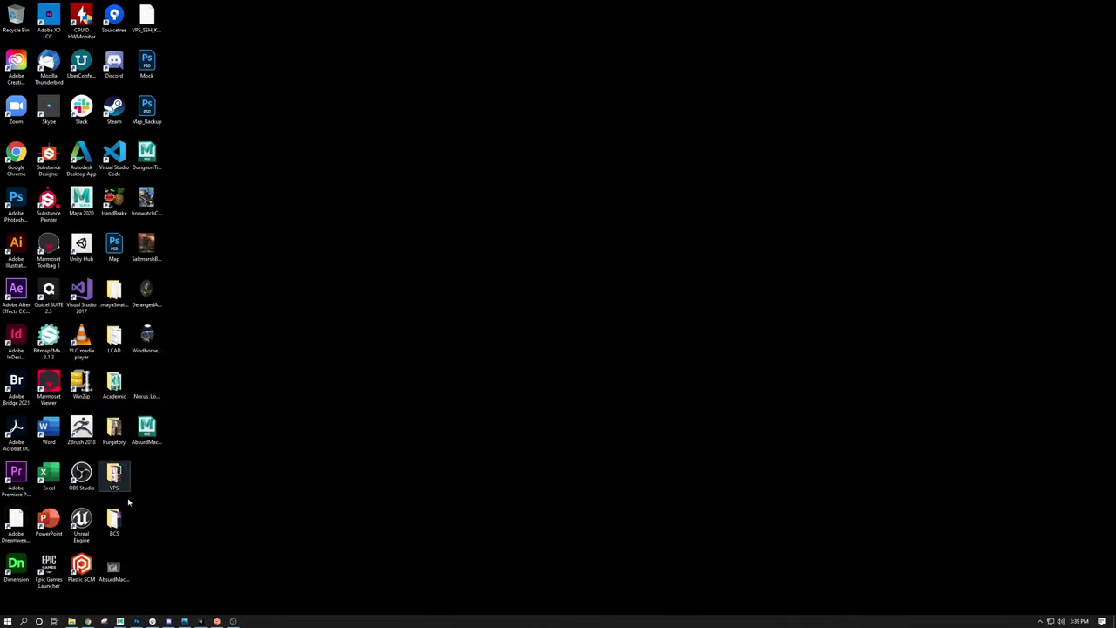
double_click(115, 568)
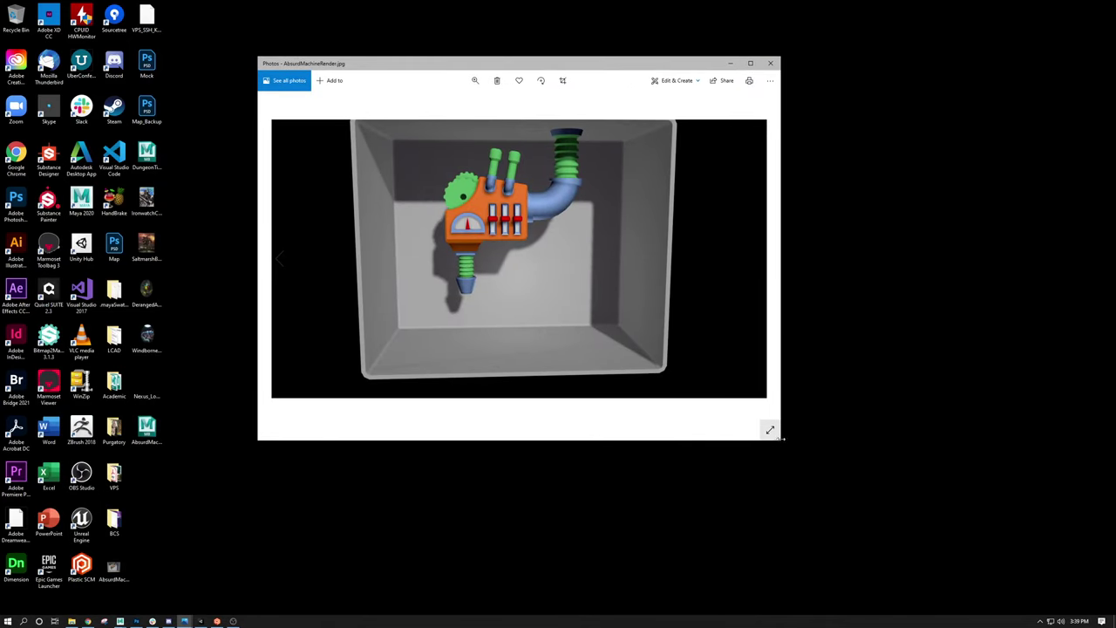
drag(778, 442, 1044, 563)
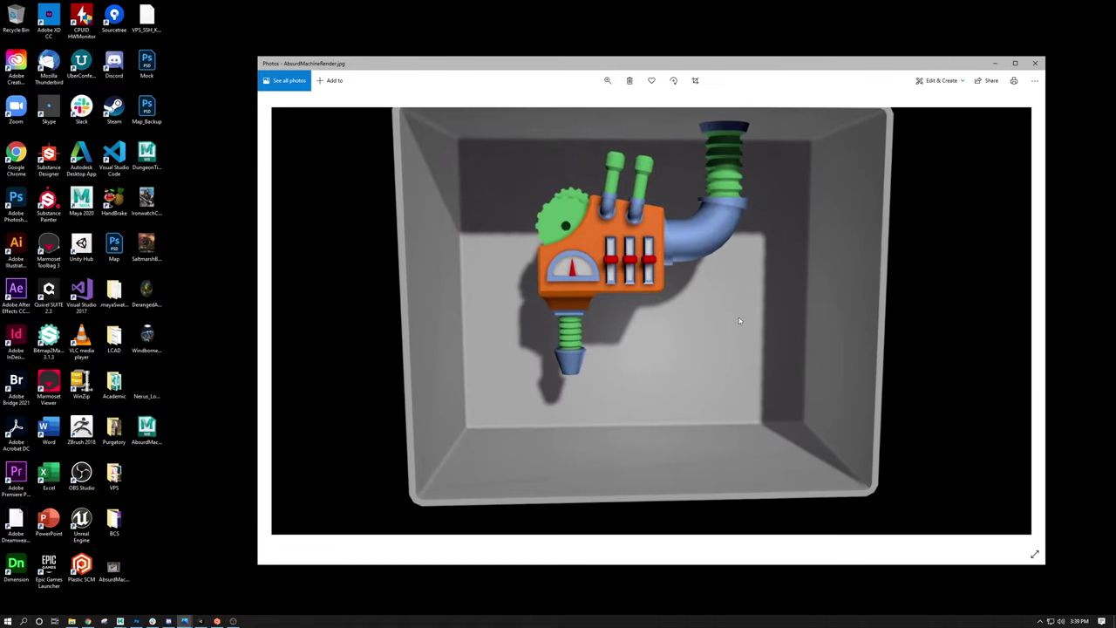
Step: Arrange Maya's Render View beside the saved image in Photos and compare the colors and brightness of both
key(alt+Tab)
key(alt+Tab)
drag(540, 44, 461, 53)
drag(749, 52, 422, 46)
key(super+Home)
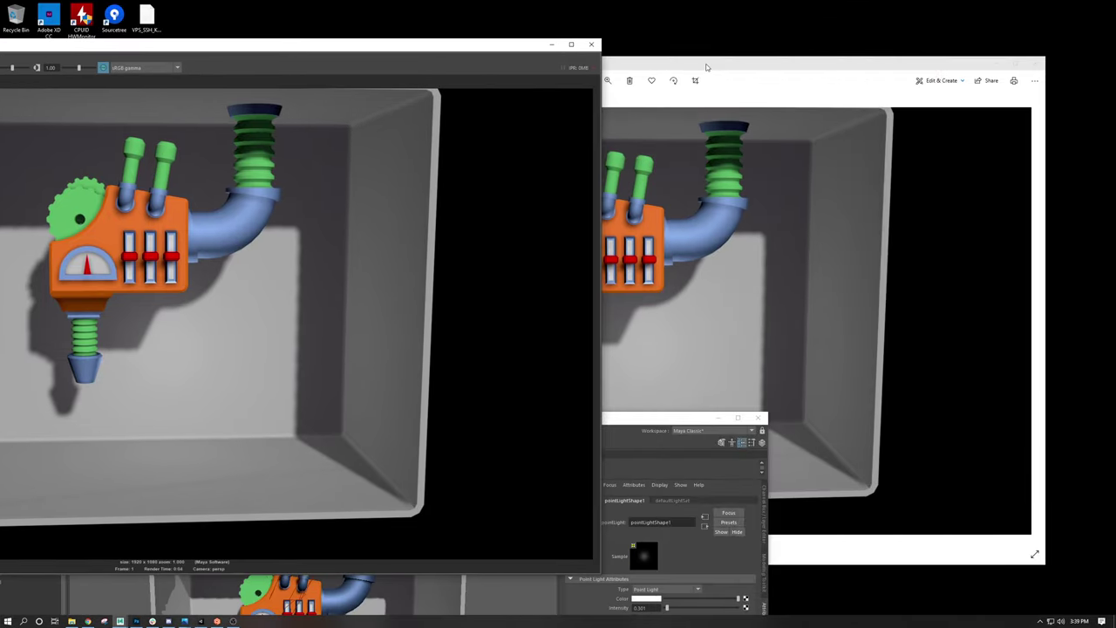
drag(706, 67, 729, 50)
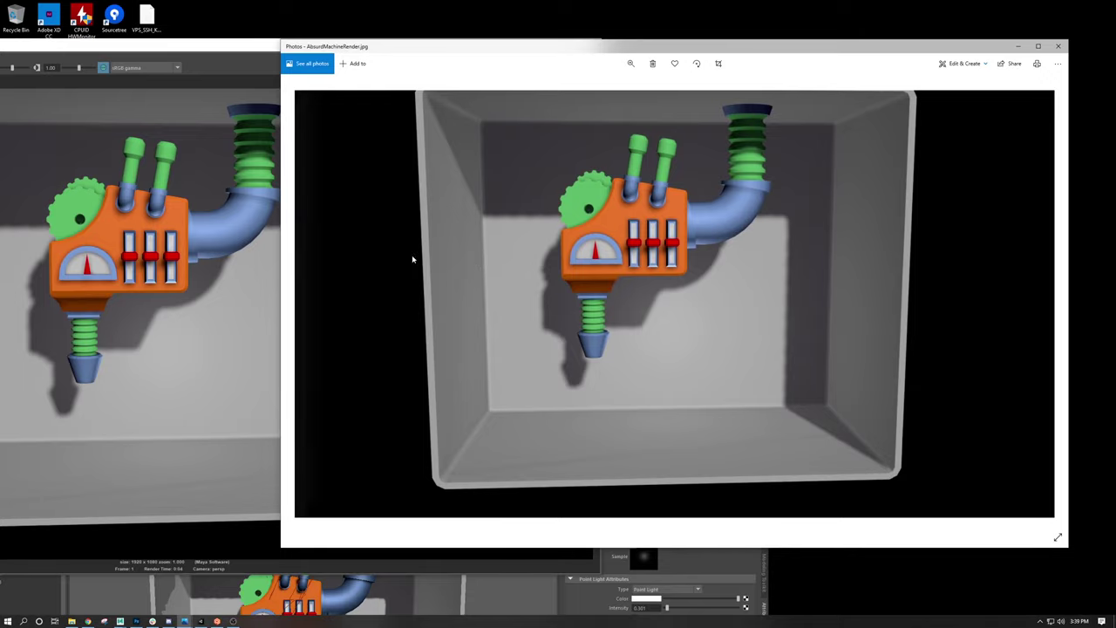
click(750, 555)
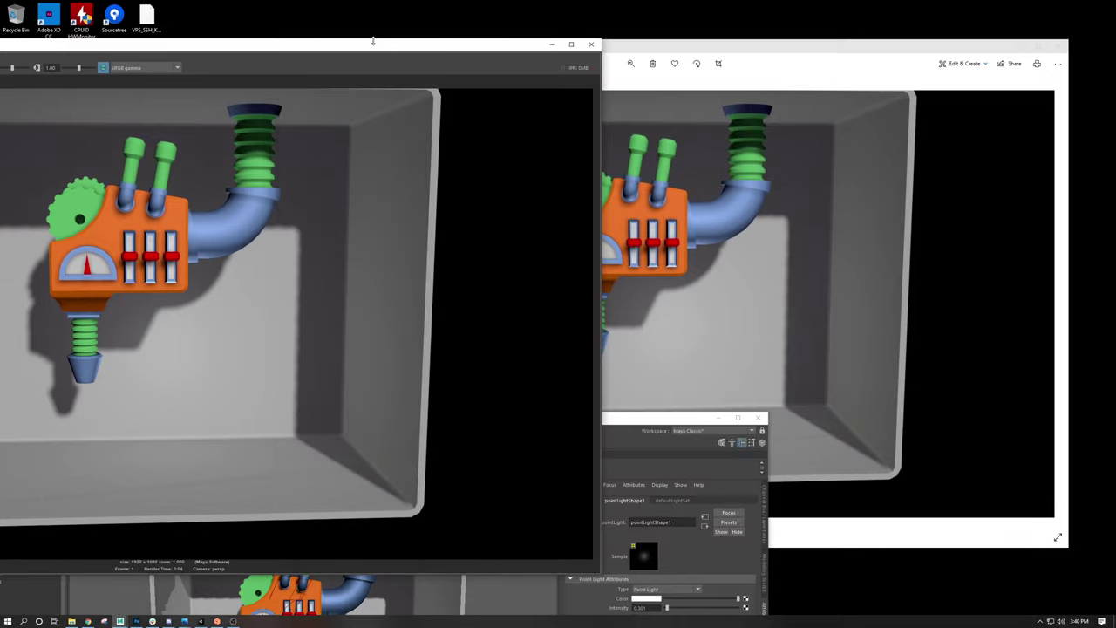
drag(373, 41, 744, 47)
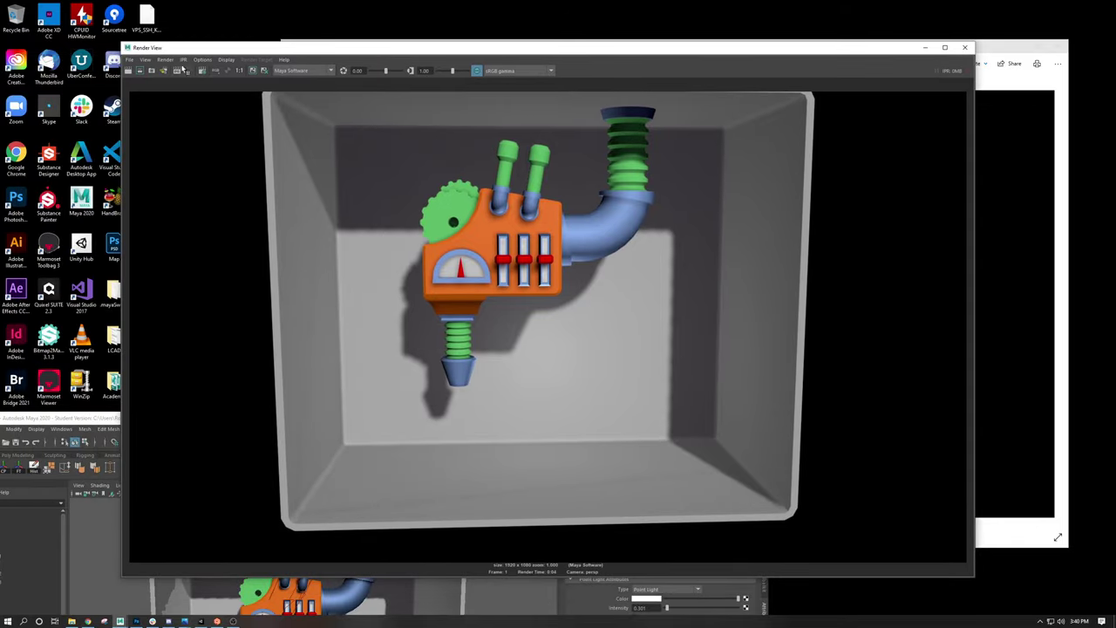
Step: Check the color management save modes offered for saving the render, and leave without saving again
click(129, 59)
click(146, 84)
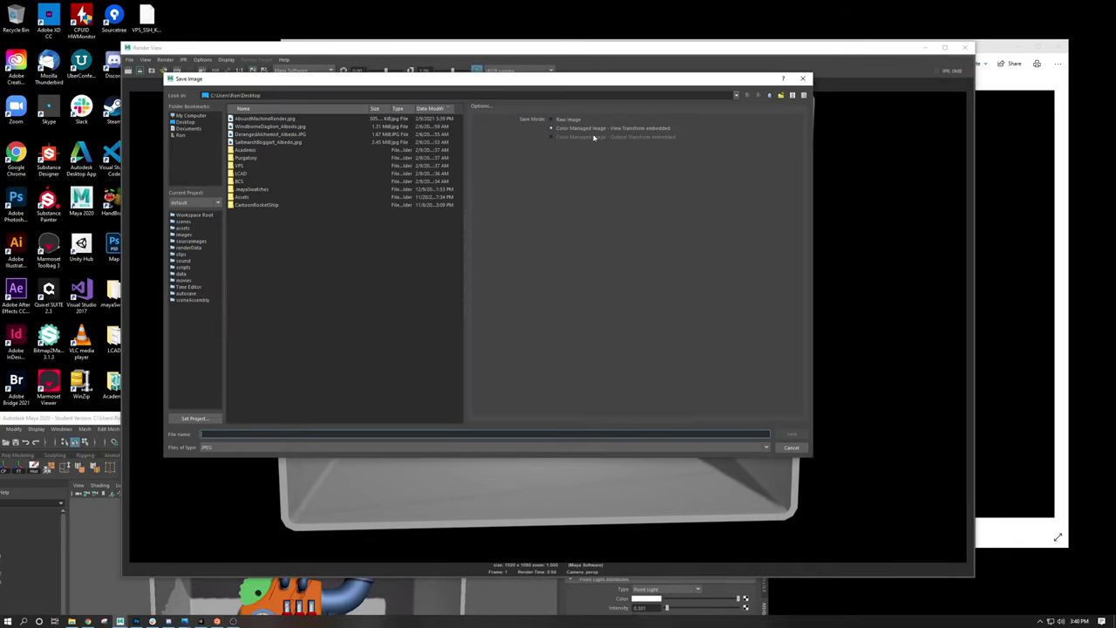
click(787, 448)
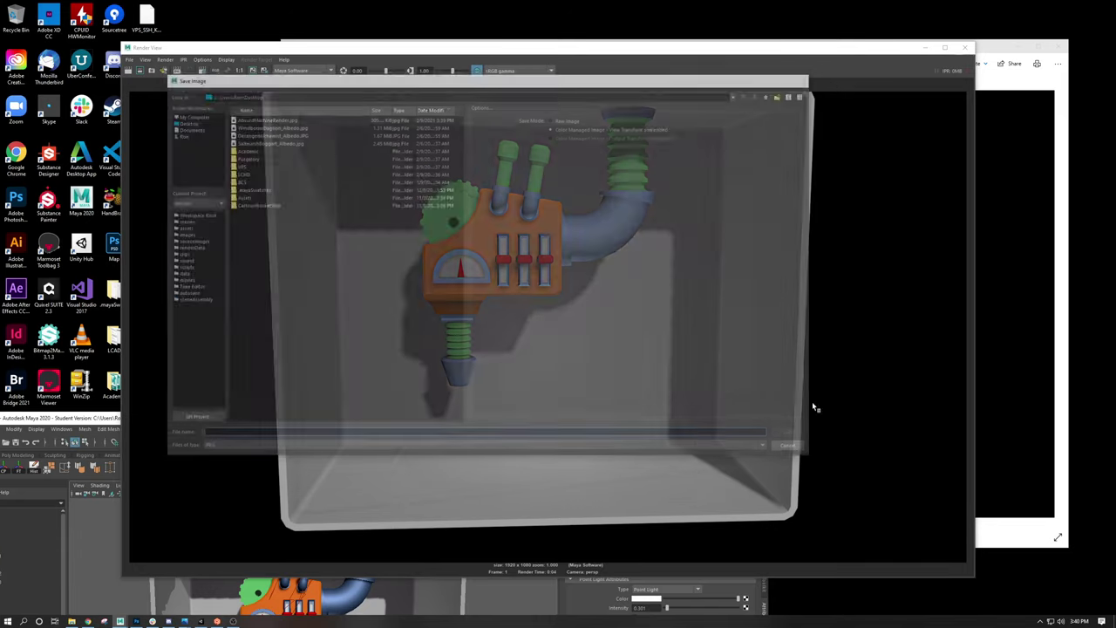
Step: Close the Render View and bring the main Maya window back to full screen
click(965, 48)
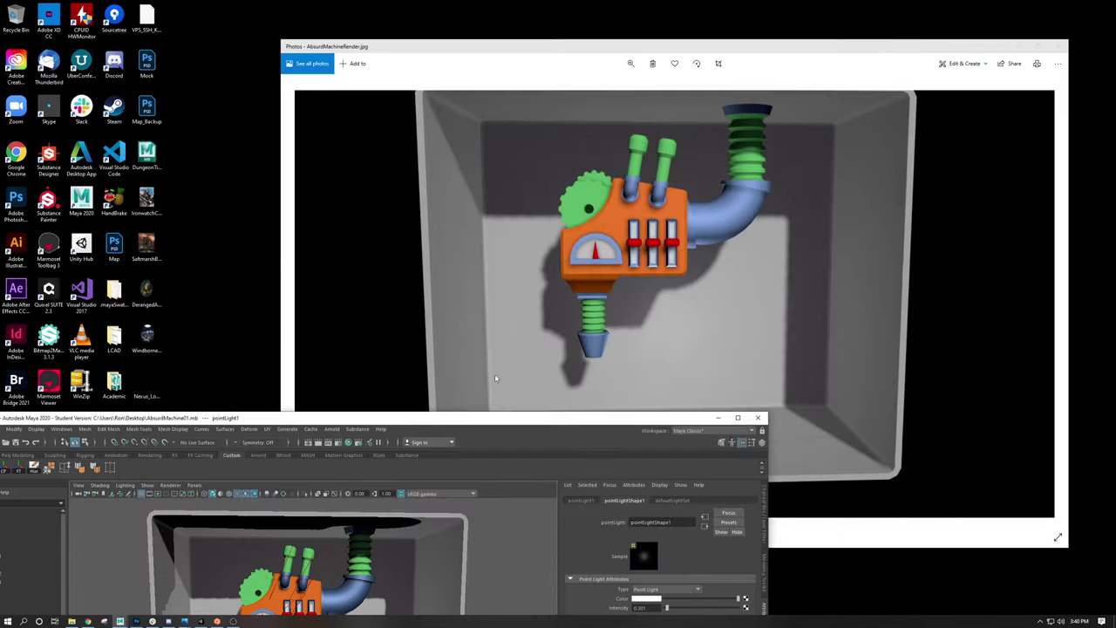
drag(446, 420, 652, 72)
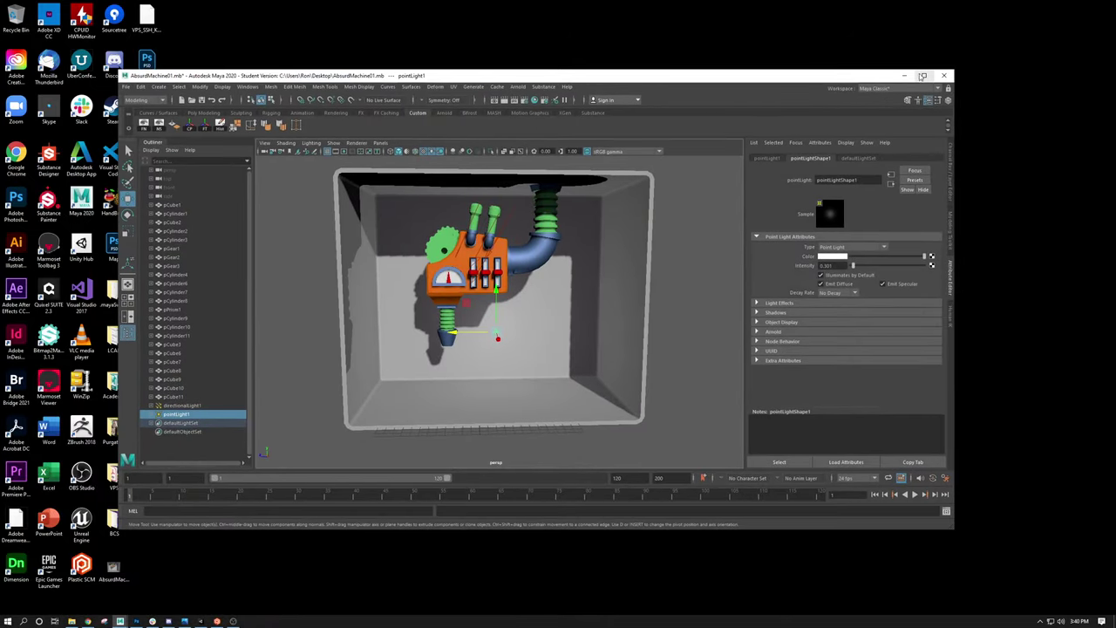
click(923, 75)
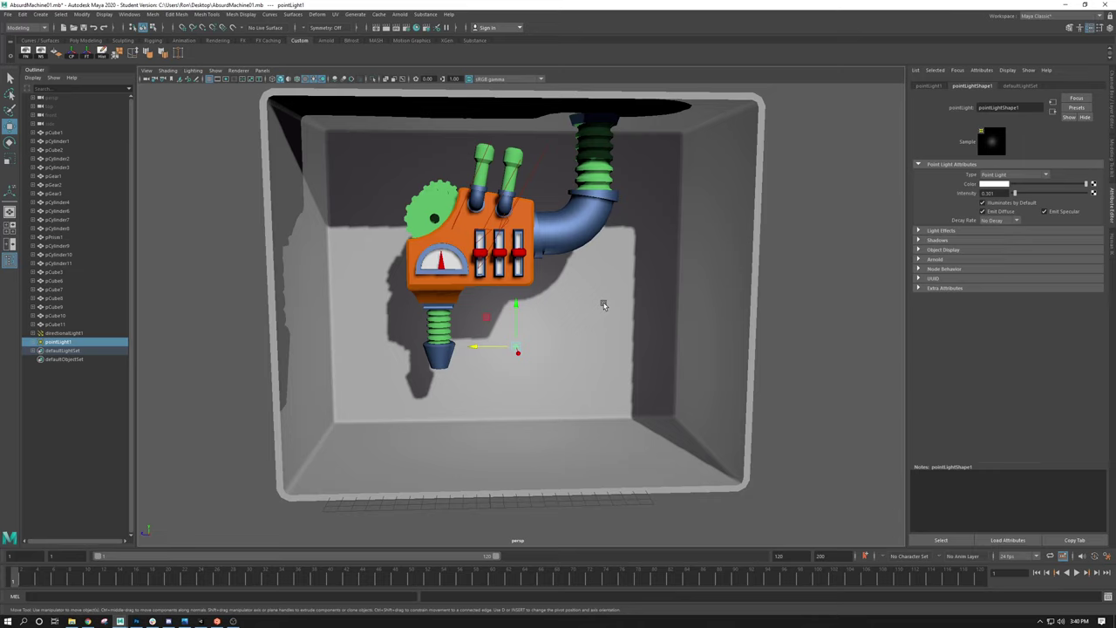
mouse_move(457, 312)
alt+mouse_down()
mouse_move(378, 311)
mouse_move(453, 314)
alt+mouse_up()
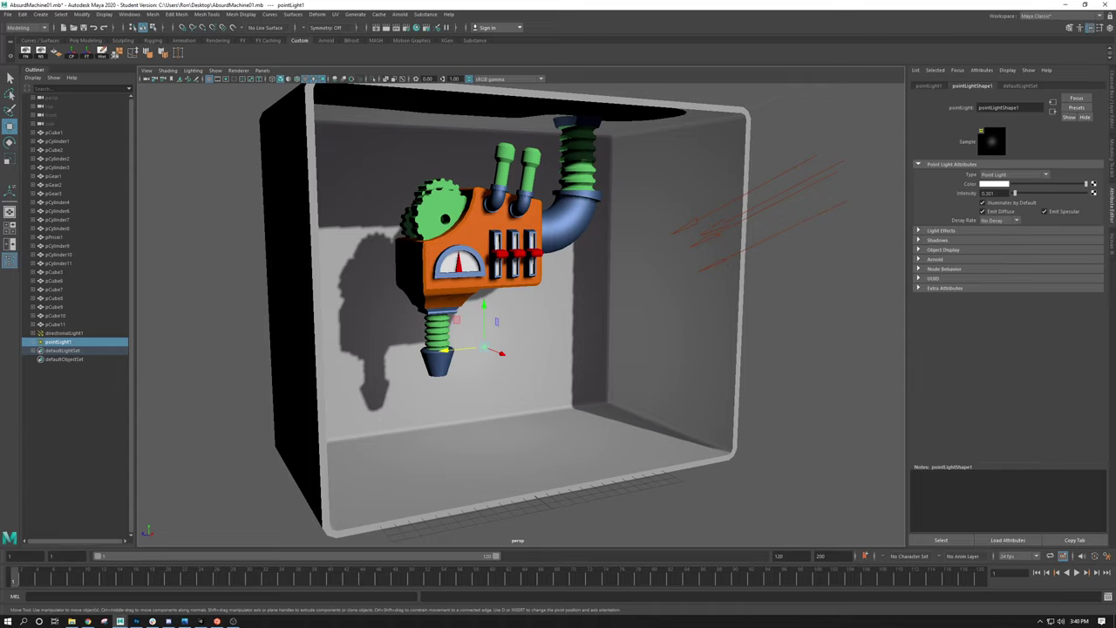
key(alt+Tab)
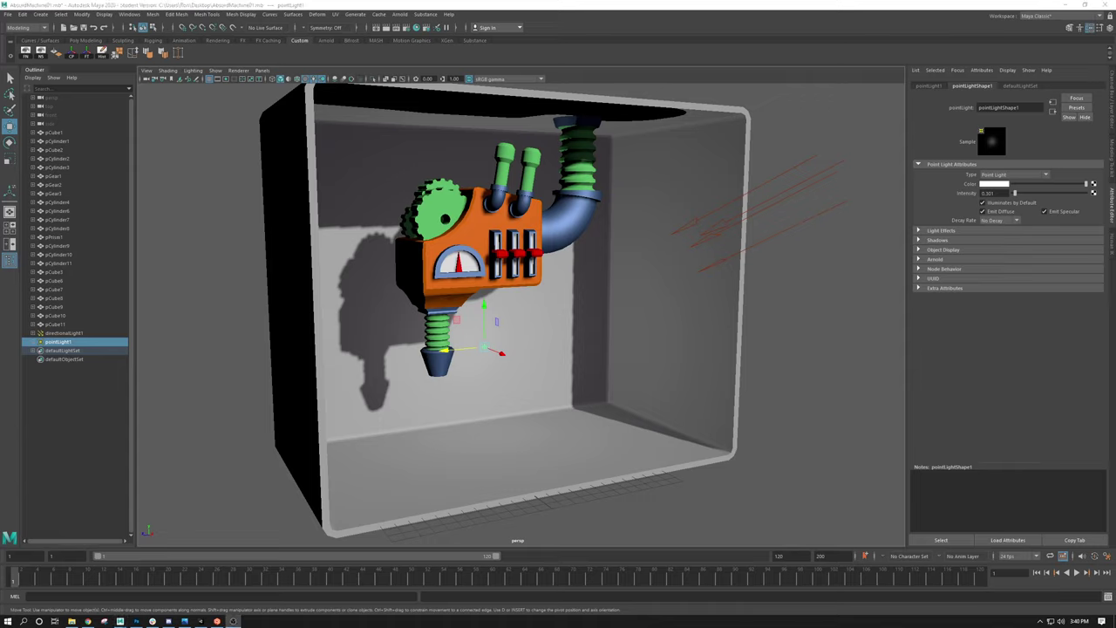